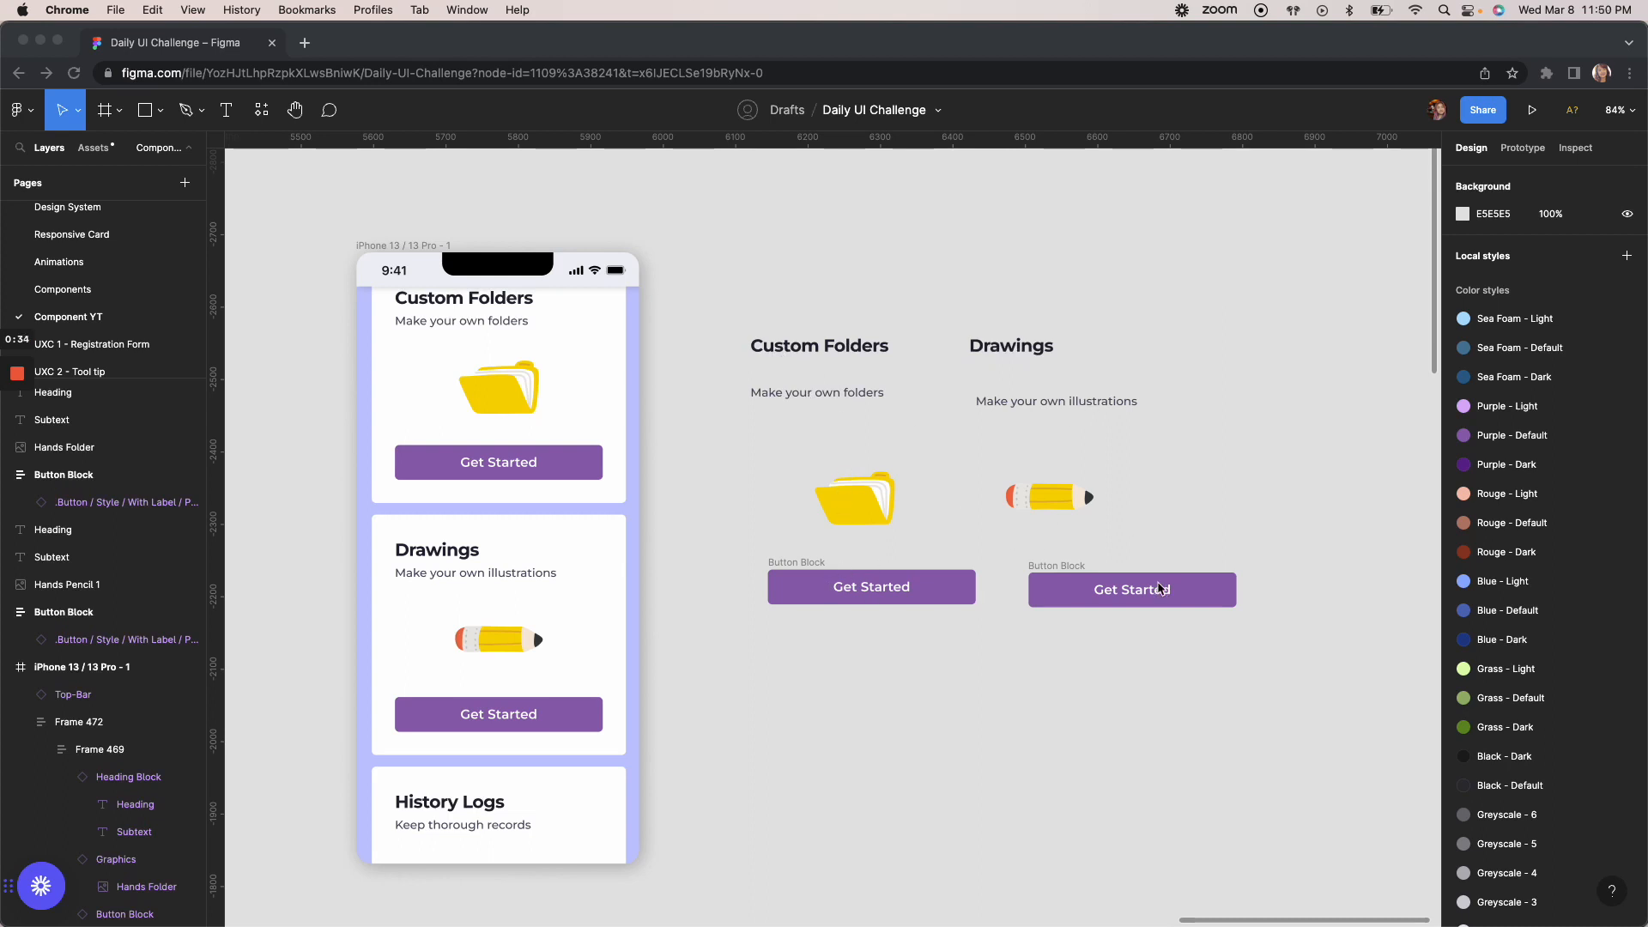
Wrap the loose "Custom Folders" heading and its subtext in a vertical auto layout with 8 spacing between them
{"action": "left_click", "coordinate": [814, 345]}
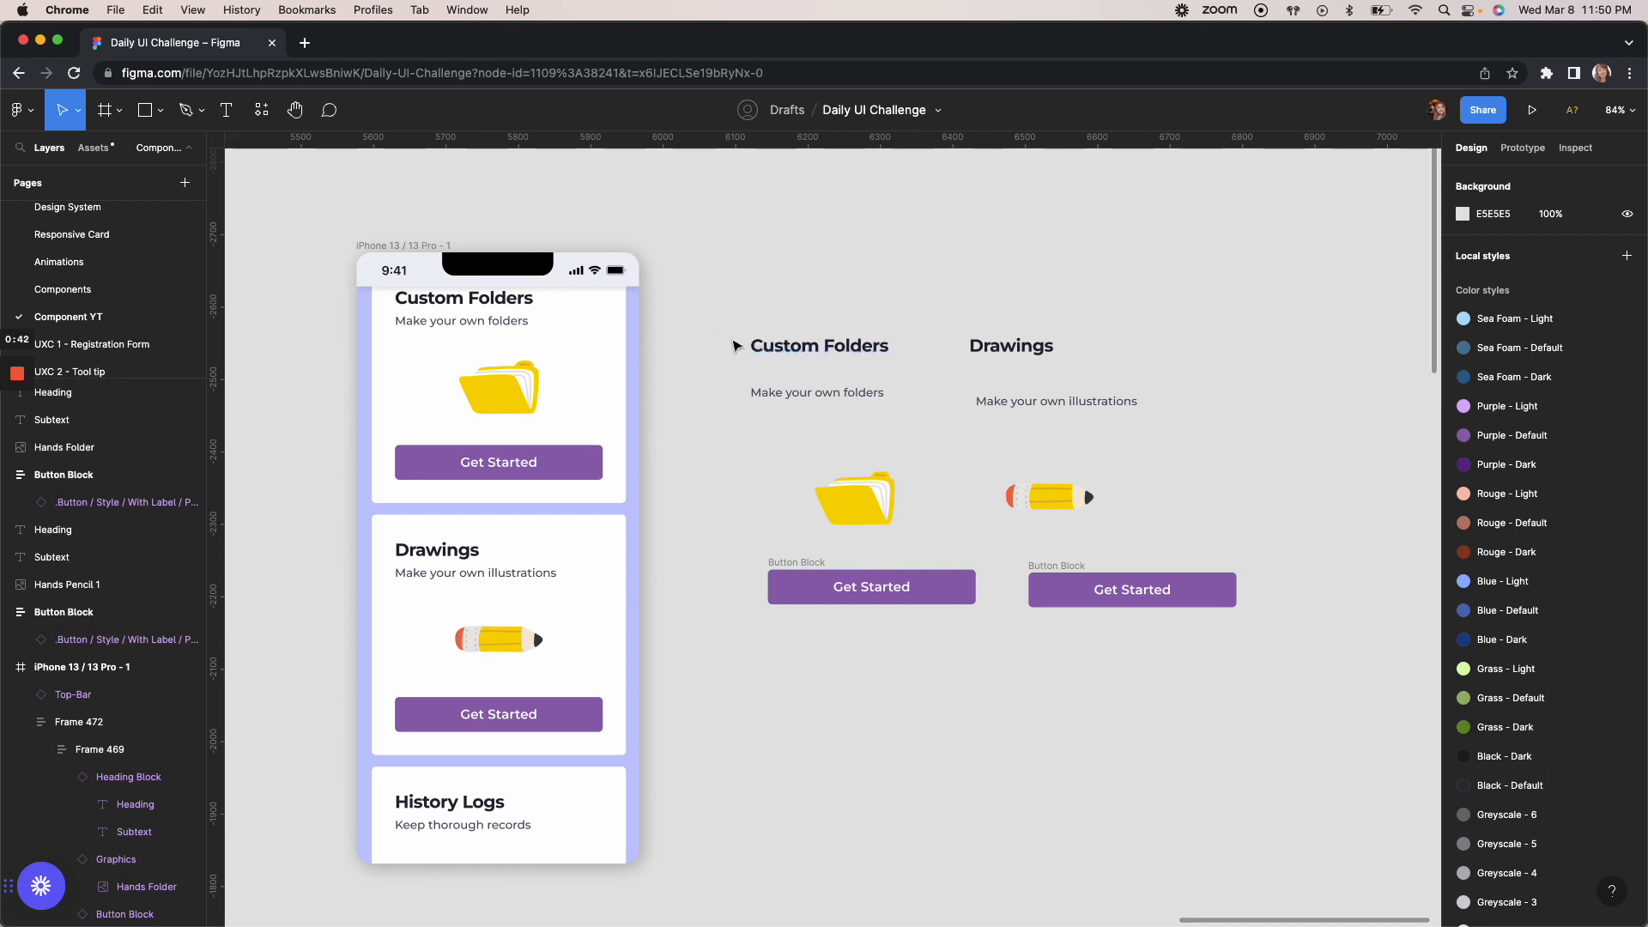
{"action": "left_click", "coordinate": [777, 350]}
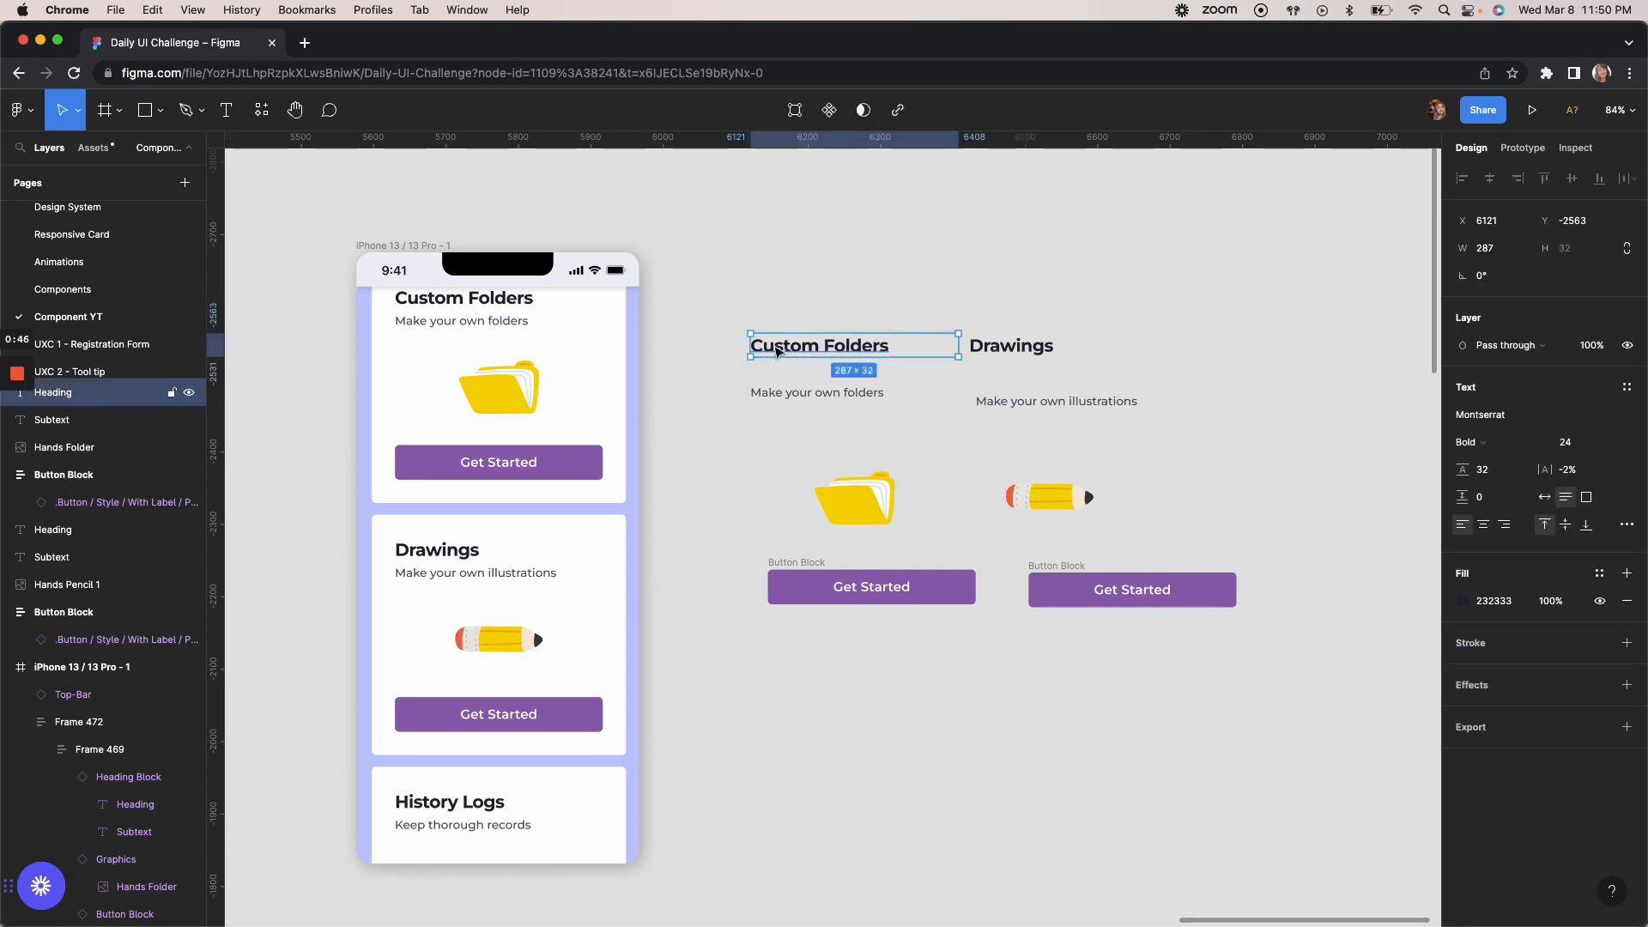
{"action": "left_click", "coordinate": [770, 393], "text": "shift"}
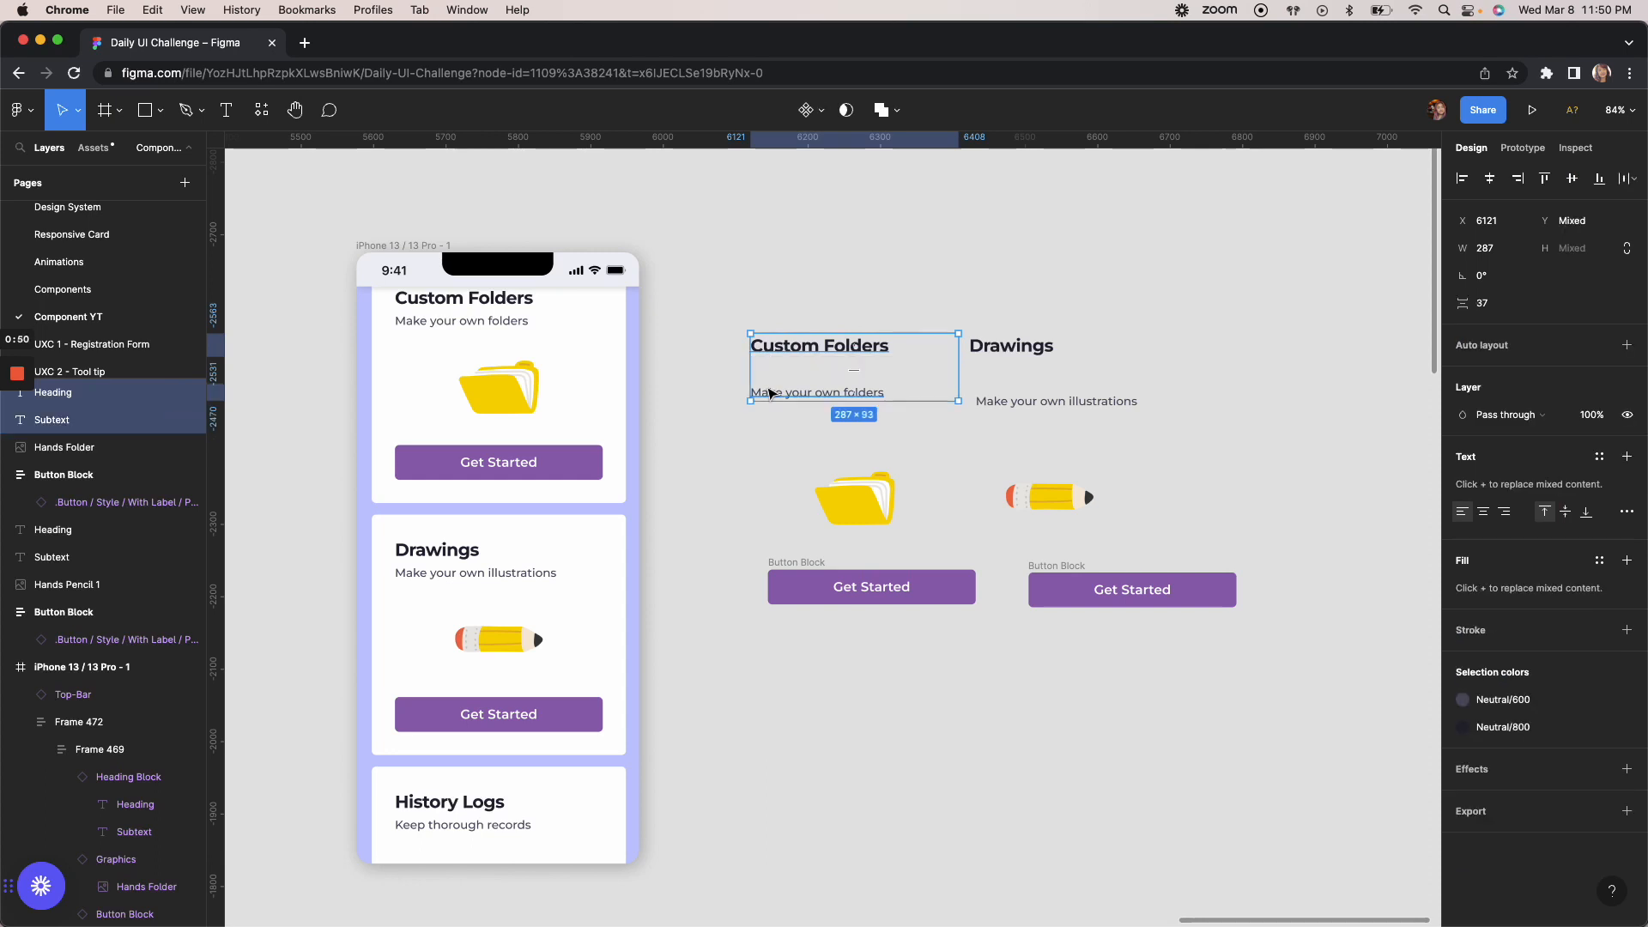
{"action": "key", "text": "shift+a"}
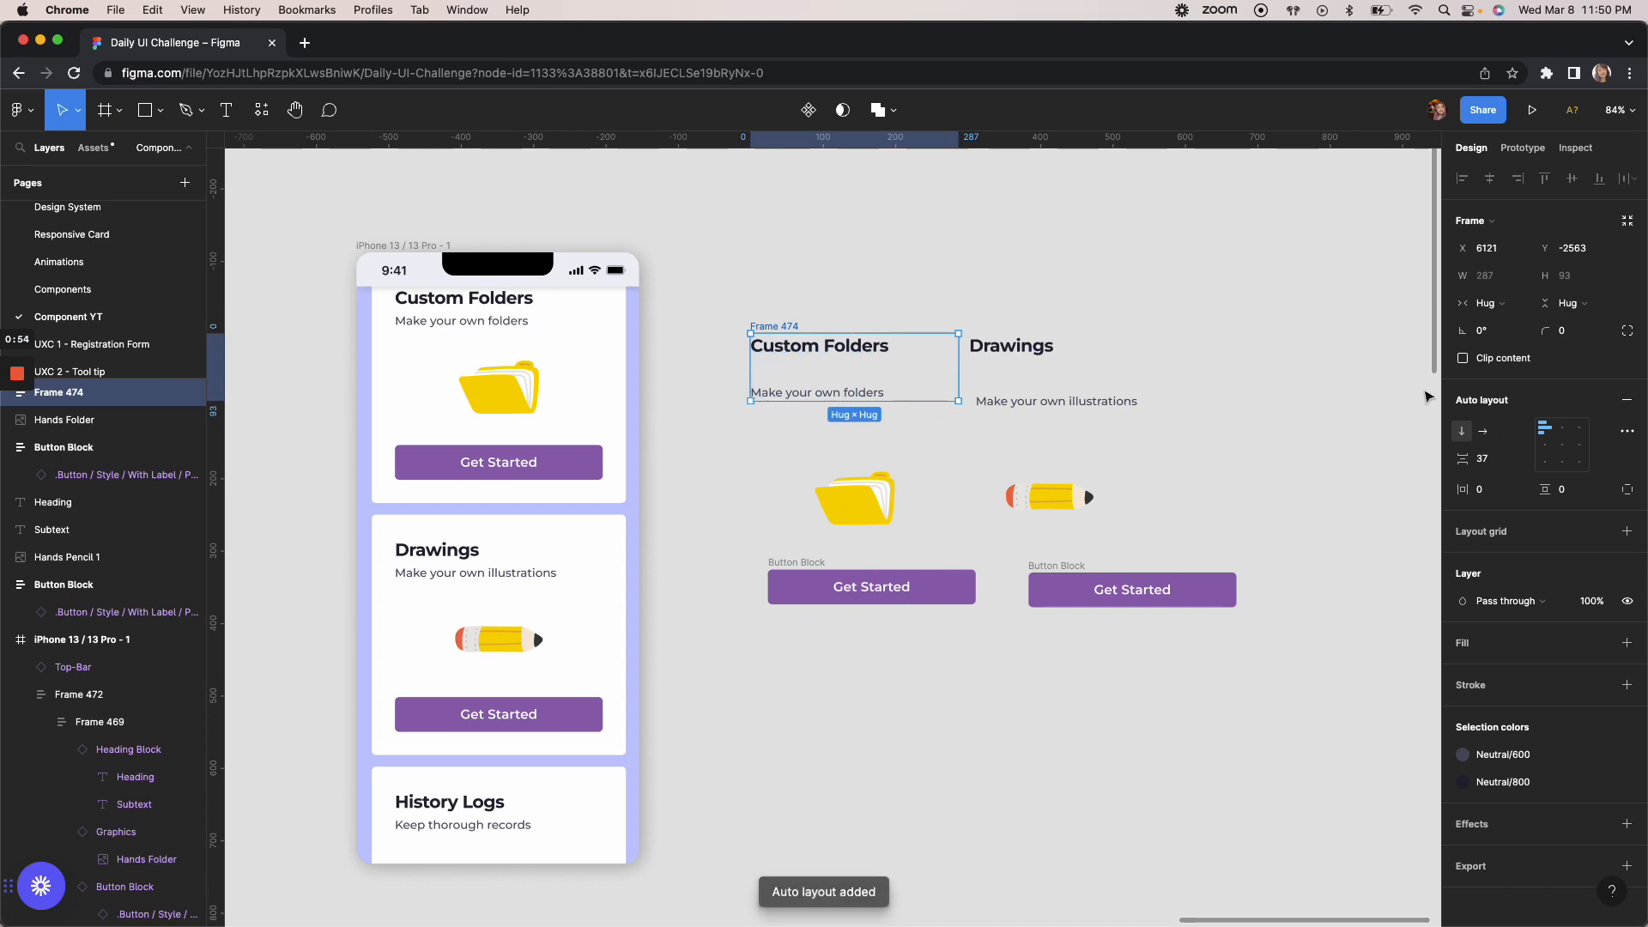
{"action": "left_click", "coordinate": [1482, 464]}
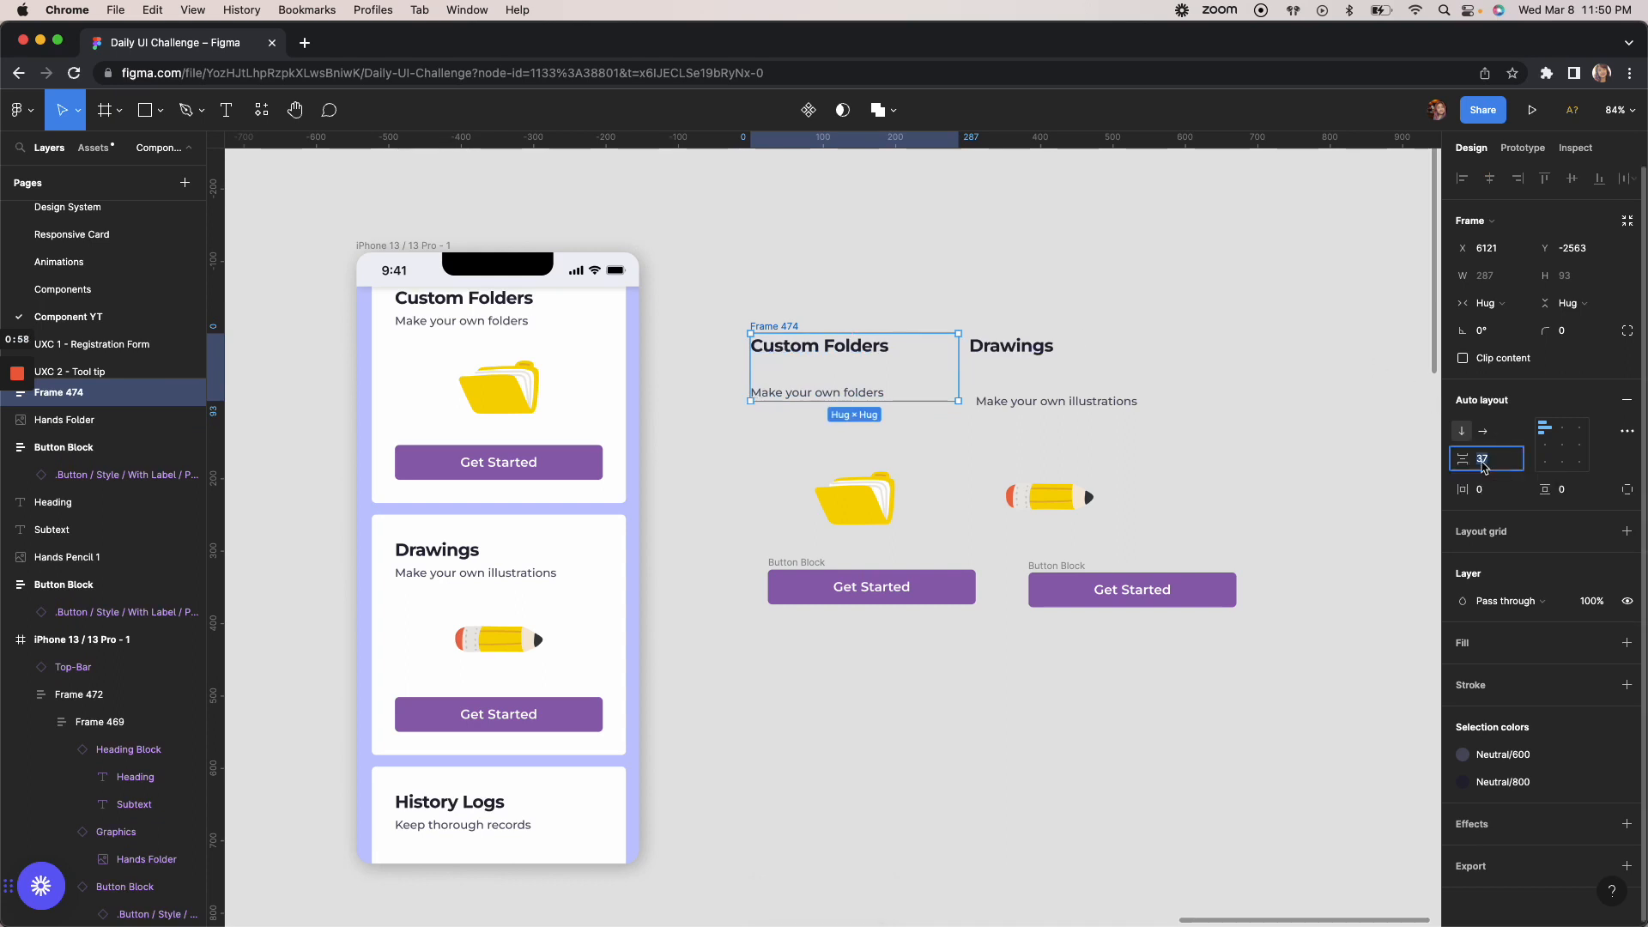
{"action": "type", "text": "8"}
{"action": "key", "text": "Return"}
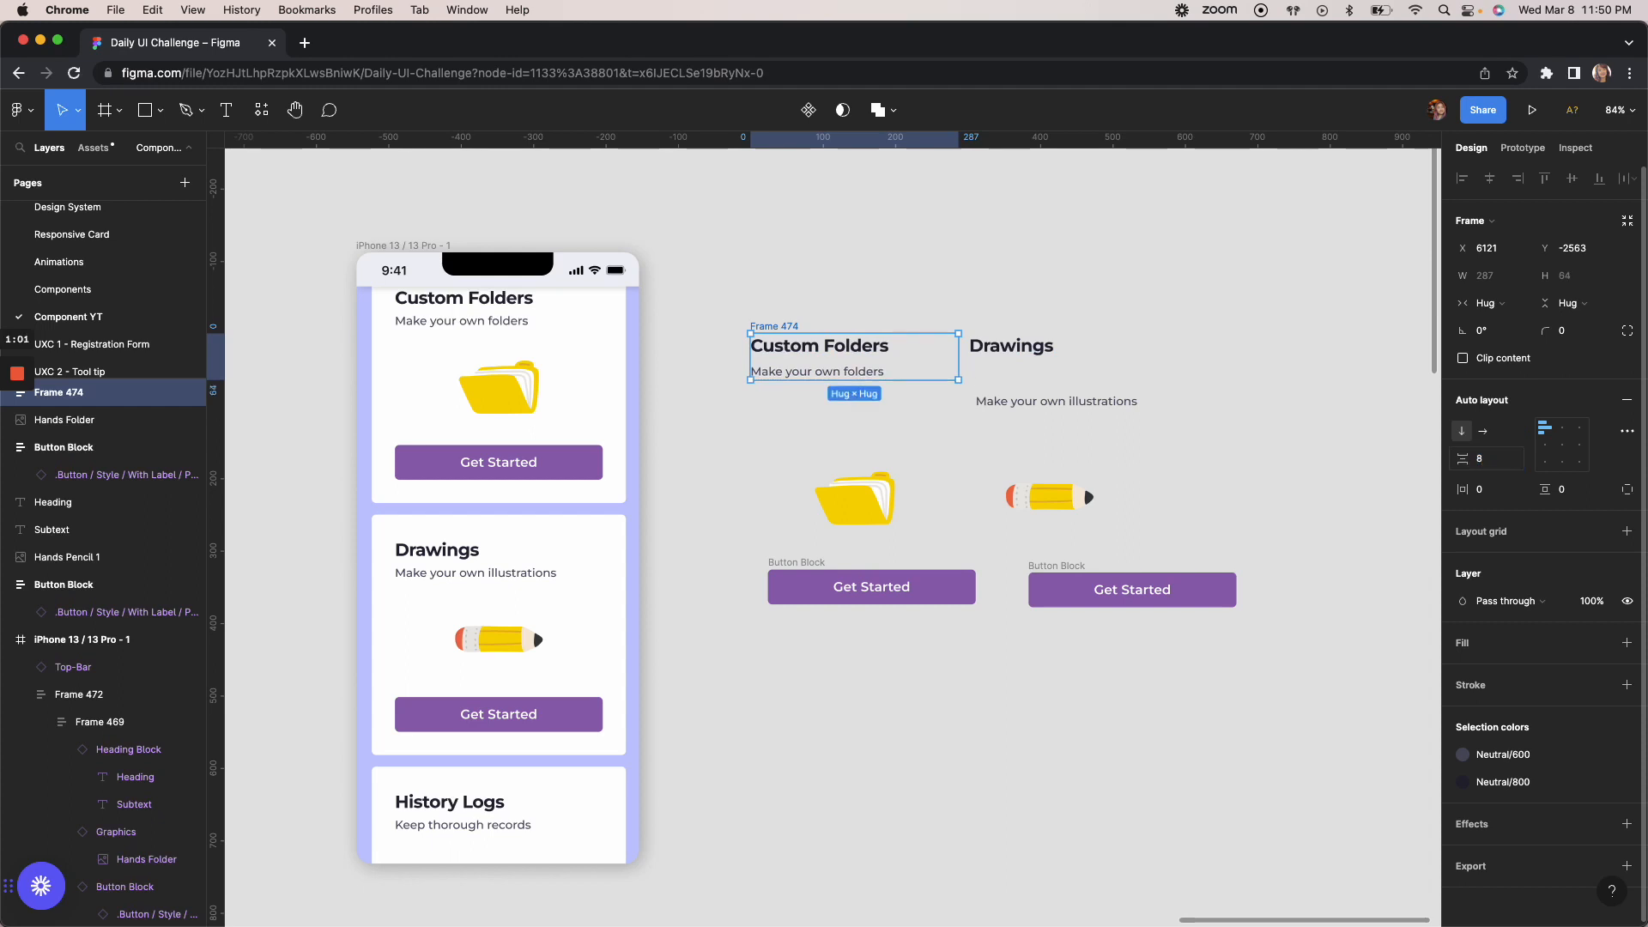
{"action": "left_click", "coordinate": [672, 468]}
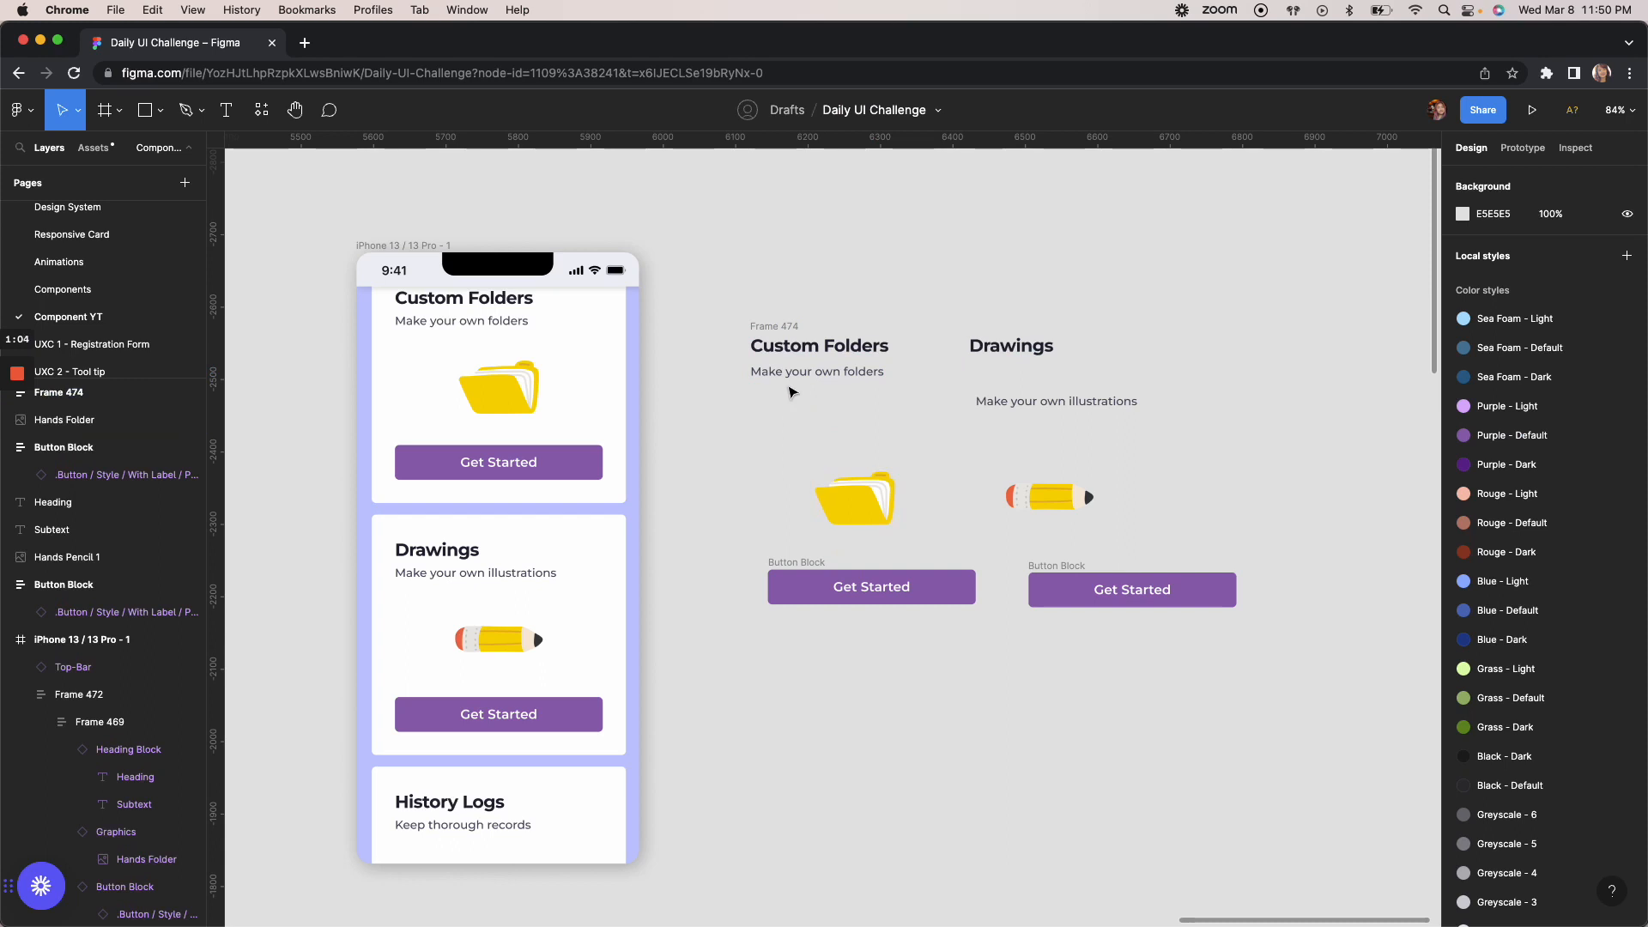
Combine the Custom Folders text frame, the folder image and its Button Block into one vertical auto layout frame
{"action": "left_click", "coordinate": [770, 327]}
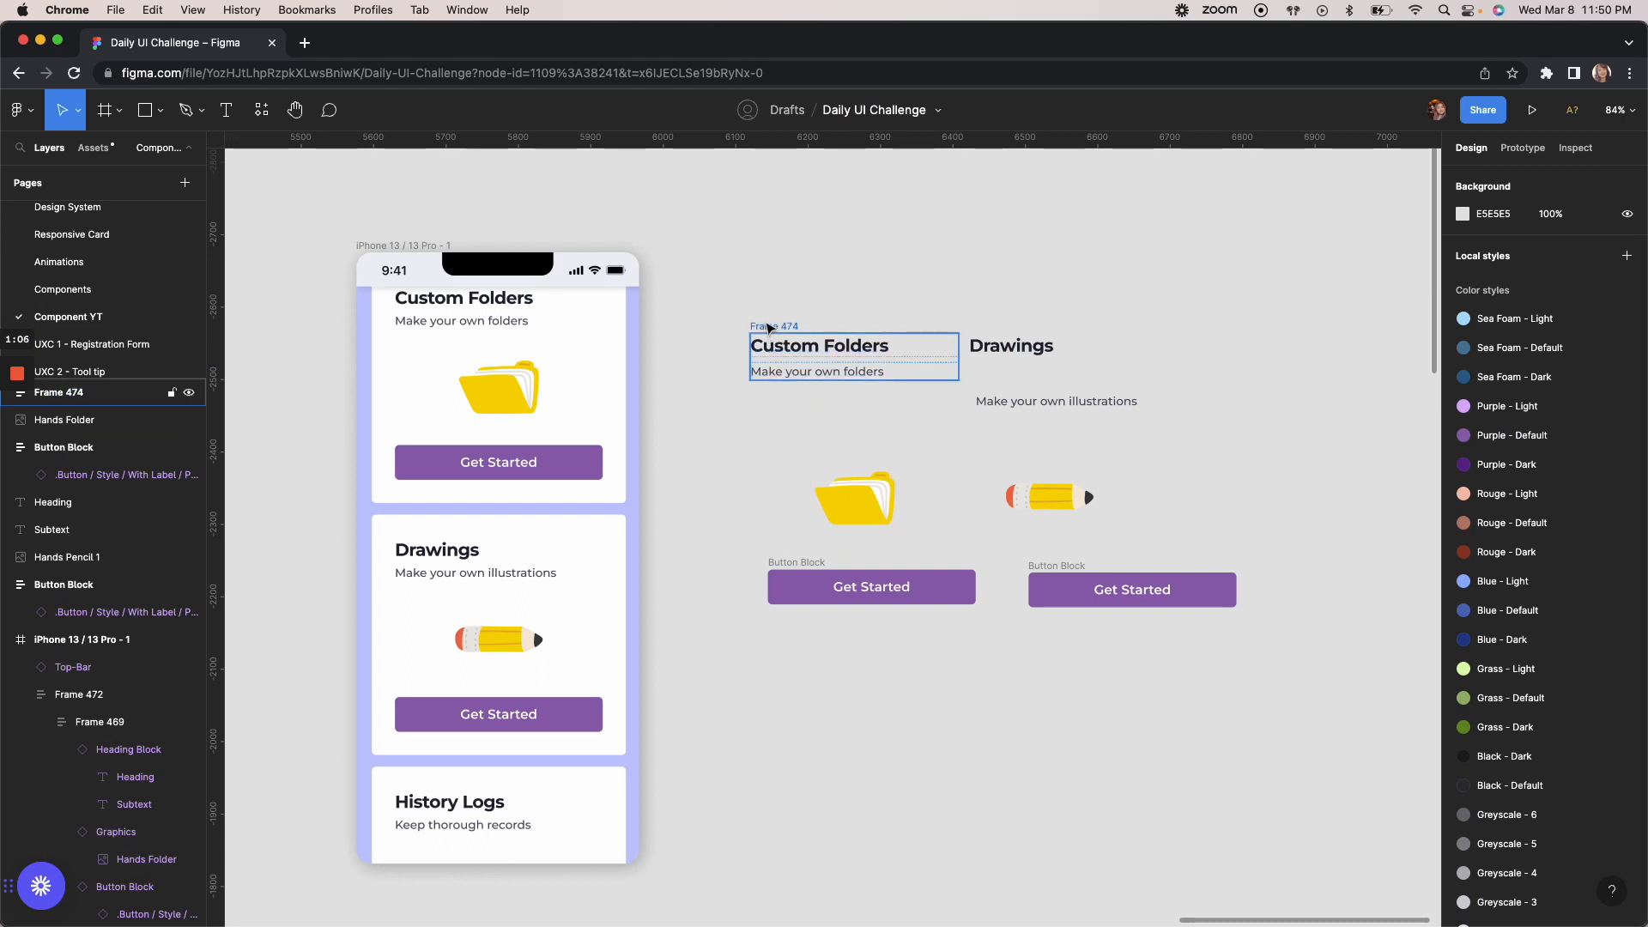
{"action": "left_click", "coordinate": [858, 502], "text": "shift"}
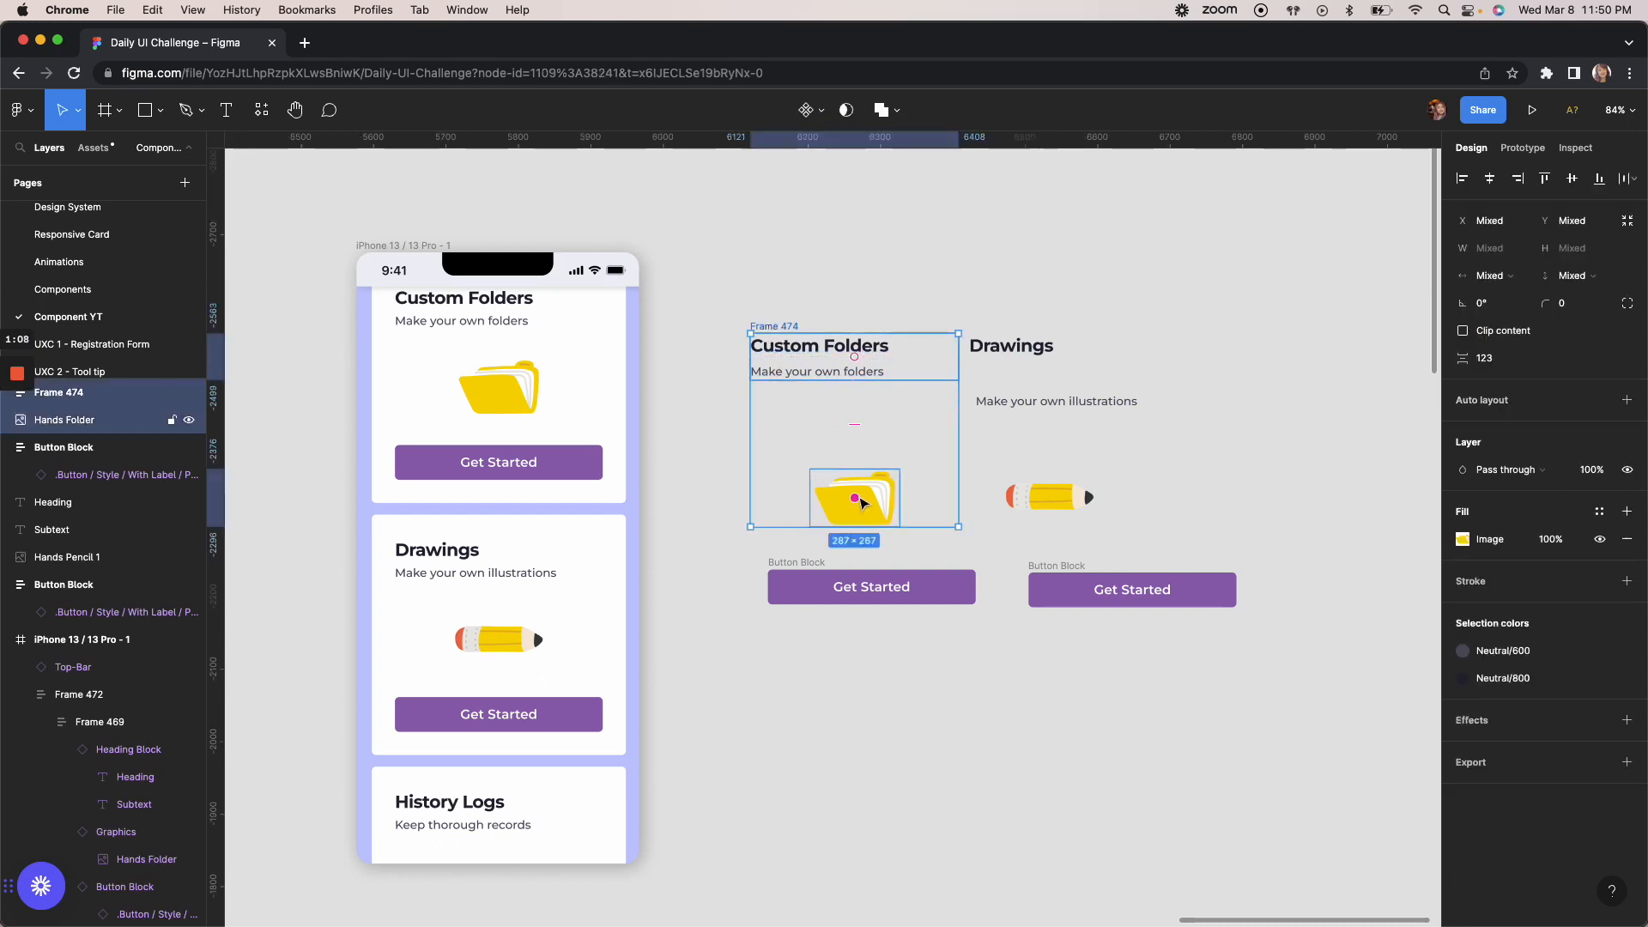
{"action": "left_click", "coordinate": [806, 568], "text": "shift"}
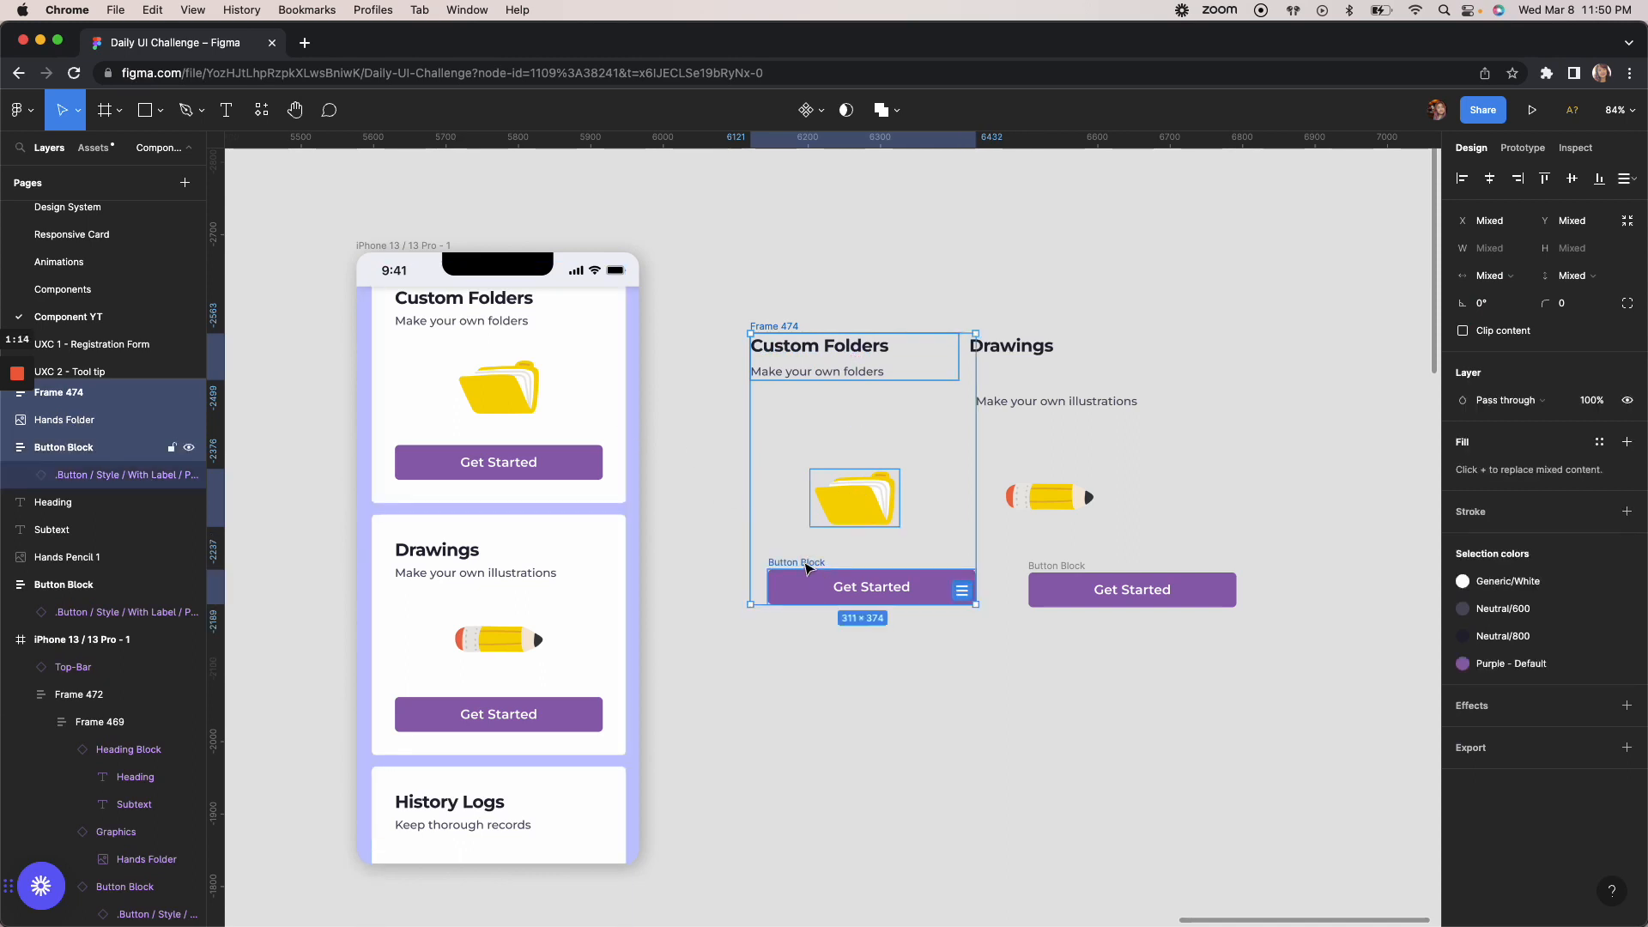
{"action": "key", "text": "shift+a"}
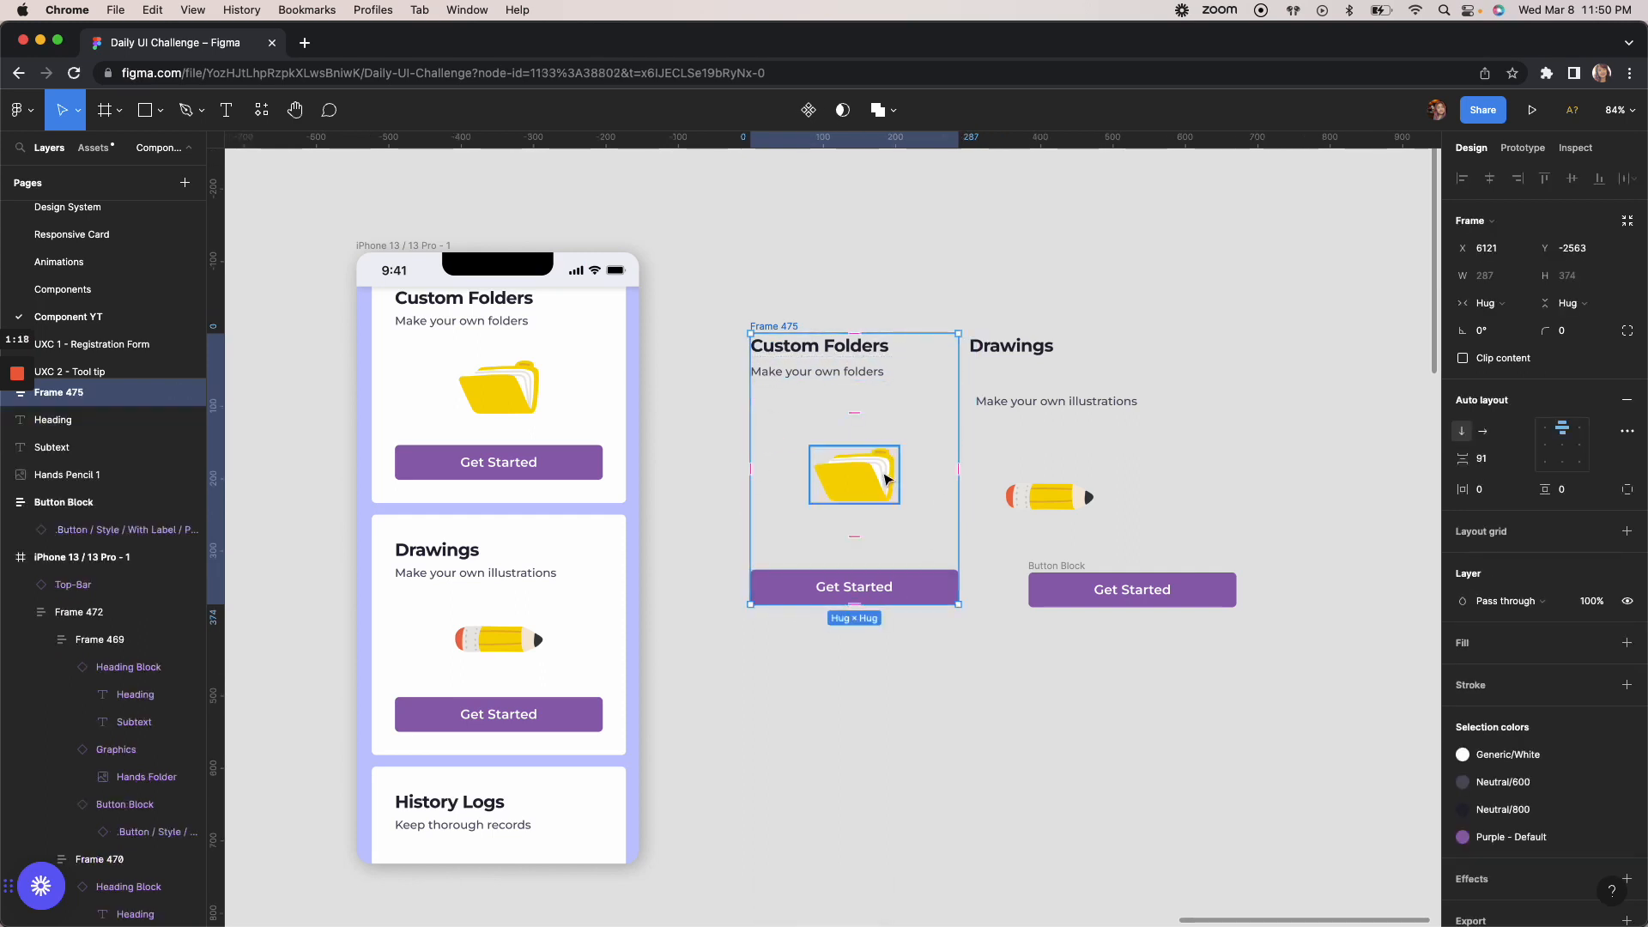
{"action": "mouse_move", "coordinate": [879, 476]}
{"action": "left_mouse_down"}
{"action": "mouse_move", "coordinate": [875, 364]}
{"action": "mouse_move", "coordinate": [880, 476]}
{"action": "left_mouse_up"}
{"action": "left_click", "coordinate": [887, 574]}
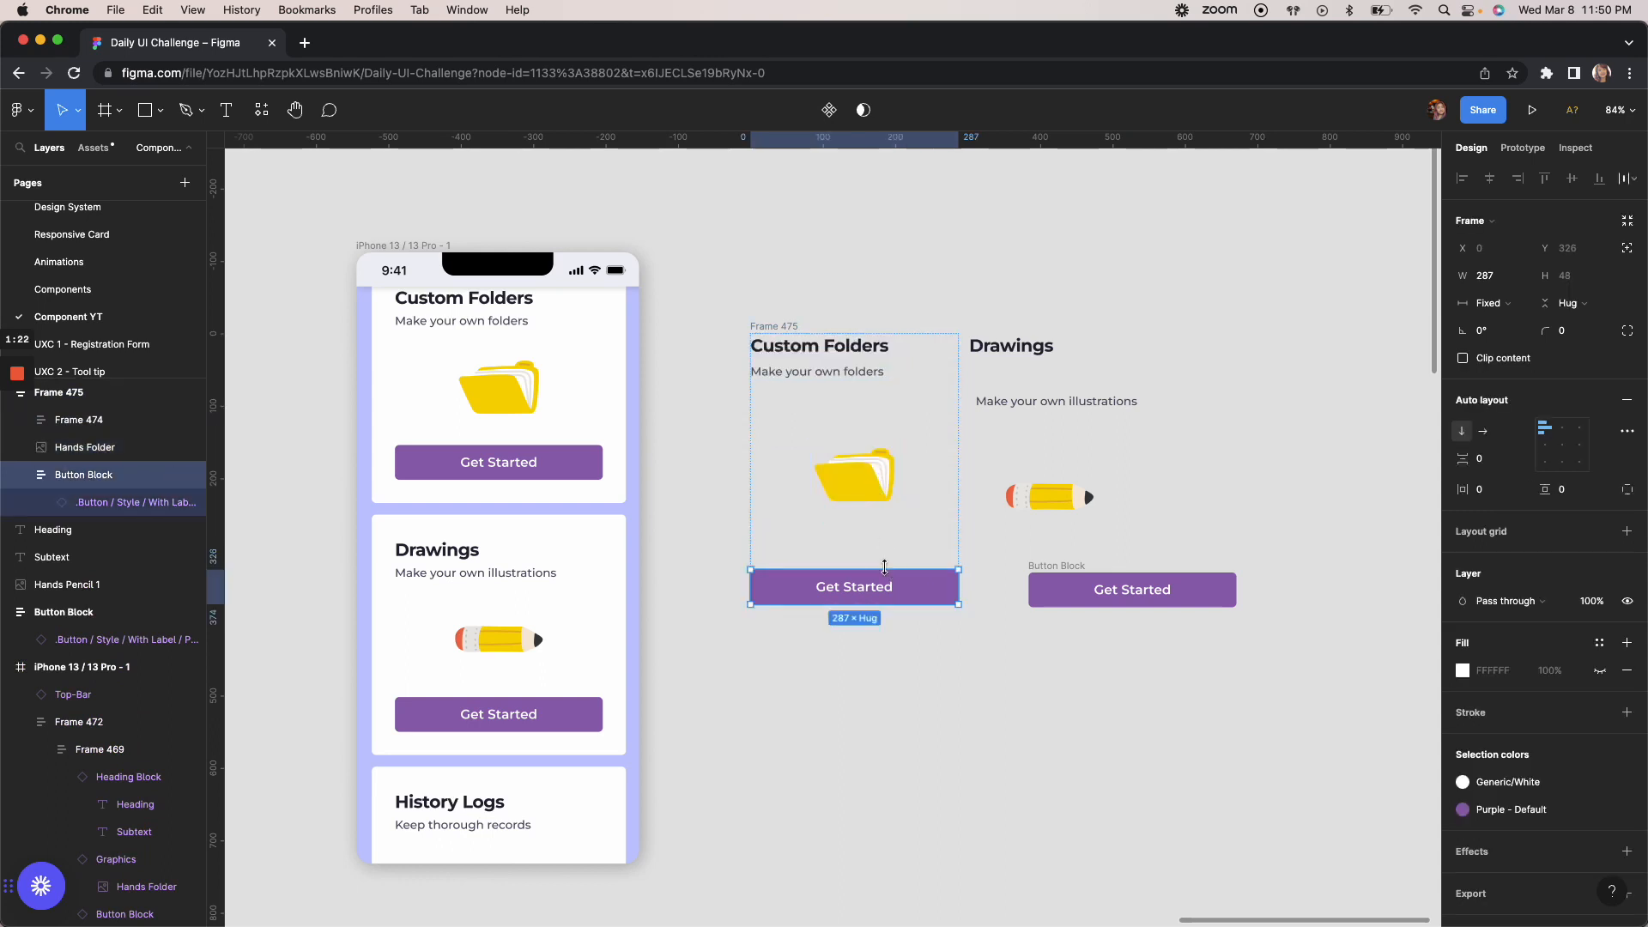
{"action": "key", "text": "Up"}
{"action": "key", "text": "Down"}
Set the vertical spacing between the Custom Folders card's items to 52 and add a white FFFFFF fill
{"action": "left_click", "coordinate": [782, 328]}
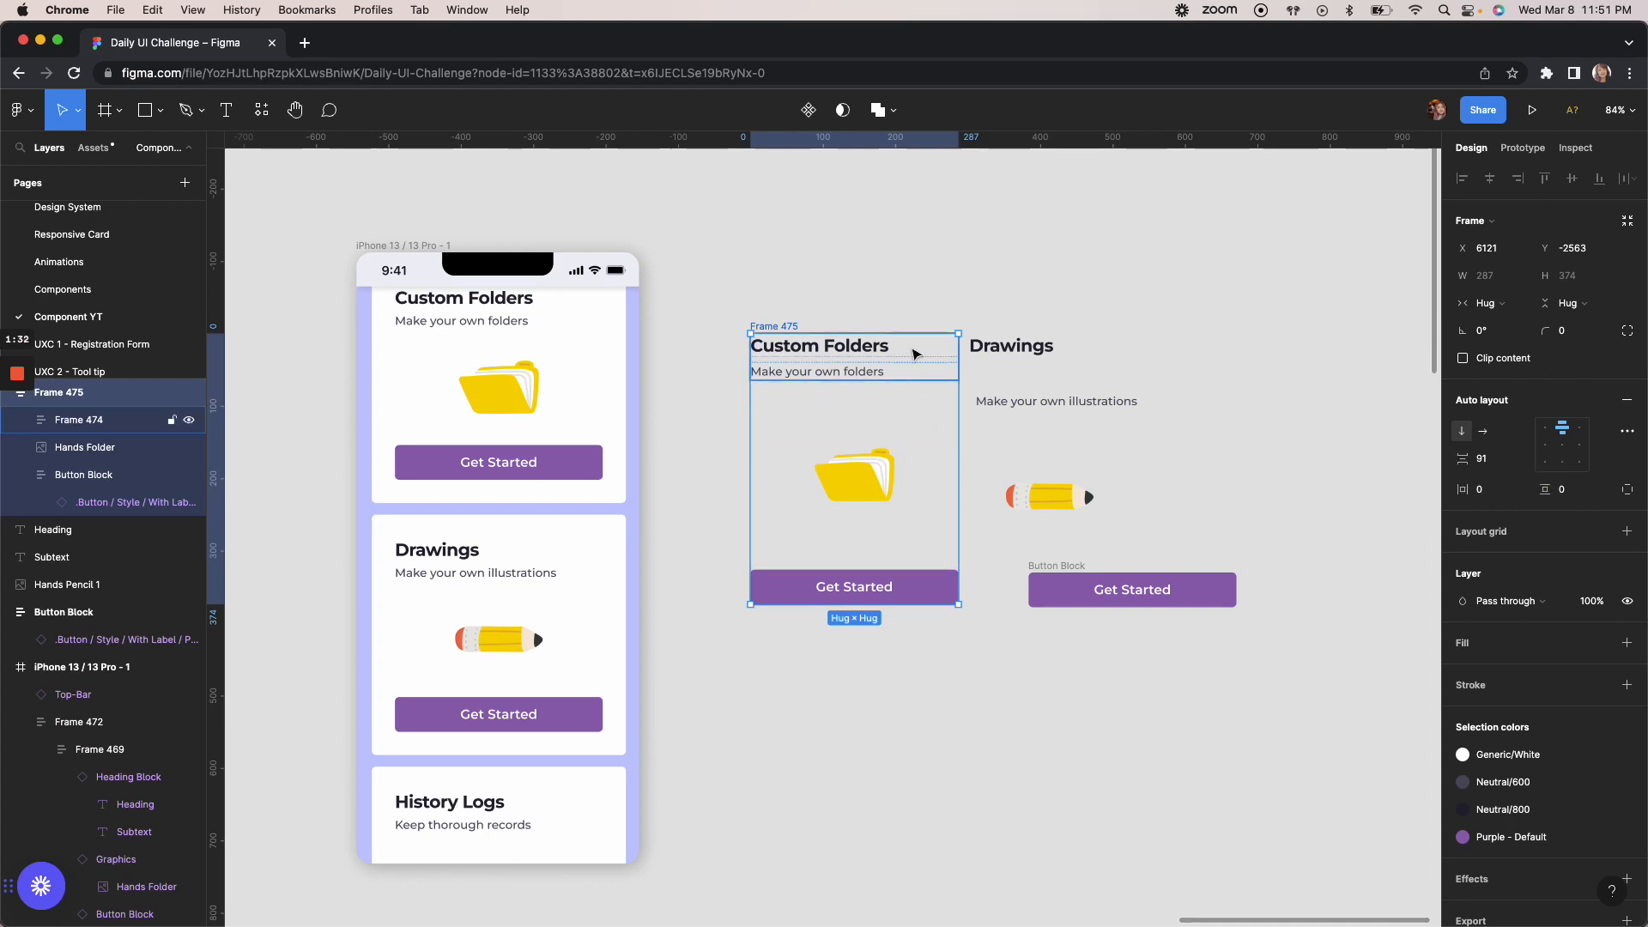
{"action": "left_click", "coordinate": [1481, 461]}
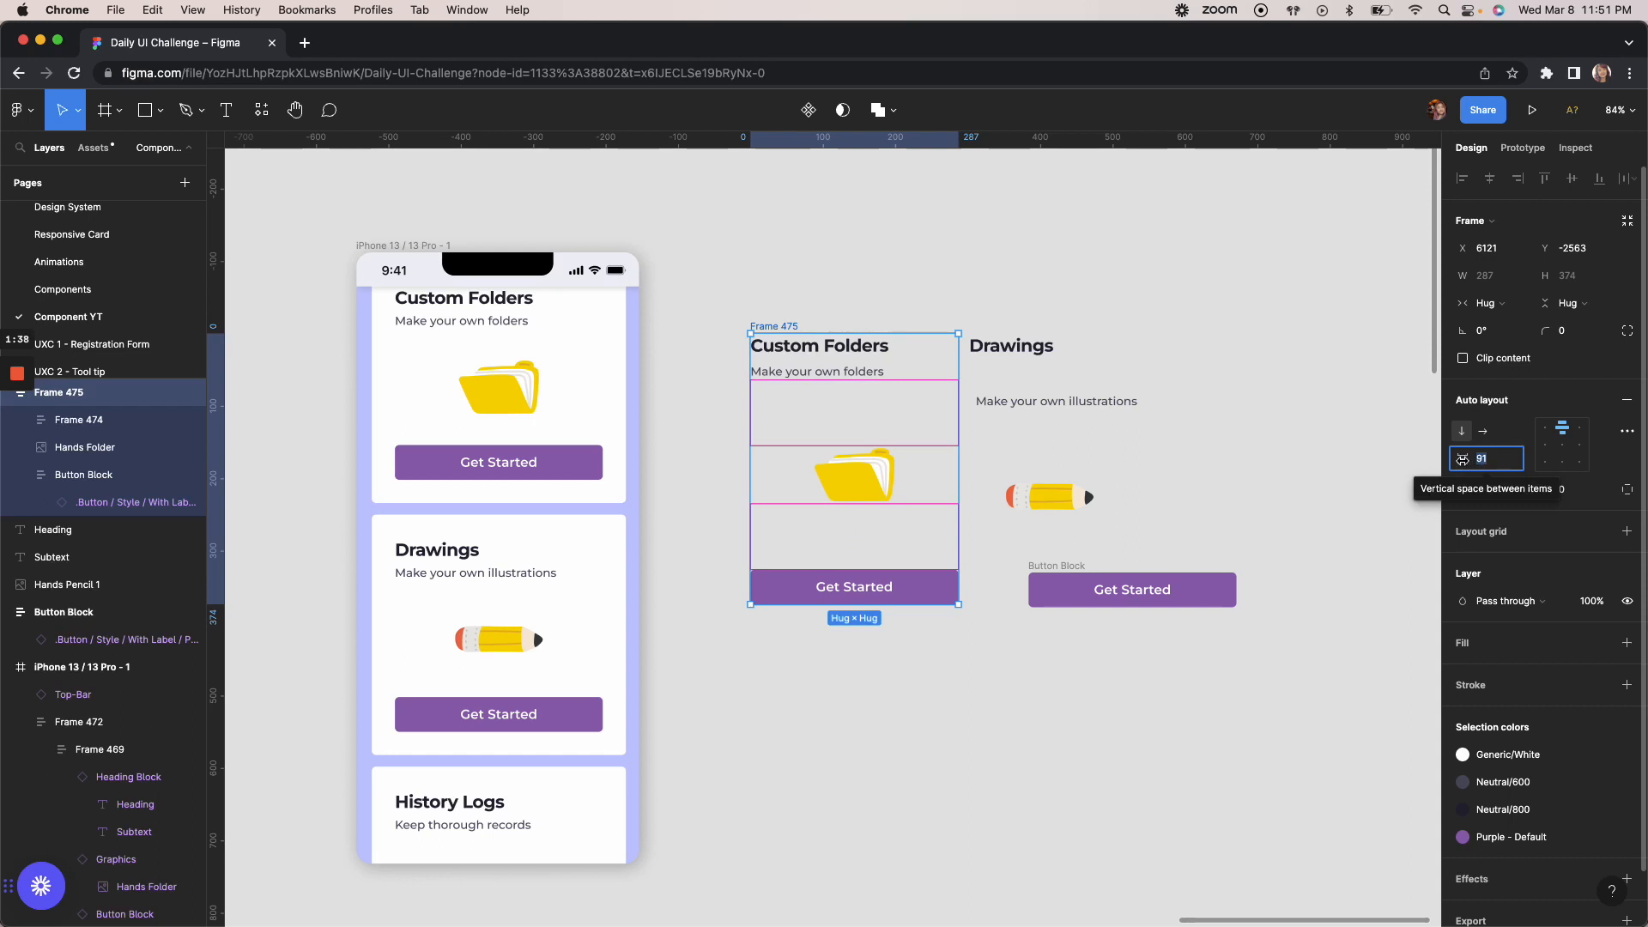
{"action": "left_click_drag", "start_coordinate": [1462, 460], "coordinate": [1399, 460]}
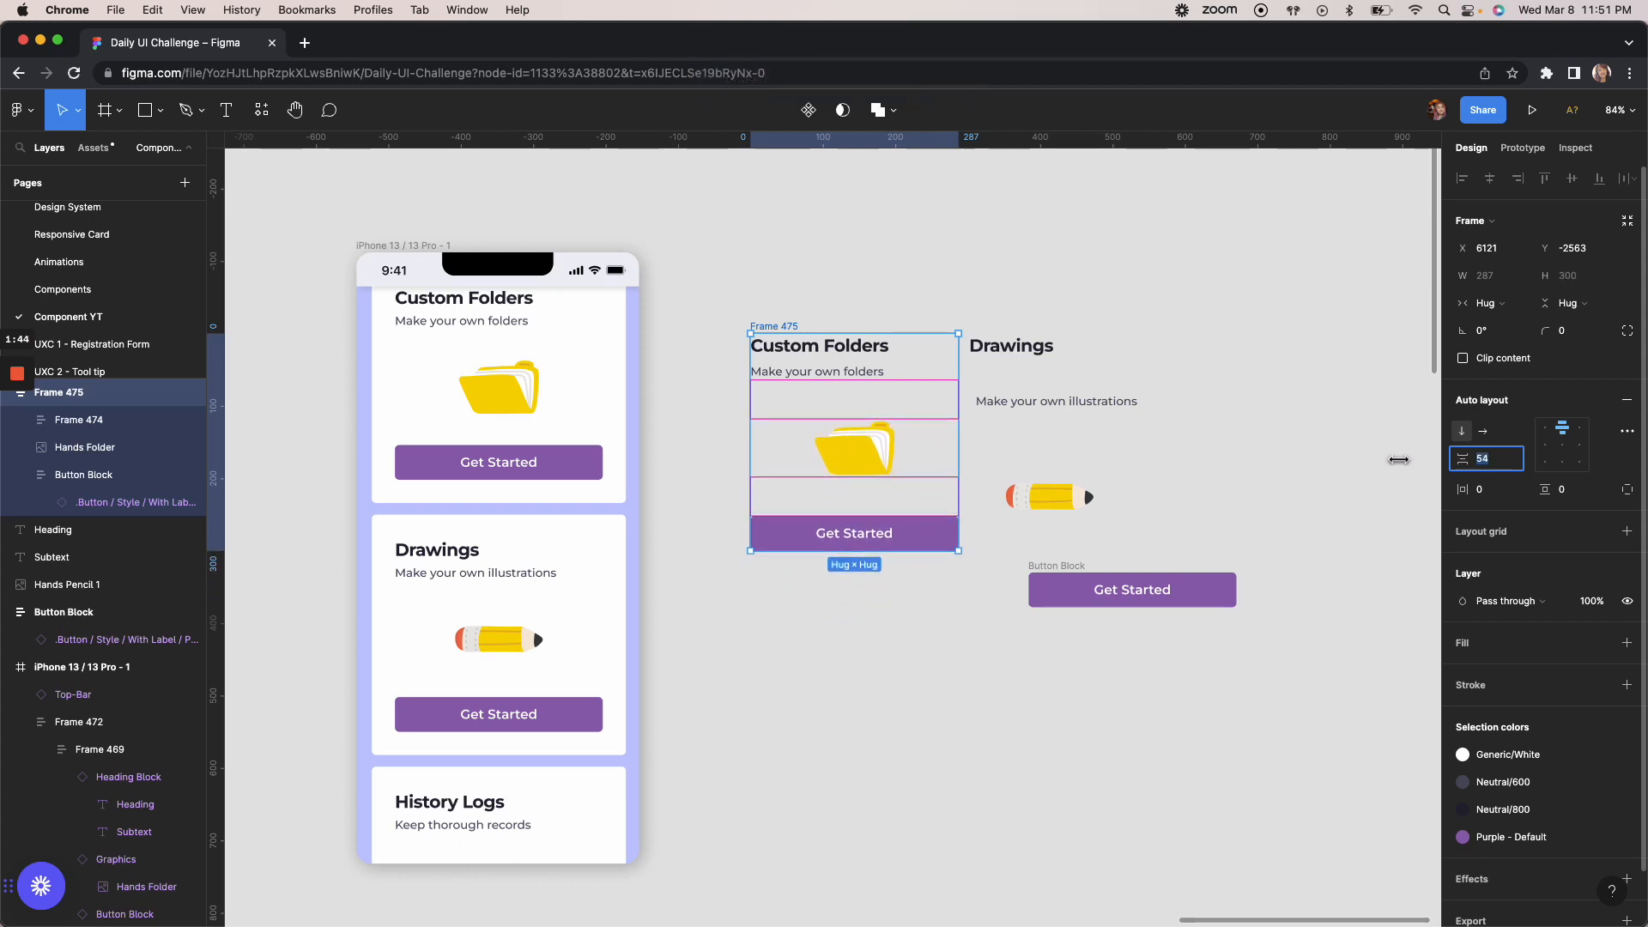
{"action": "left_click_drag", "start_coordinate": [1398, 460], "coordinate": [1395, 460]}
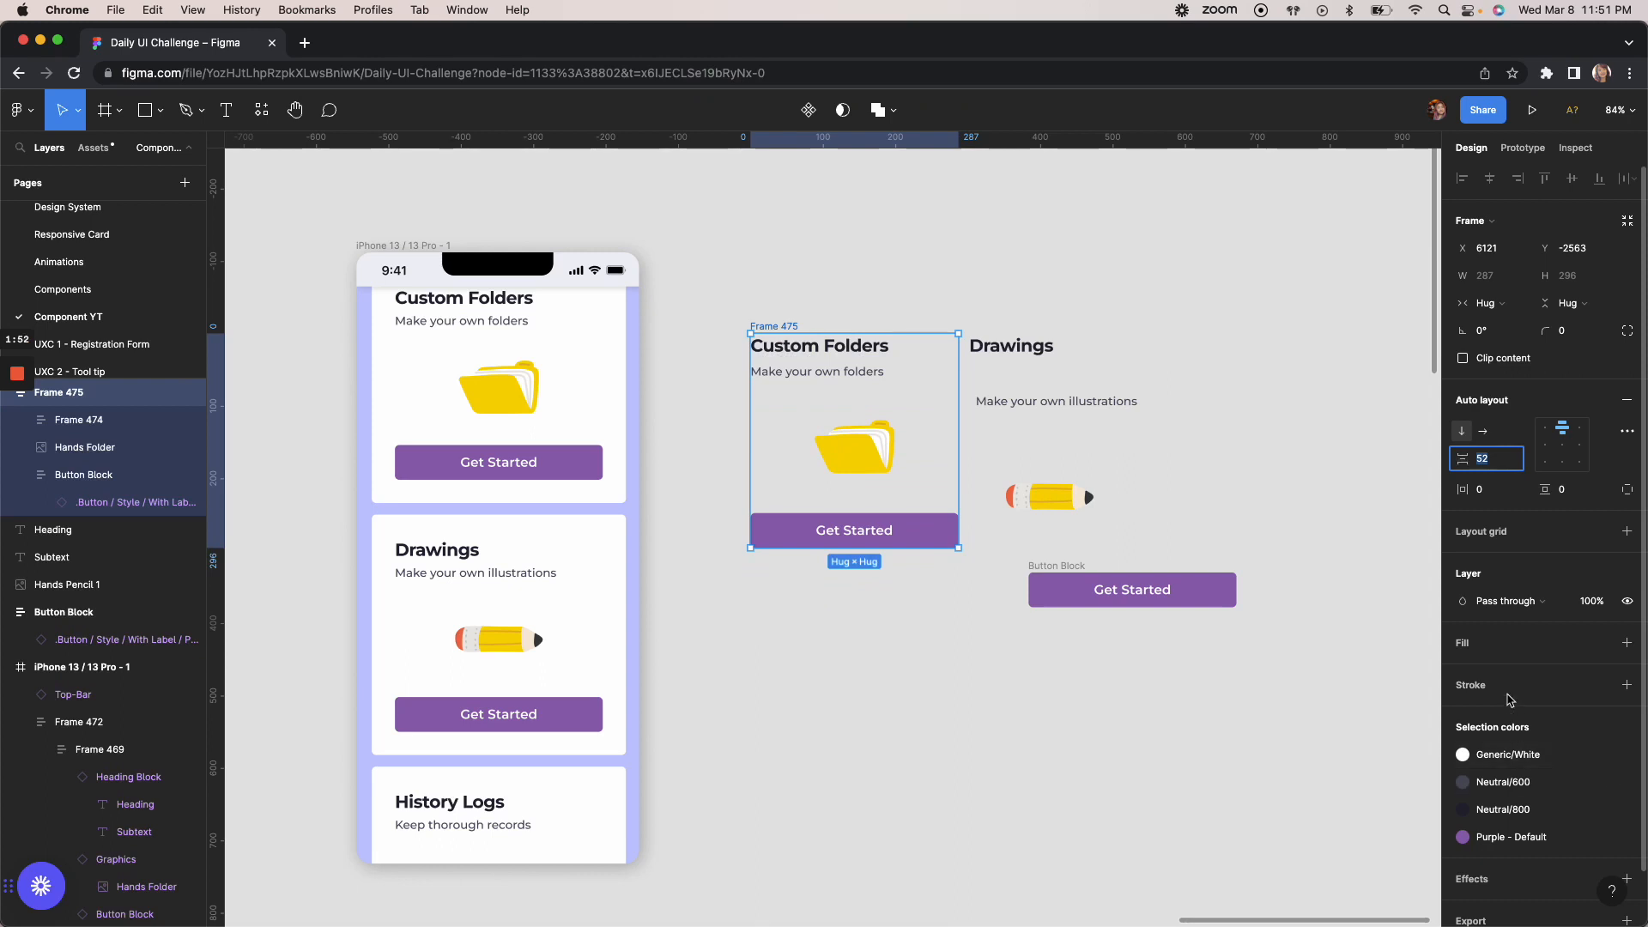
{"action": "left_click", "coordinate": [1549, 645]}
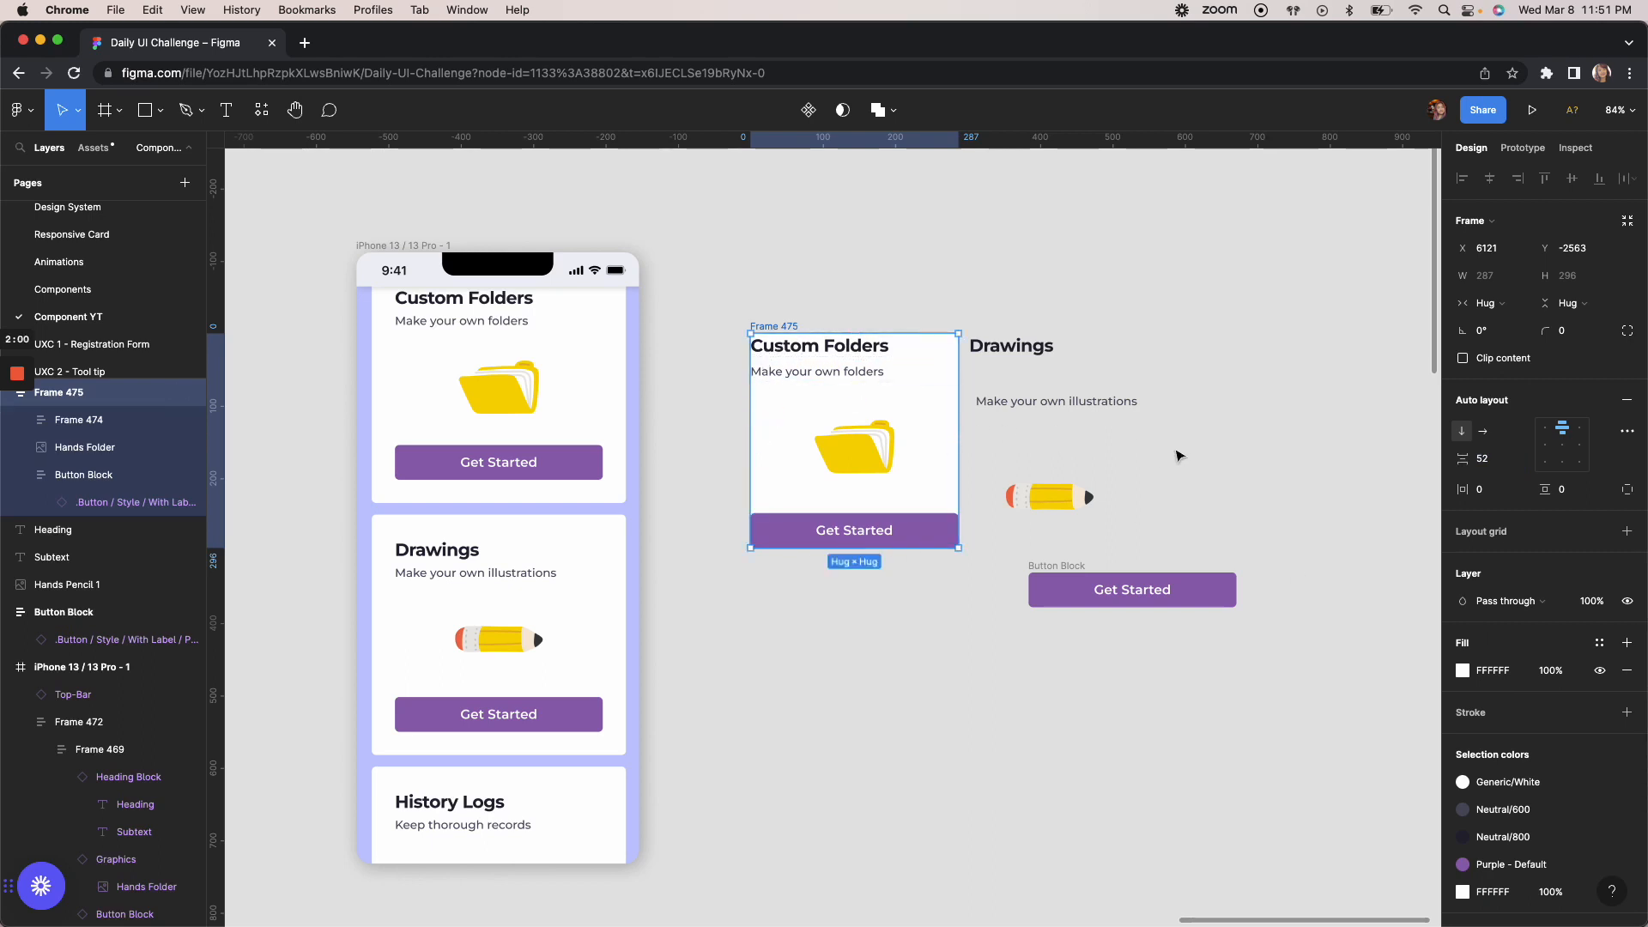
Set both the vertical and horizontal padding of the Custom Folders card to 24
{"action": "left_click", "coordinate": [1564, 492]}
{"action": "type", "text": "10"}
{"action": "key", "text": "Return"}
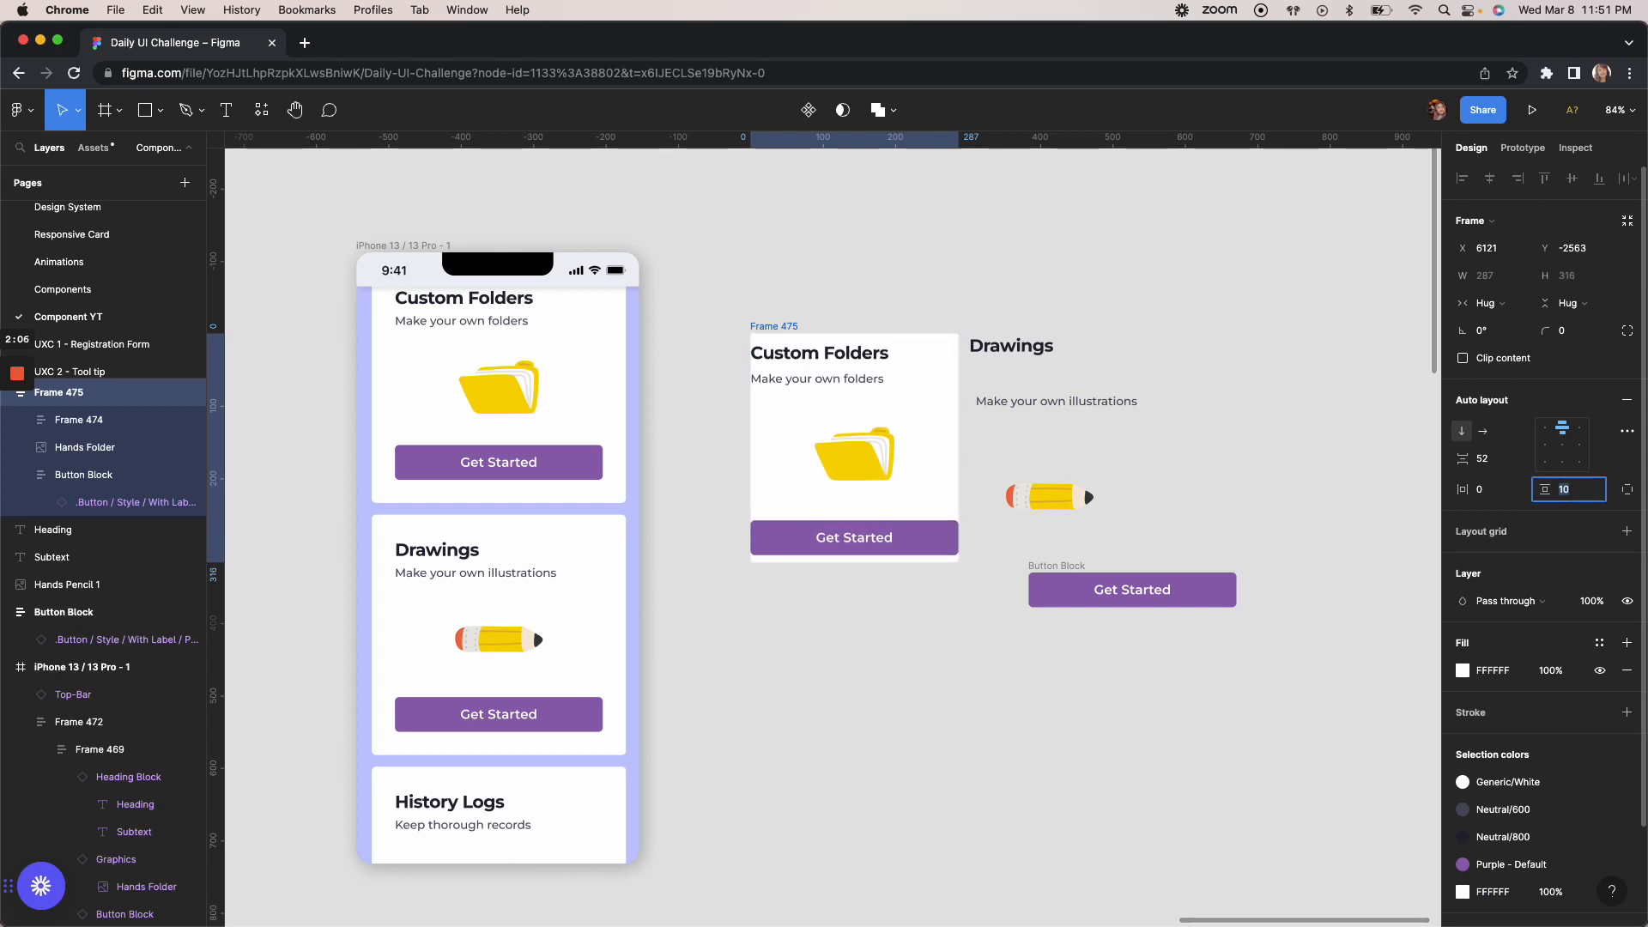
{"action": "type", "text": "24"}
{"action": "key", "text": "Return"}
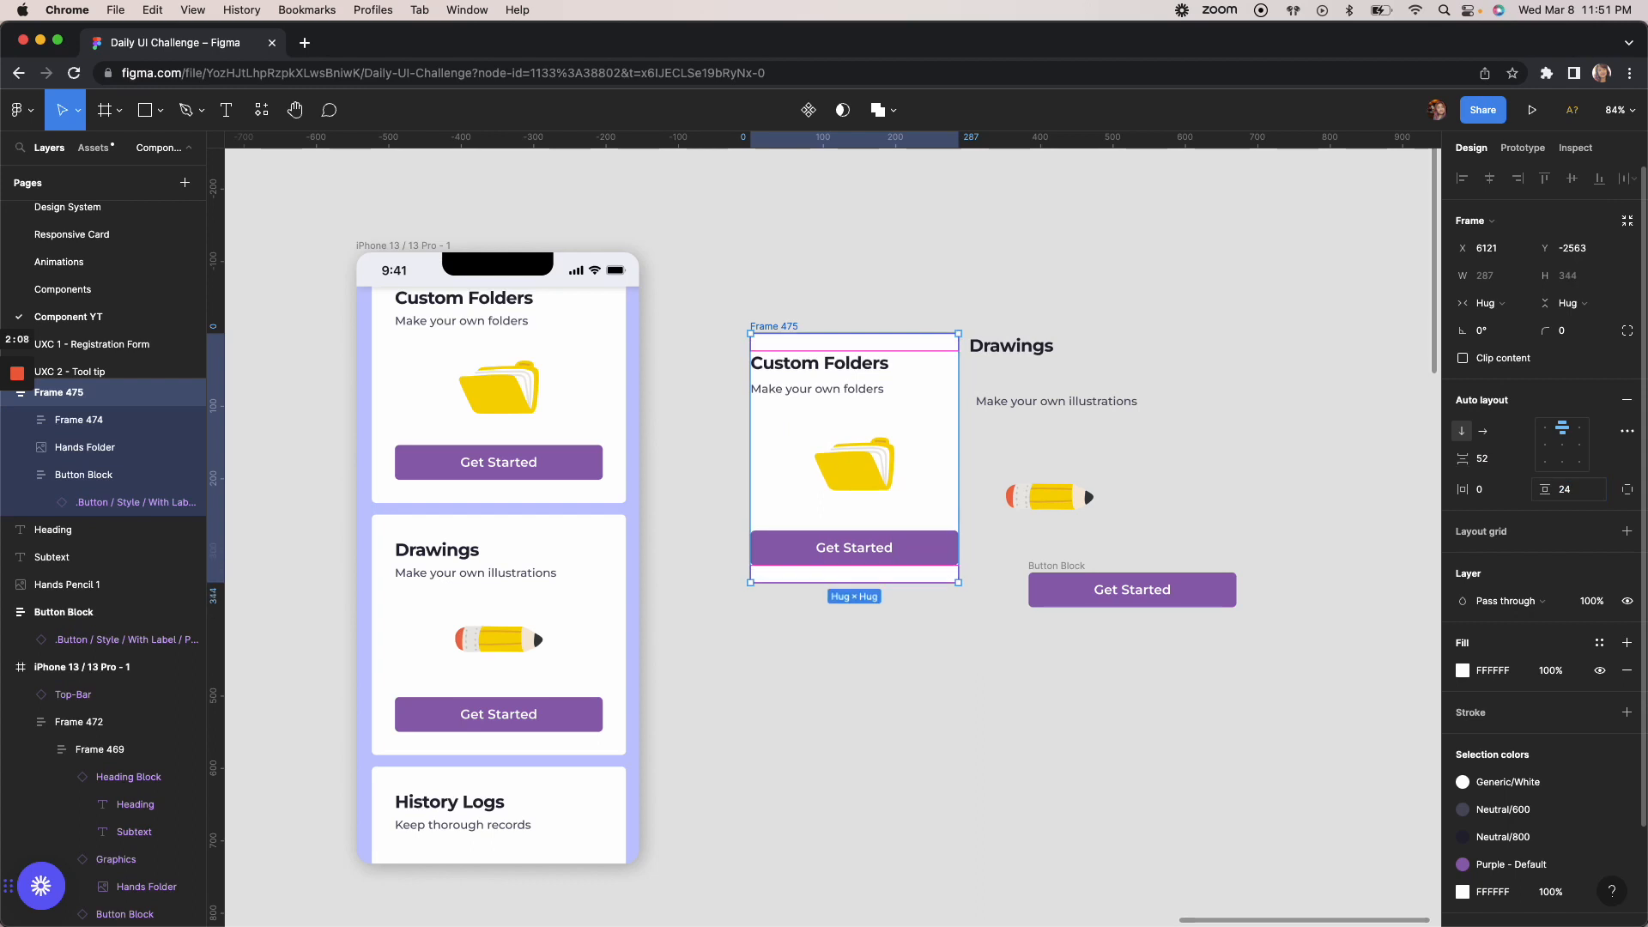
{"action": "left_click", "coordinate": [1482, 489]}
{"action": "type", "text": "24"}
{"action": "key", "text": "Return"}
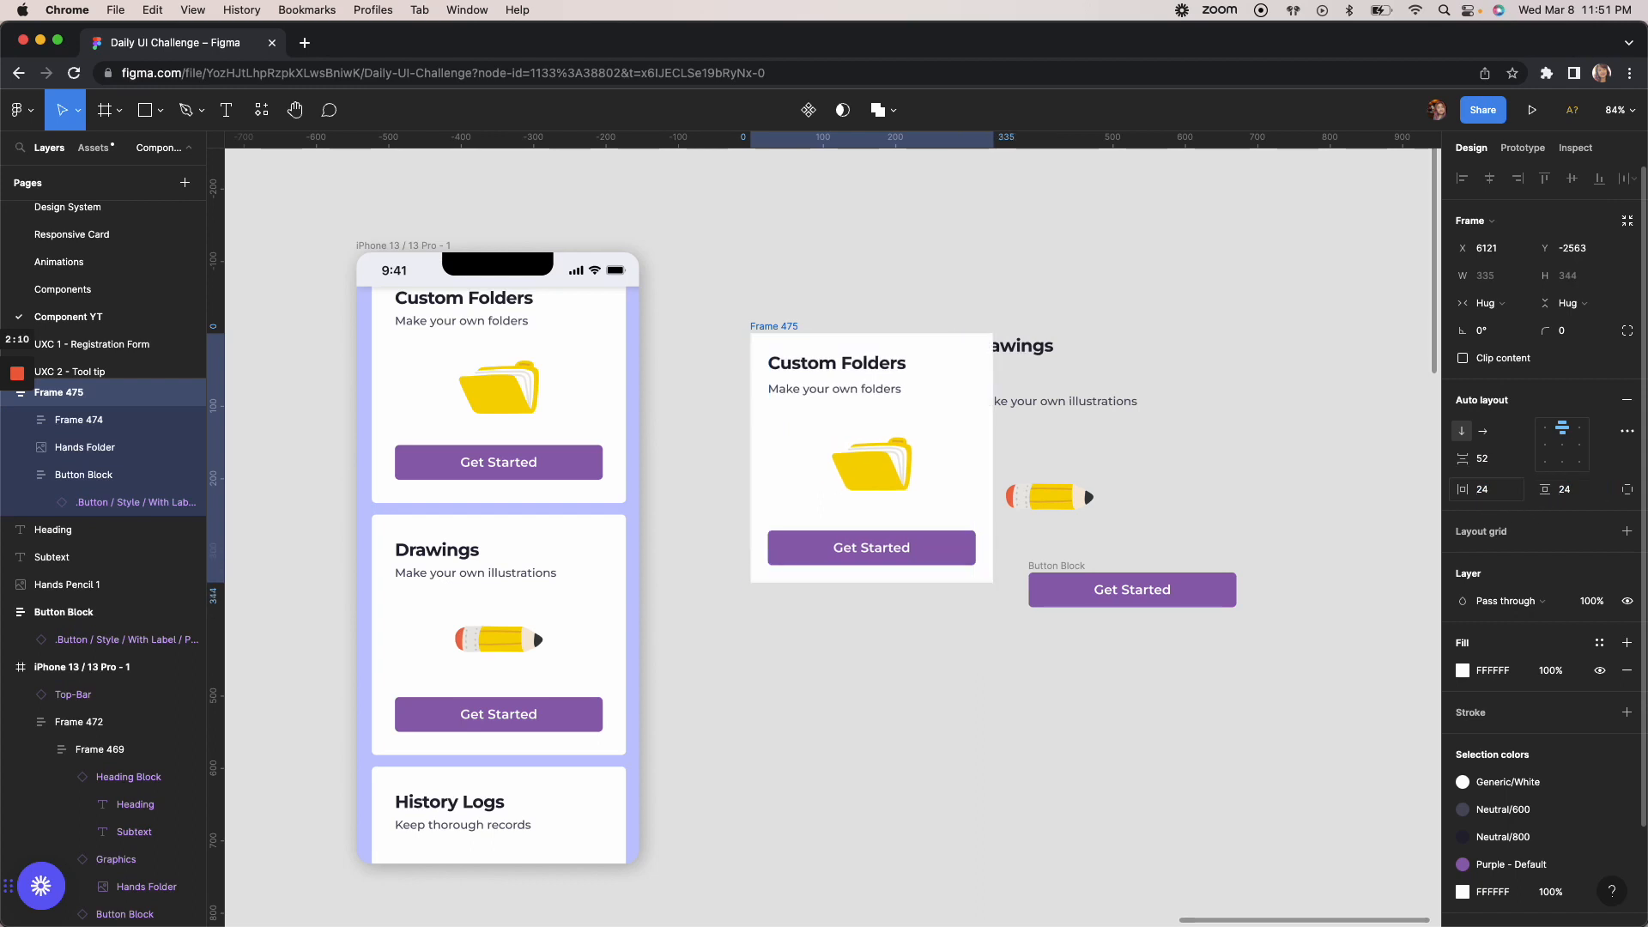
Round the Custom Folders card's corners to radius 8 and move it clear of the Drawings items, to about X 6027, Y -2597
{"action": "left_click_drag", "start_coordinate": [778, 332], "coordinate": [729, 331]}
{"action": "left_click", "coordinate": [1564, 334]}
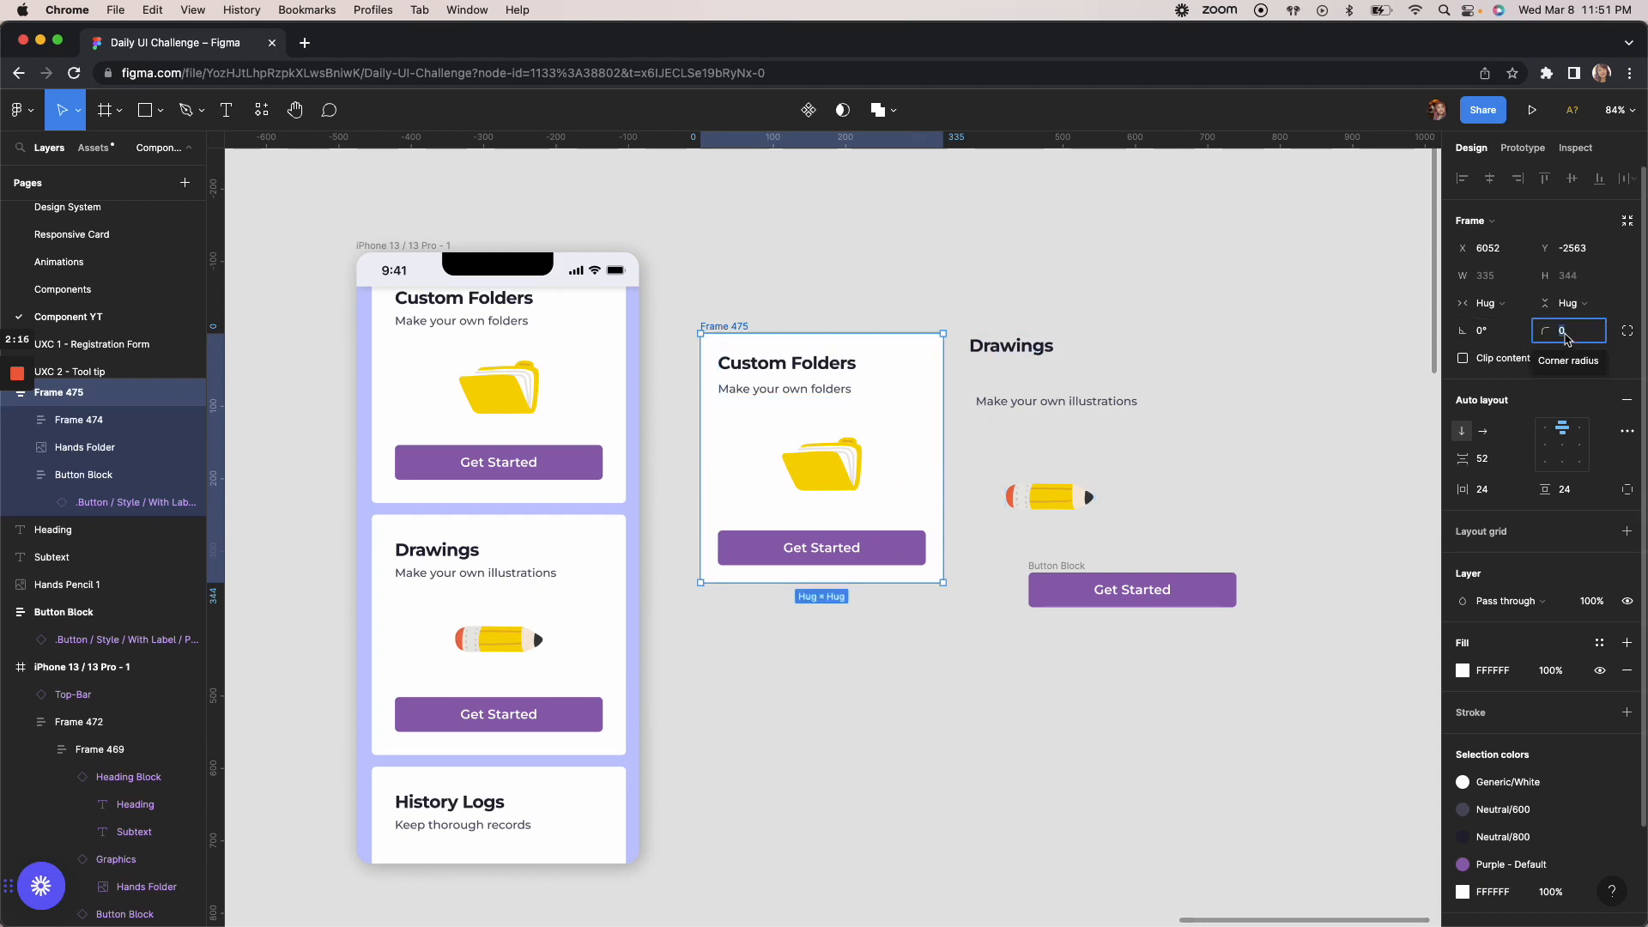
{"action": "type", "text": "3"}
{"action": "key", "text": "Return"}
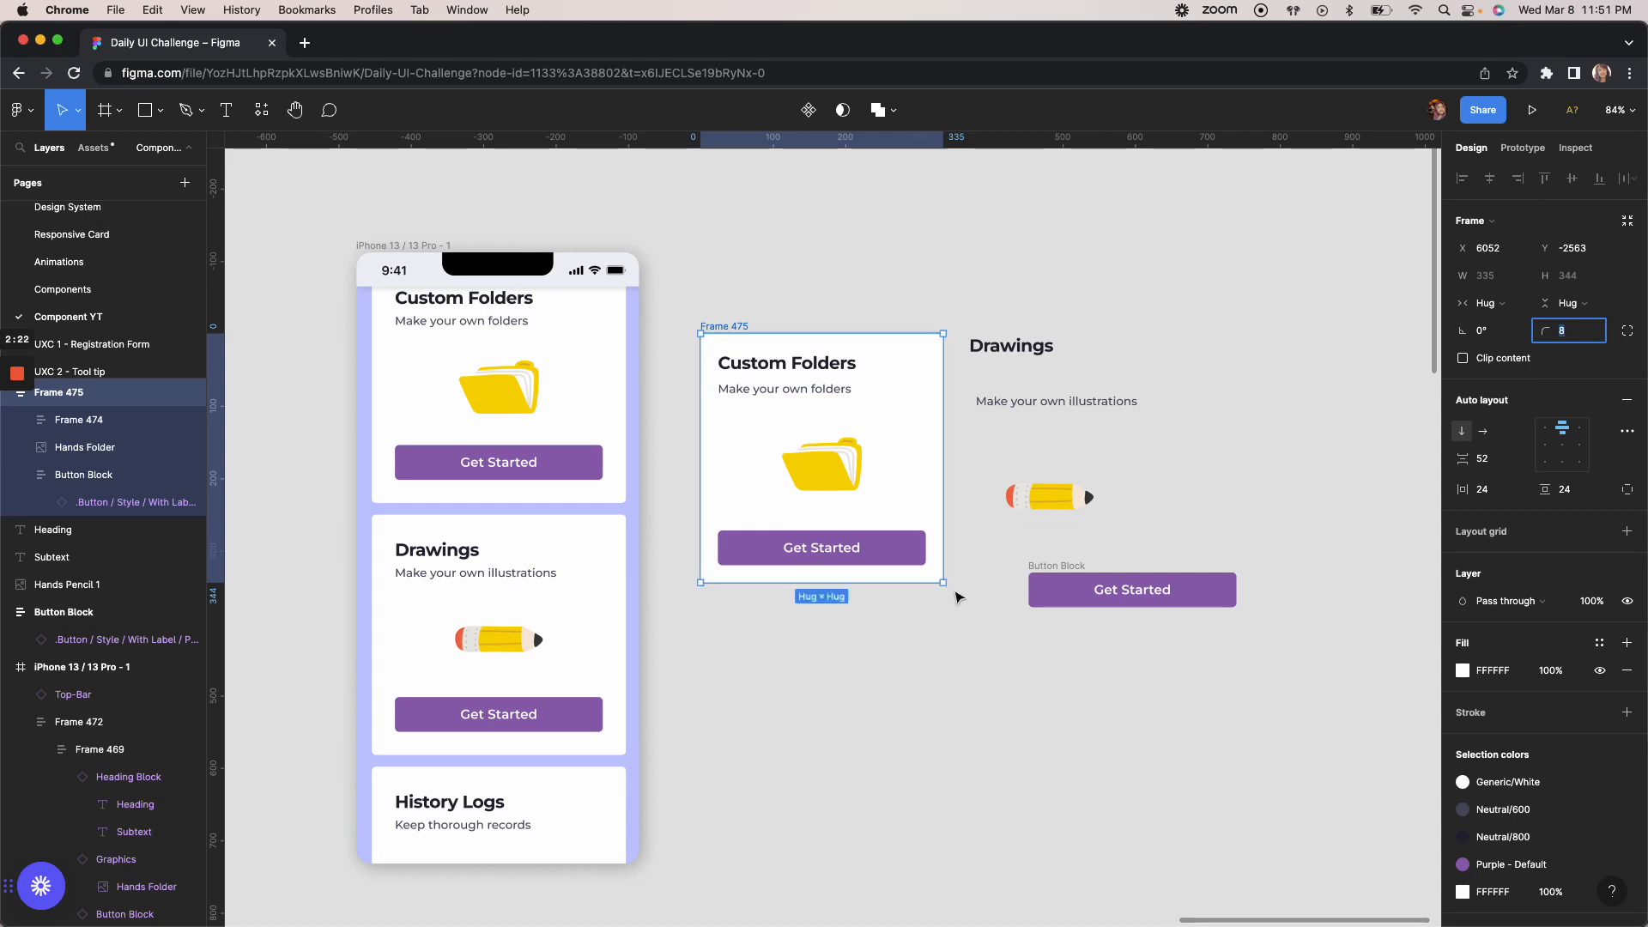
{"action": "left_click", "coordinate": [923, 660]}
{"action": "left_click_drag", "start_coordinate": [739, 324], "coordinate": [721, 300]}
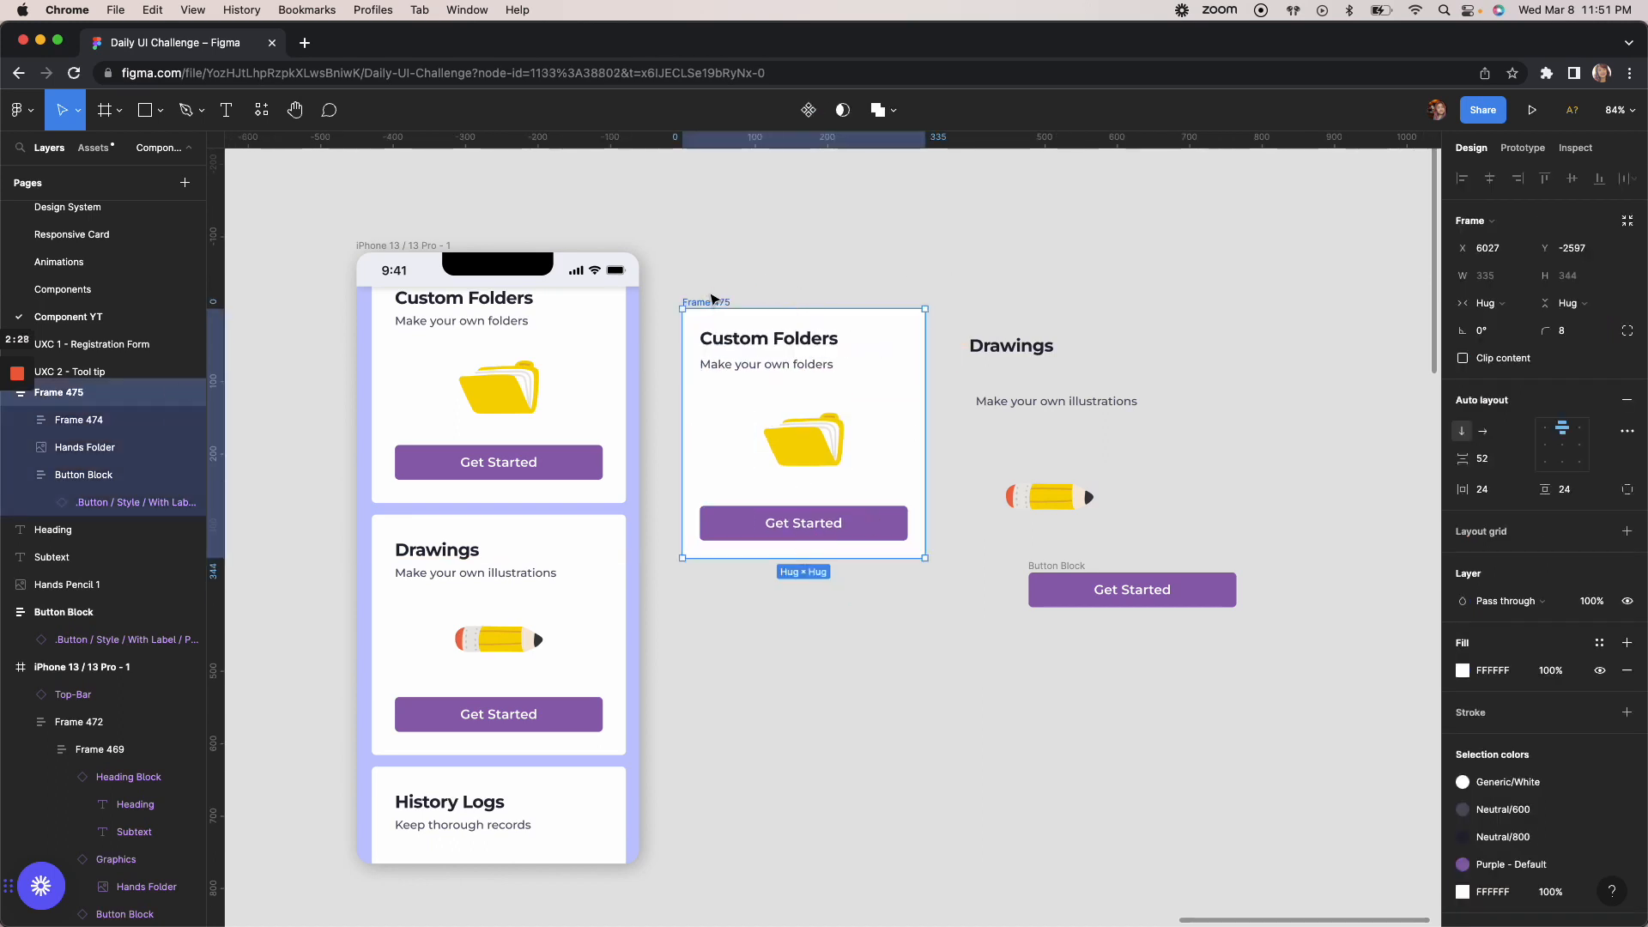
Rename the card frame "Custom Folders Card" and turn it into a component
{"action": "double_click", "coordinate": [704, 301]}
{"action": "type", "text": "Custom Folders Card"}
{"action": "left_click", "coordinate": [816, 272]}
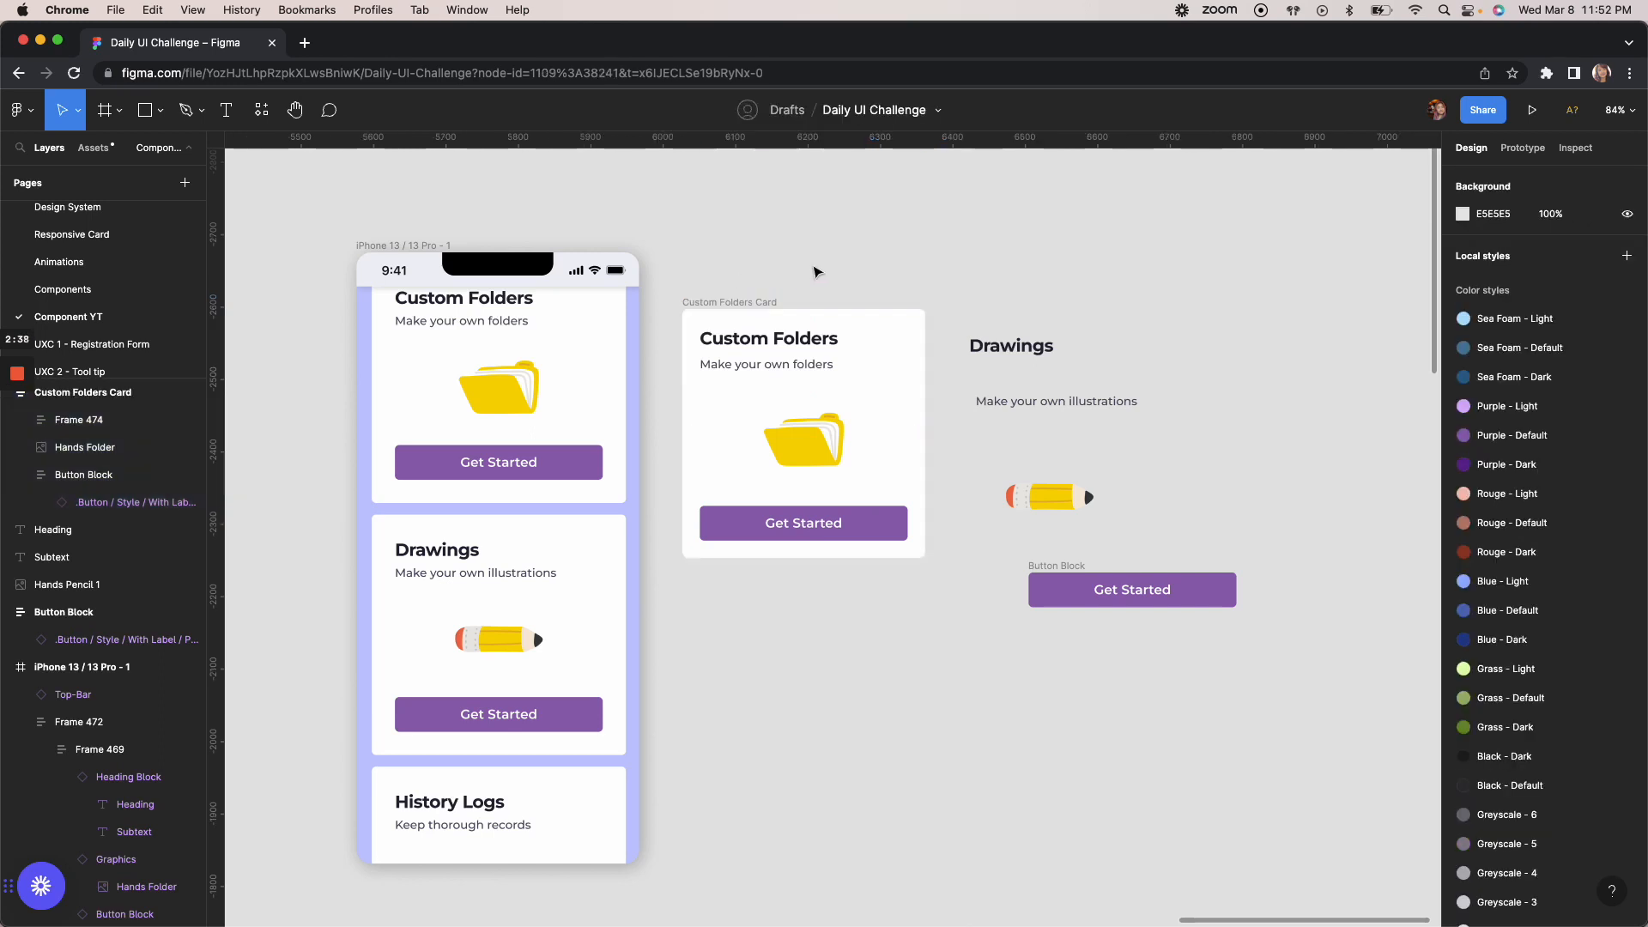
{"action": "left_click", "coordinate": [746, 302]}
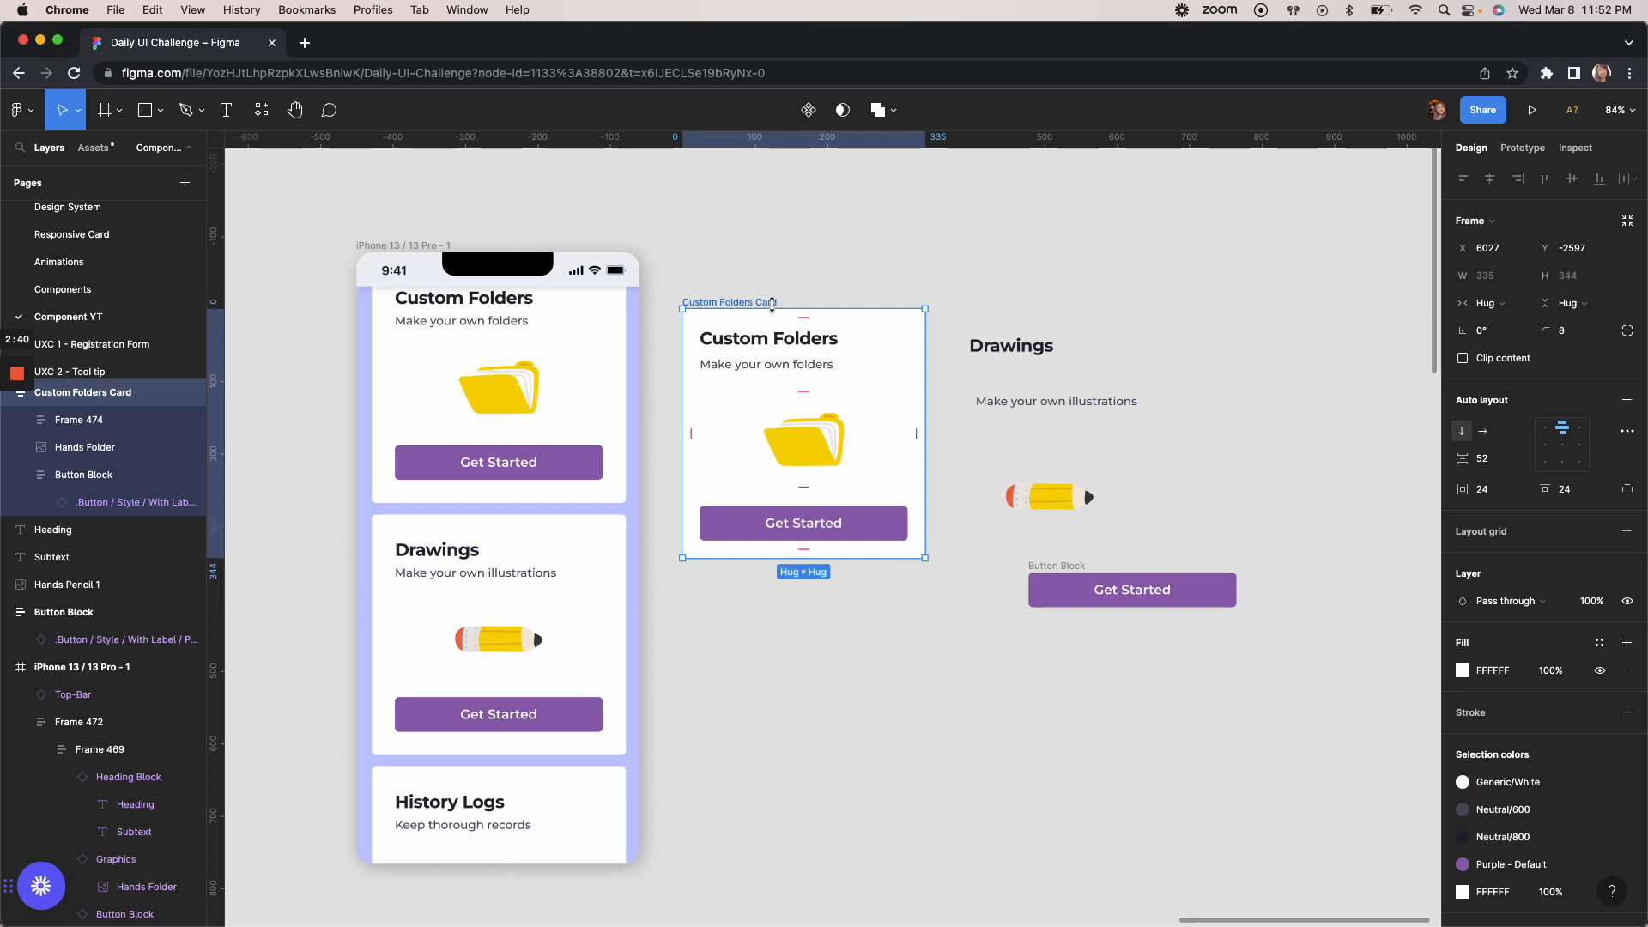
{"action": "left_click", "coordinate": [808, 112]}
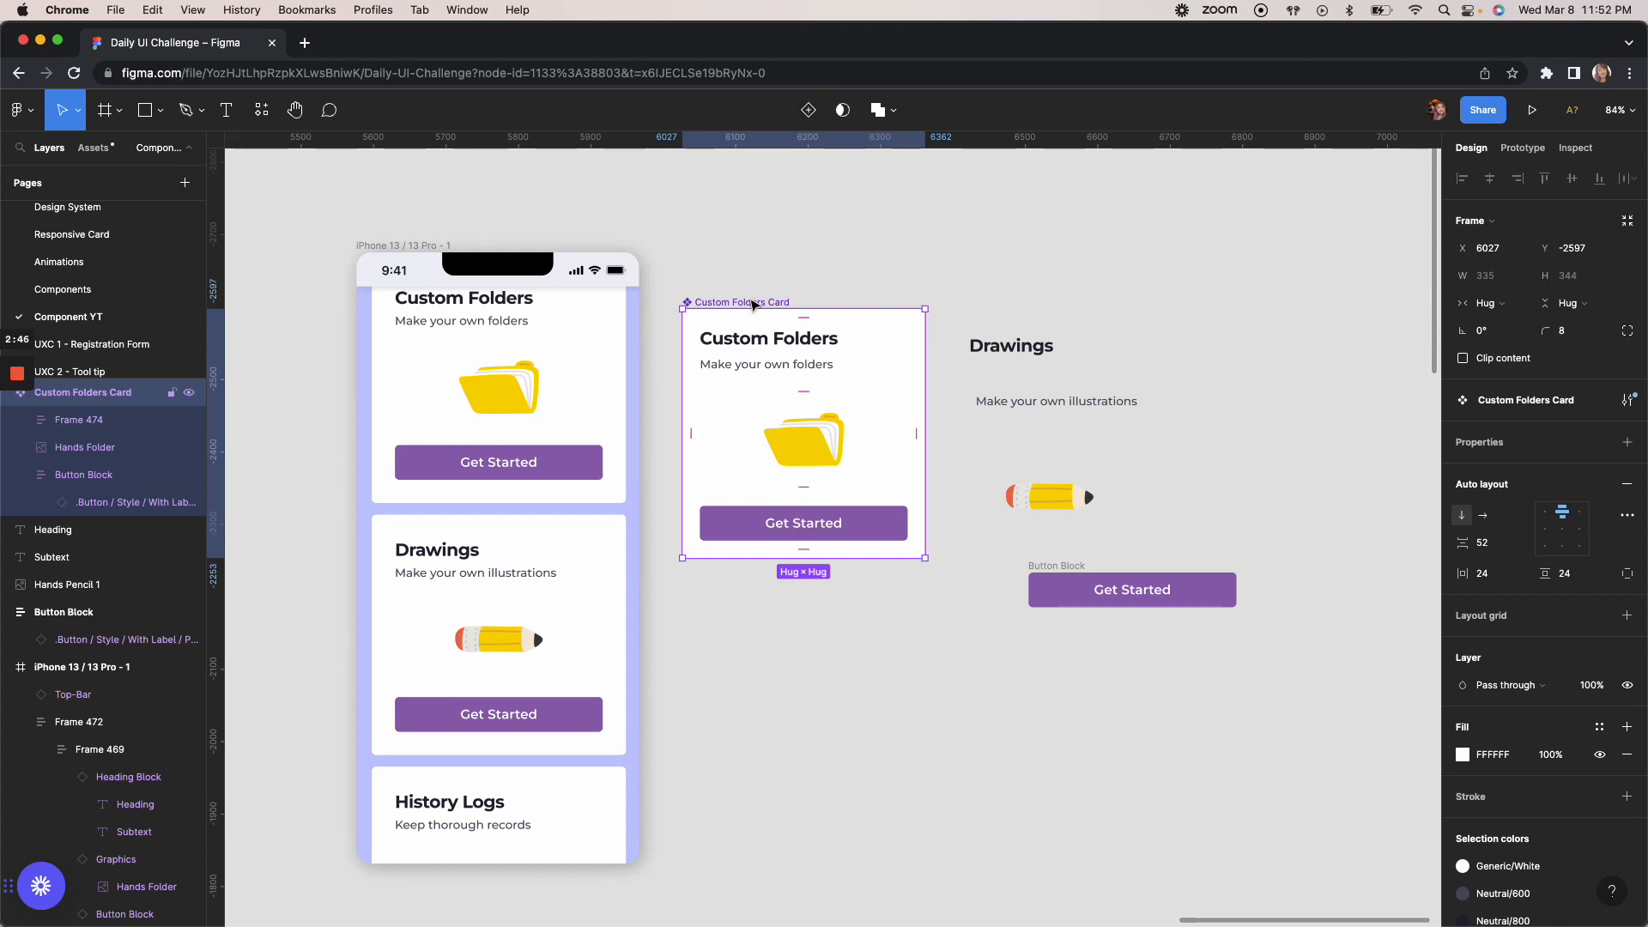
Search the assets for "custom folders" and place a Custom Folders Card instance beneath the status bar of the empty iPhone frame
{"action": "scroll", "coordinate": [753, 304], "scroll_direction": "down", "scroll_amount": 5}
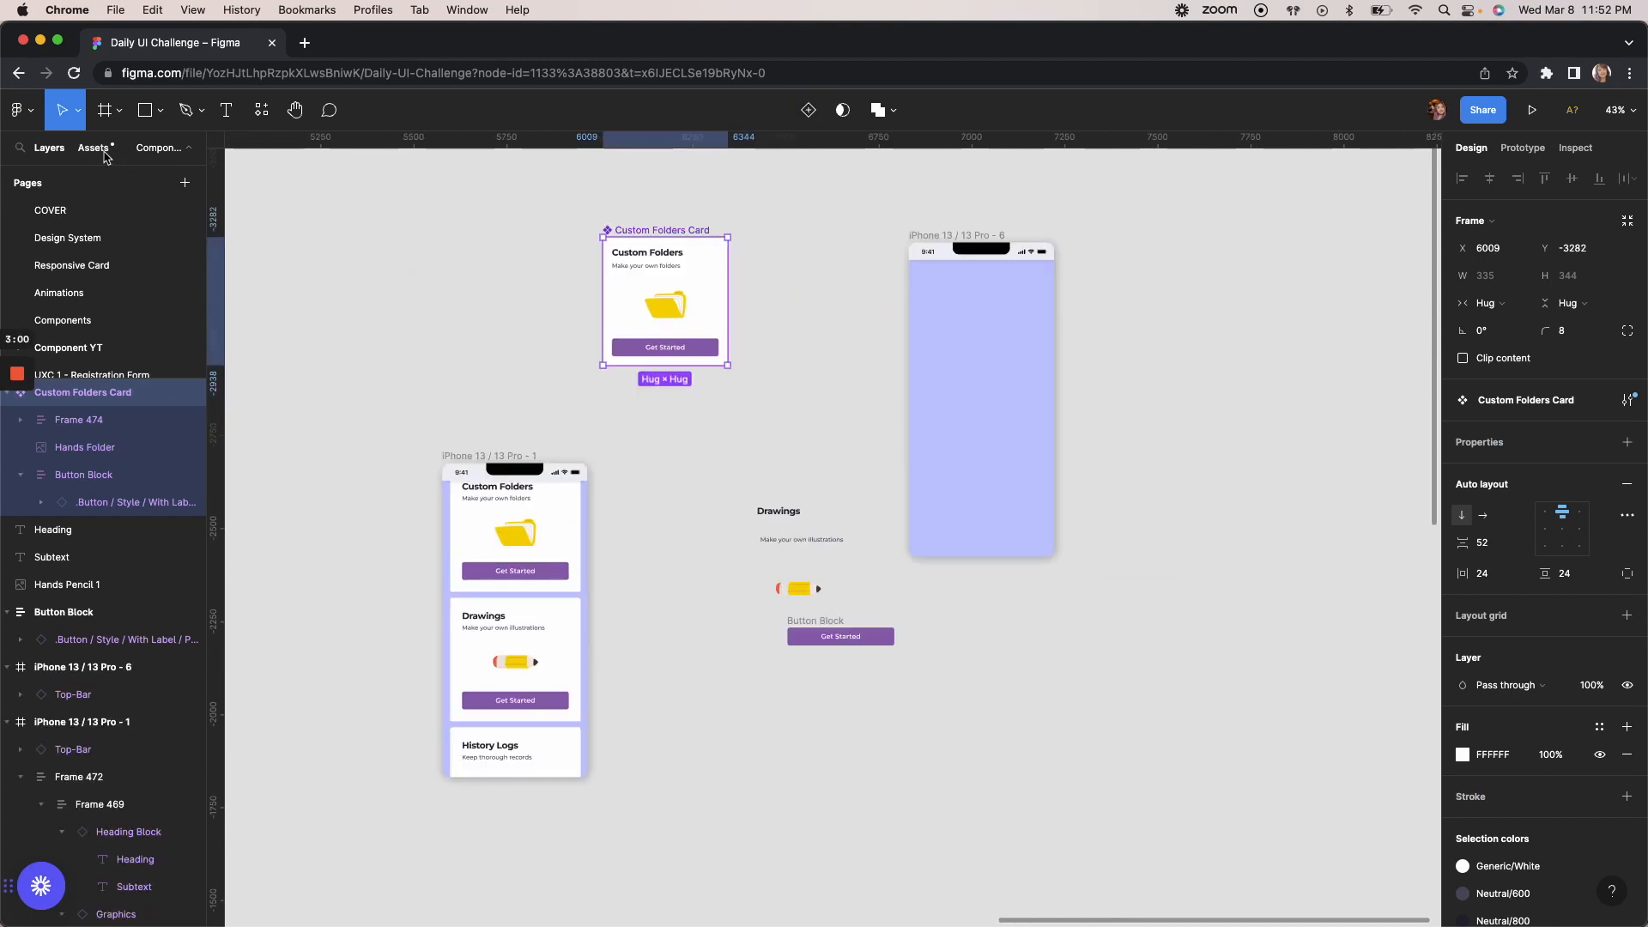
{"action": "left_click", "coordinate": [96, 150]}
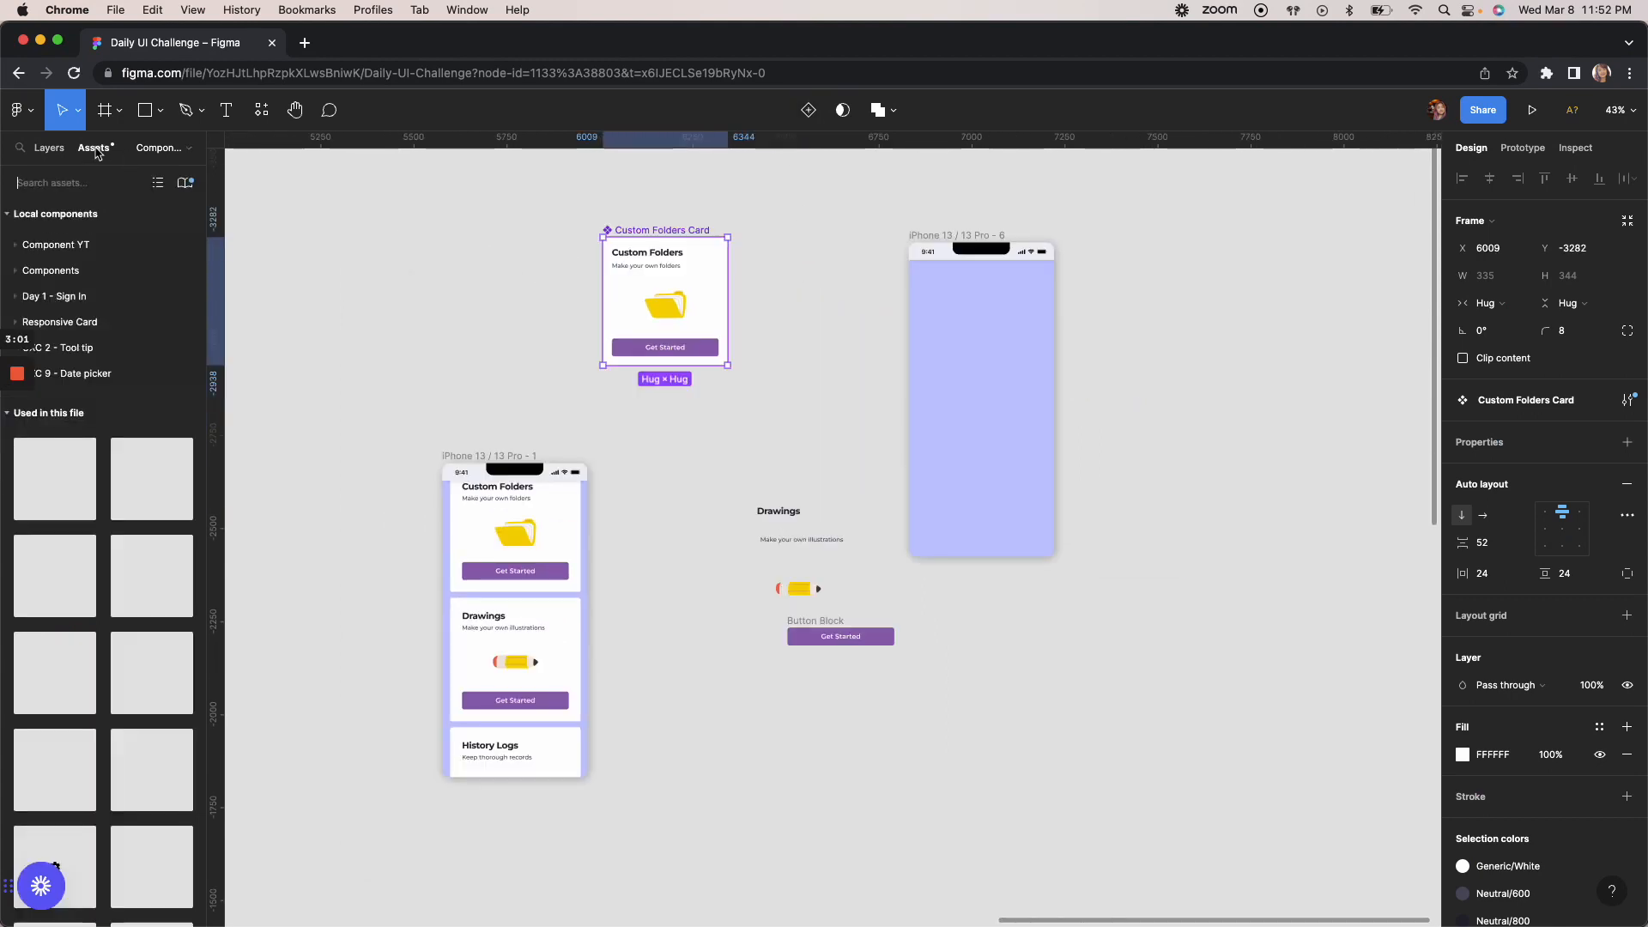
{"action": "left_click", "coordinate": [46, 182]}
{"action": "type", "text": "custom folders"}
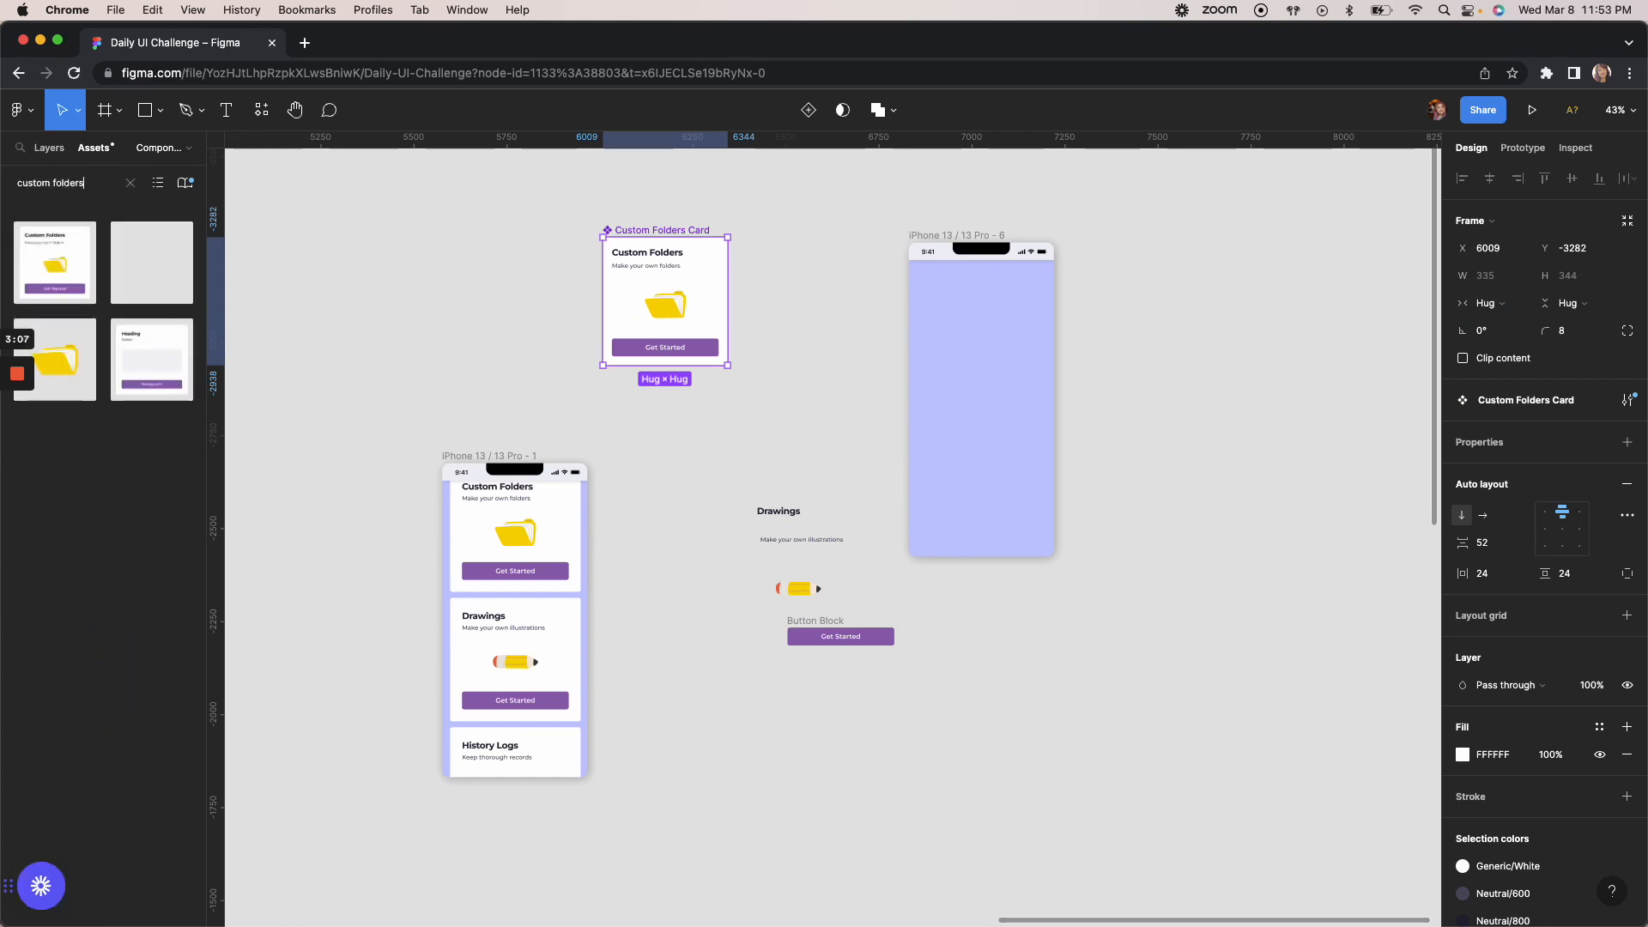
{"action": "left_click_drag", "start_coordinate": [56, 267], "coordinate": [951, 335]}
{"action": "scroll", "coordinate": [1003, 356], "scroll_direction": "up", "scroll_amount": 5}
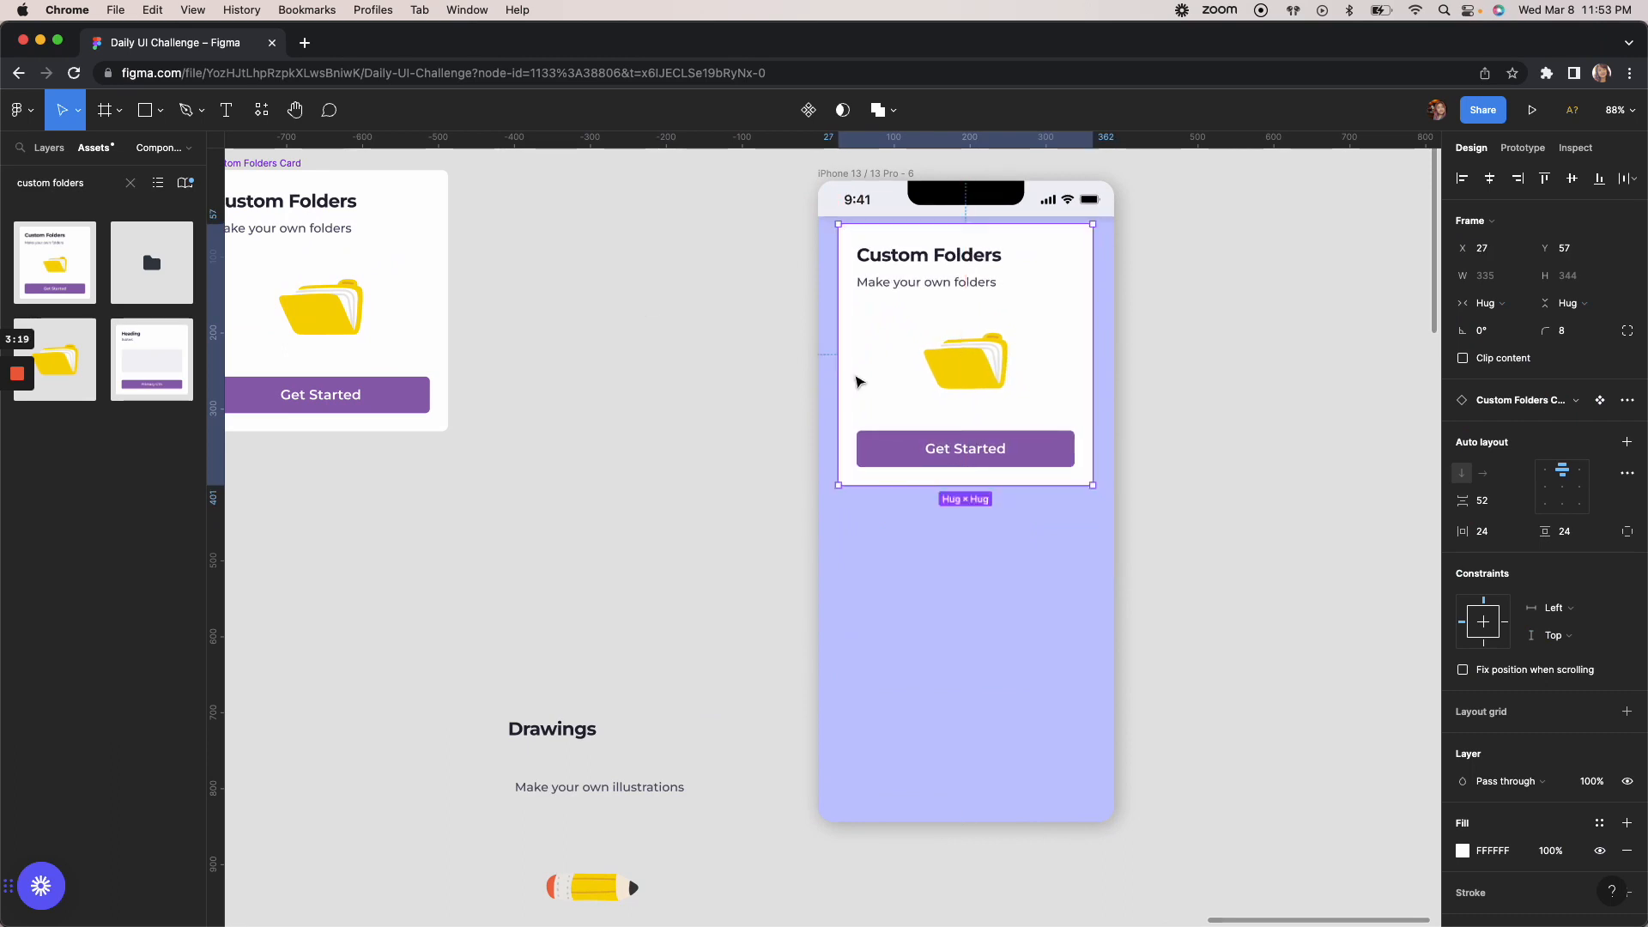
Duplicate the card instance, place the copy 21 below the original, and wrap both in a vertical auto layout
{"action": "key", "text": "super+d"}
{"action": "left_click_drag", "start_coordinate": [904, 342], "coordinate": [921, 615]}
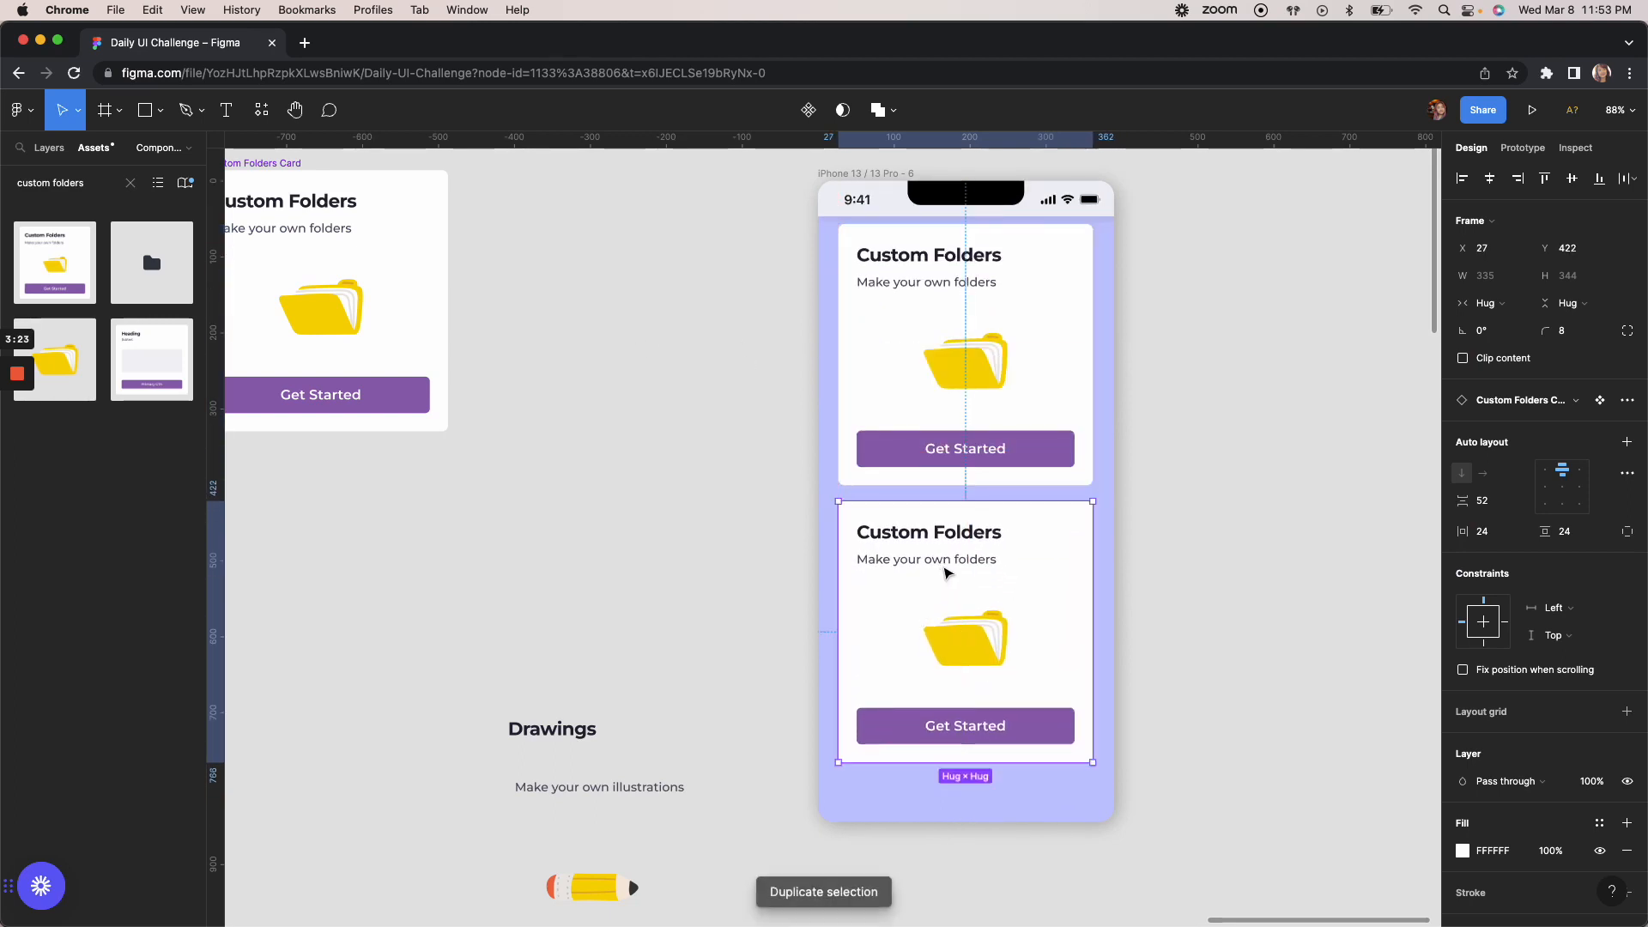
{"action": "left_click", "coordinate": [924, 378], "text": "shift"}
{"action": "key", "text": "shift+a"}
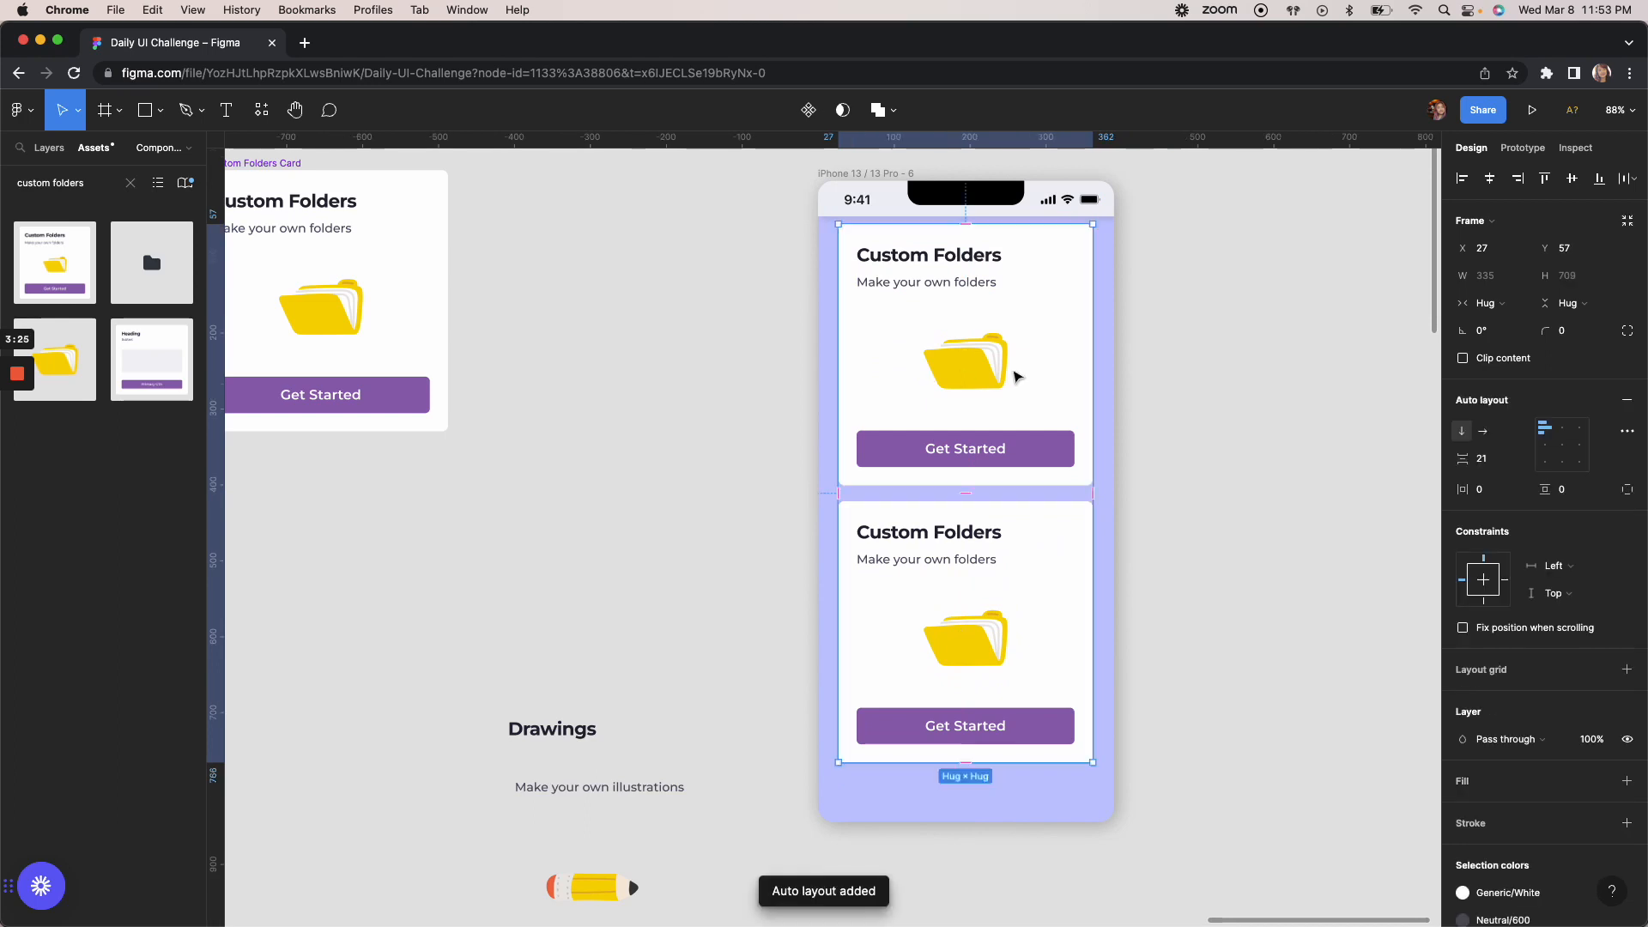
{"action": "key", "text": "Escape"}
{"action": "scroll", "coordinate": [1227, 577], "scroll_direction": "up", "scroll_amount": 2}
{"action": "scroll", "coordinate": [1227, 577], "scroll_direction": "right", "scroll_amount": 2}
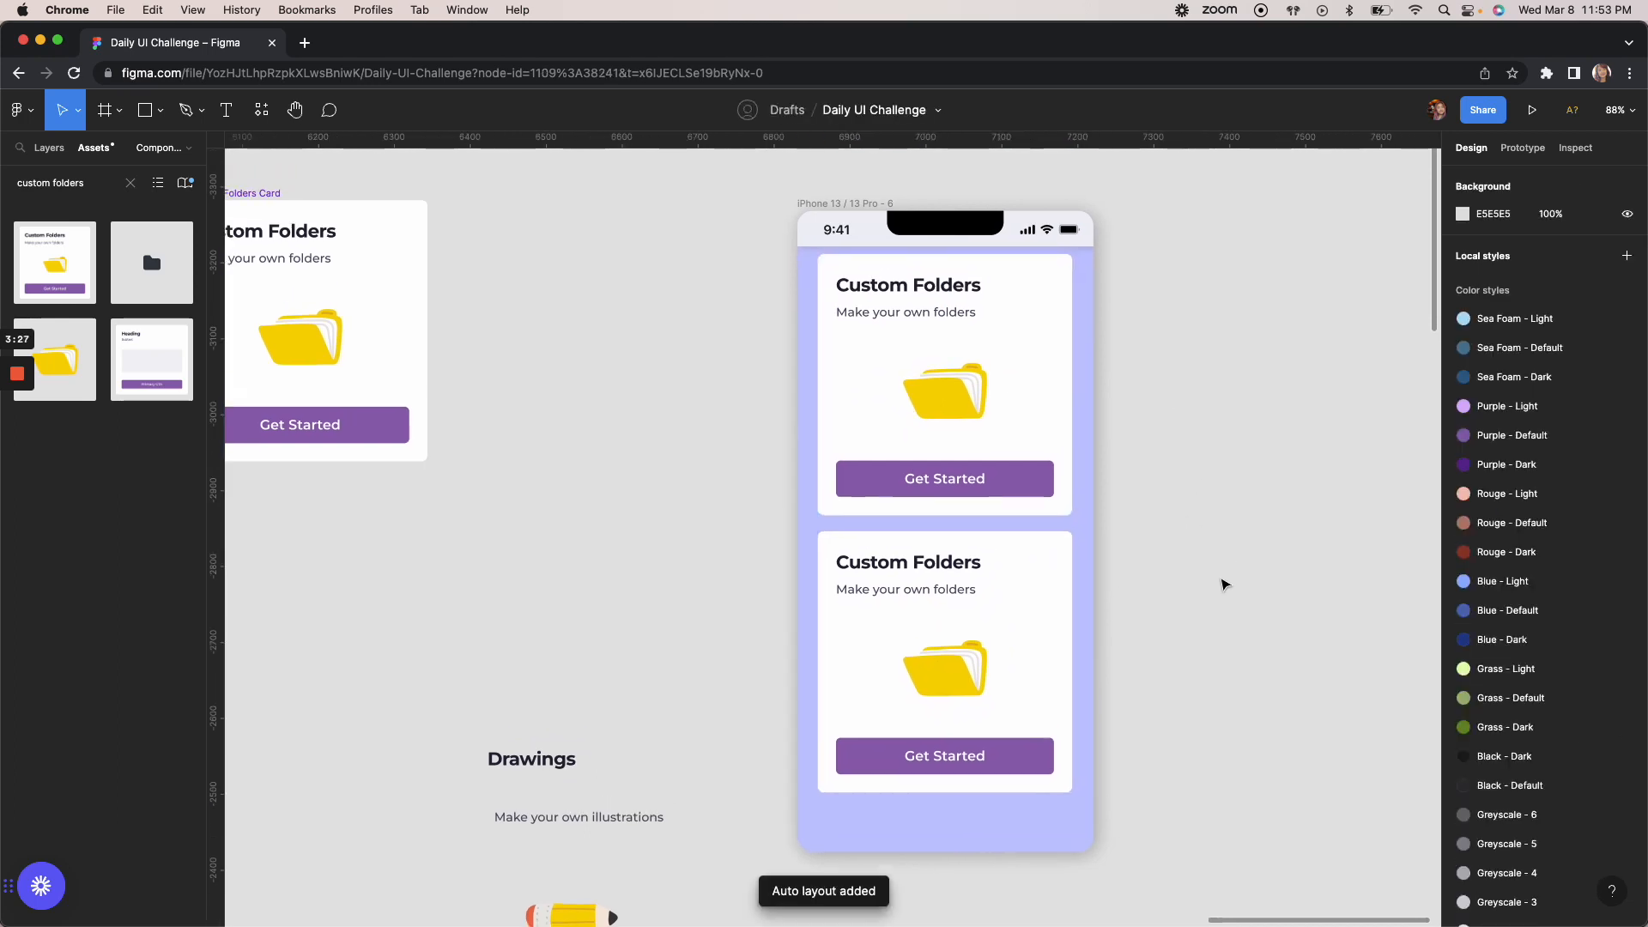
Rename the Drawings card frame "Custom Drawings Card"
{"action": "scroll", "coordinate": [601, 393], "scroll_direction": "left", "scroll_amount": 2}
{"action": "scroll", "coordinate": [600, 393], "scroll_direction": "down", "scroll_amount": 1}
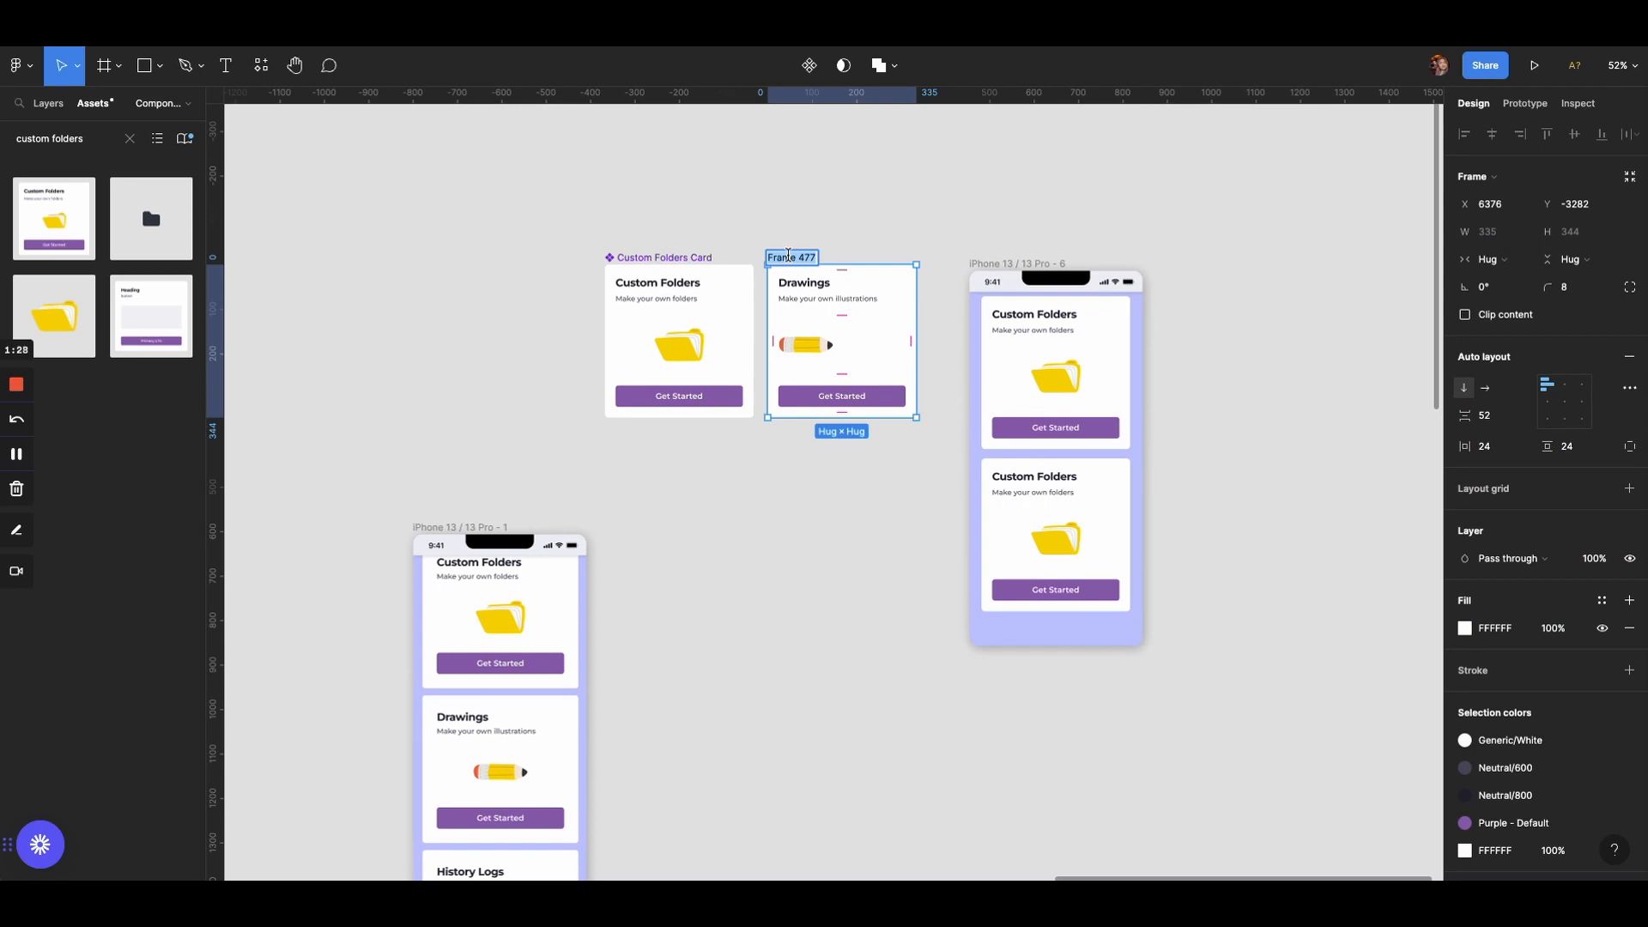
{"action": "type", "text": "Custom Drawings Card"}
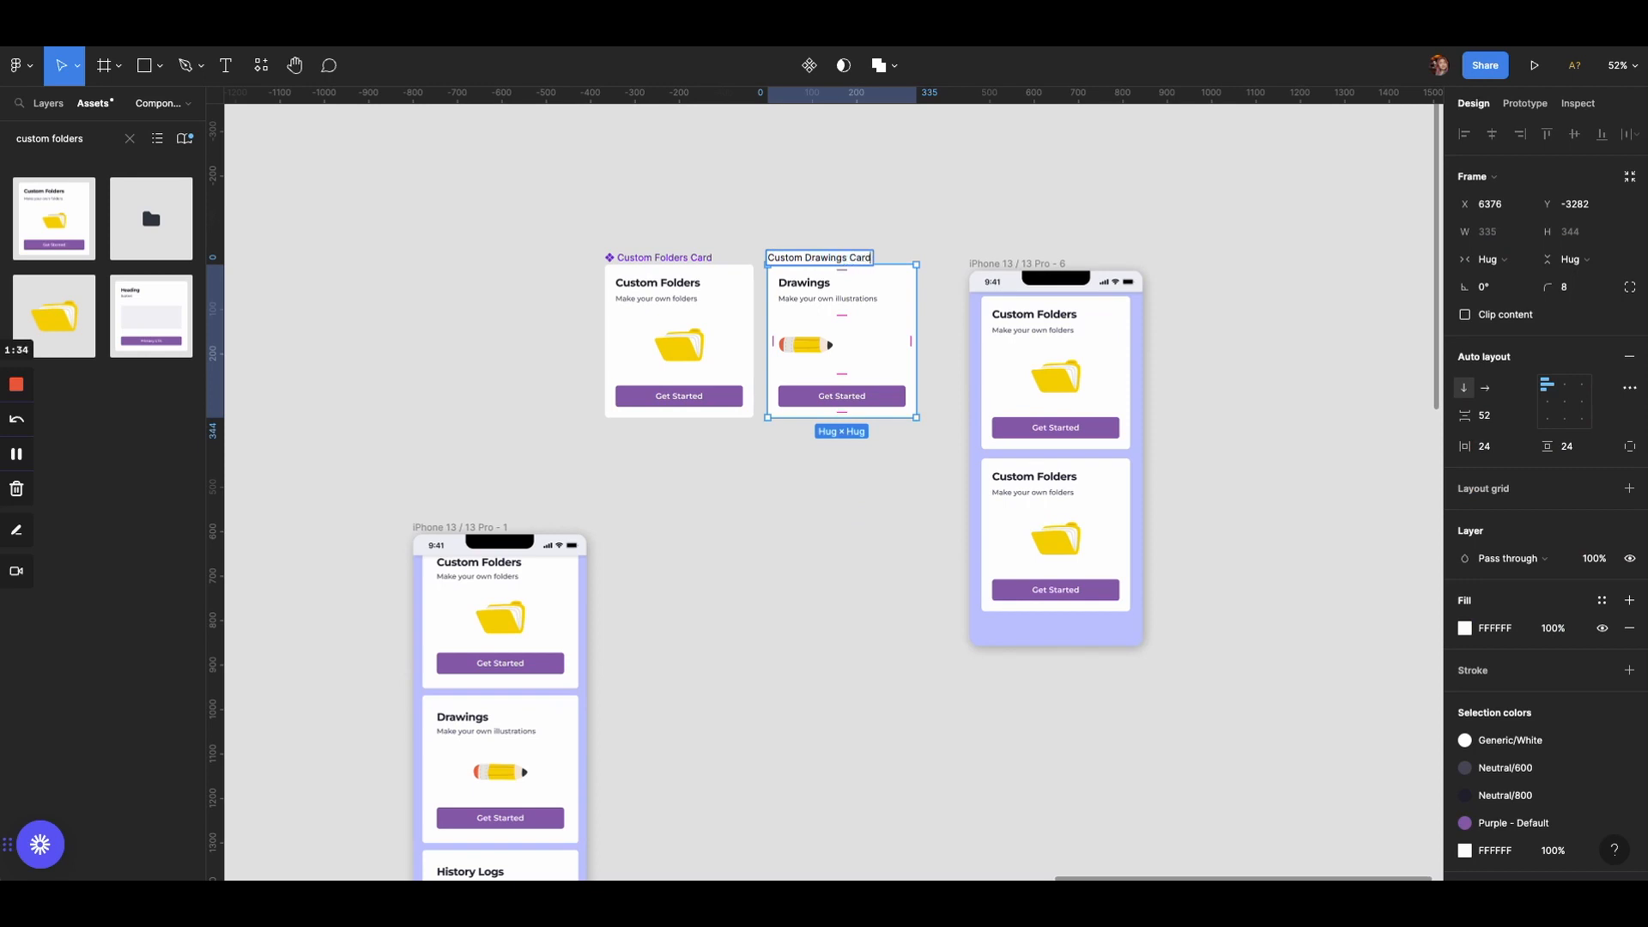
Turn the Custom Drawings Card frame into a component
{"action": "left_click", "coordinate": [844, 180]}
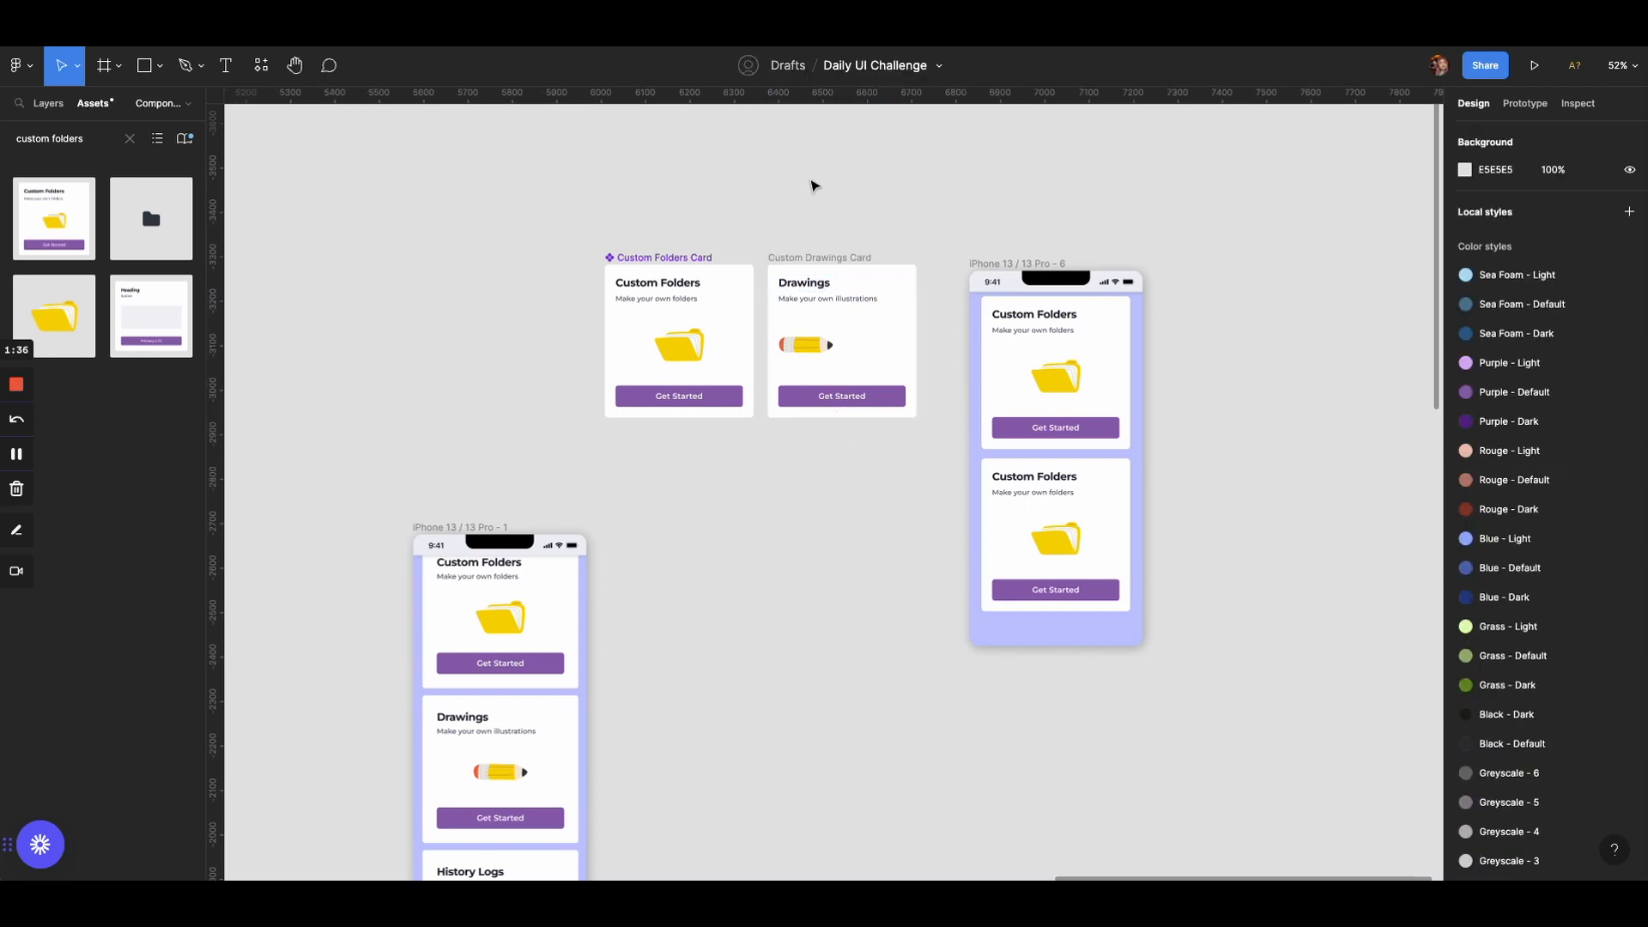
{"action": "left_click", "coordinate": [802, 256]}
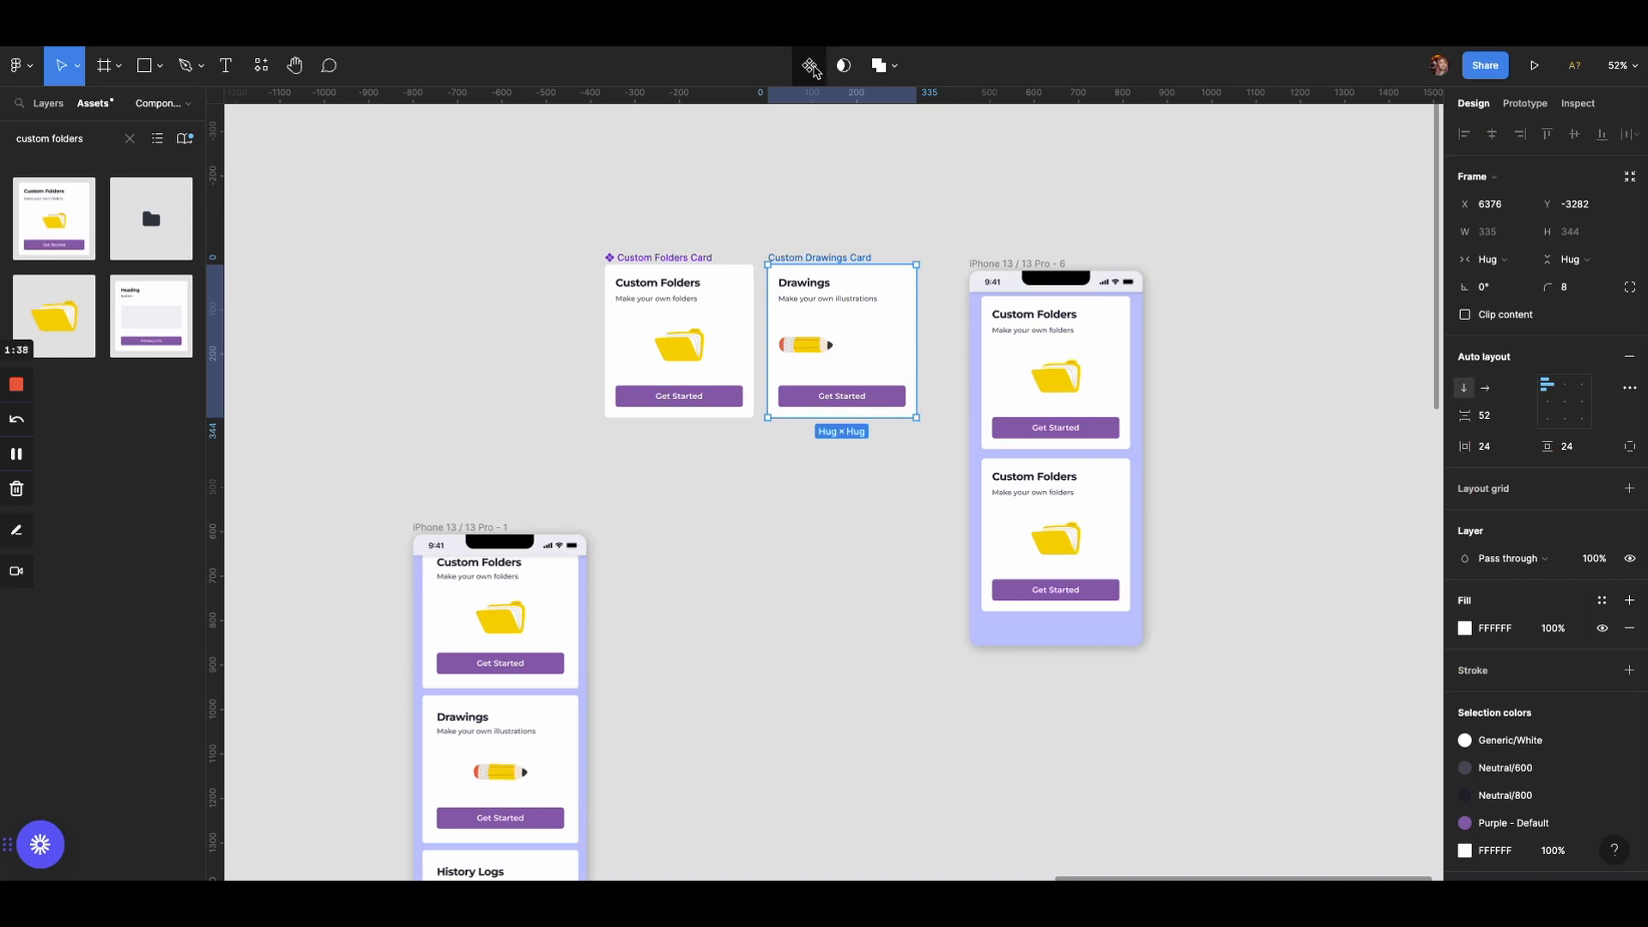
{"action": "left_click", "coordinate": [810, 66]}
{"action": "left_click", "coordinate": [755, 520]}
Duplicate the Custom Folders and Custom Drawings card components together and place the copies directly below the originals
{"action": "scroll", "coordinate": [754, 521], "scroll_direction": "left", "scroll_amount": 2}
{"action": "scroll", "coordinate": [754, 520], "scroll_direction": "down", "scroll_amount": 1}
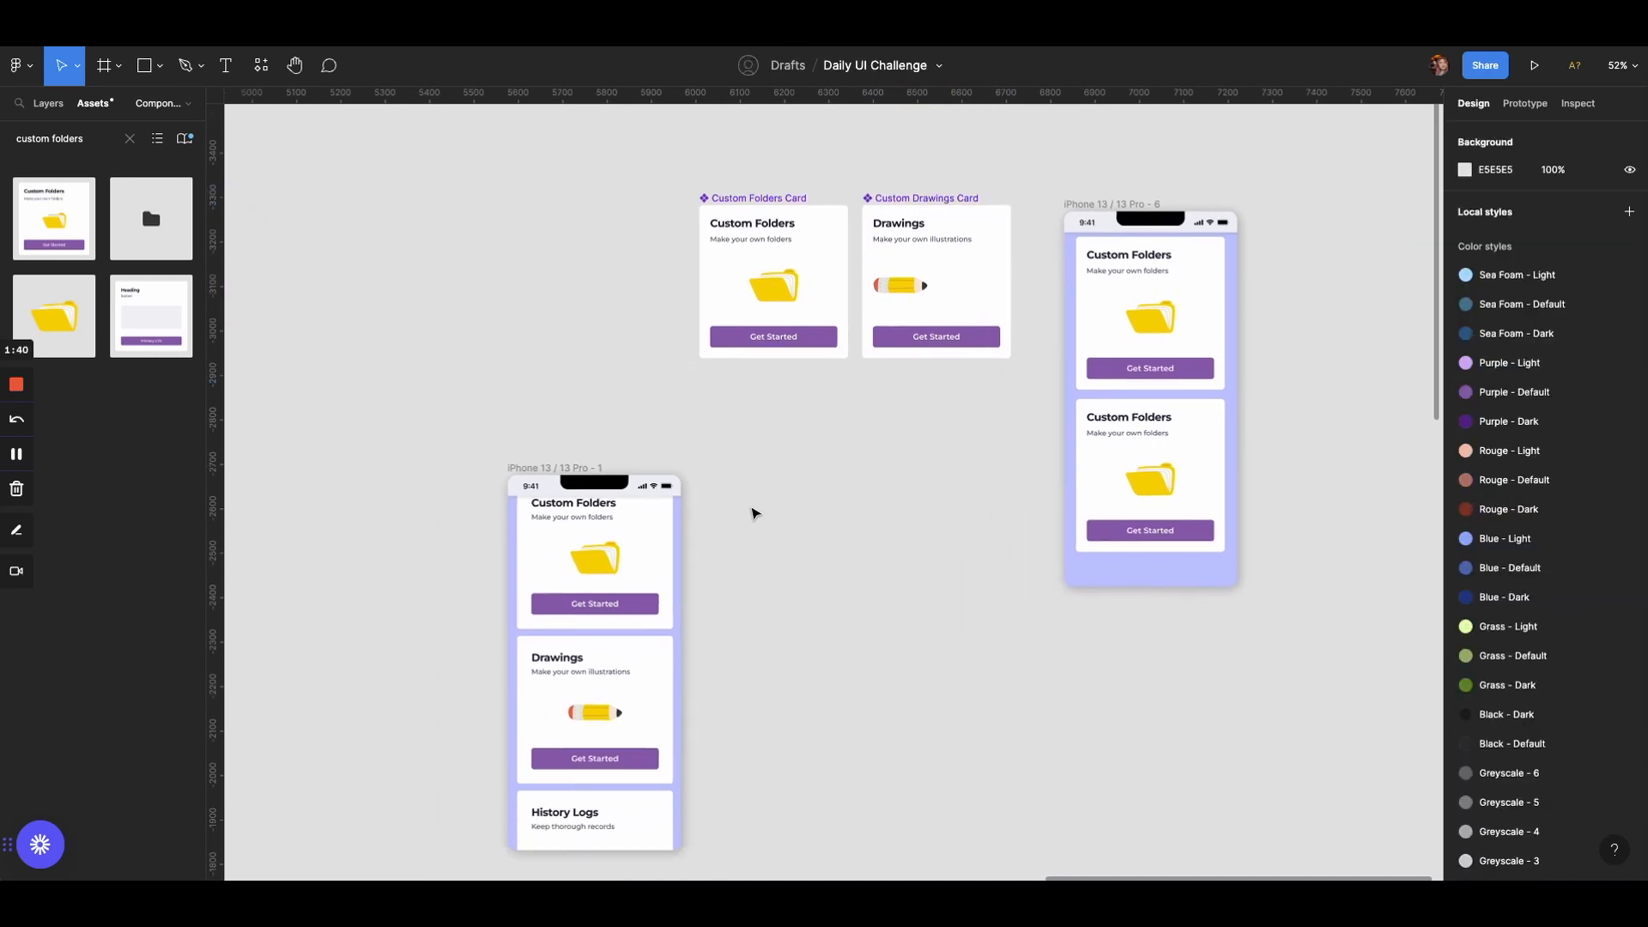
{"action": "left_click_drag", "start_coordinate": [687, 175], "coordinate": [1043, 408]}
{"action": "key", "text": "super+d"}
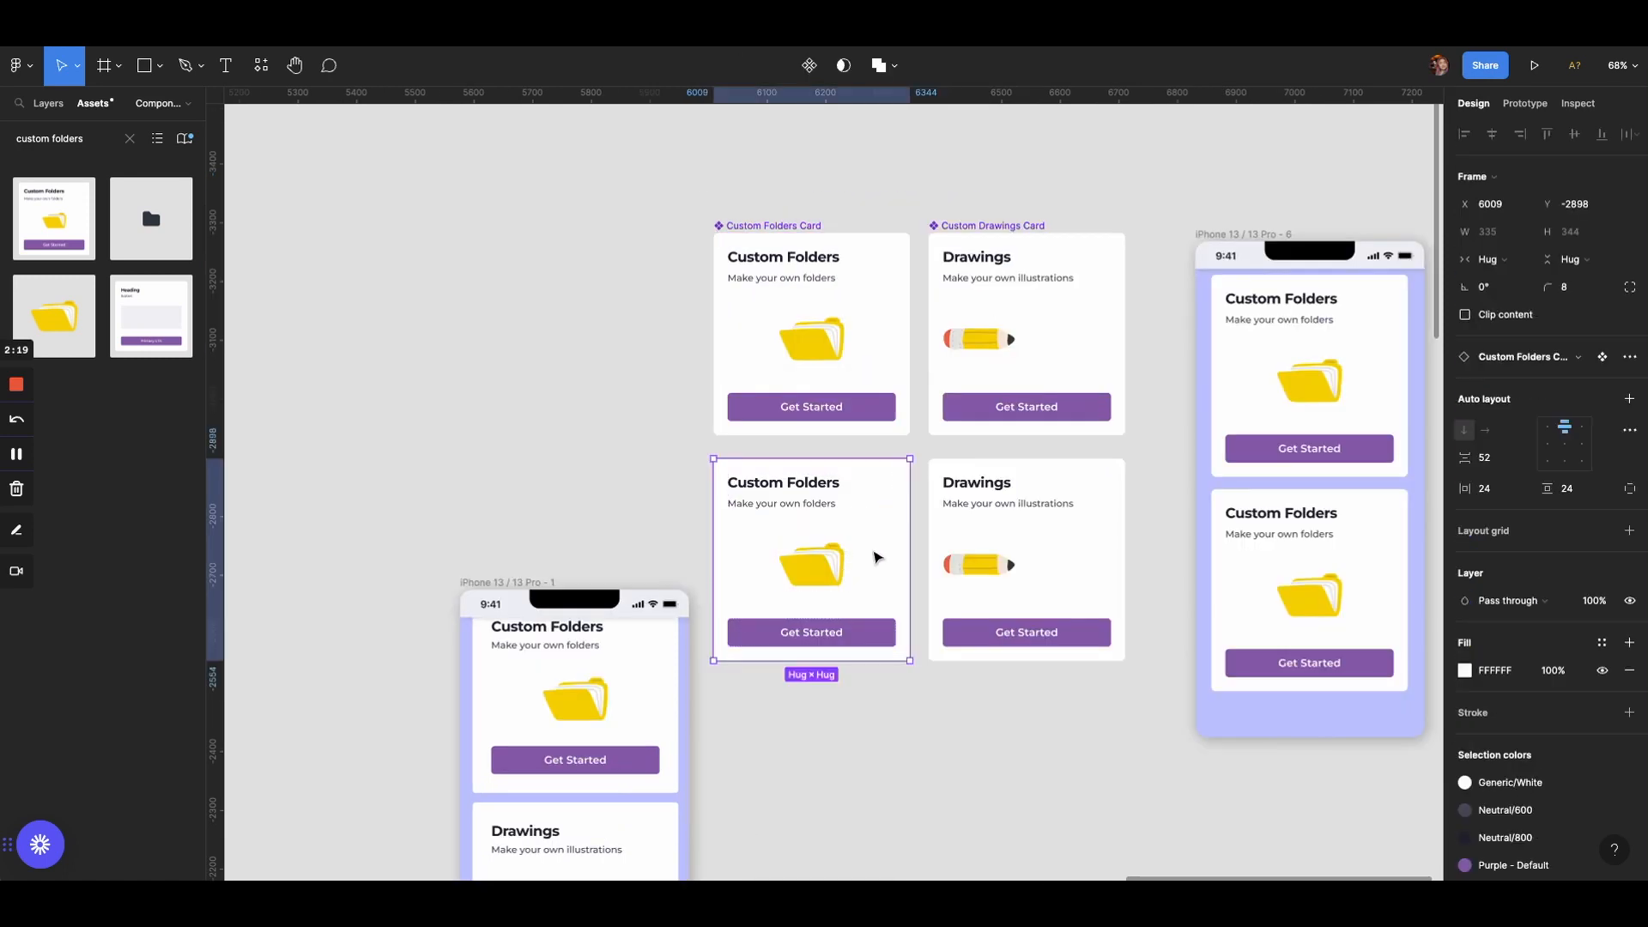
Detach the copied Custom Folders and Drawings card instances from their main components
{"action": "right_click", "coordinate": [881, 528]}
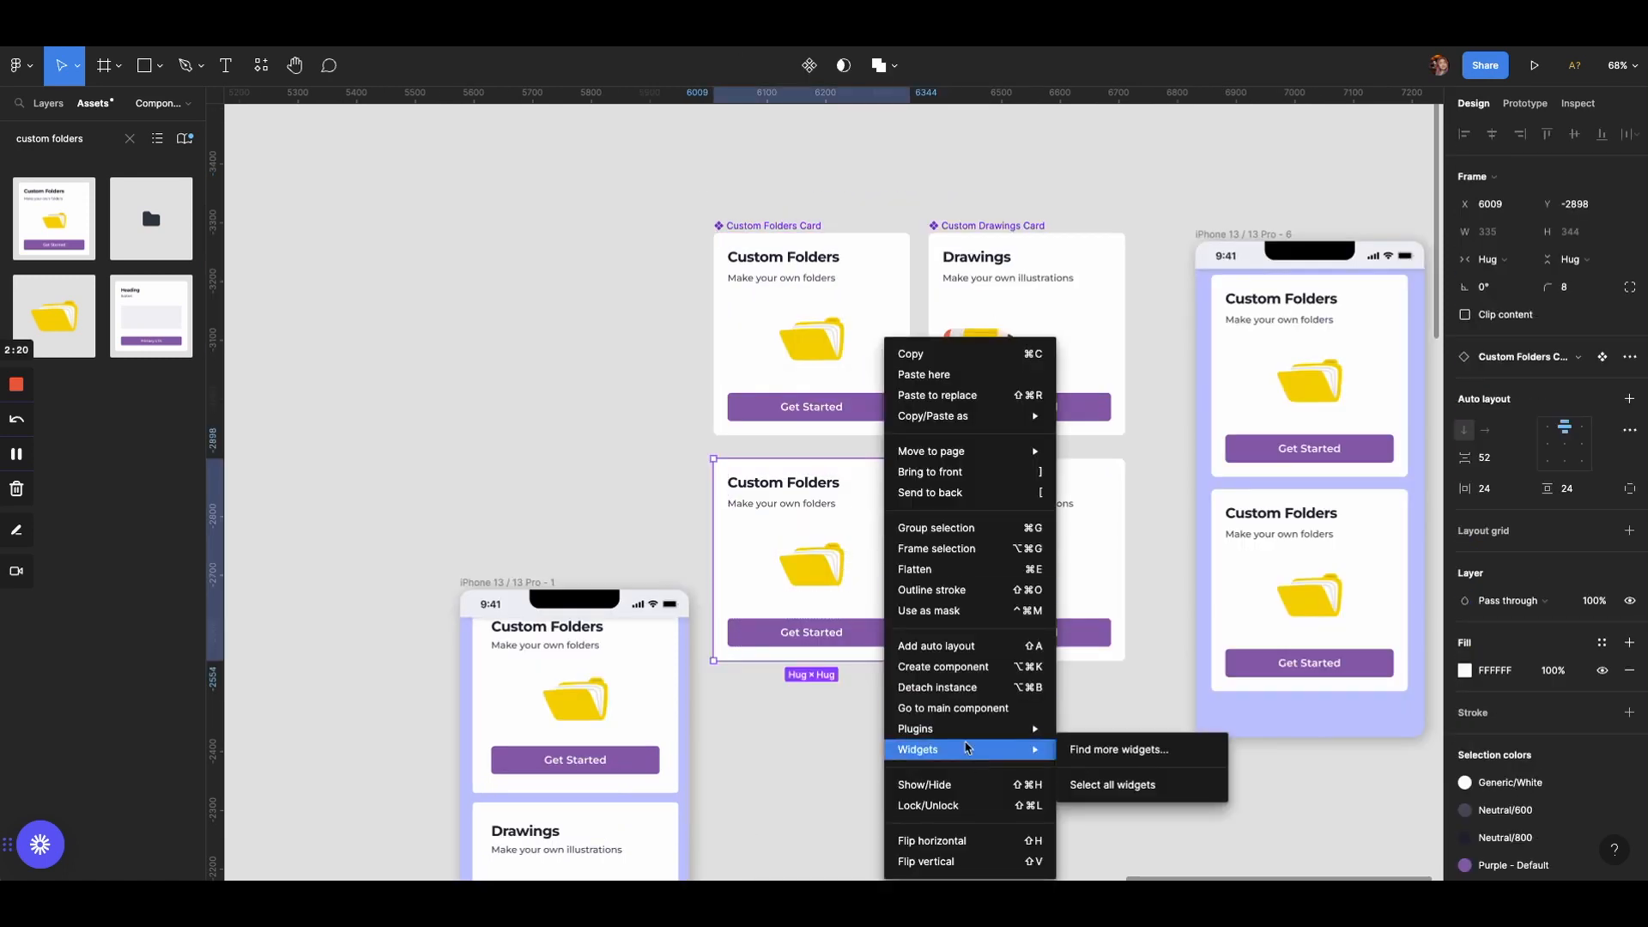
{"action": "left_click", "coordinate": [944, 688]}
{"action": "left_click", "coordinate": [1046, 571]}
{"action": "right_click", "coordinate": [1046, 570]}
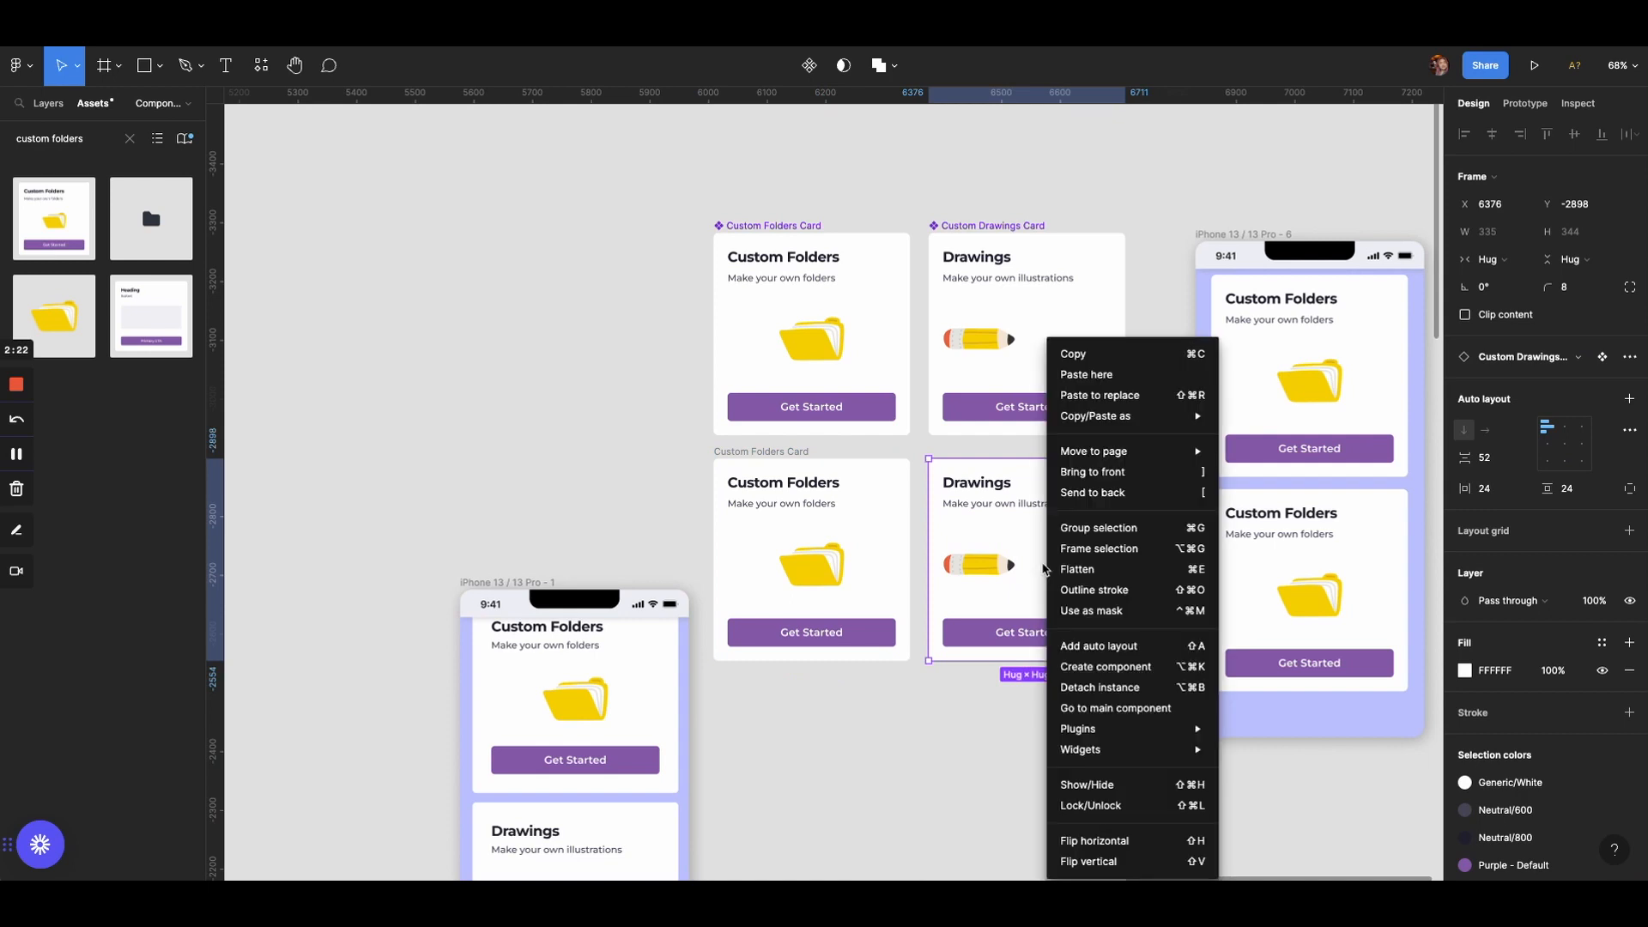
{"action": "left_click", "coordinate": [1079, 687]}
Detach the Purple - Default style from the Get Started buttons of both detached cards and set the purple's opacity to 50%
{"action": "left_click", "coordinate": [886, 637]}
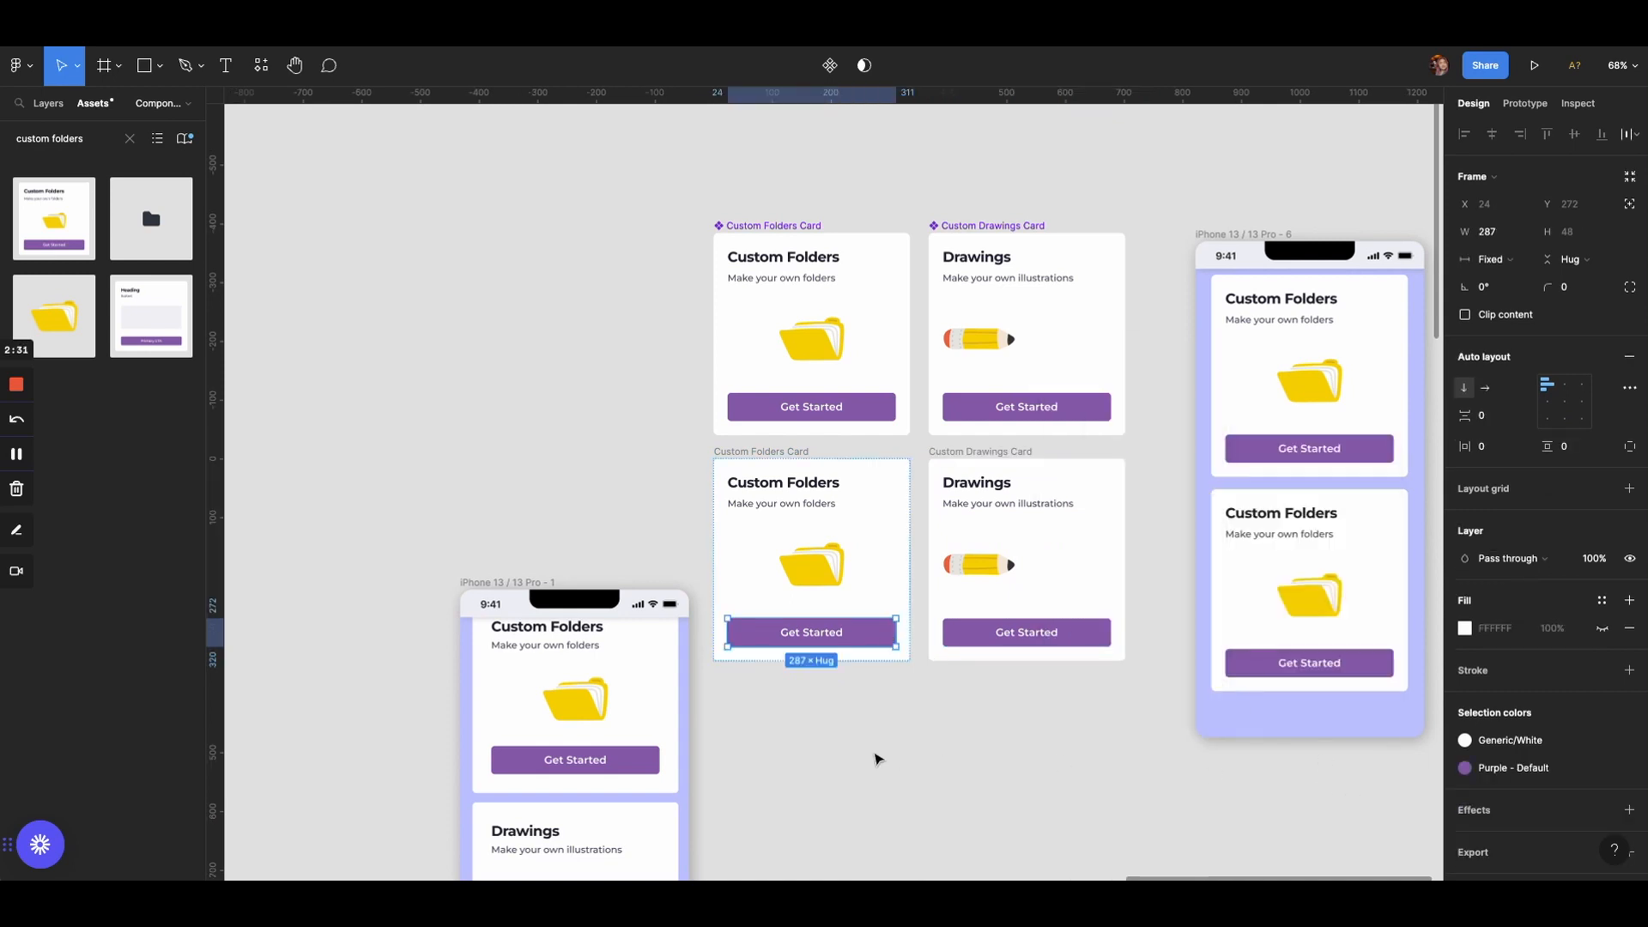
{"action": "left_click", "coordinate": [875, 753]}
{"action": "left_click", "coordinate": [875, 640]}
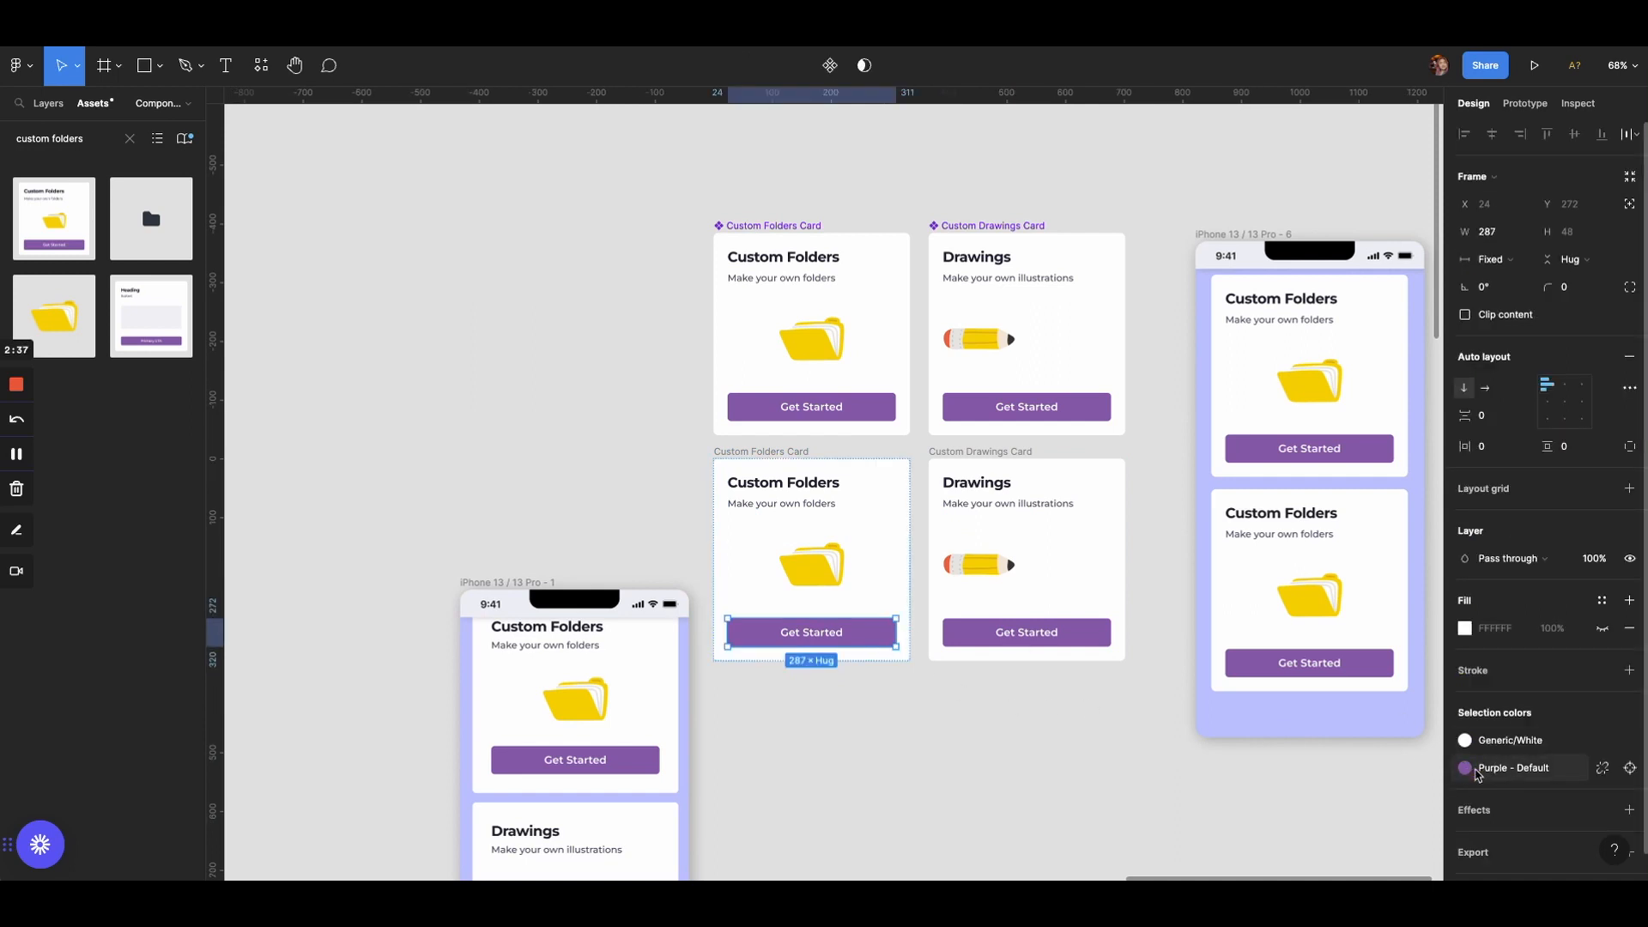
{"action": "left_click", "coordinate": [1474, 767]}
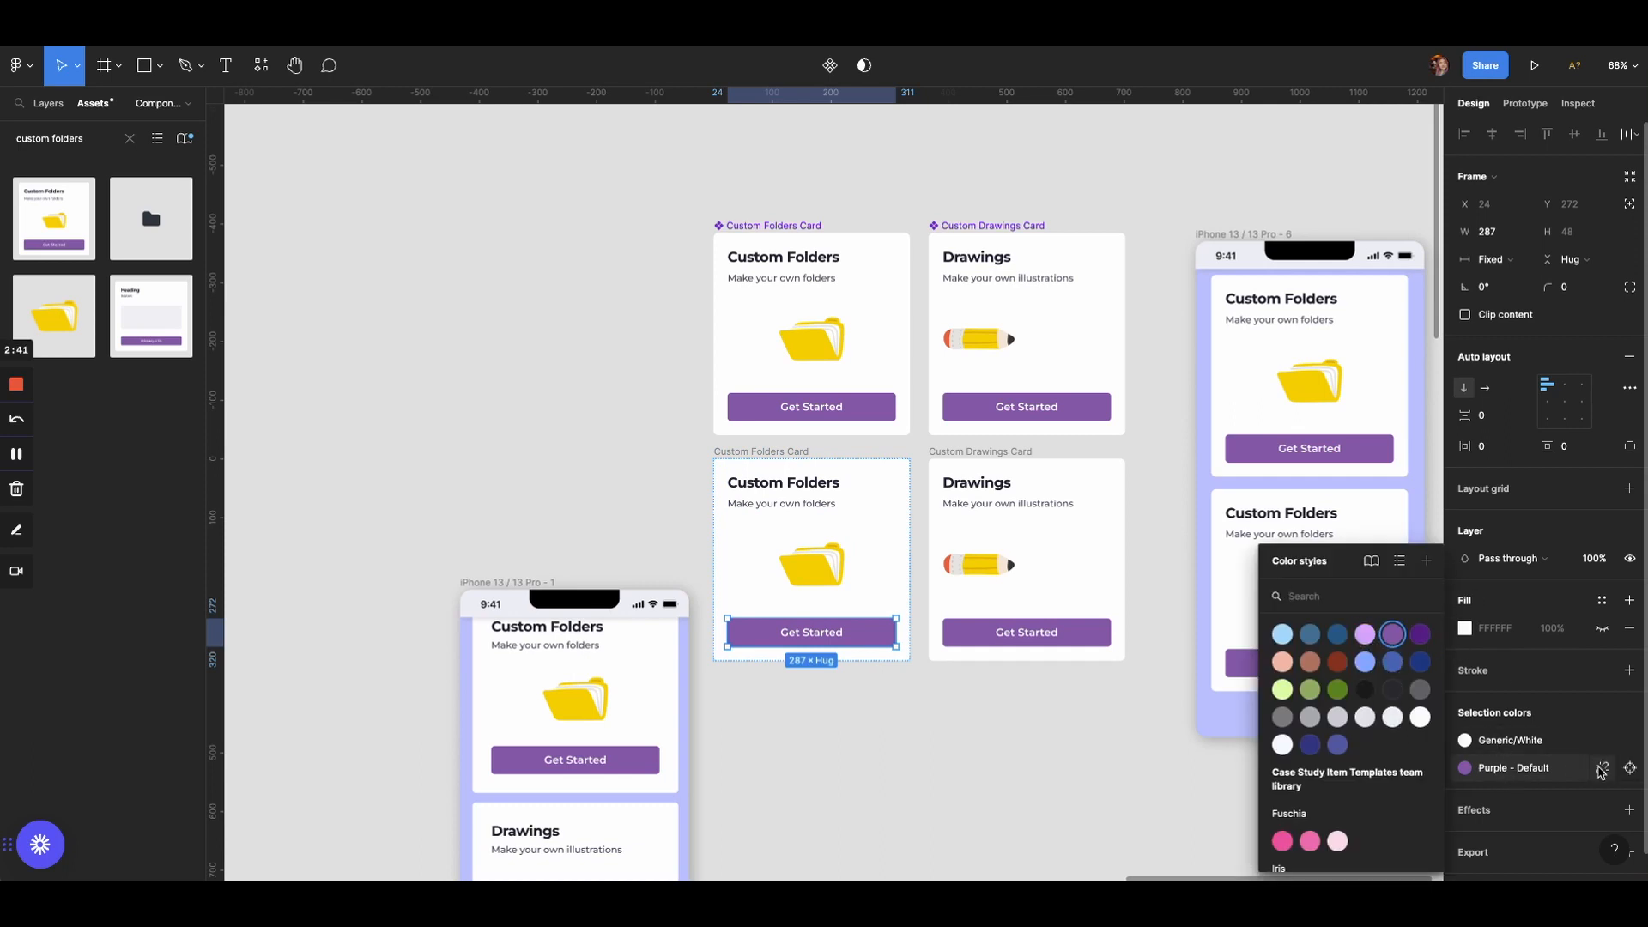
{"action": "left_click", "coordinate": [1601, 767]}
{"action": "left_click", "coordinate": [1551, 769]}
{"action": "type", "text": "50"}
{"action": "key", "text": "Return"}
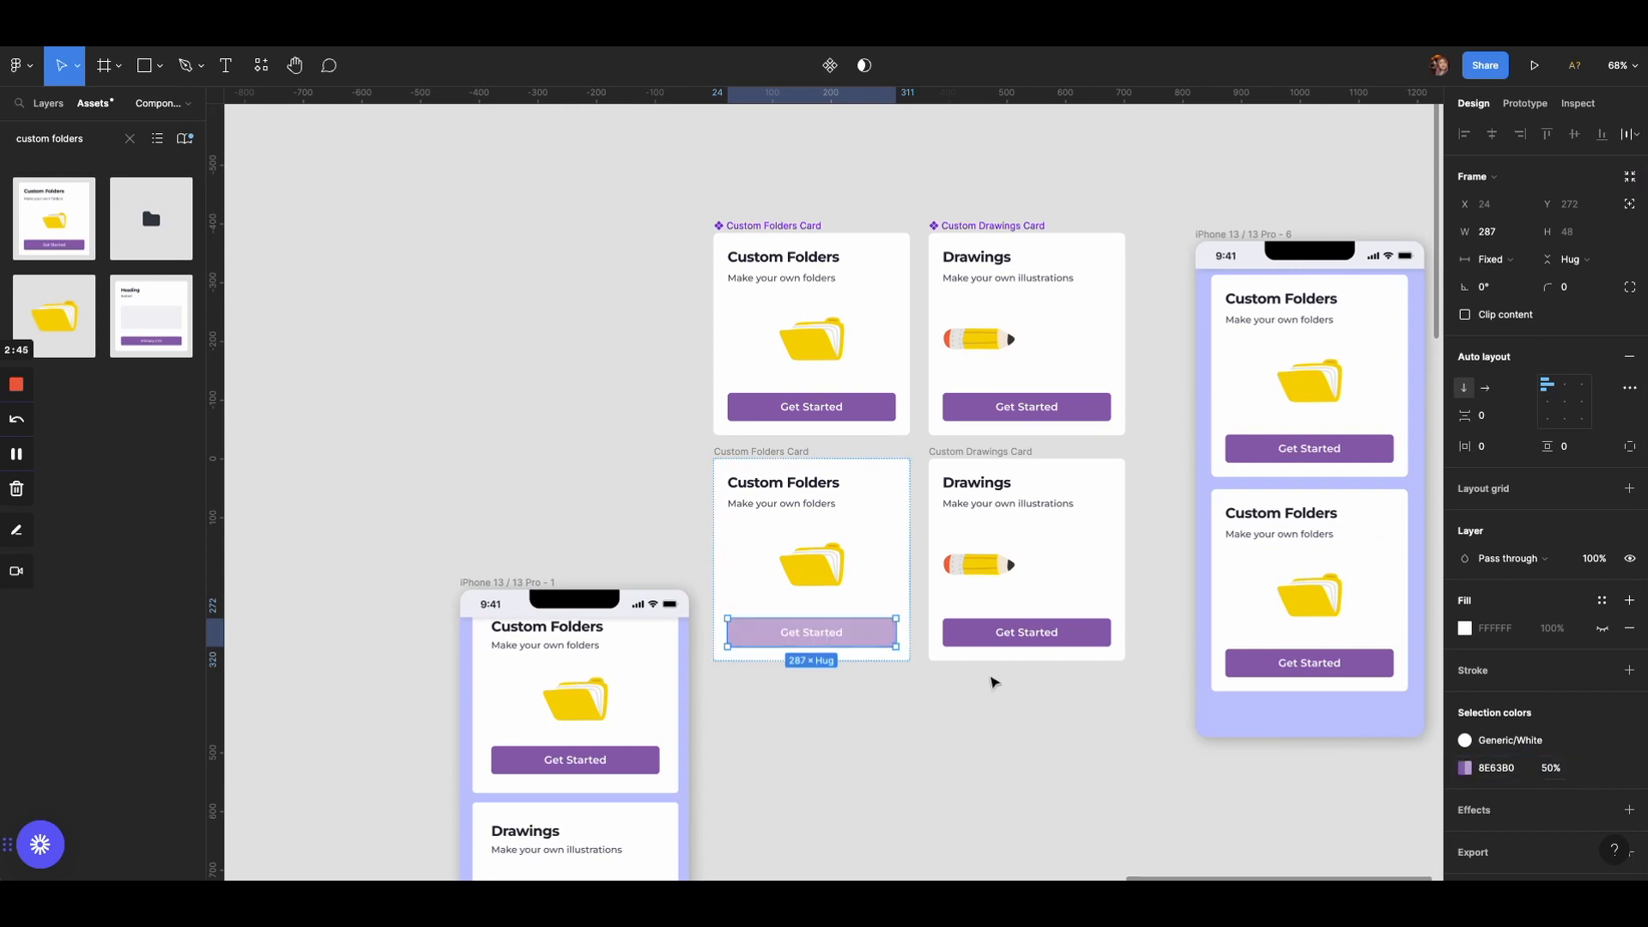
{"action": "left_click", "coordinate": [1012, 633]}
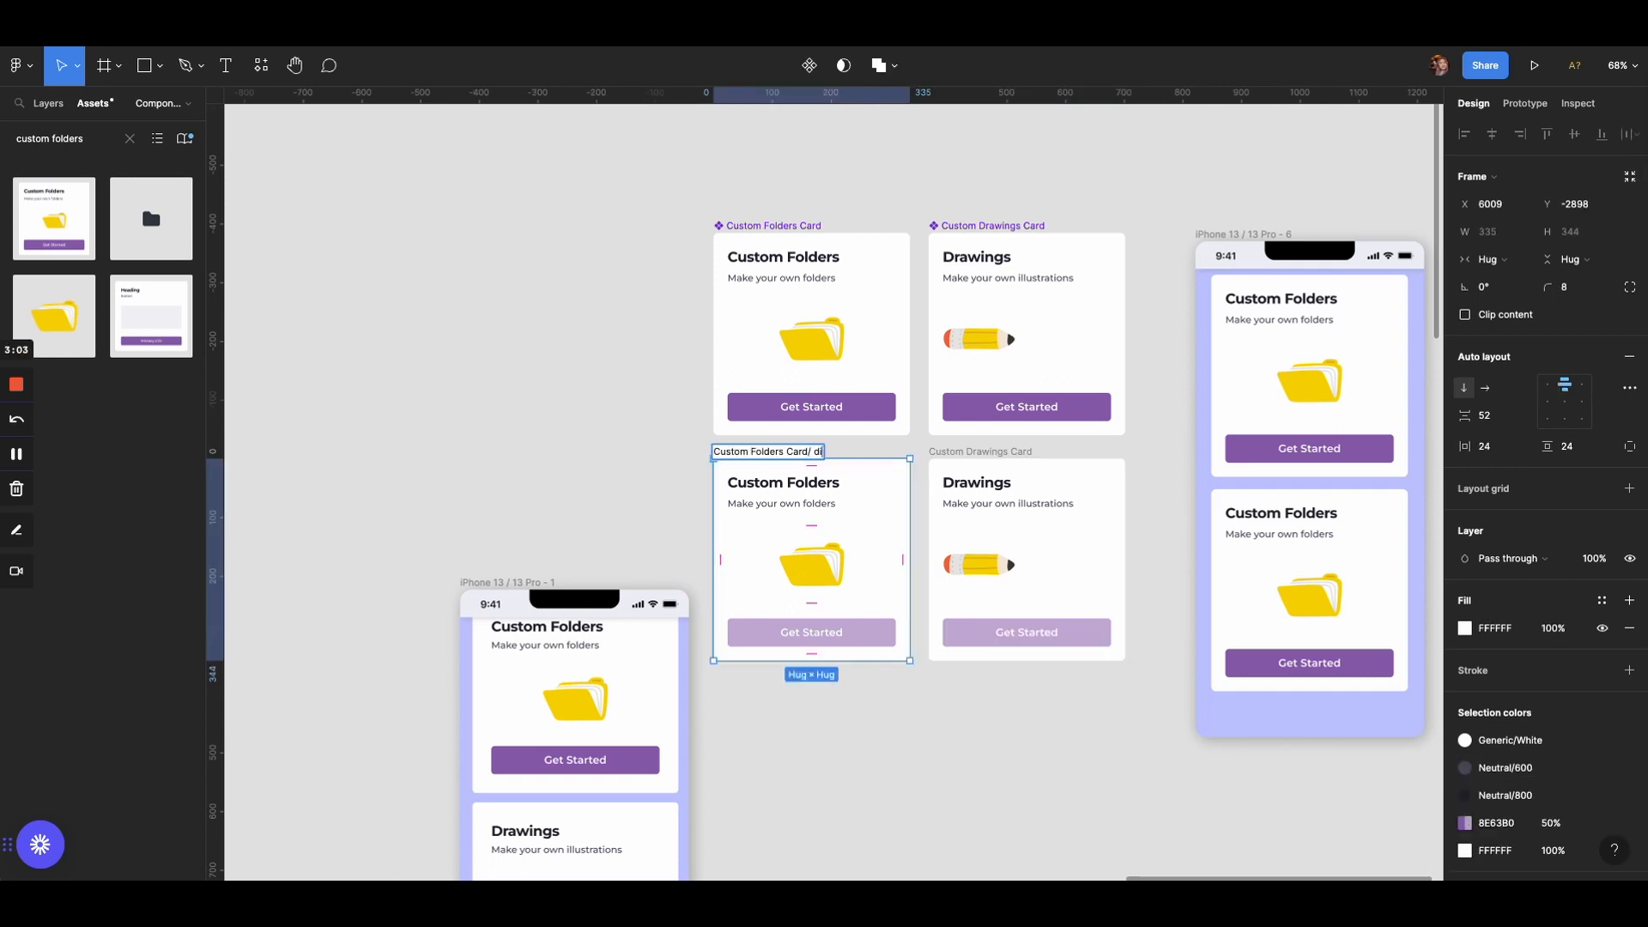
Append "/ disabled" to the names of the two faded-button cards and "/ enabled" to the names of the two original components
{"action": "left_click", "coordinate": [987, 452]}
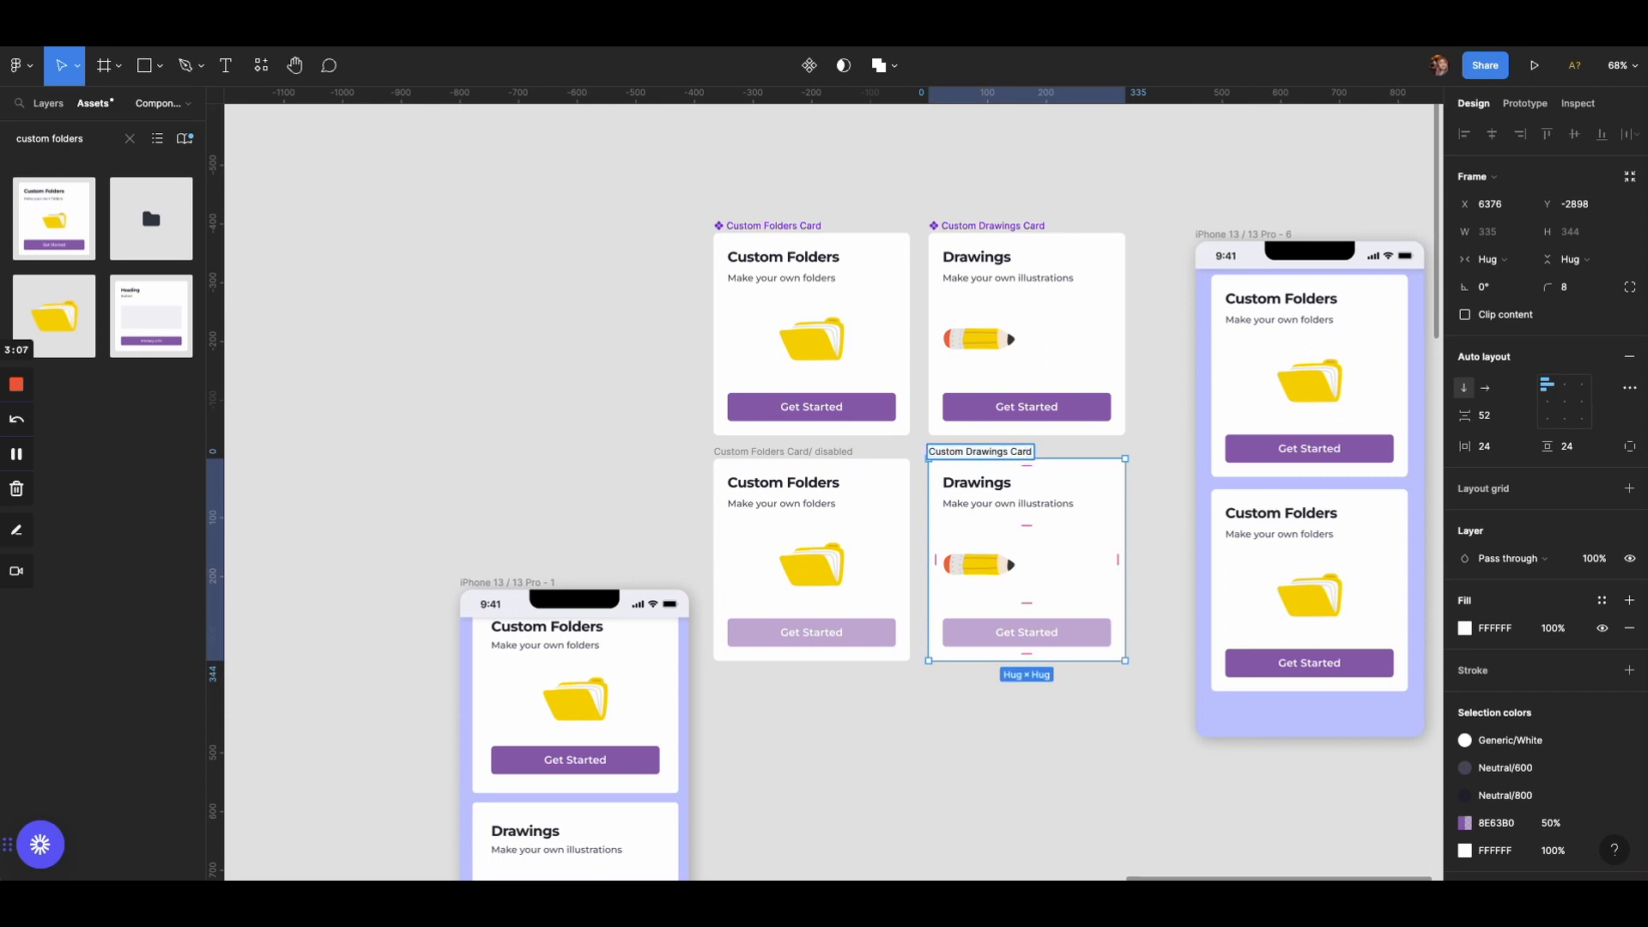
{"action": "type", "text": "/ disab"}
{"action": "left_click", "coordinate": [804, 227]}
{"action": "double_click", "coordinate": [804, 226]}
{"action": "left_click", "coordinate": [804, 226]}
{"action": "type", "text": "/ enabled"}
{"action": "key", "text": "Tab"}
{"action": "type", "text": "/ enable"}
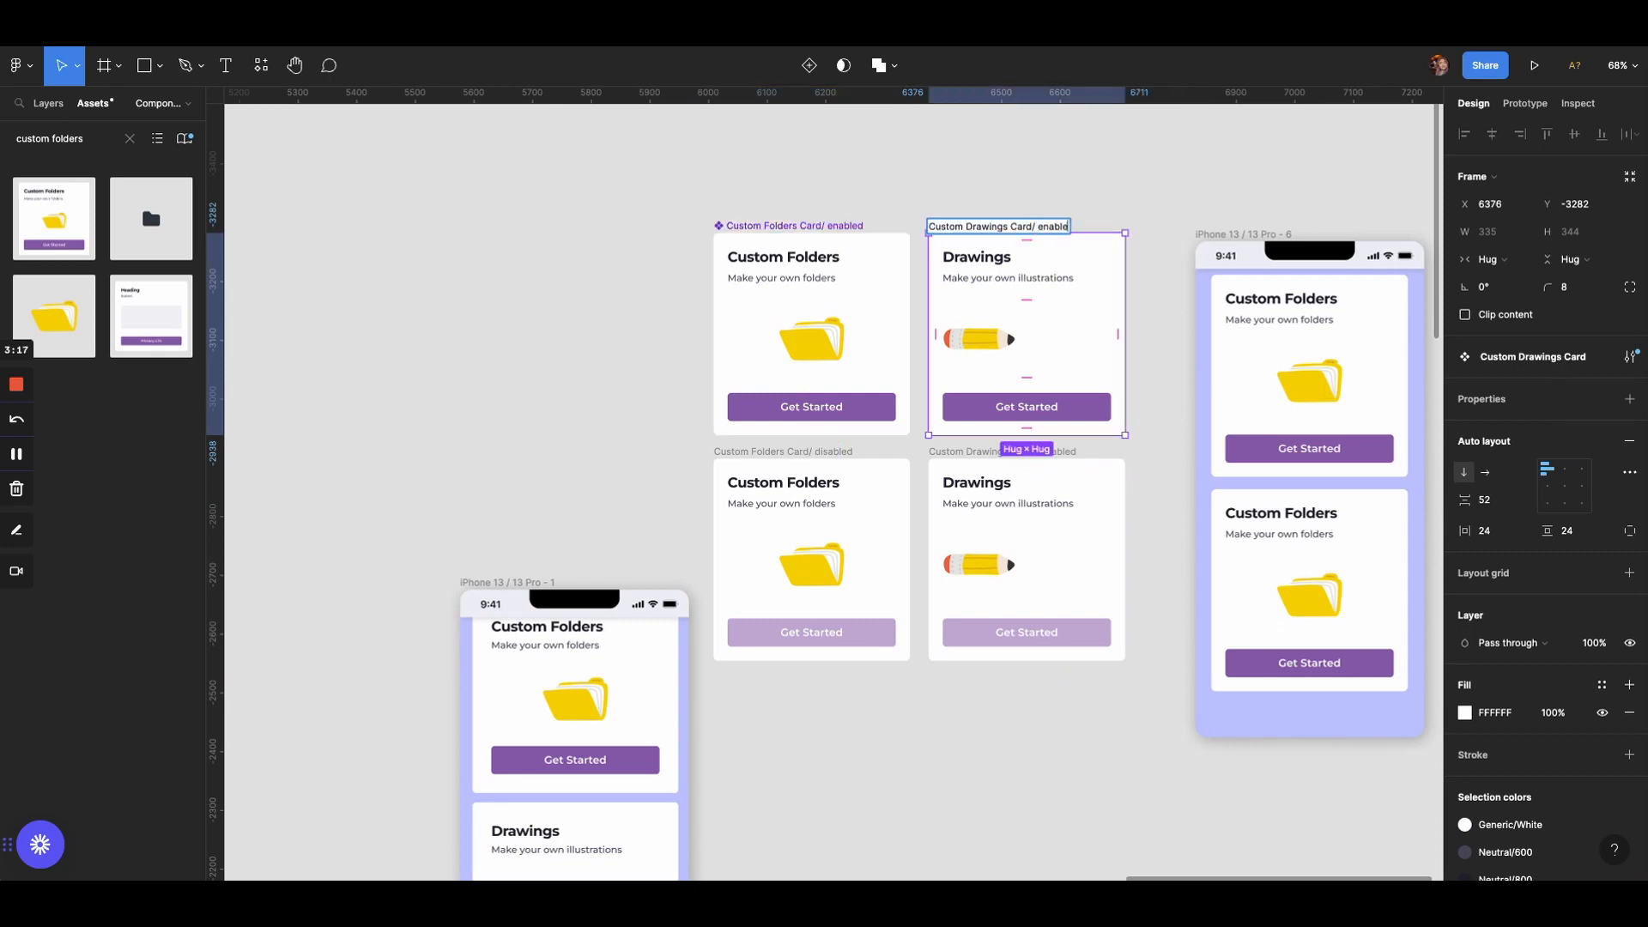
{"action": "type", "text": "d"}
{"action": "left_click", "coordinate": [1129, 175]}
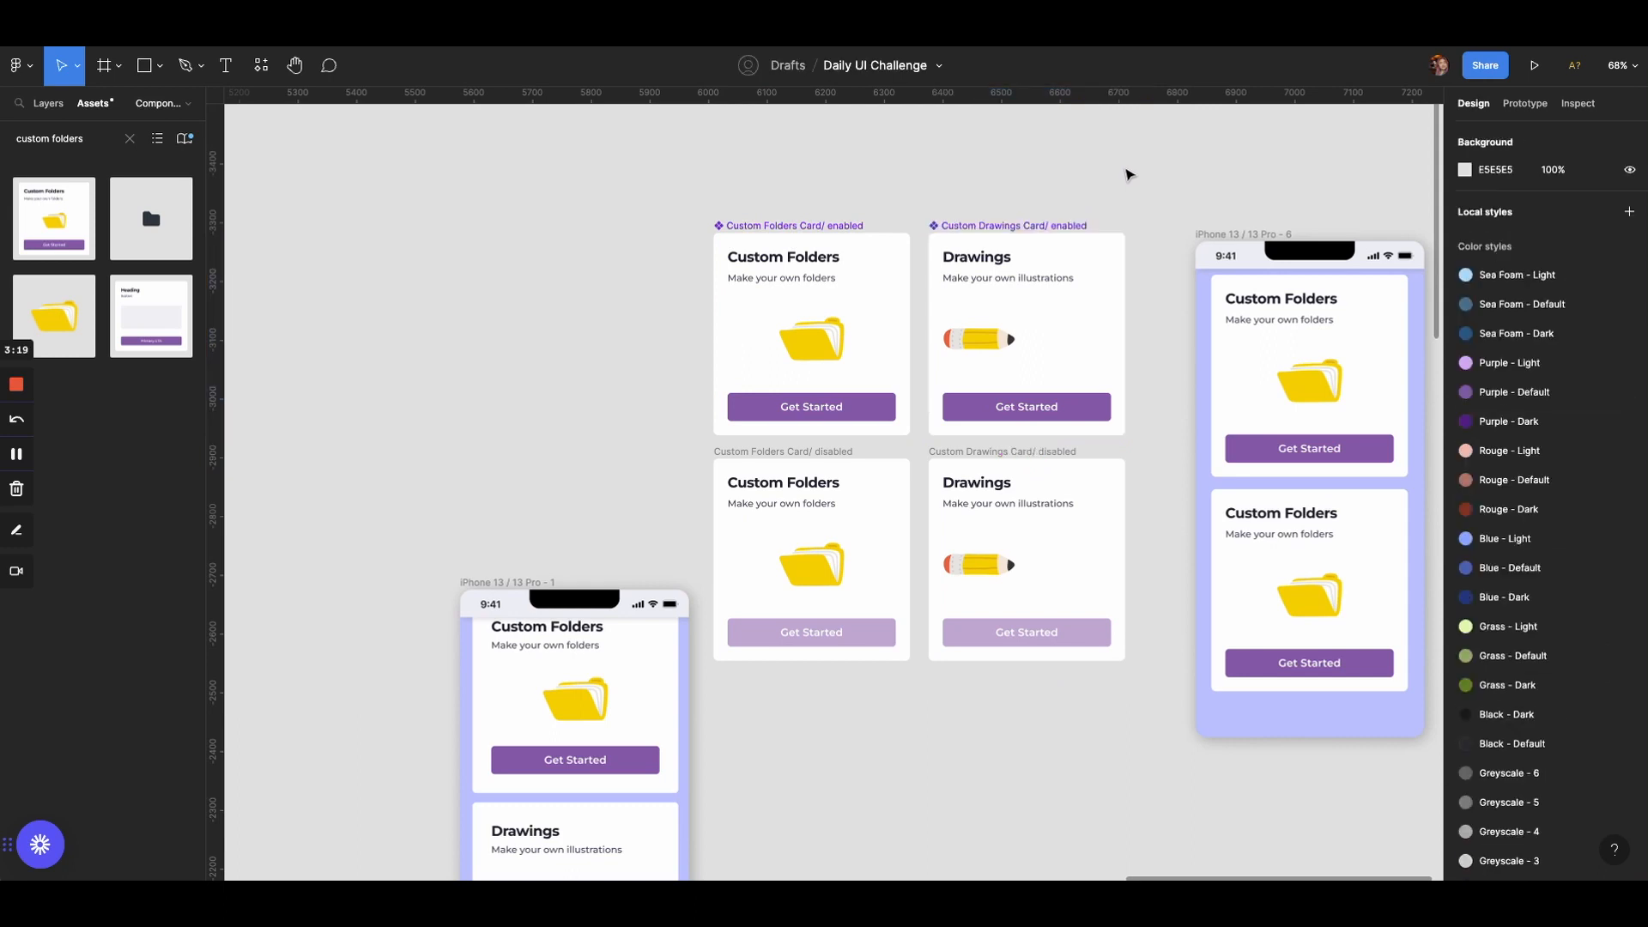
Turn the disabled Custom Folders and disabled Custom Drawings cards into separate components
{"action": "left_click", "coordinate": [753, 452]}
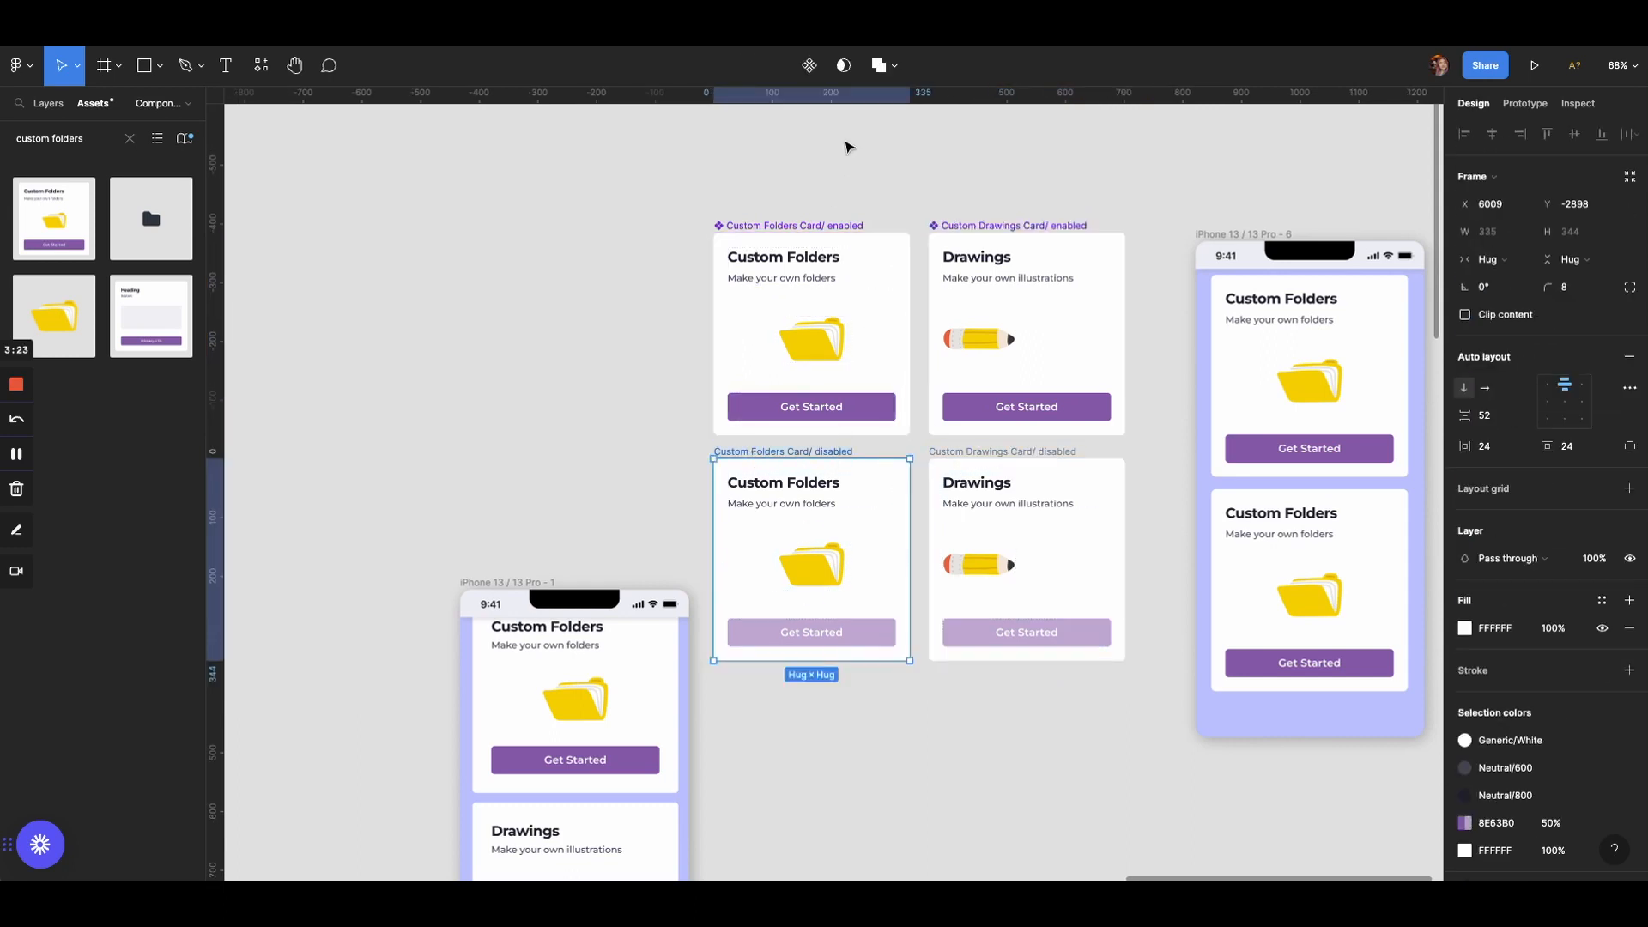
{"action": "left_click", "coordinate": [807, 67]}
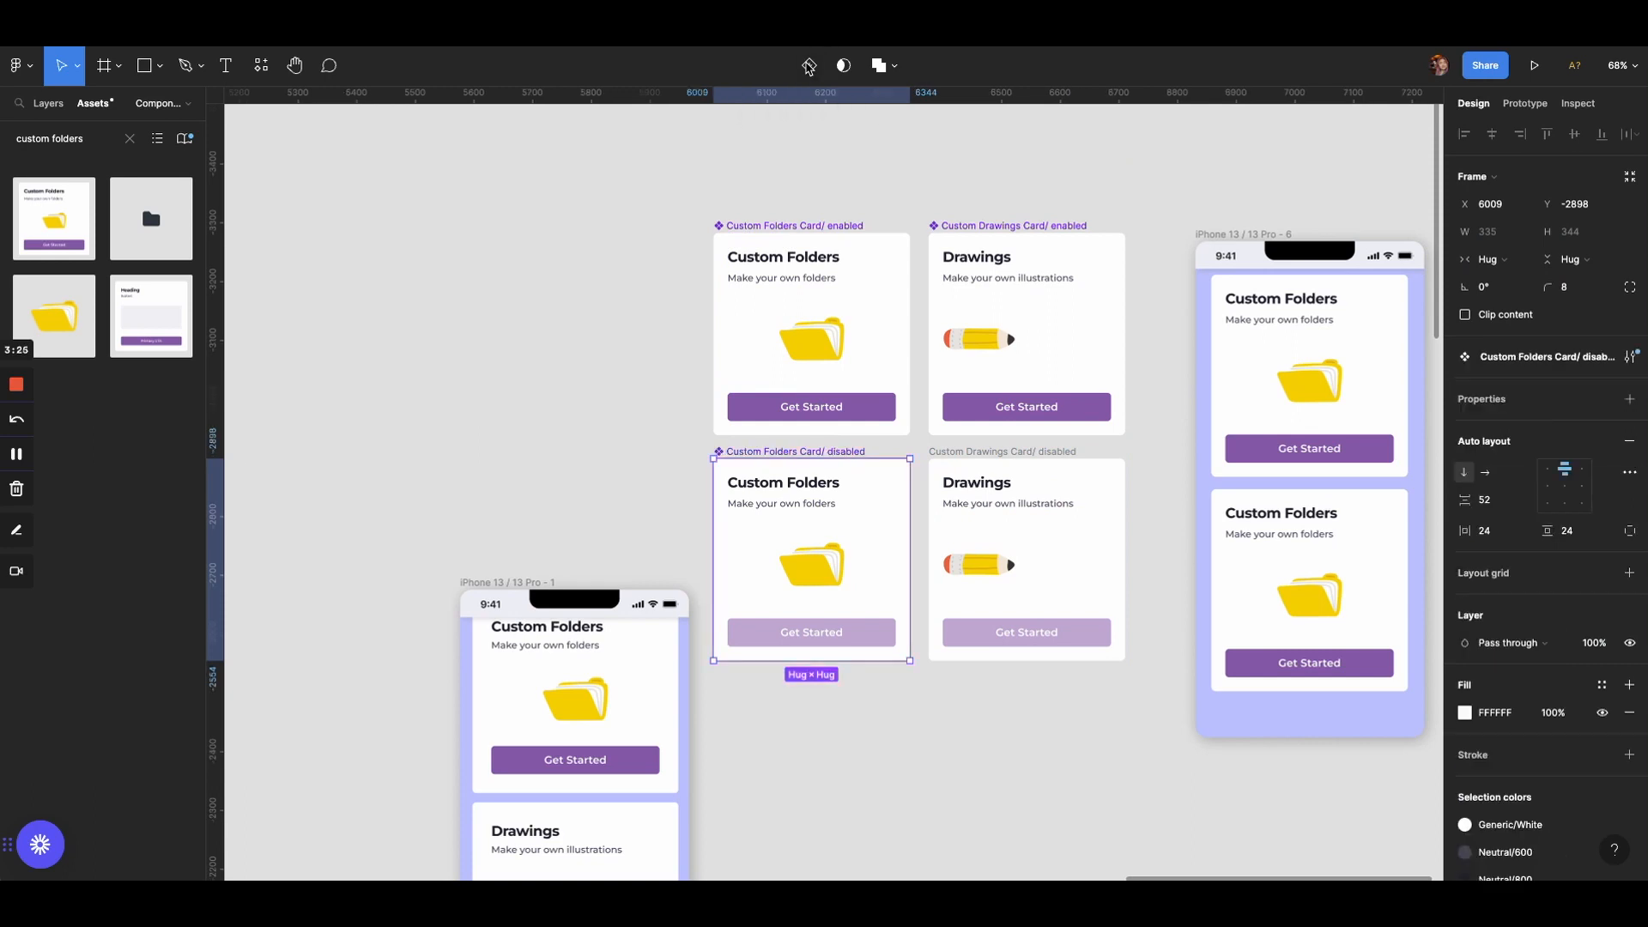
{"action": "left_click", "coordinate": [976, 452]}
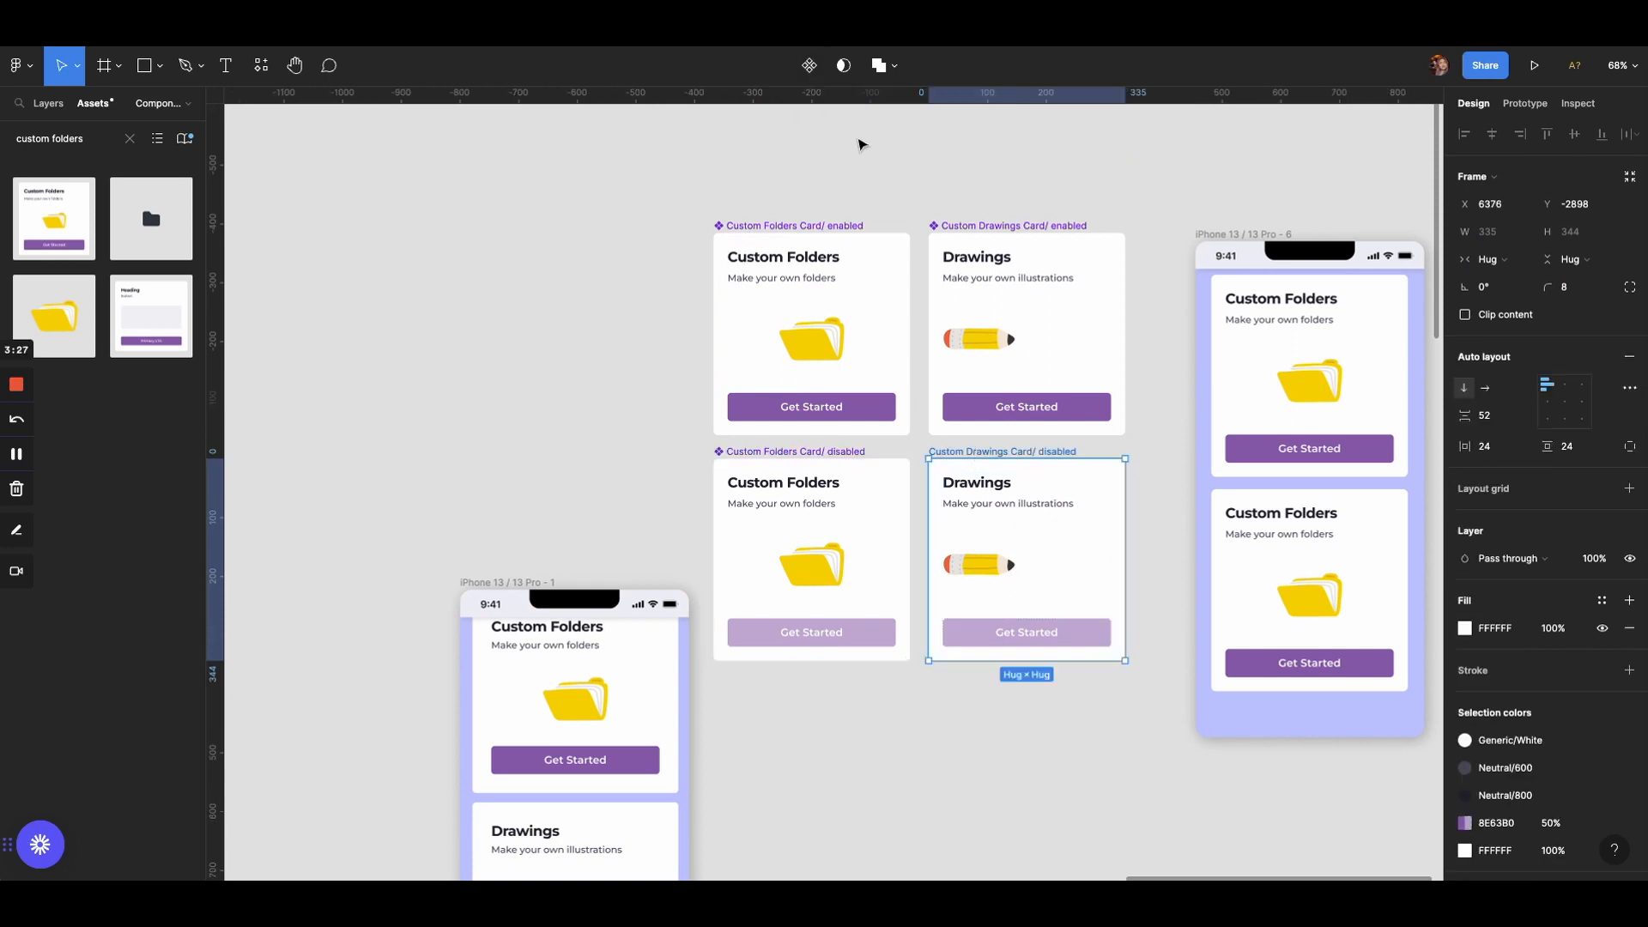
{"action": "left_click", "coordinate": [809, 67]}
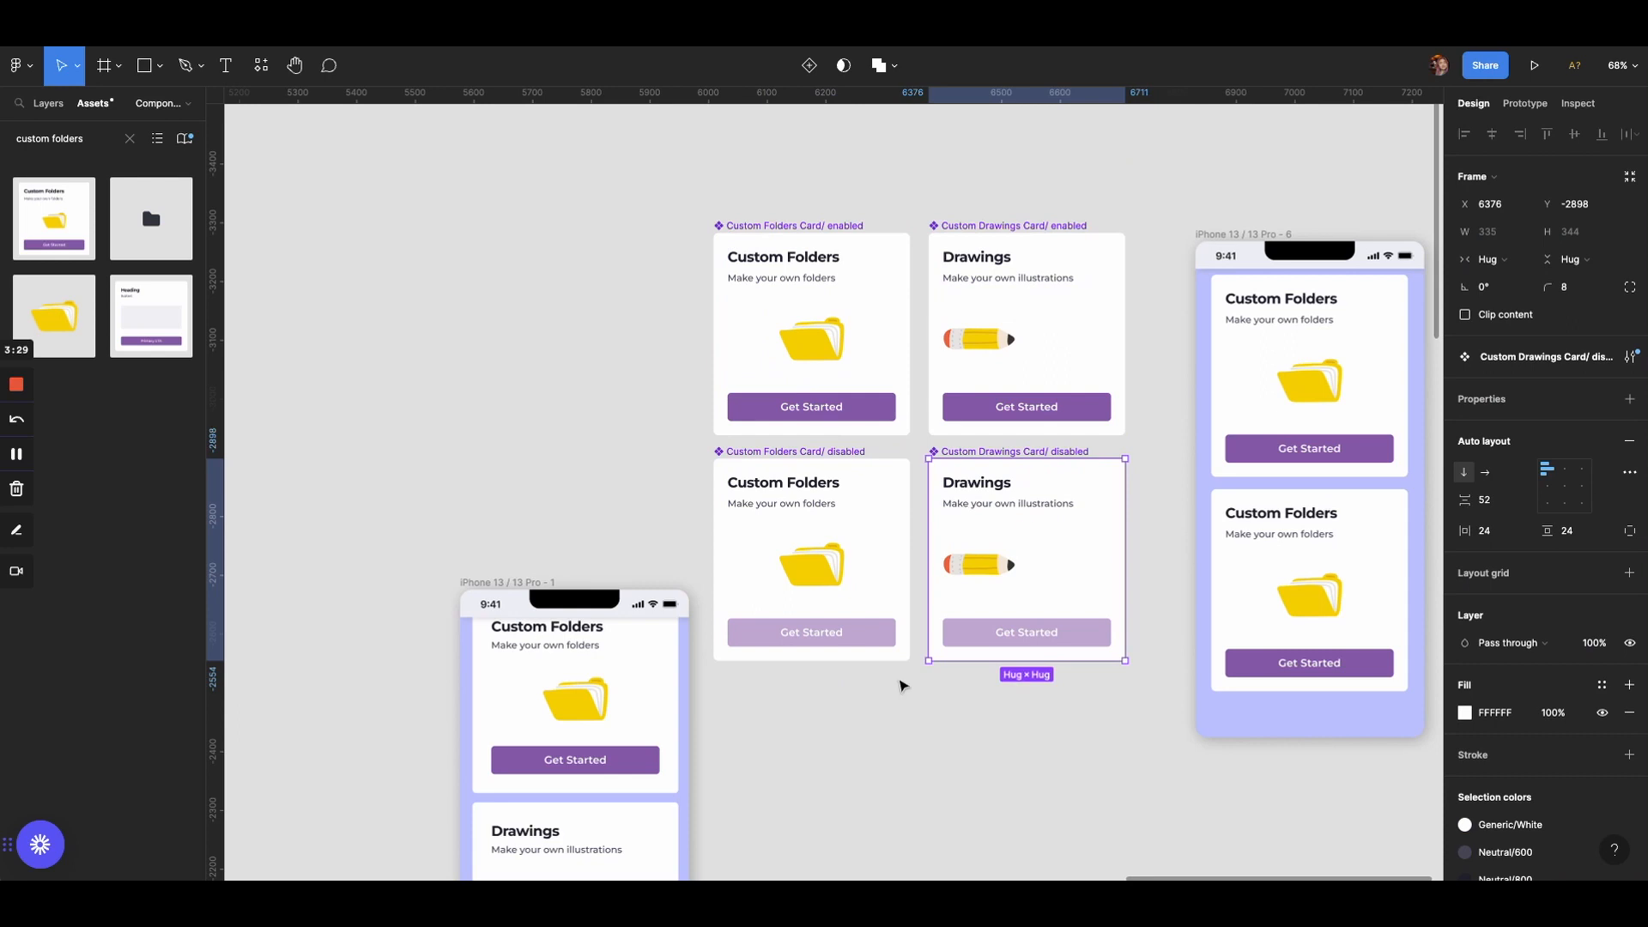
{"action": "left_click", "coordinate": [903, 687]}
Combine the four card components as variants and name the resulting component set "Cards"
{"action": "scroll", "coordinate": [862, 740], "scroll_direction": "down", "scroll_amount": 1}
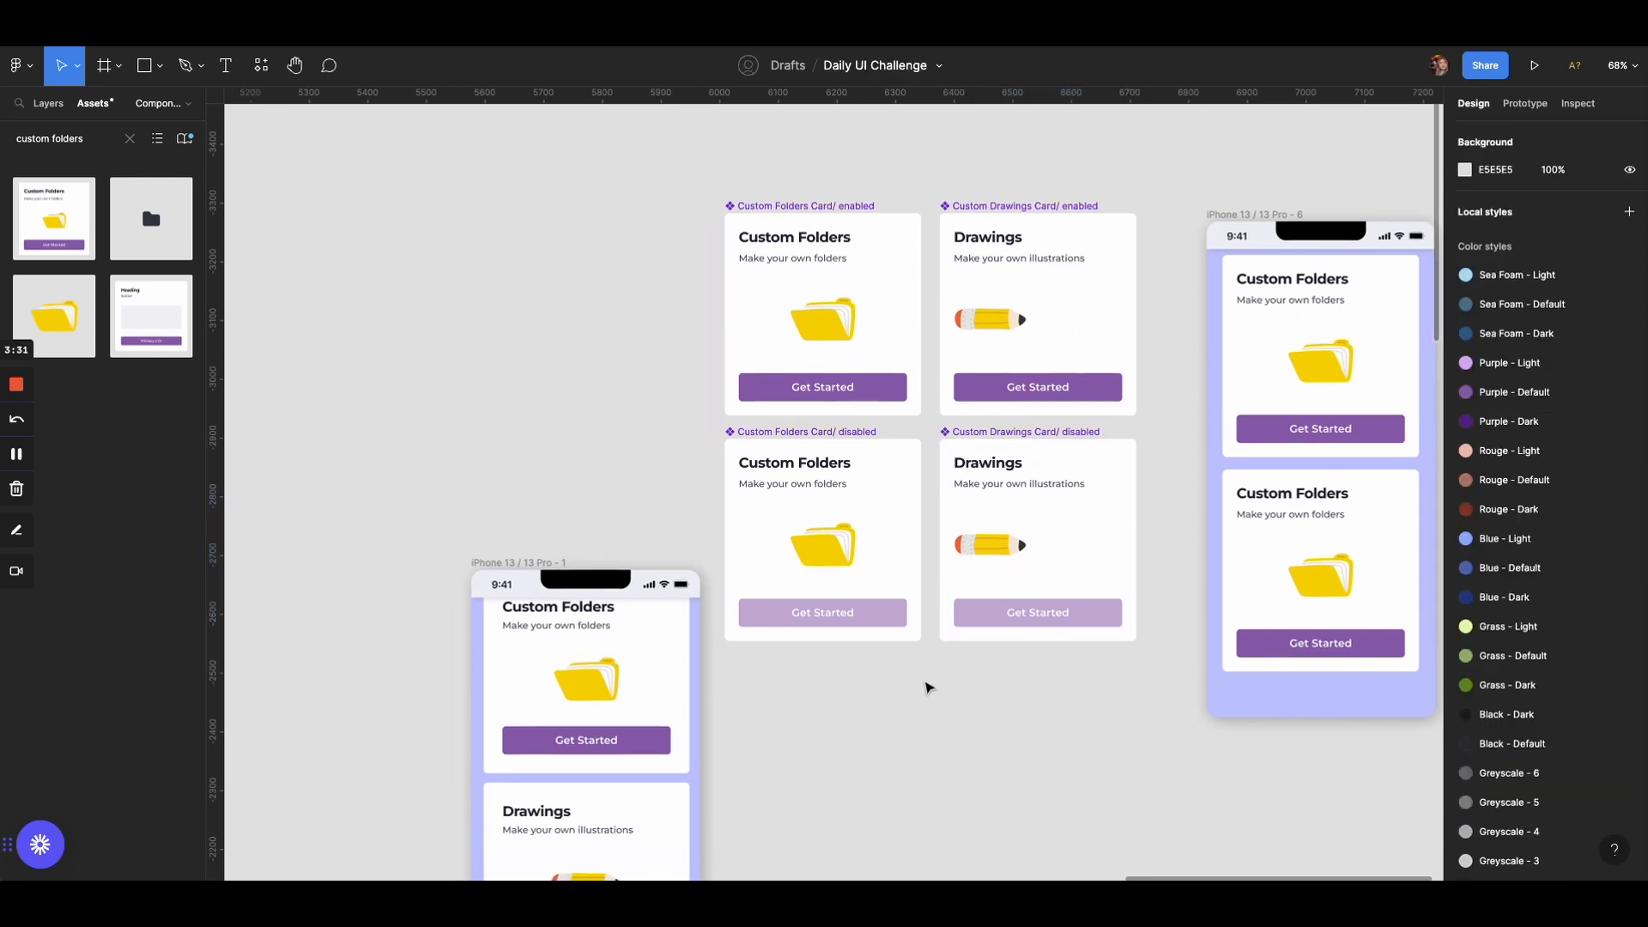
{"action": "left_click_drag", "start_coordinate": [714, 185], "coordinate": [1169, 687]}
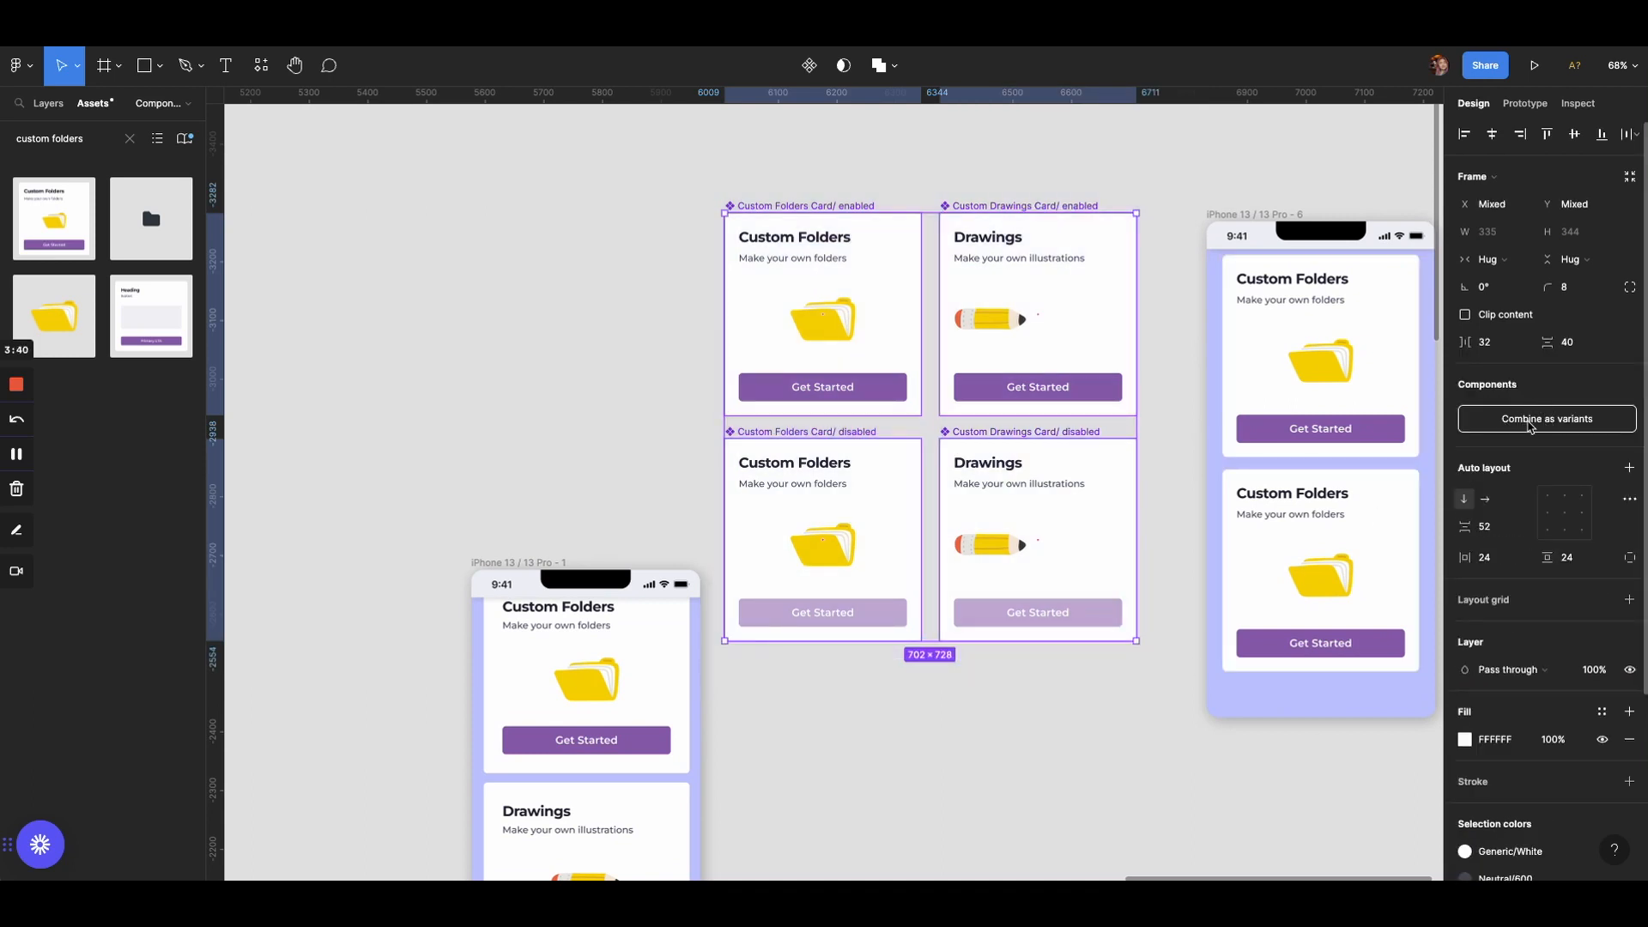
{"action": "left_click", "coordinate": [1530, 421]}
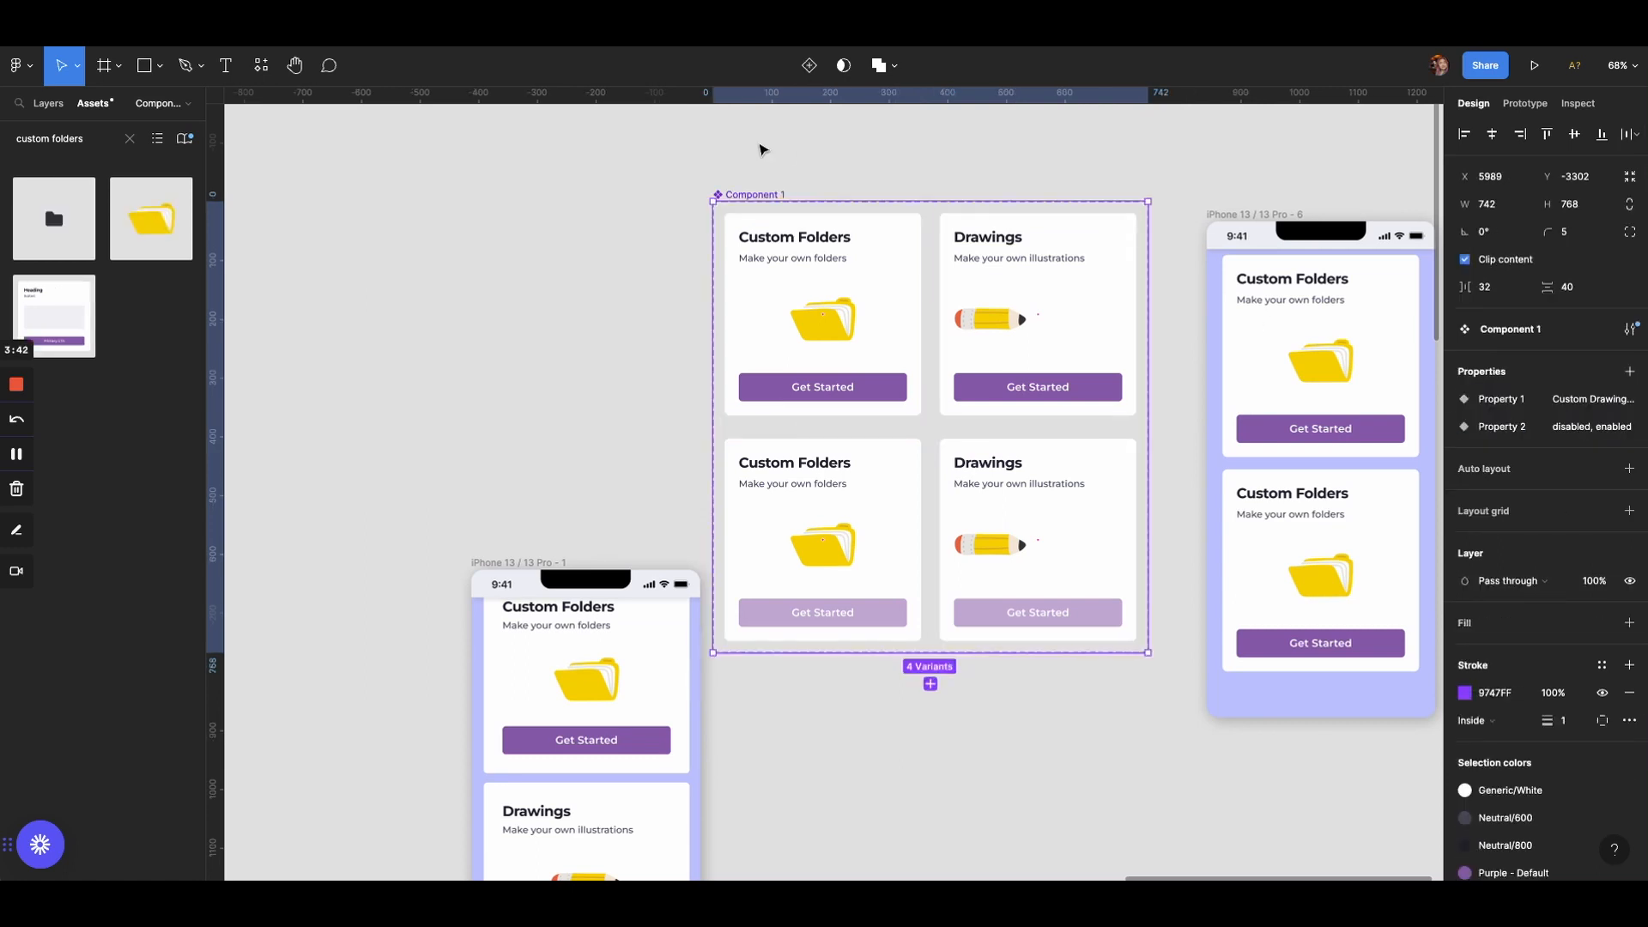
{"action": "double_click", "coordinate": [746, 194]}
{"action": "type", "text": "Cards"}
{"action": "left_click", "coordinate": [524, 254]}
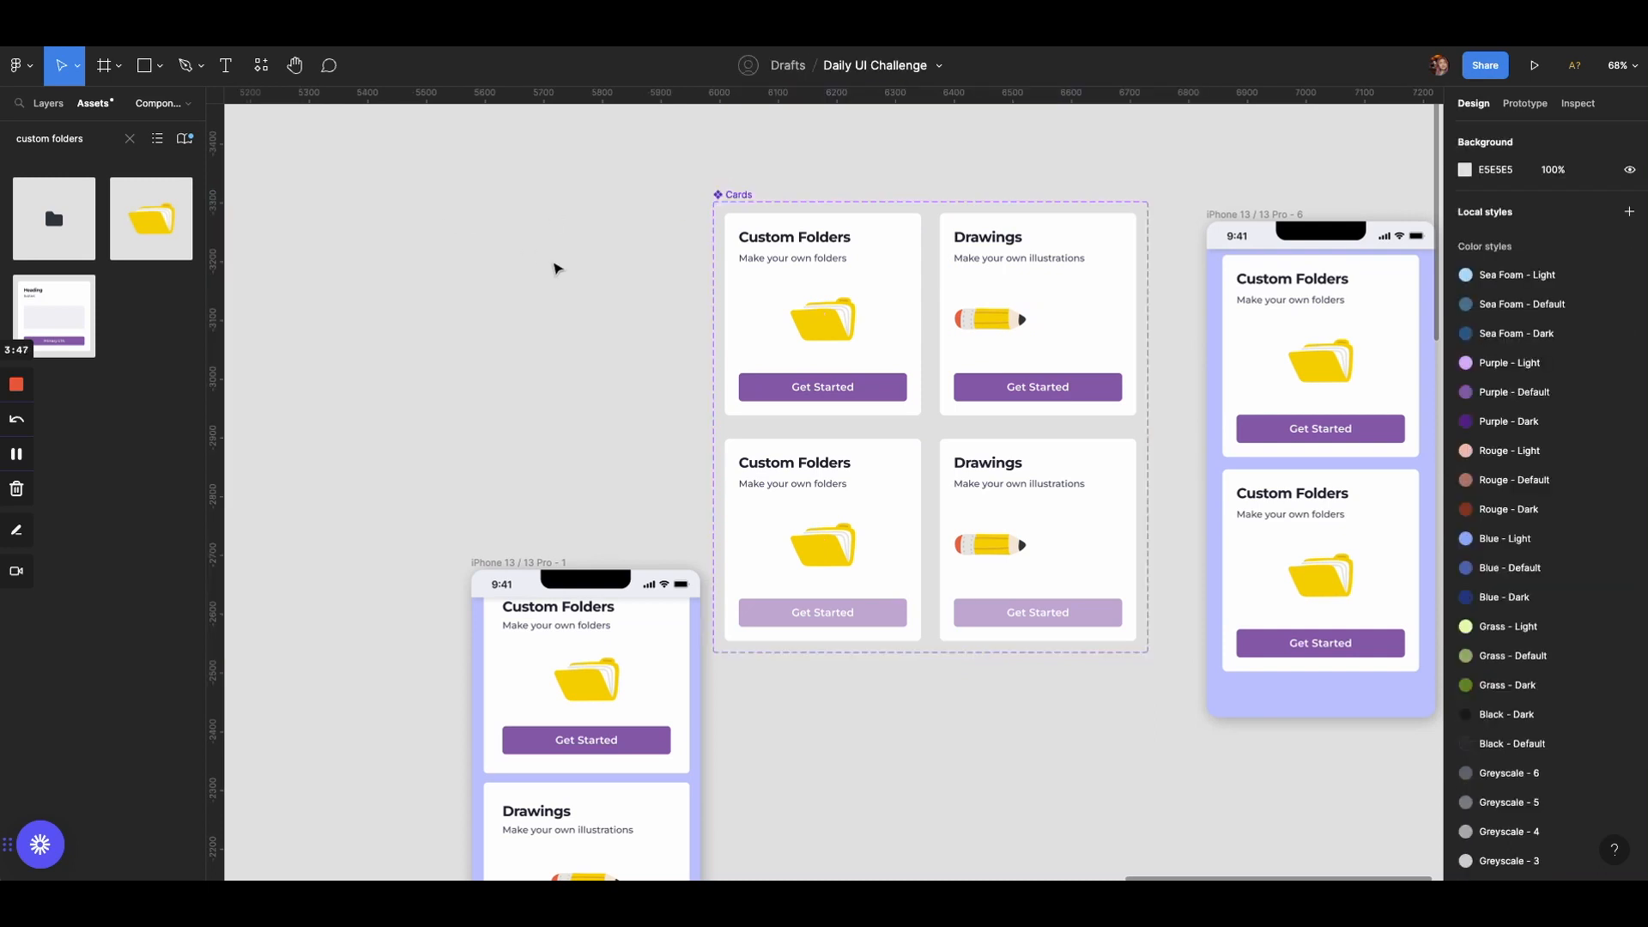
Rename the Cards set's variant properties: Property 1 as "Card" and Property 2 as "Status"
{"action": "left_click", "coordinate": [742, 200]}
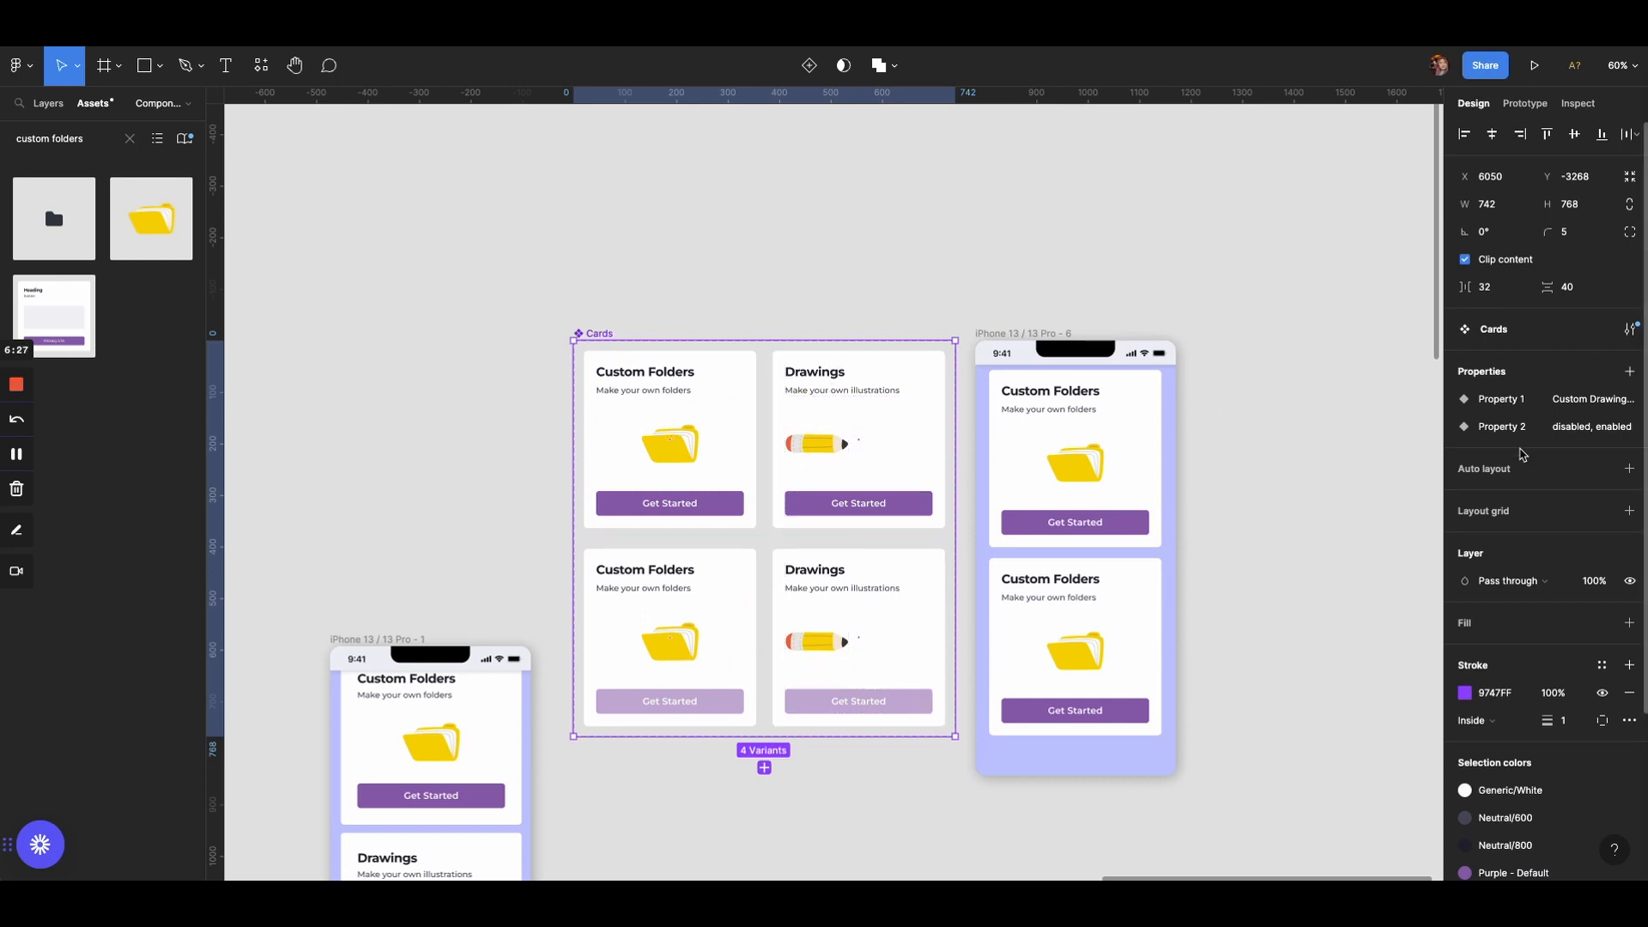
{"action": "left_click", "coordinate": [1602, 398]}
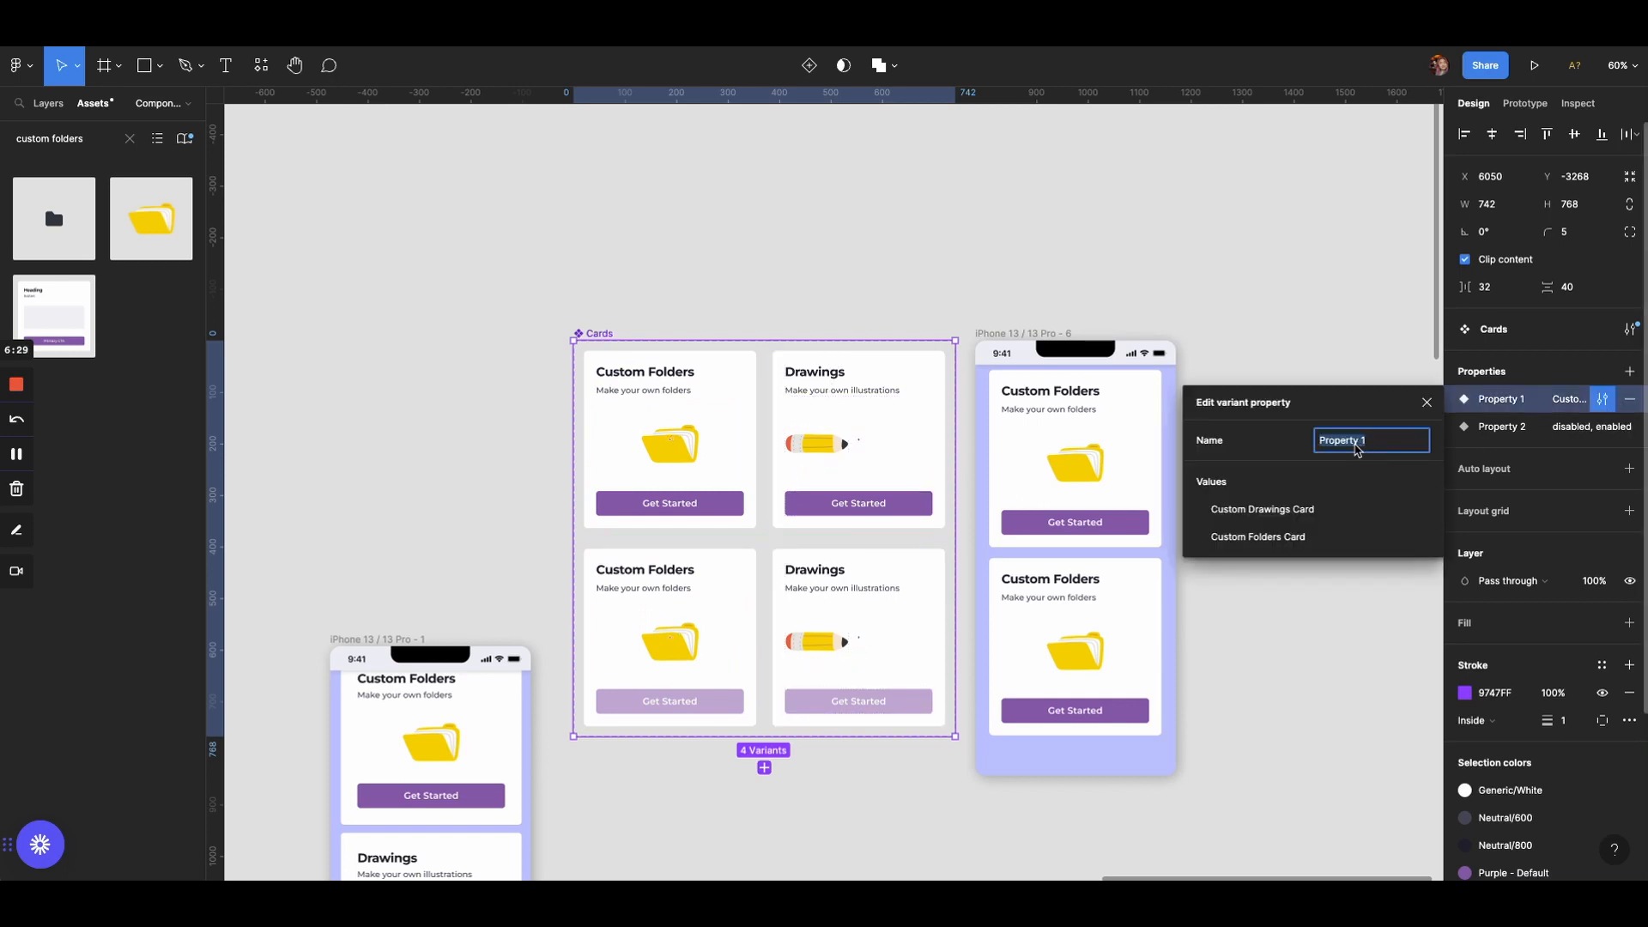
{"action": "type", "text": "C"}
{"action": "left_click", "coordinate": [1602, 426]}
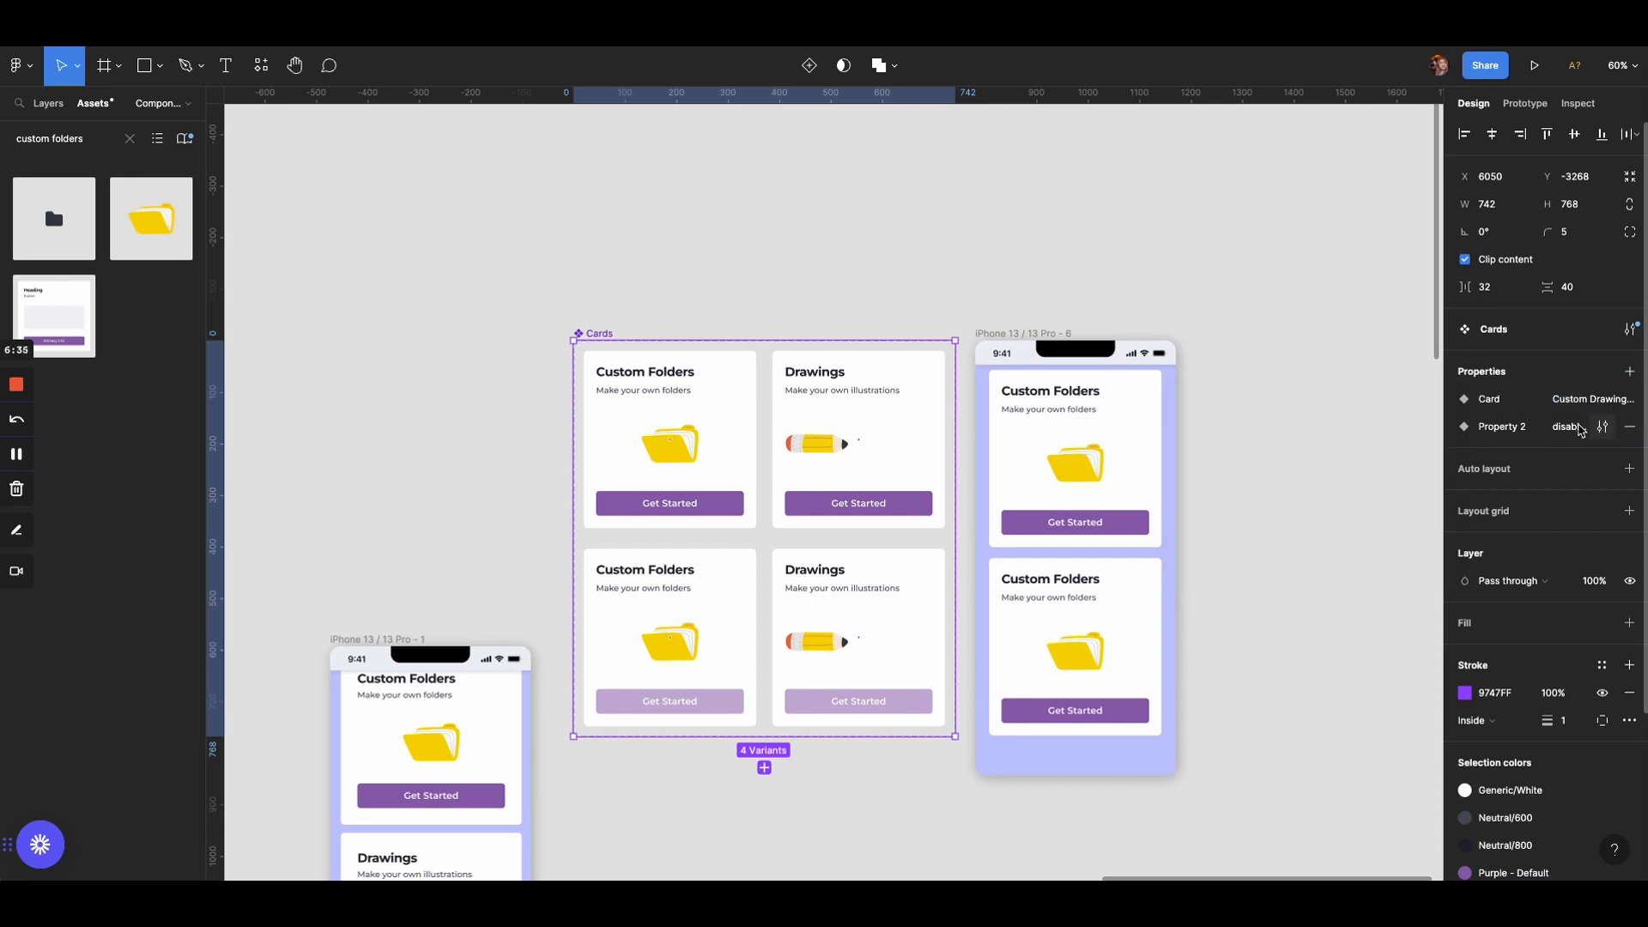
{"action": "left_click", "coordinate": [1602, 426]}
{"action": "type", "text": "Status"}
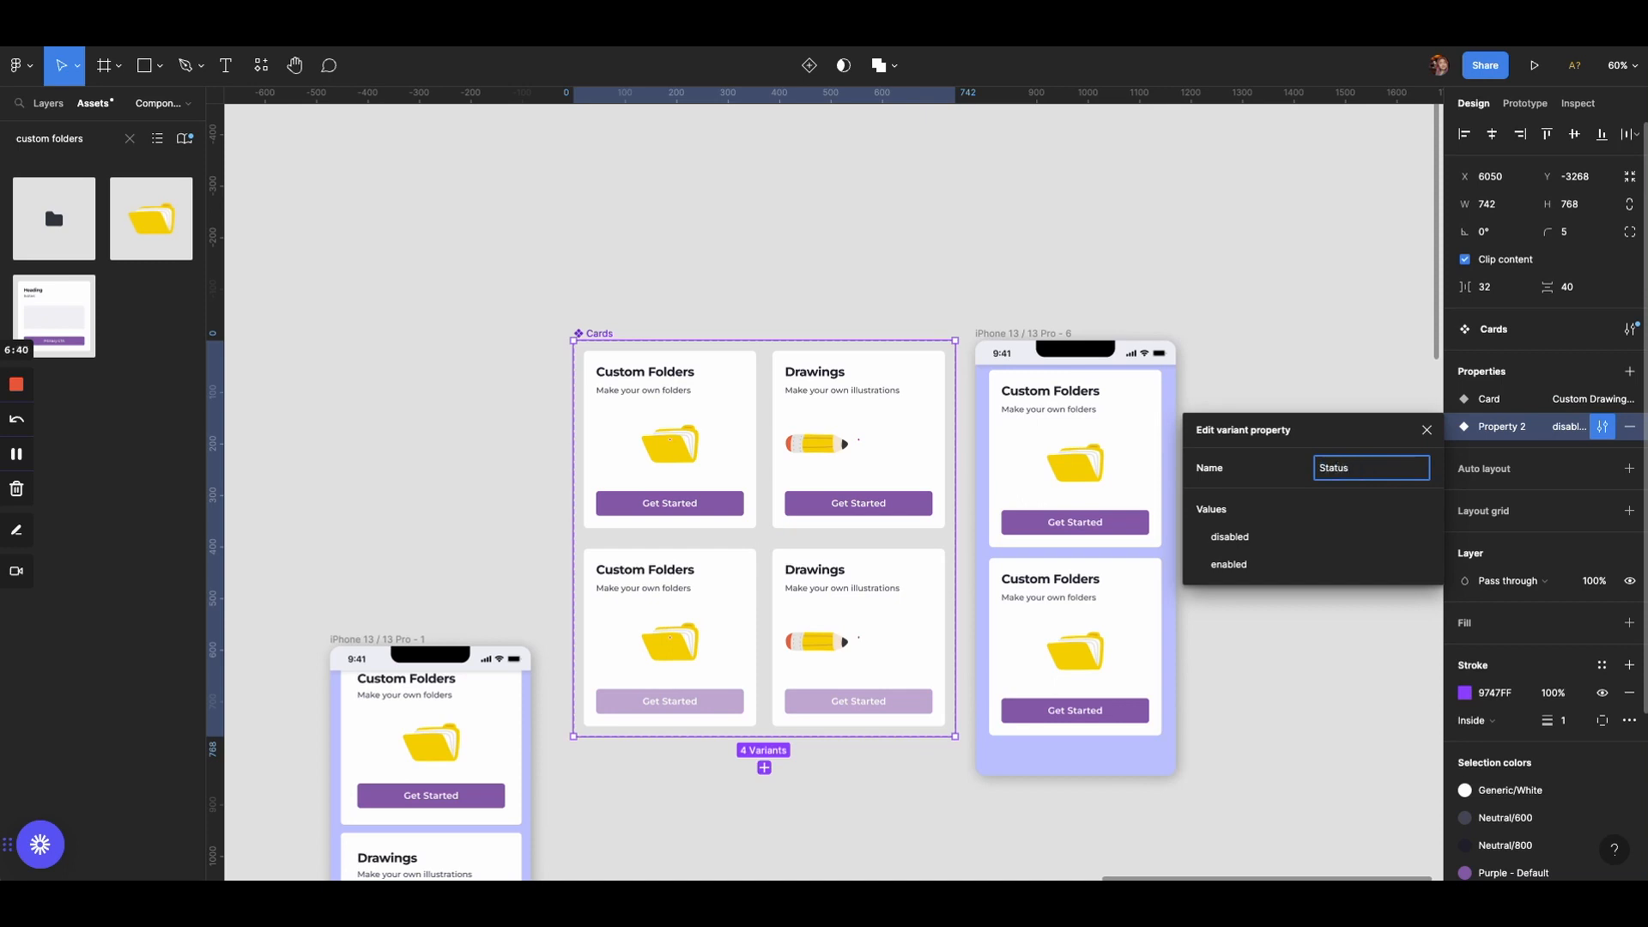
{"action": "key", "text": "Return"}
{"action": "left_click", "coordinate": [1426, 429]}
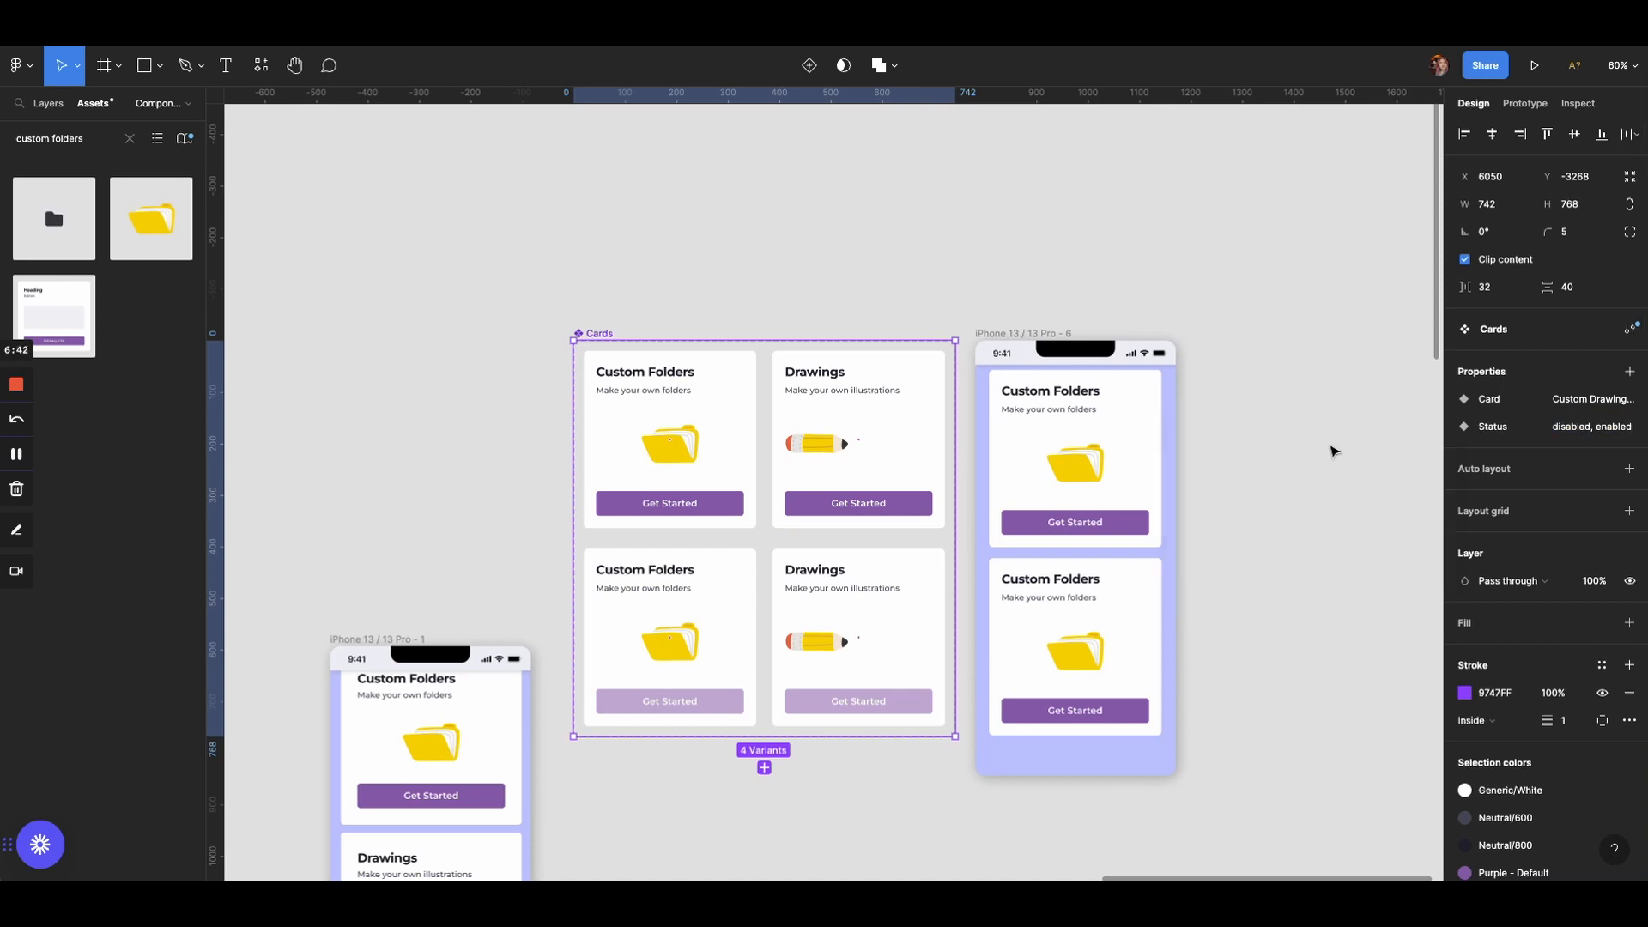
{"action": "left_click", "coordinate": [1343, 449]}
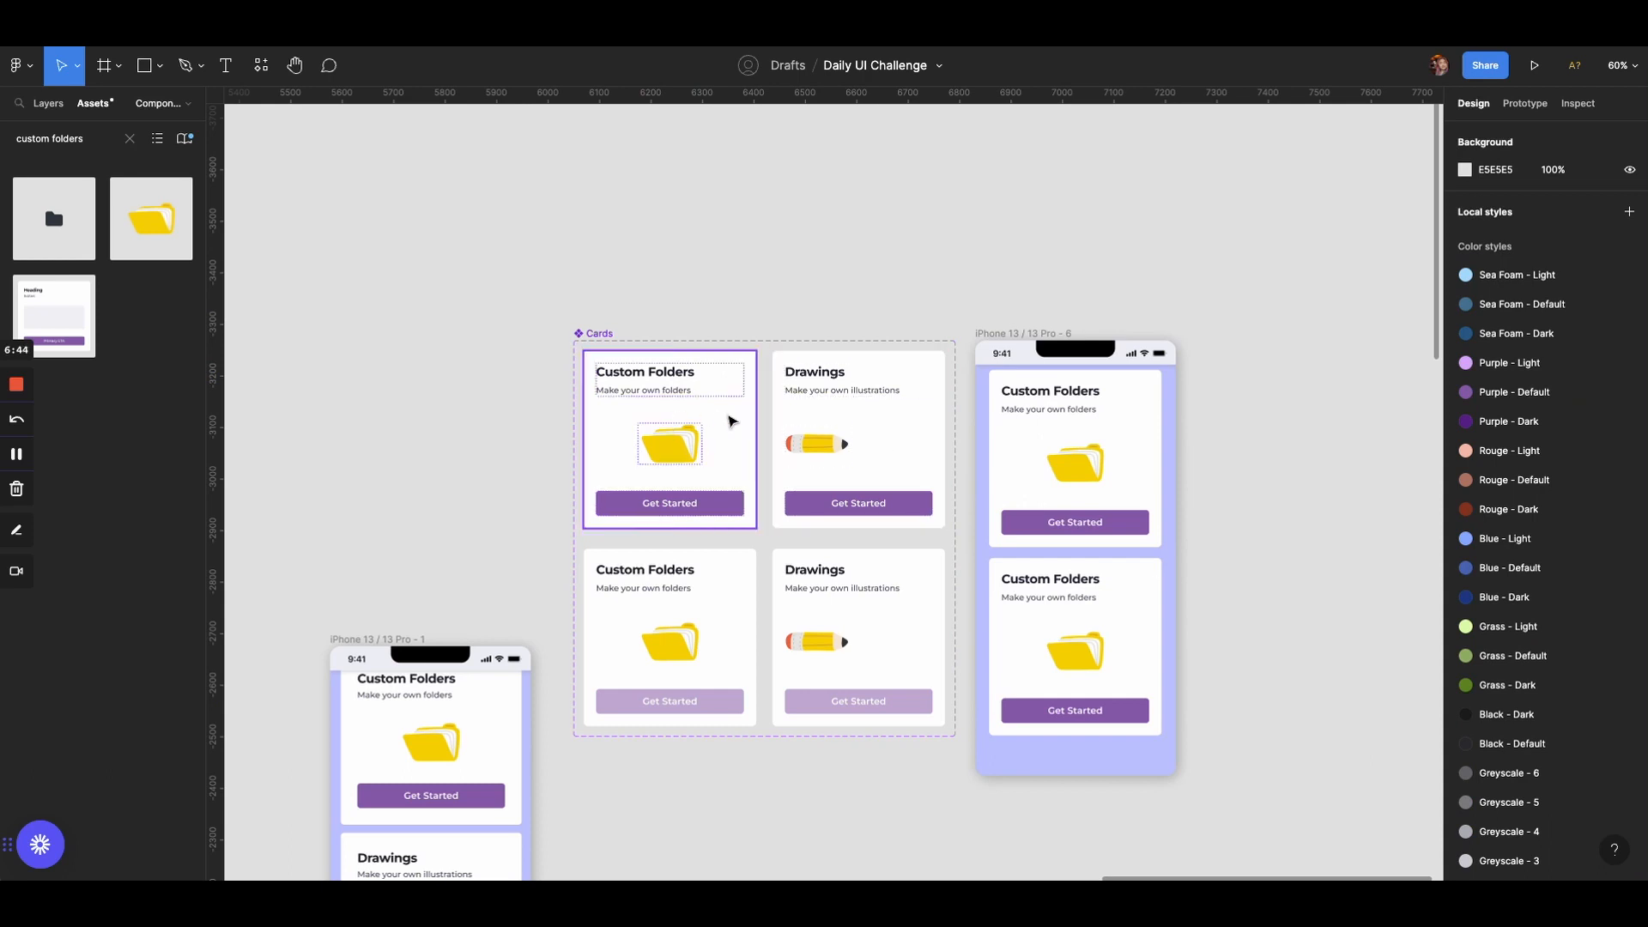
Check the Card and Status property values of each of the four variants in the Cards set
{"action": "left_click", "coordinate": [735, 422]}
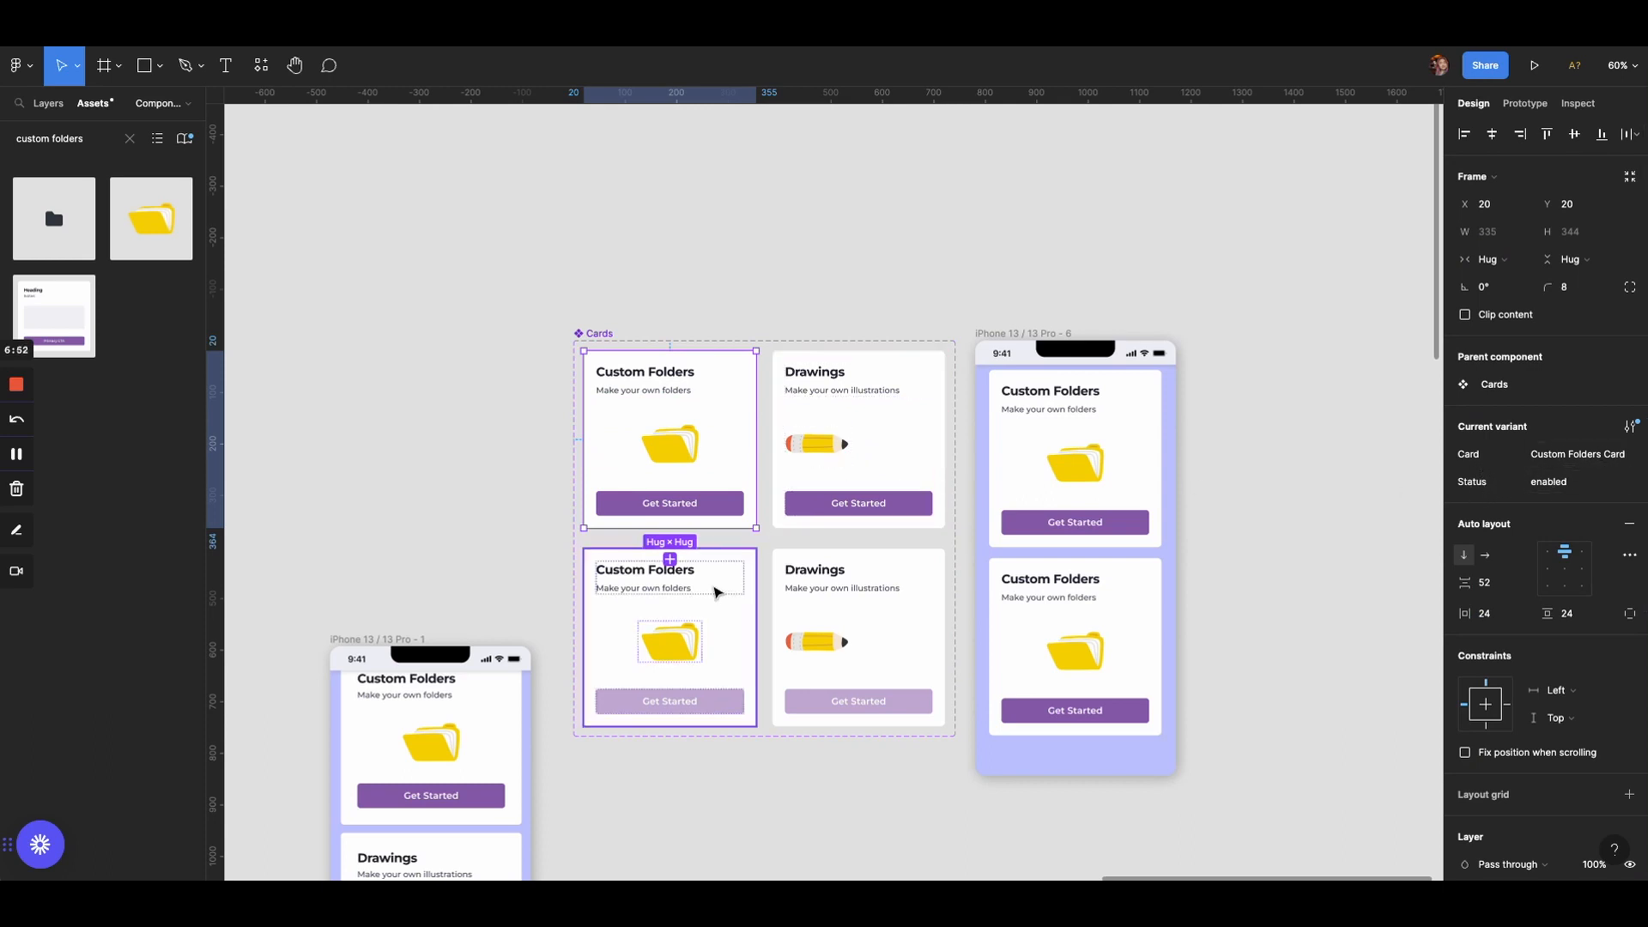
{"action": "left_click", "coordinate": [709, 593]}
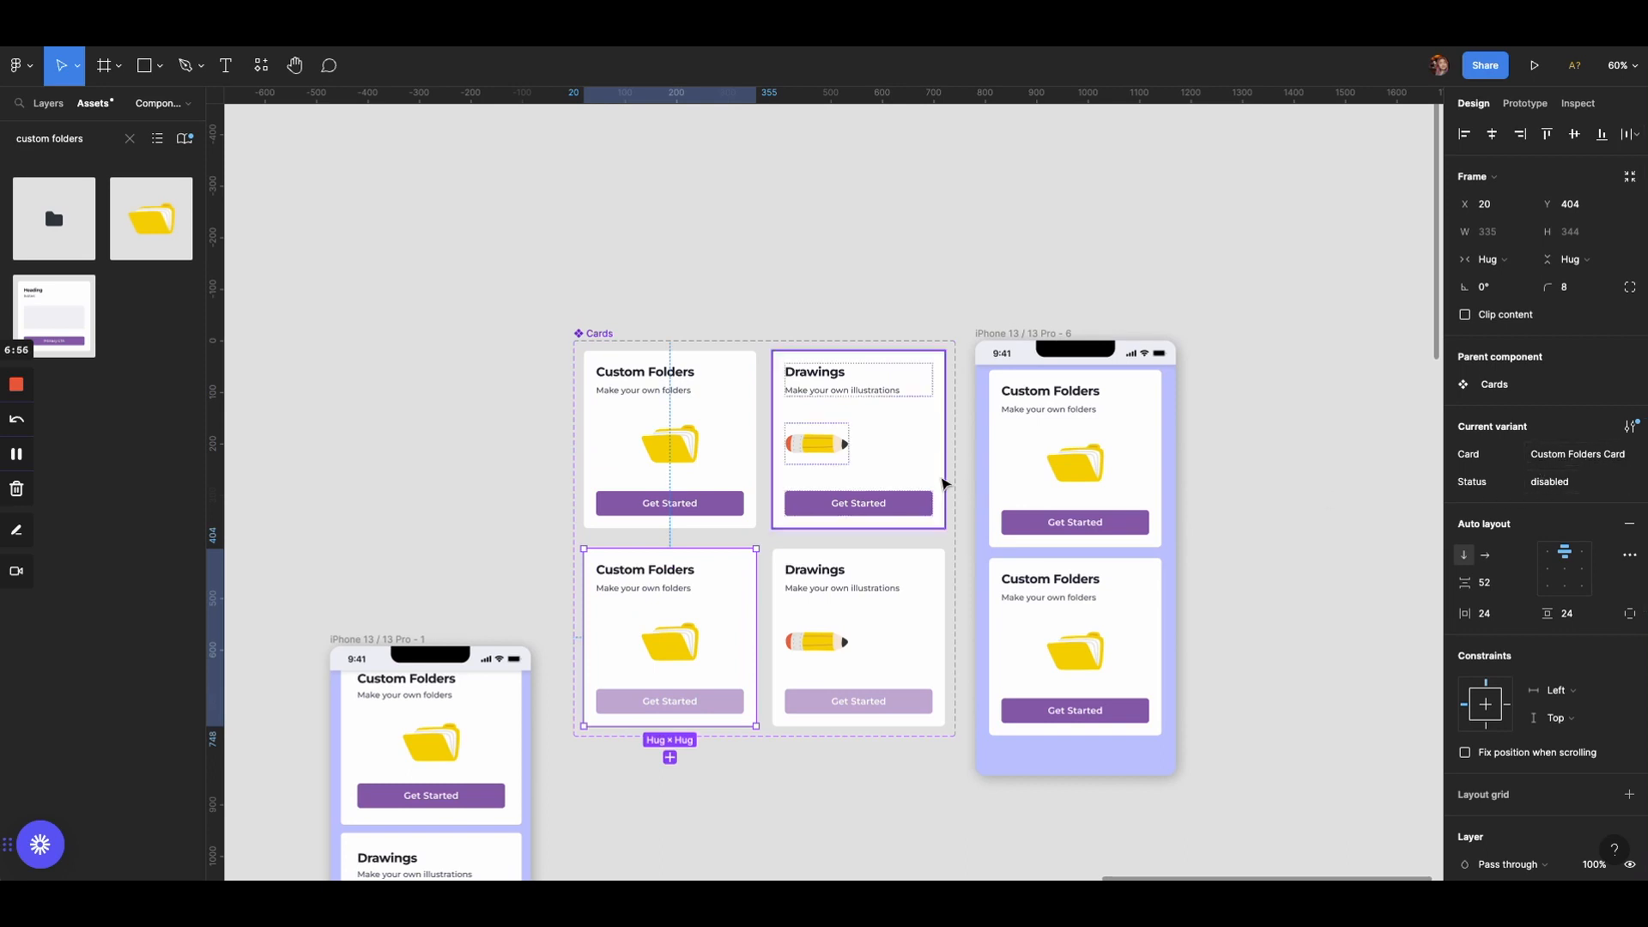
{"action": "left_click", "coordinate": [901, 468]}
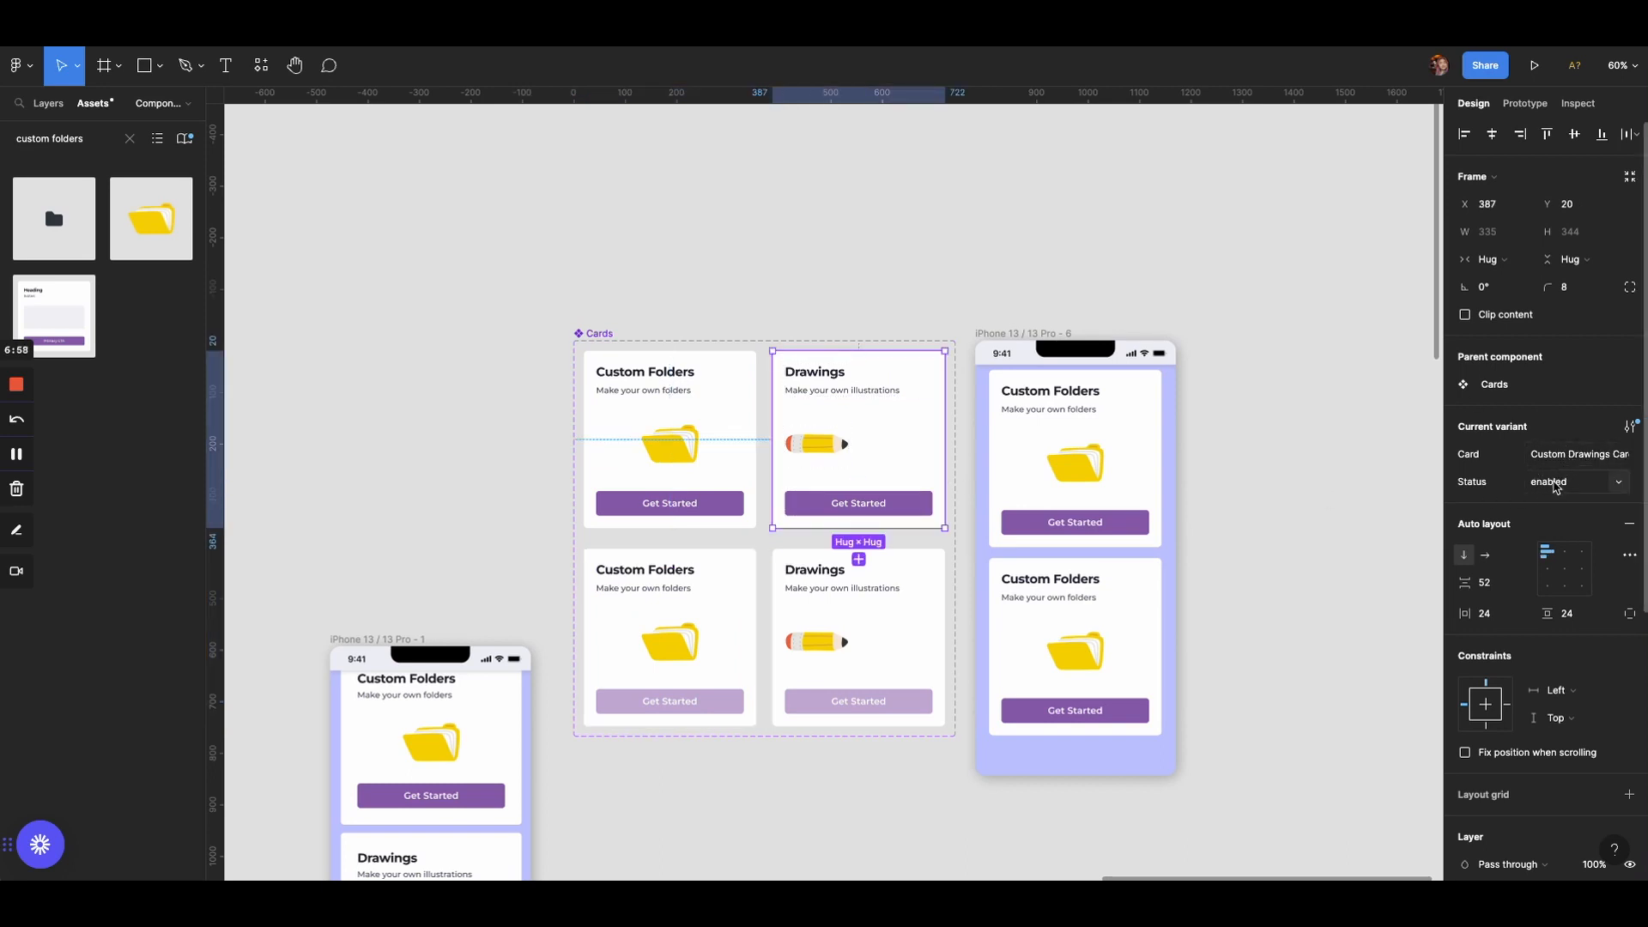
{"action": "left_click", "coordinate": [1555, 489]}
{"action": "left_click", "coordinate": [1554, 509]}
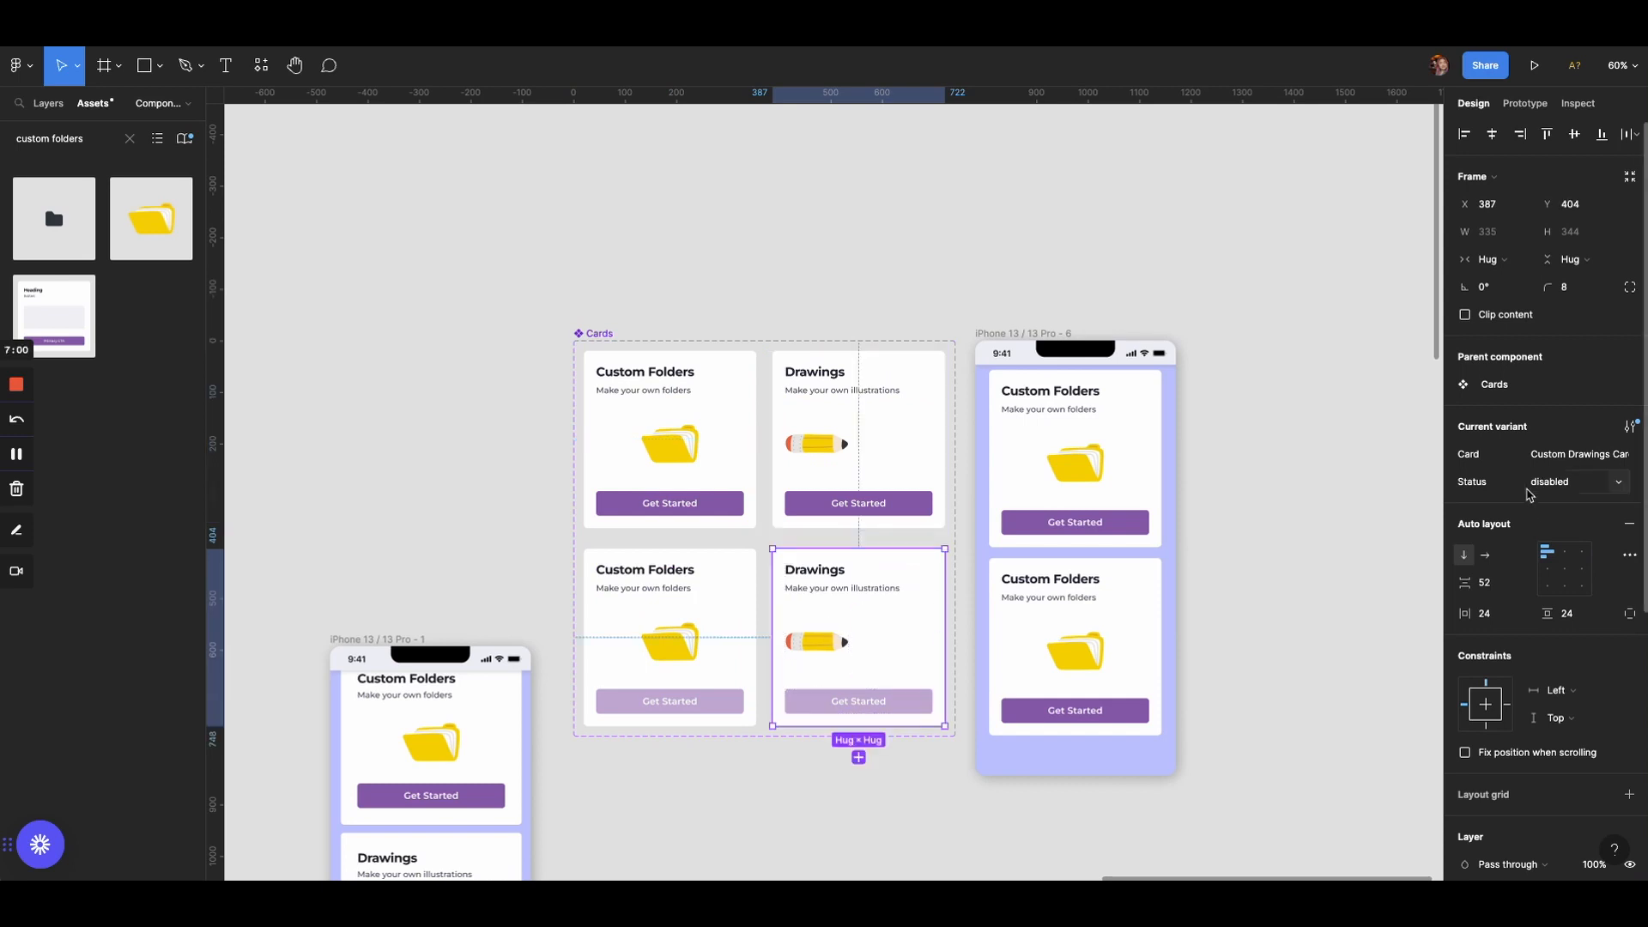
{"action": "left_click", "coordinate": [1236, 478]}
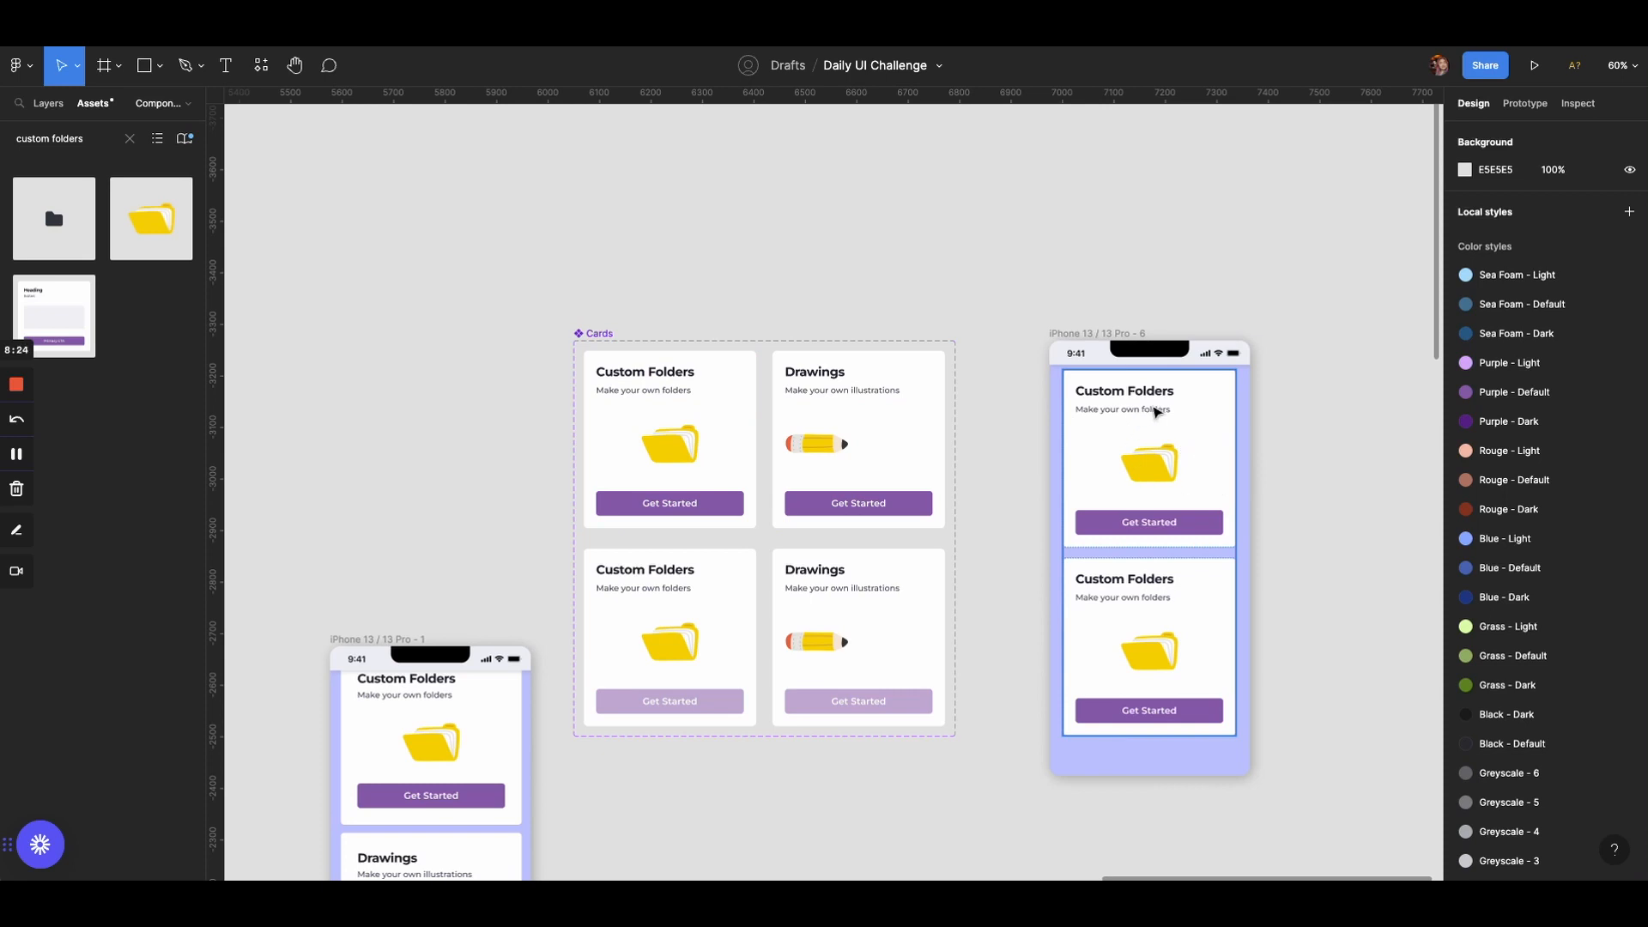
Set the Status of the upper Custom Folders card in the iPhone screen to disabled
{"action": "left_click", "coordinate": [1198, 412]}
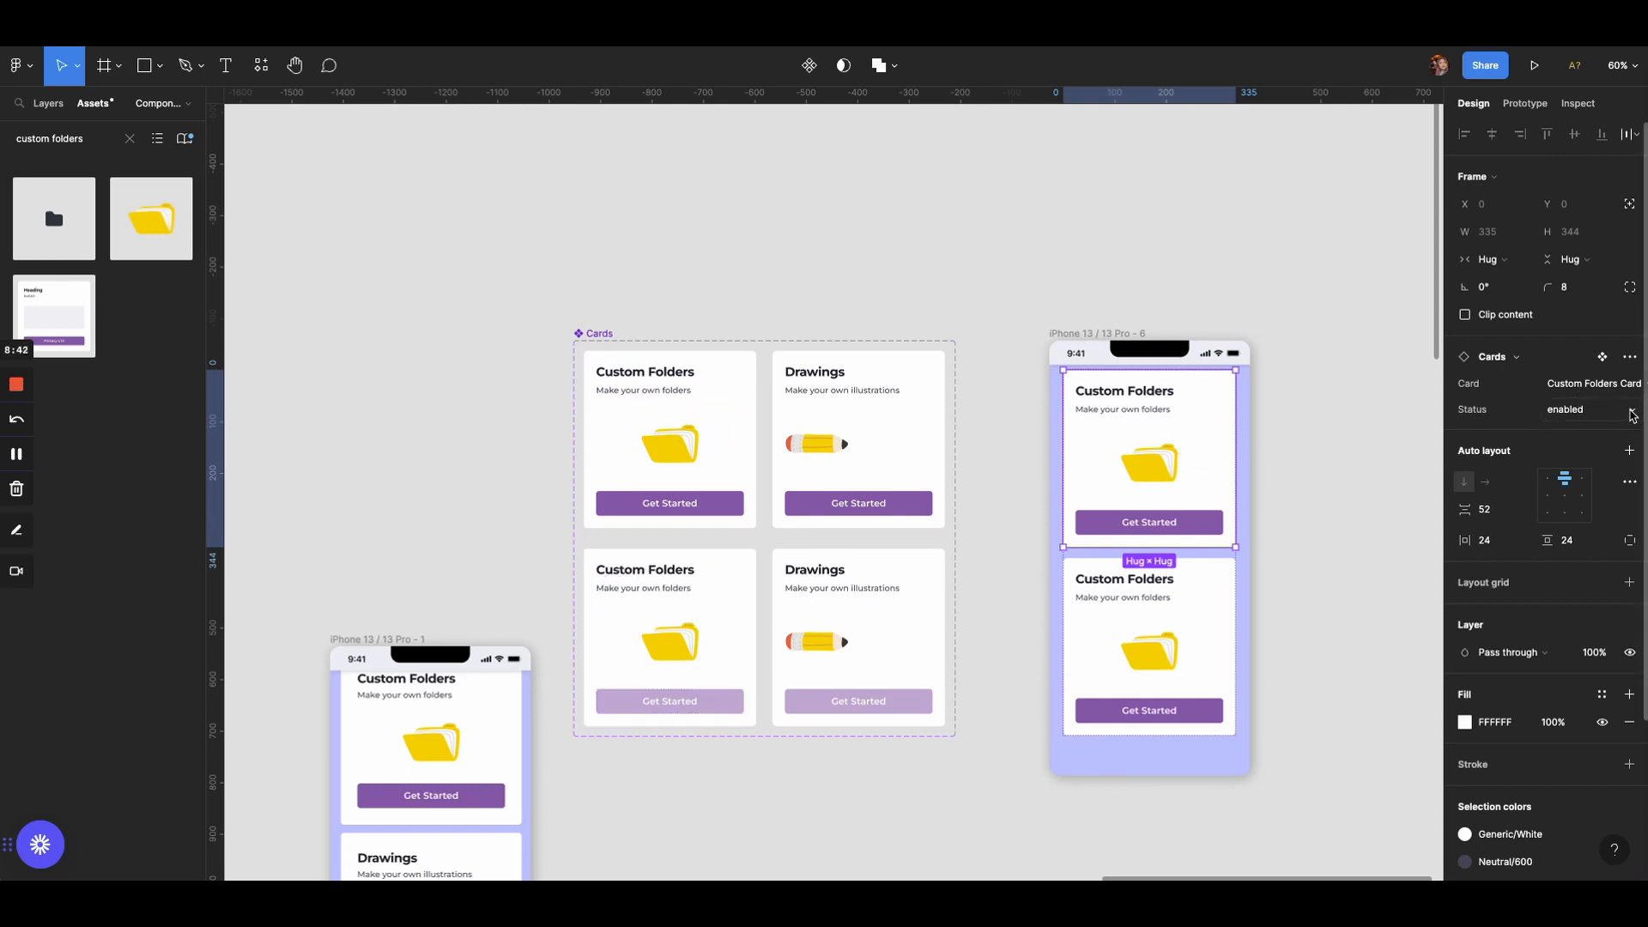
{"action": "left_click", "coordinate": [1633, 415]}
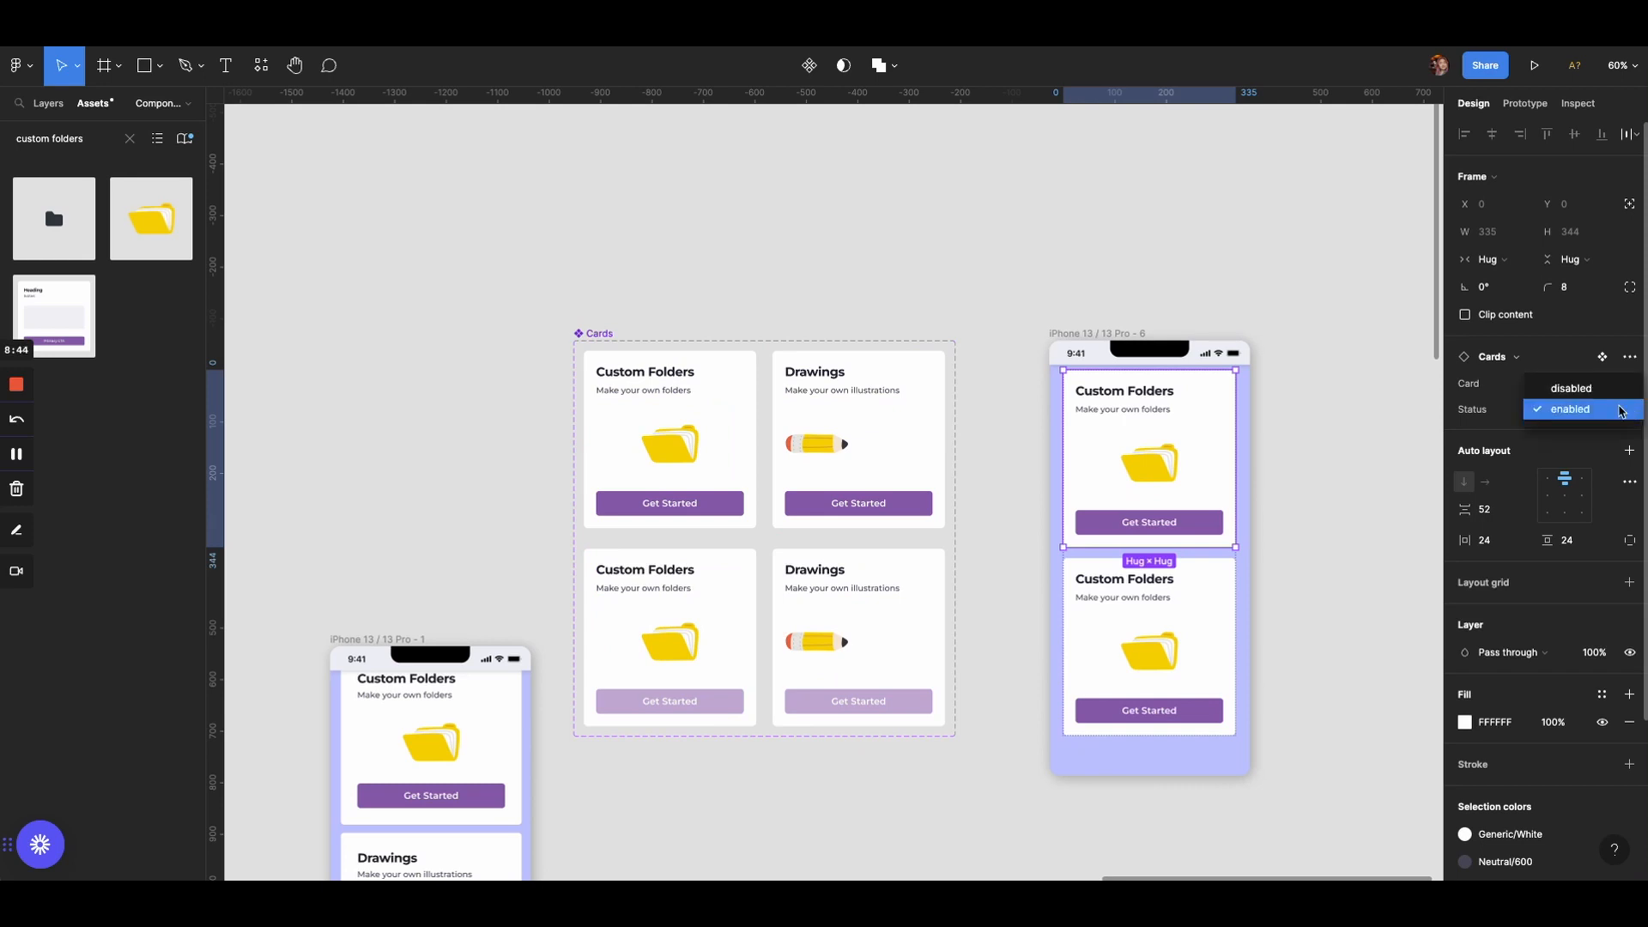
{"action": "left_click", "coordinate": [1589, 389]}
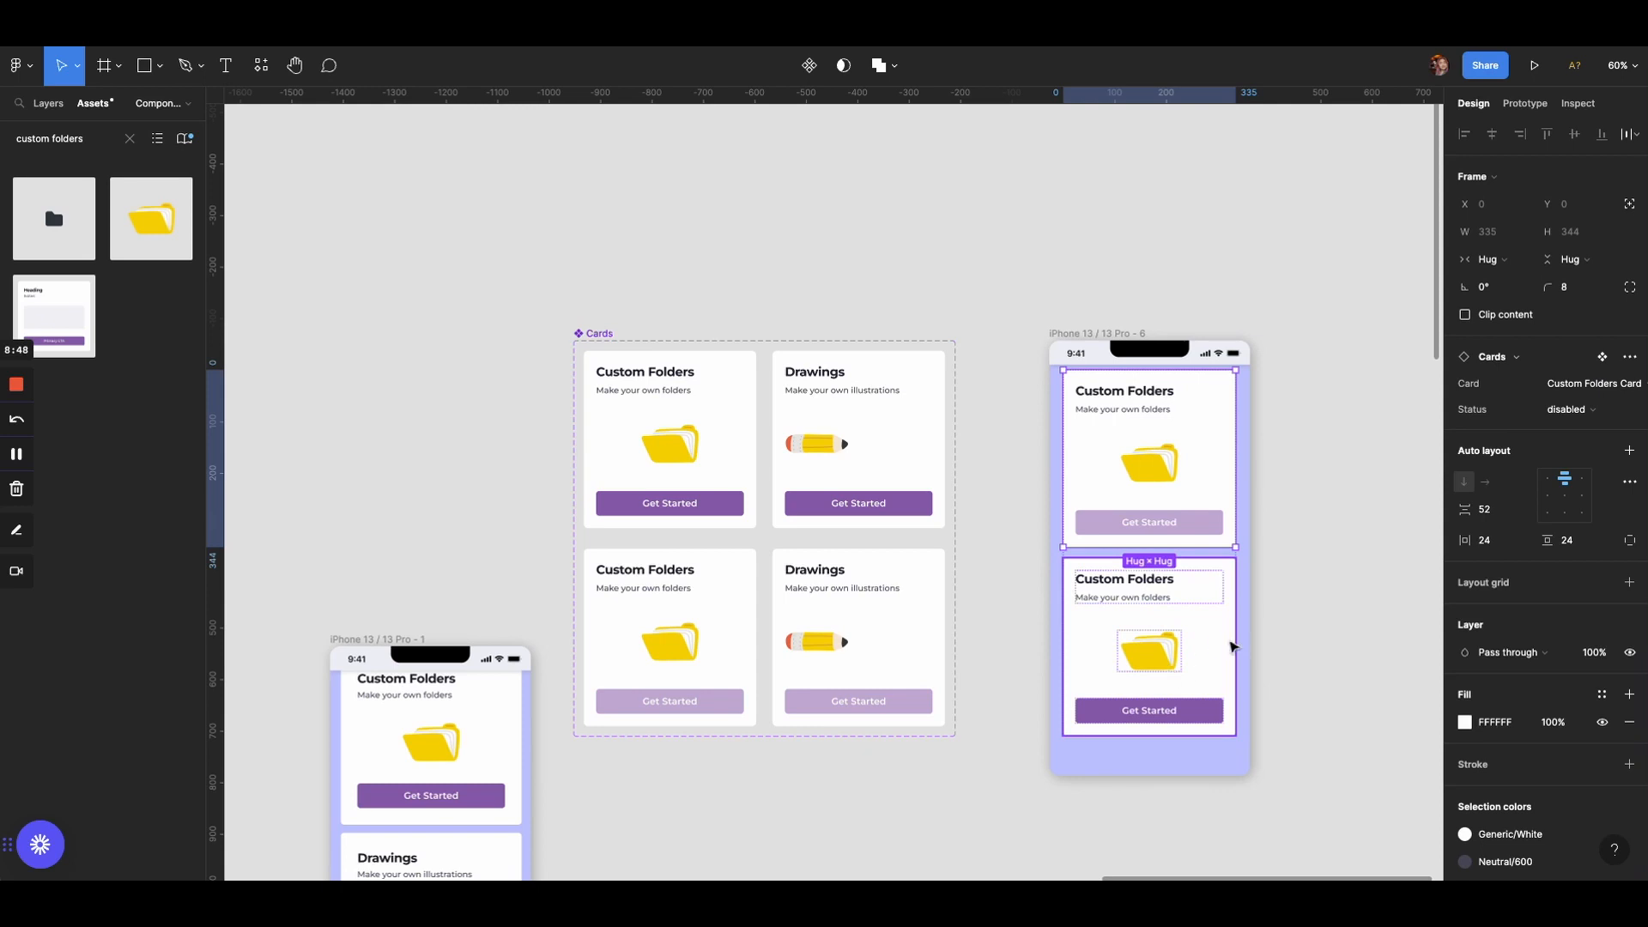
Switch the lower card in the iPhone screen to the Custom Drawings Card variant
{"action": "left_click", "coordinate": [1212, 642]}
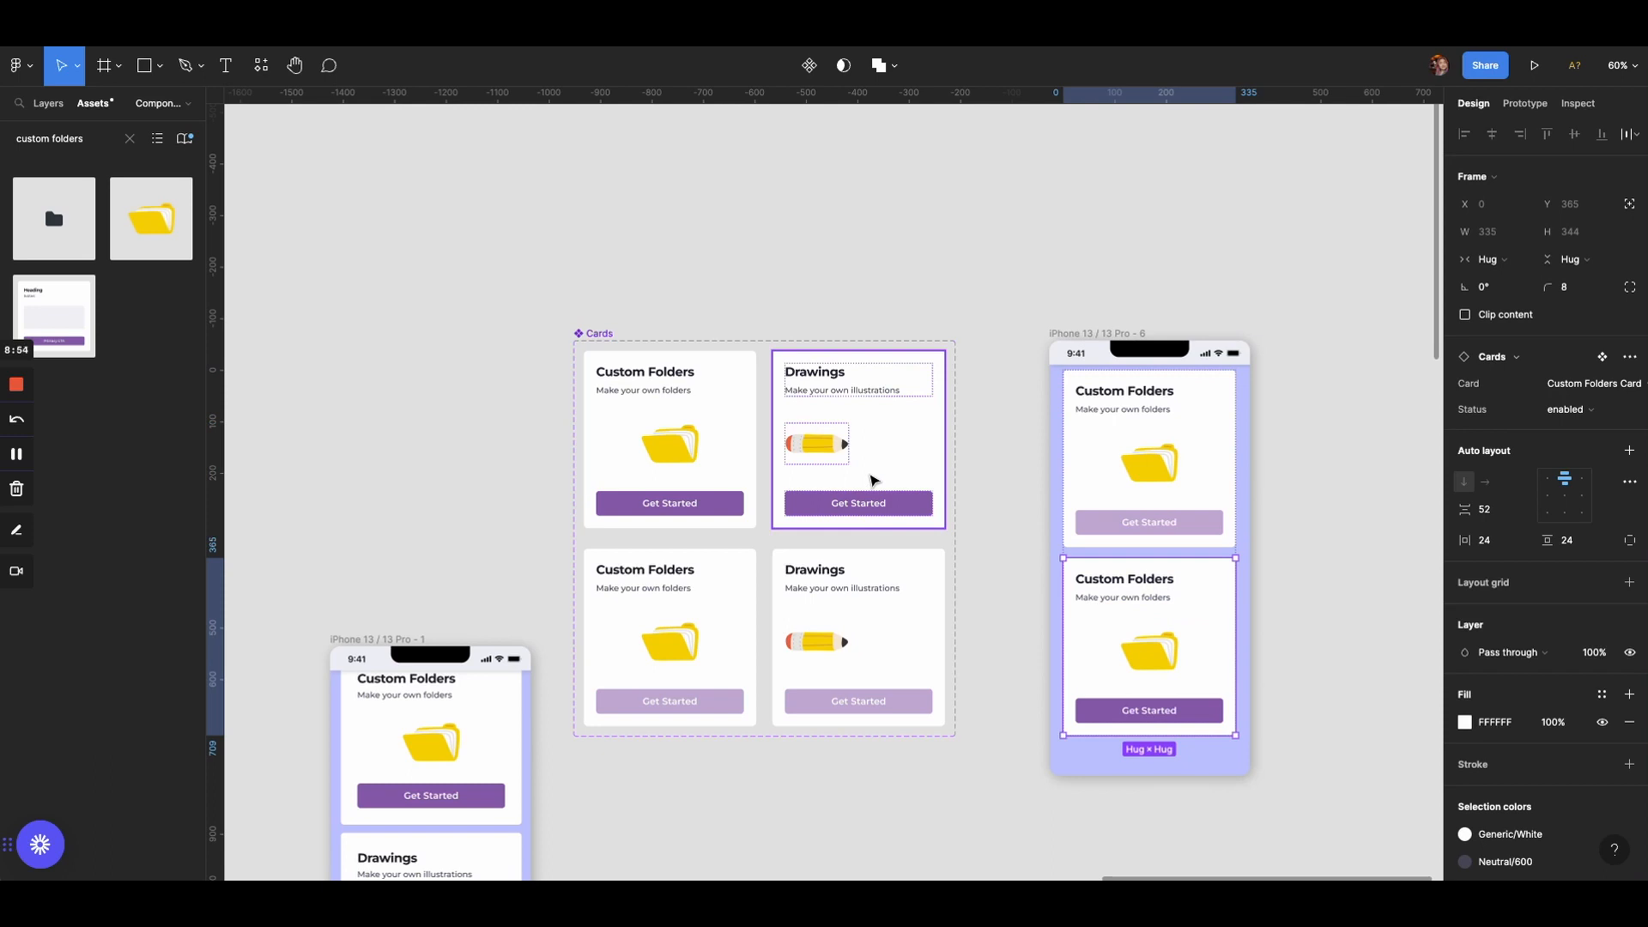
{"action": "left_click", "coordinate": [1622, 391]}
{"action": "left_click", "coordinate": [1598, 362]}
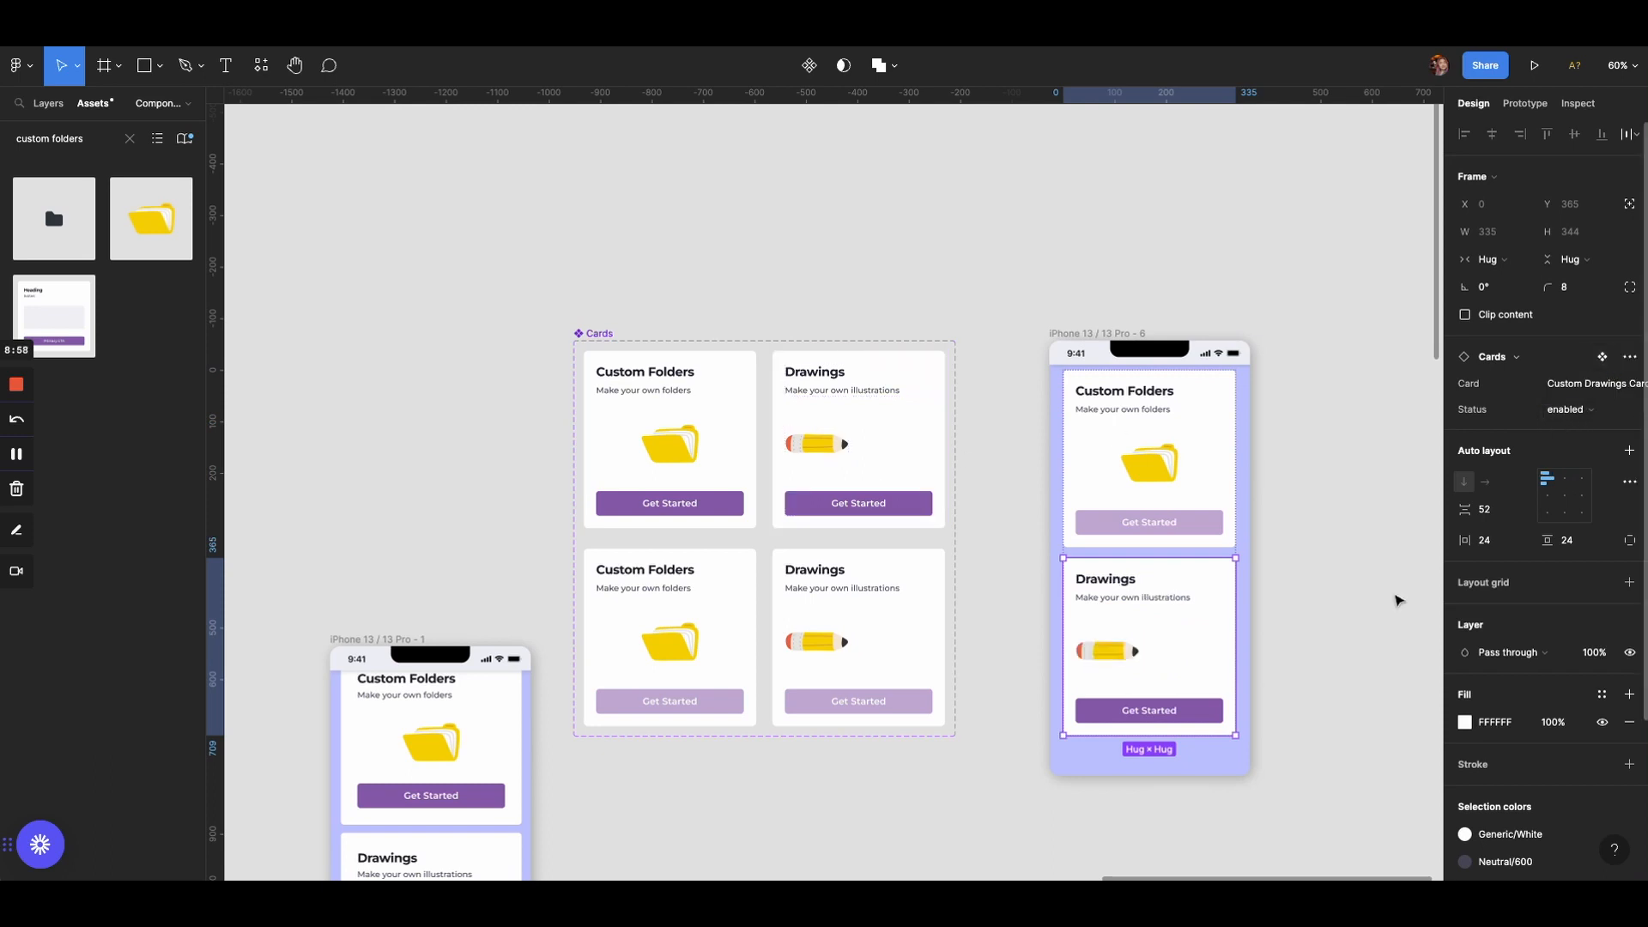
{"action": "left_click", "coordinate": [1356, 642]}
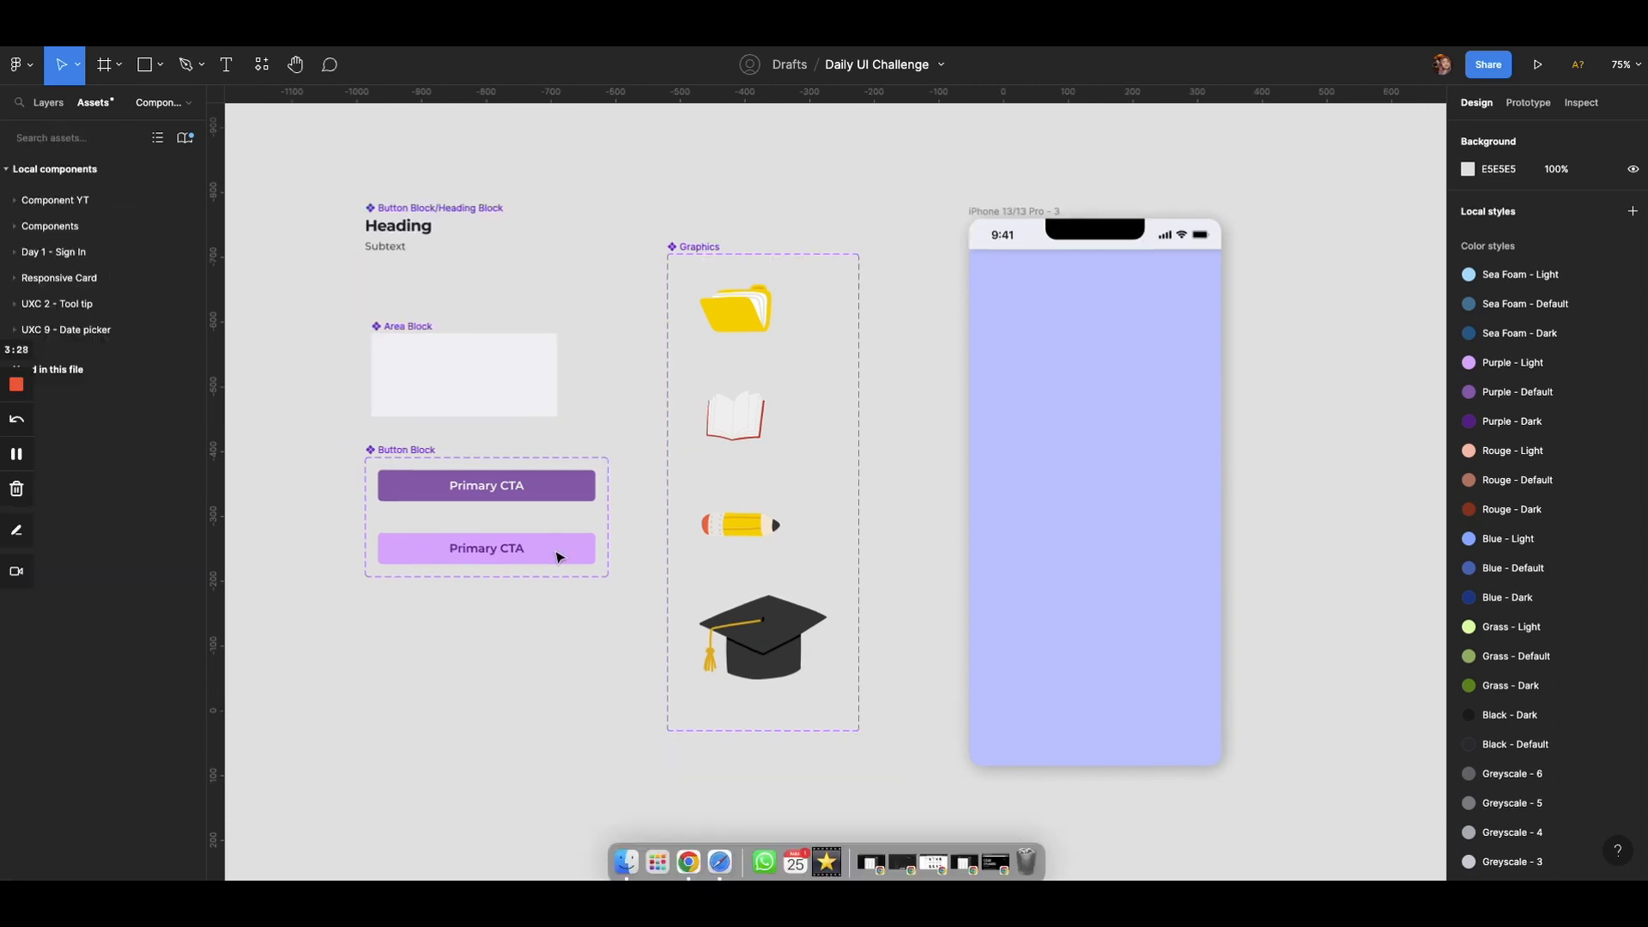
Search the assets for "heading block" and place Heading Block, Area Block and Button Block instances in the empty canvas area below the Button Block set
{"action": "left_click", "coordinate": [50, 137]}
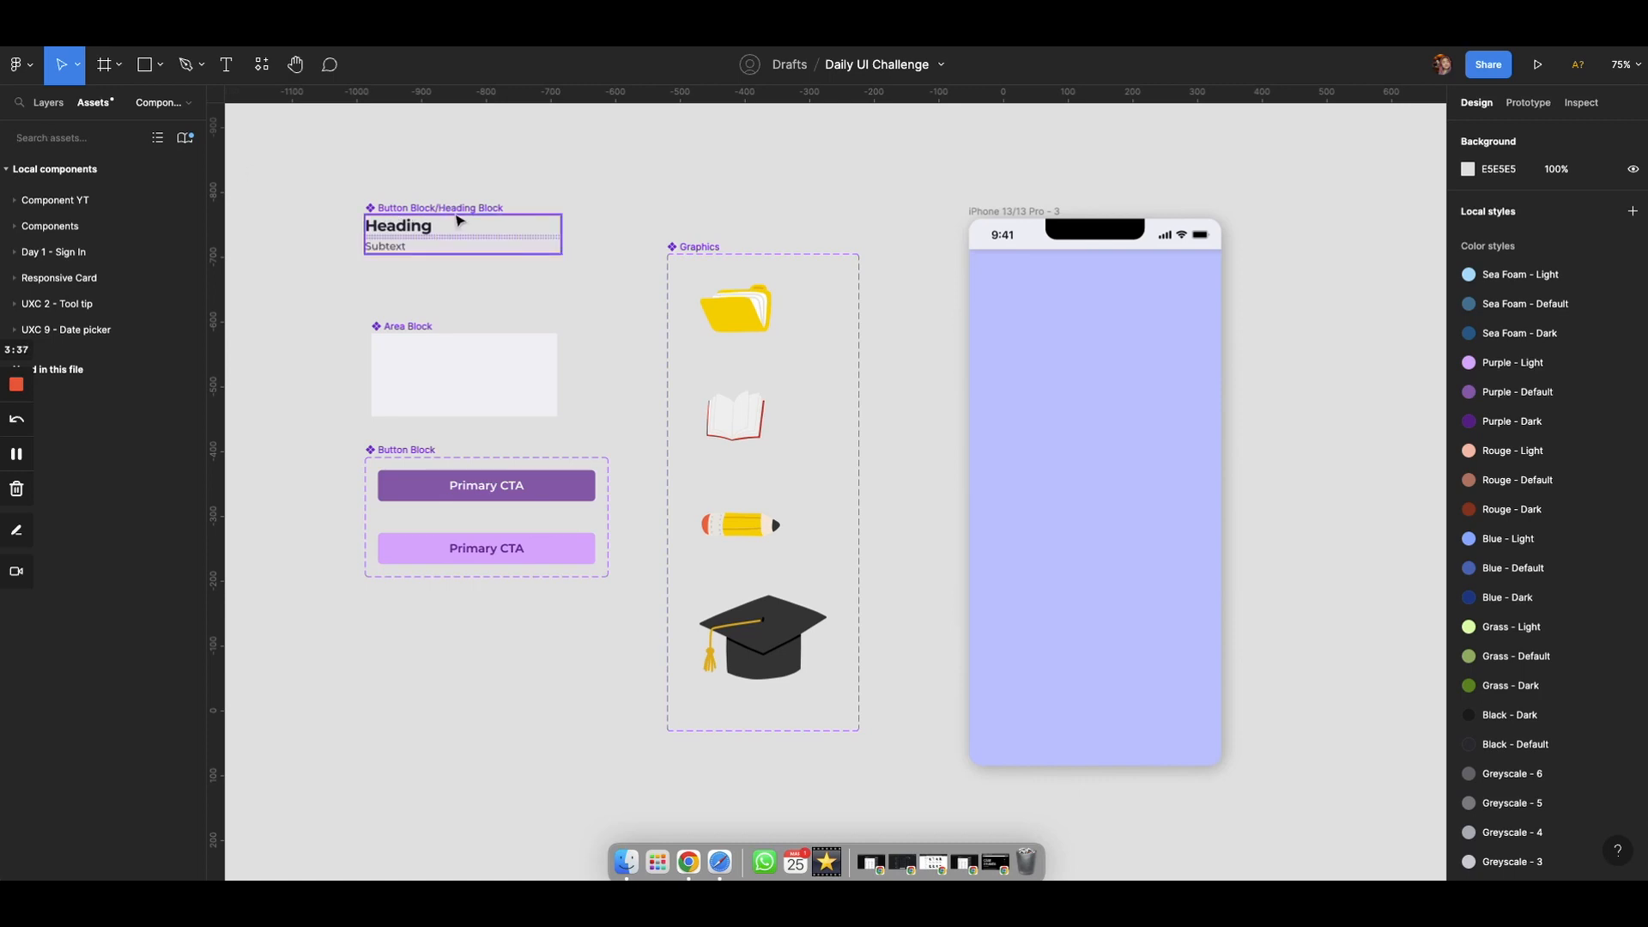
{"action": "left_click", "coordinate": [56, 139]}
{"action": "type", "text": "heading block"}
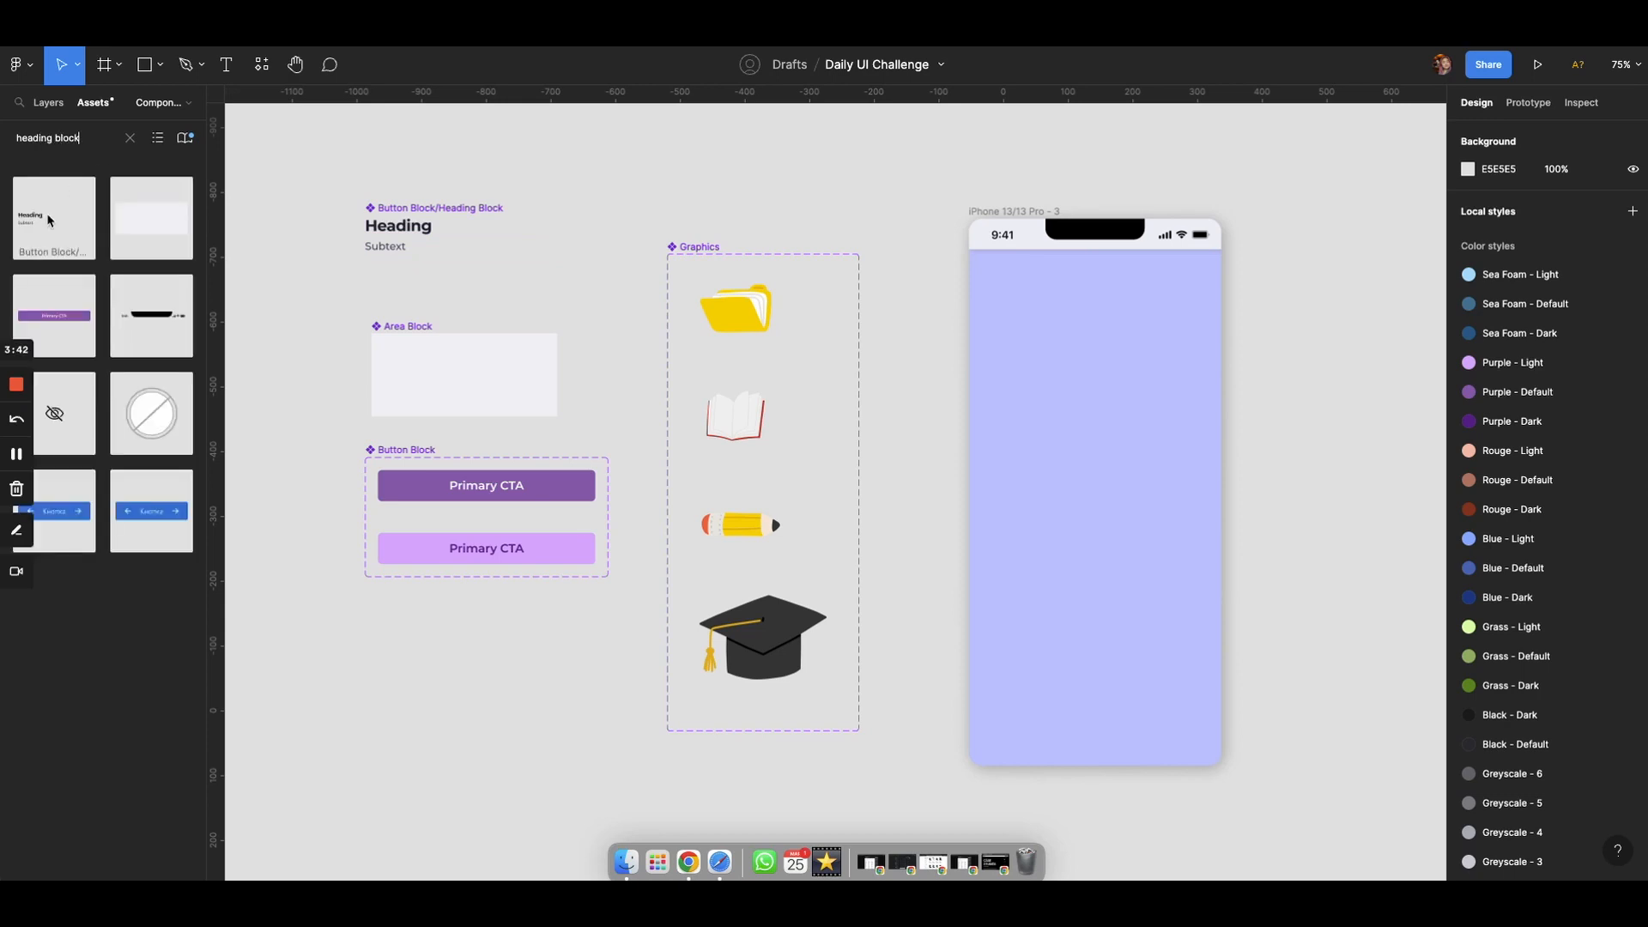
{"action": "left_click_drag", "start_coordinate": [53, 216], "coordinate": [423, 677]}
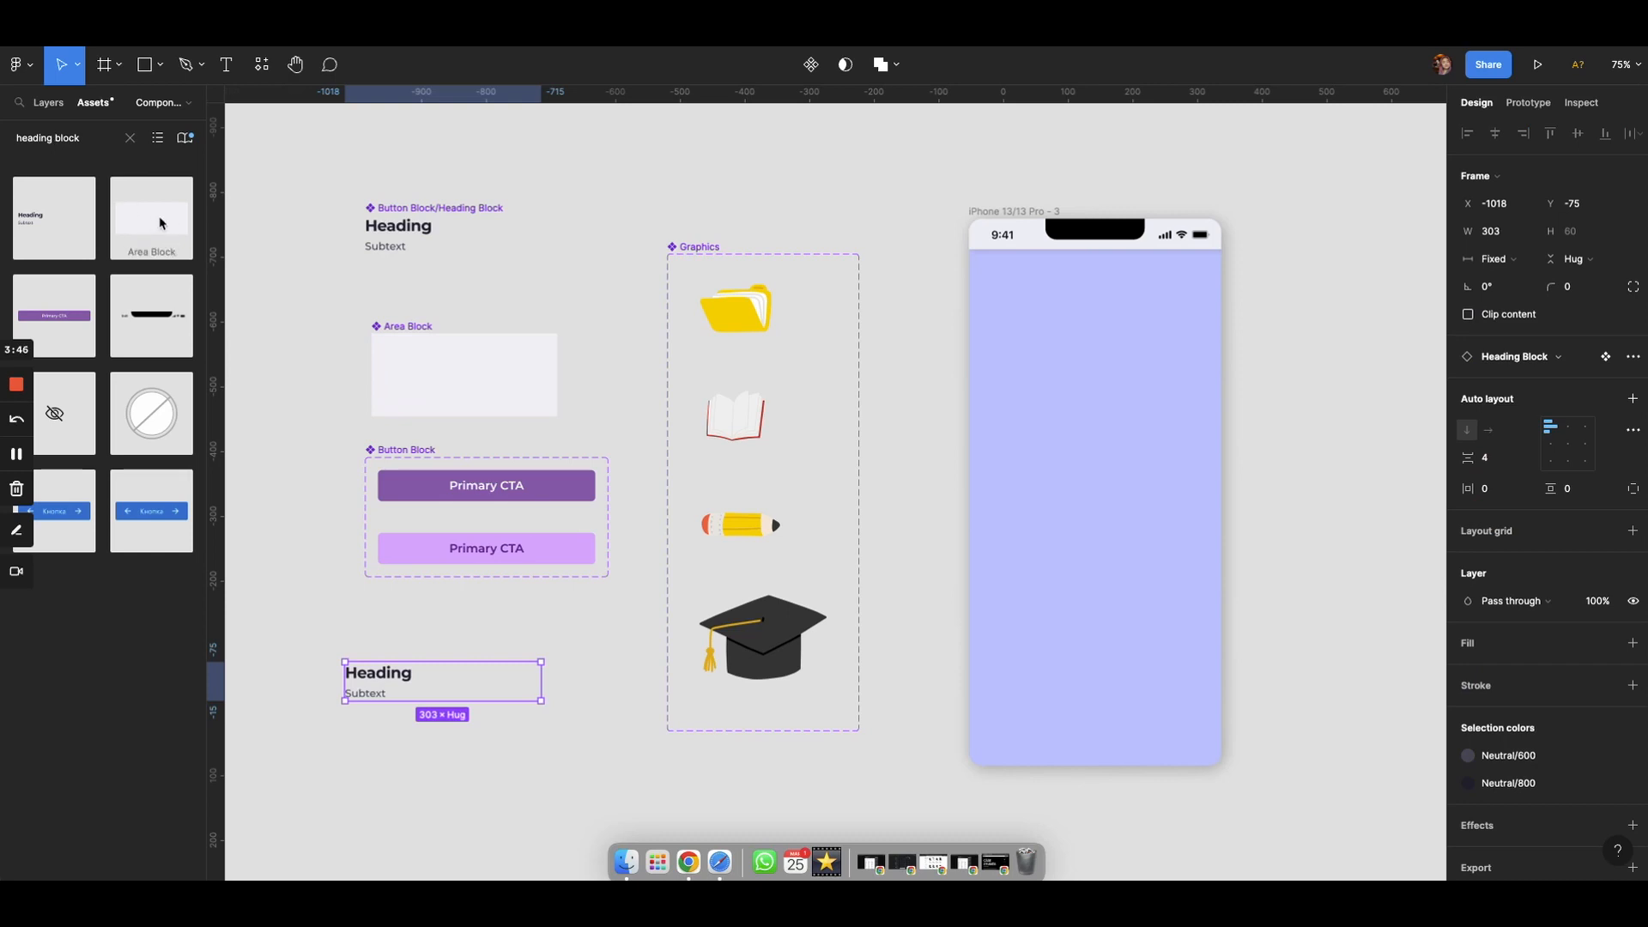
{"action": "left_click_drag", "start_coordinate": [155, 220], "coordinate": [383, 733]}
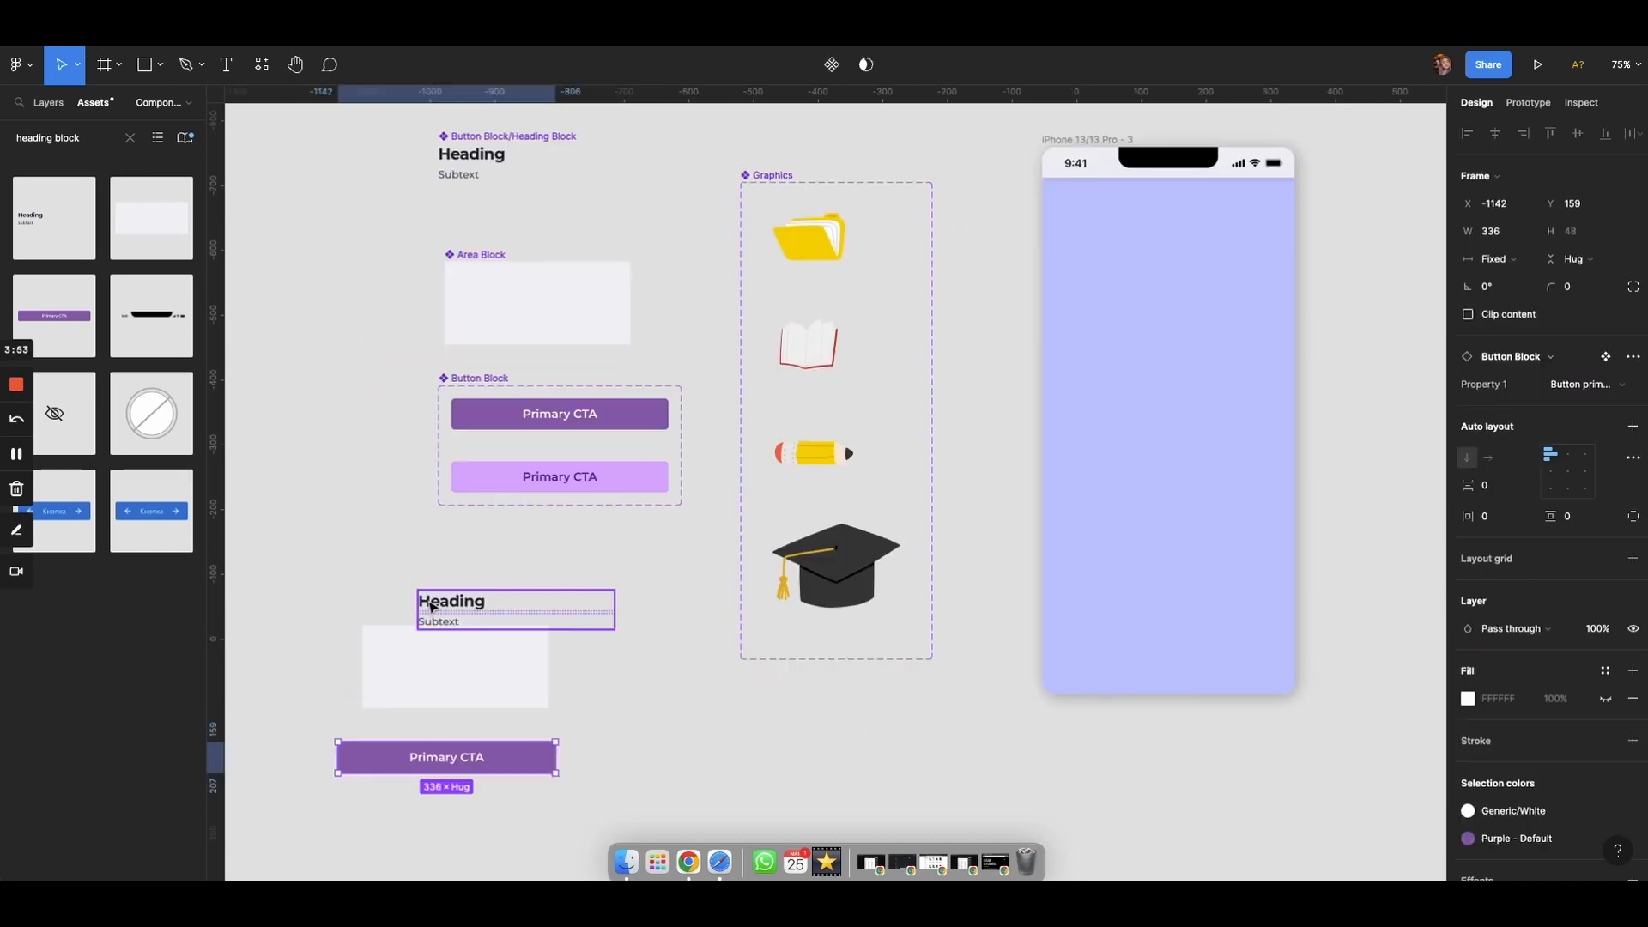
Arrange the heading, area and button instances in a roughly left-aligned vertical stack
{"action": "left_click_drag", "start_coordinate": [431, 606], "coordinate": [351, 605]}
{"action": "left_click_drag", "start_coordinate": [394, 662], "coordinate": [357, 674]}
{"action": "left_click_drag", "start_coordinate": [366, 755], "coordinate": [358, 743]}
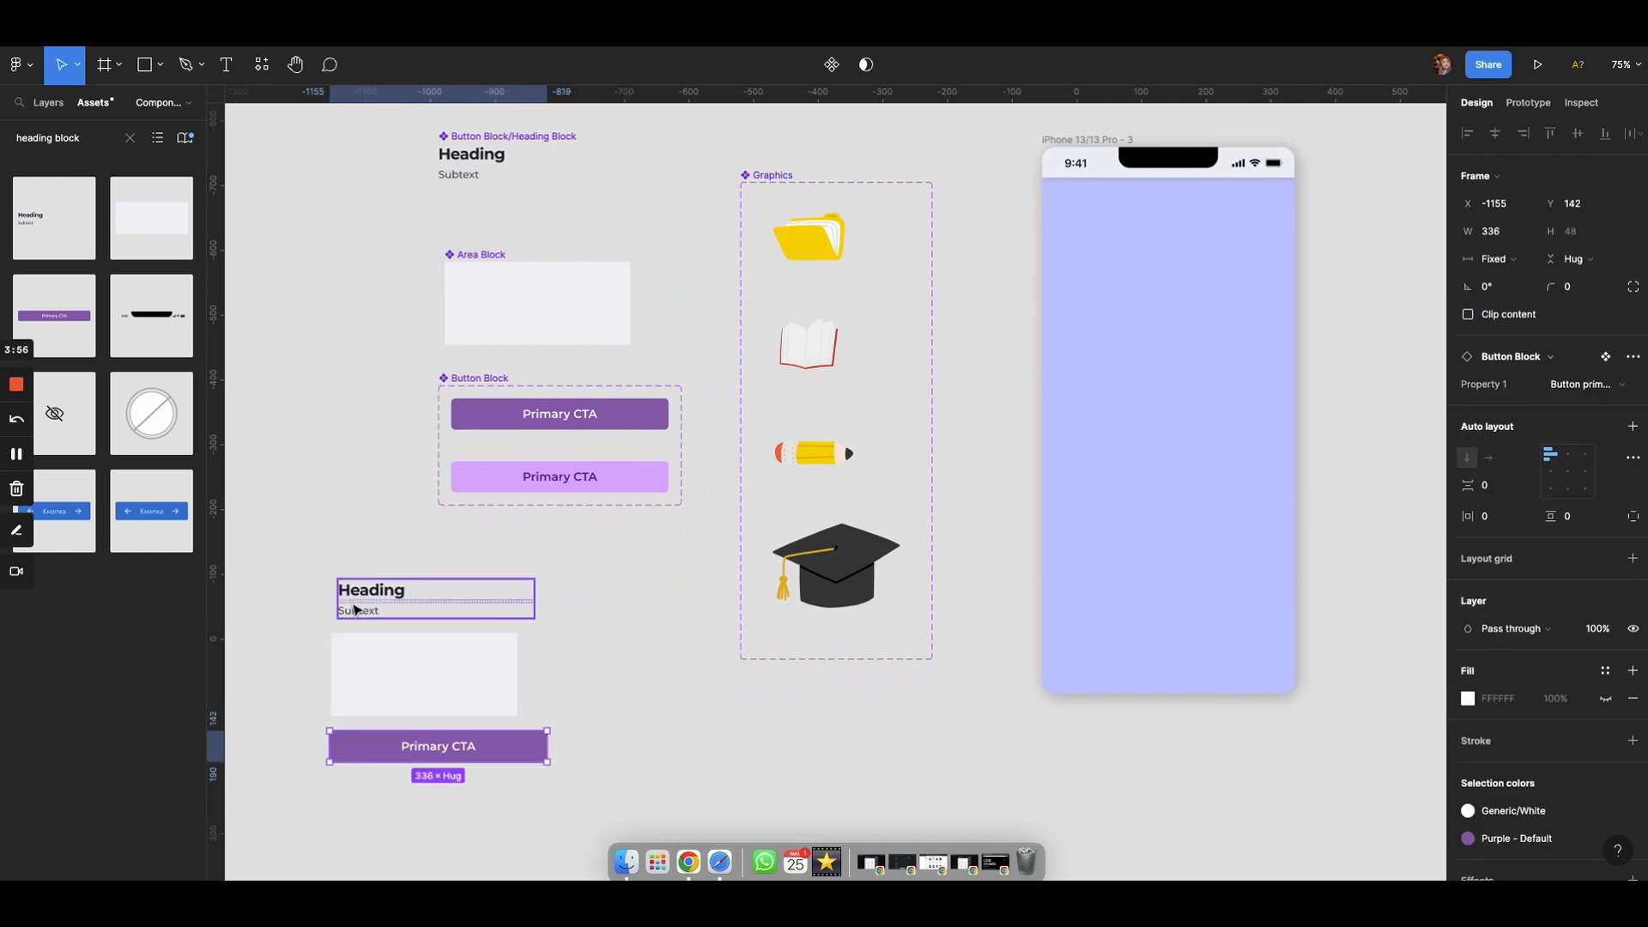
Wrap the three blocks in a vertical auto layout frame with 16 spacing and padding, a white FFFFFF fill and corner radius 8
{"action": "left_click", "coordinate": [399, 610]}
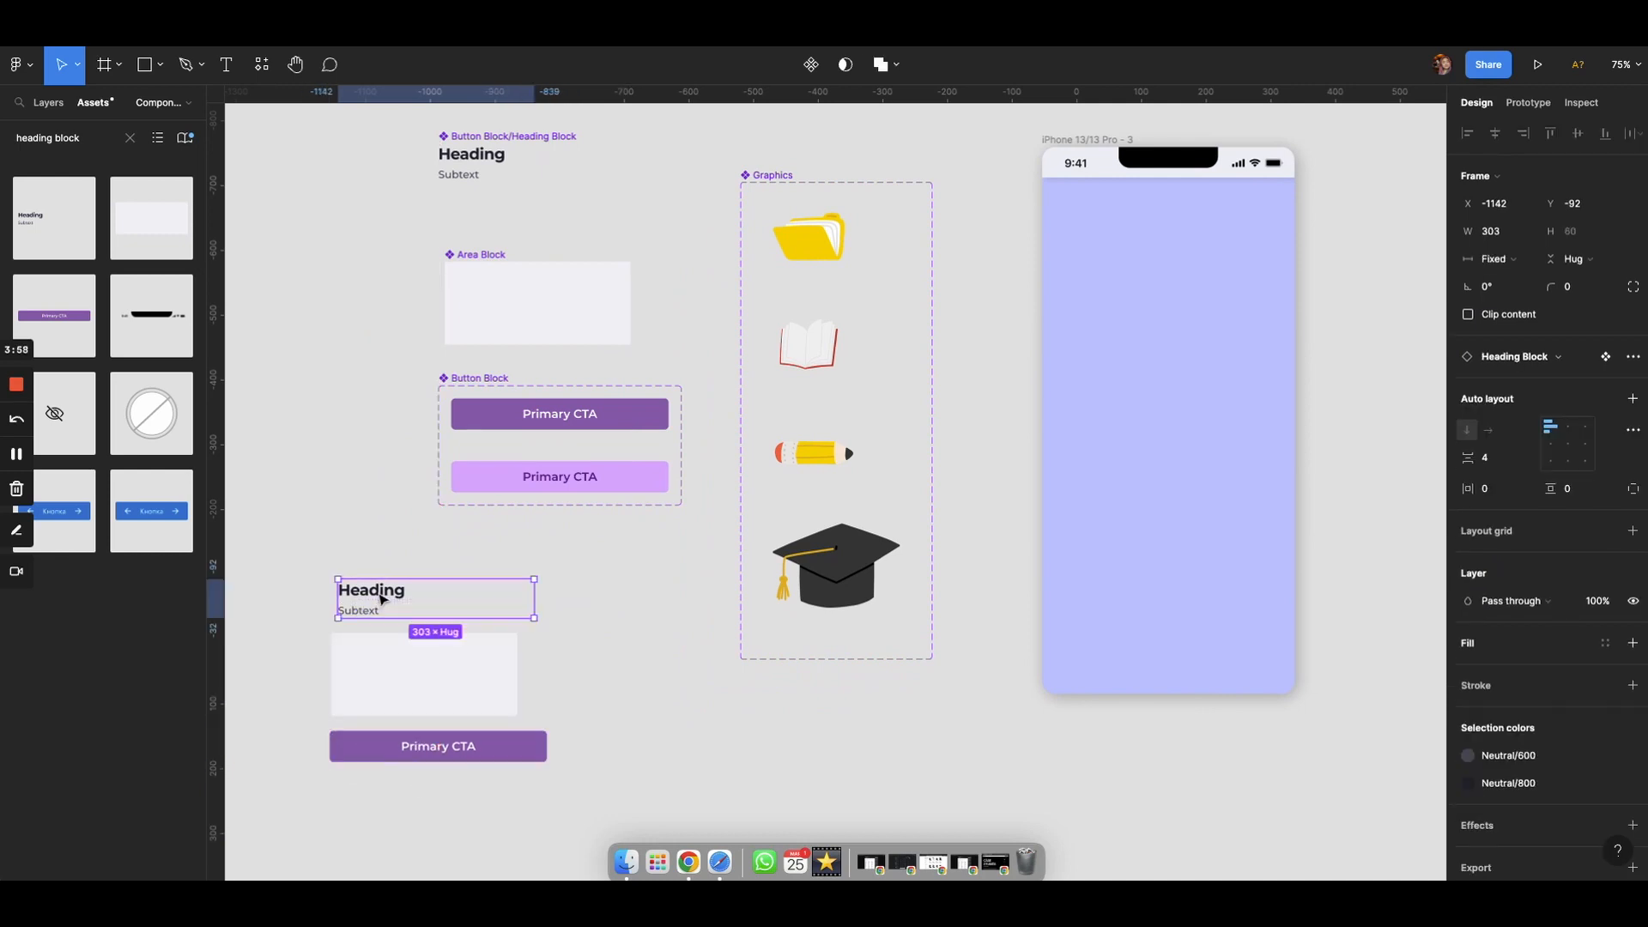
{"action": "left_click", "coordinate": [371, 676], "text": "shift"}
{"action": "left_click", "coordinate": [364, 757], "text": "shift"}
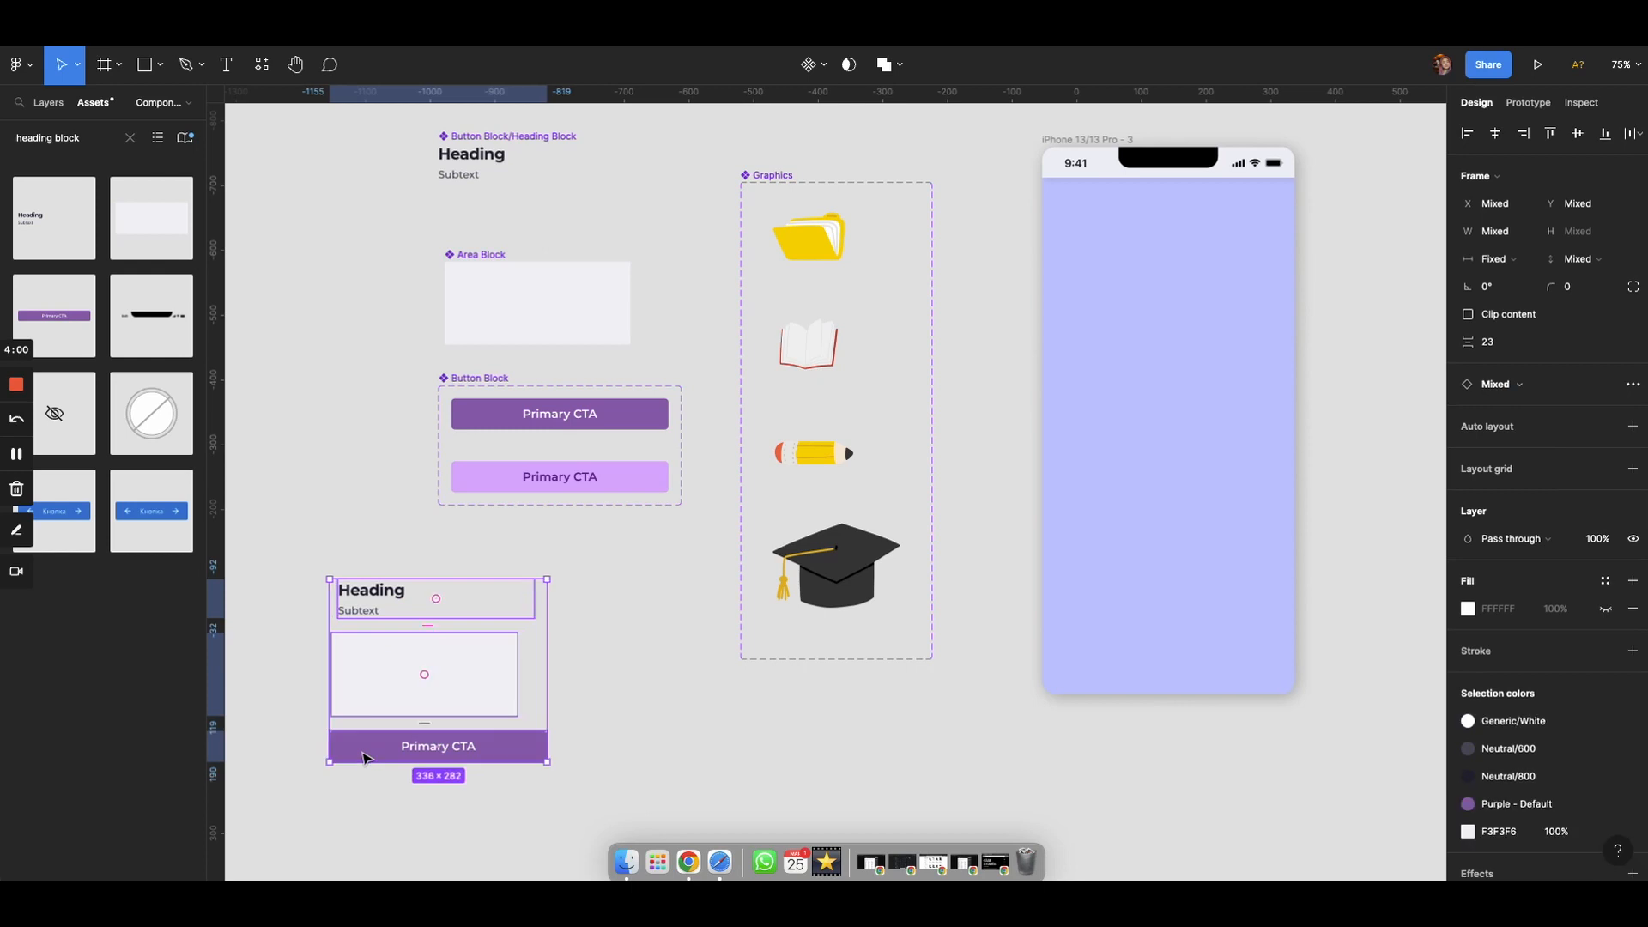
{"action": "key", "text": "shift+a"}
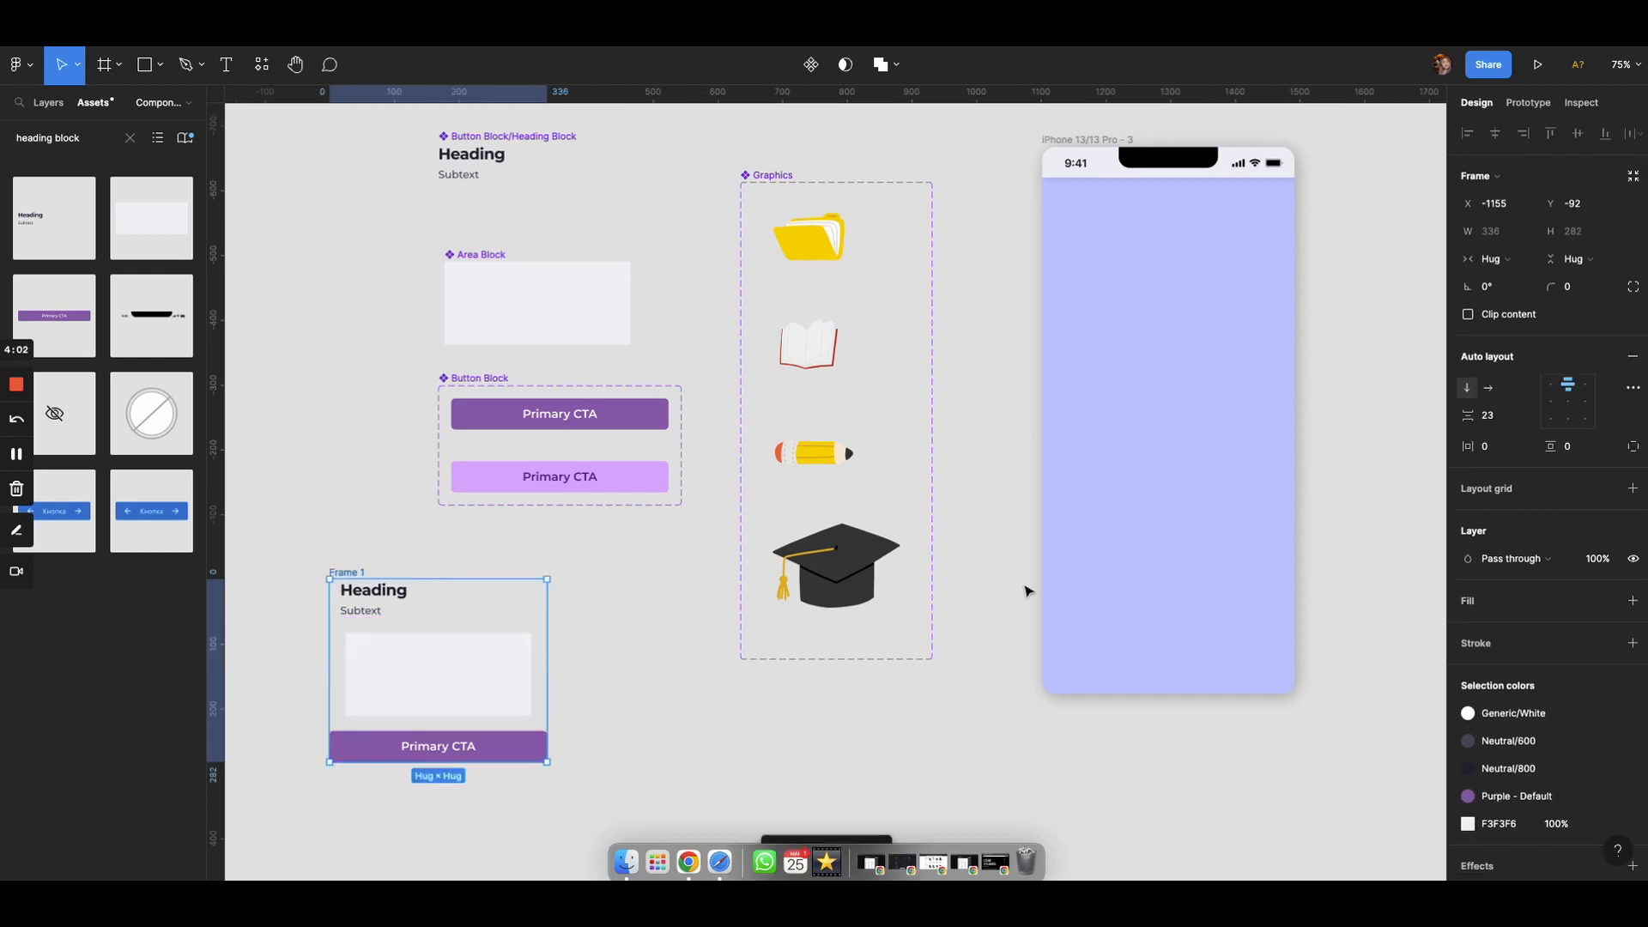
{"action": "left_click", "coordinate": [1552, 605]}
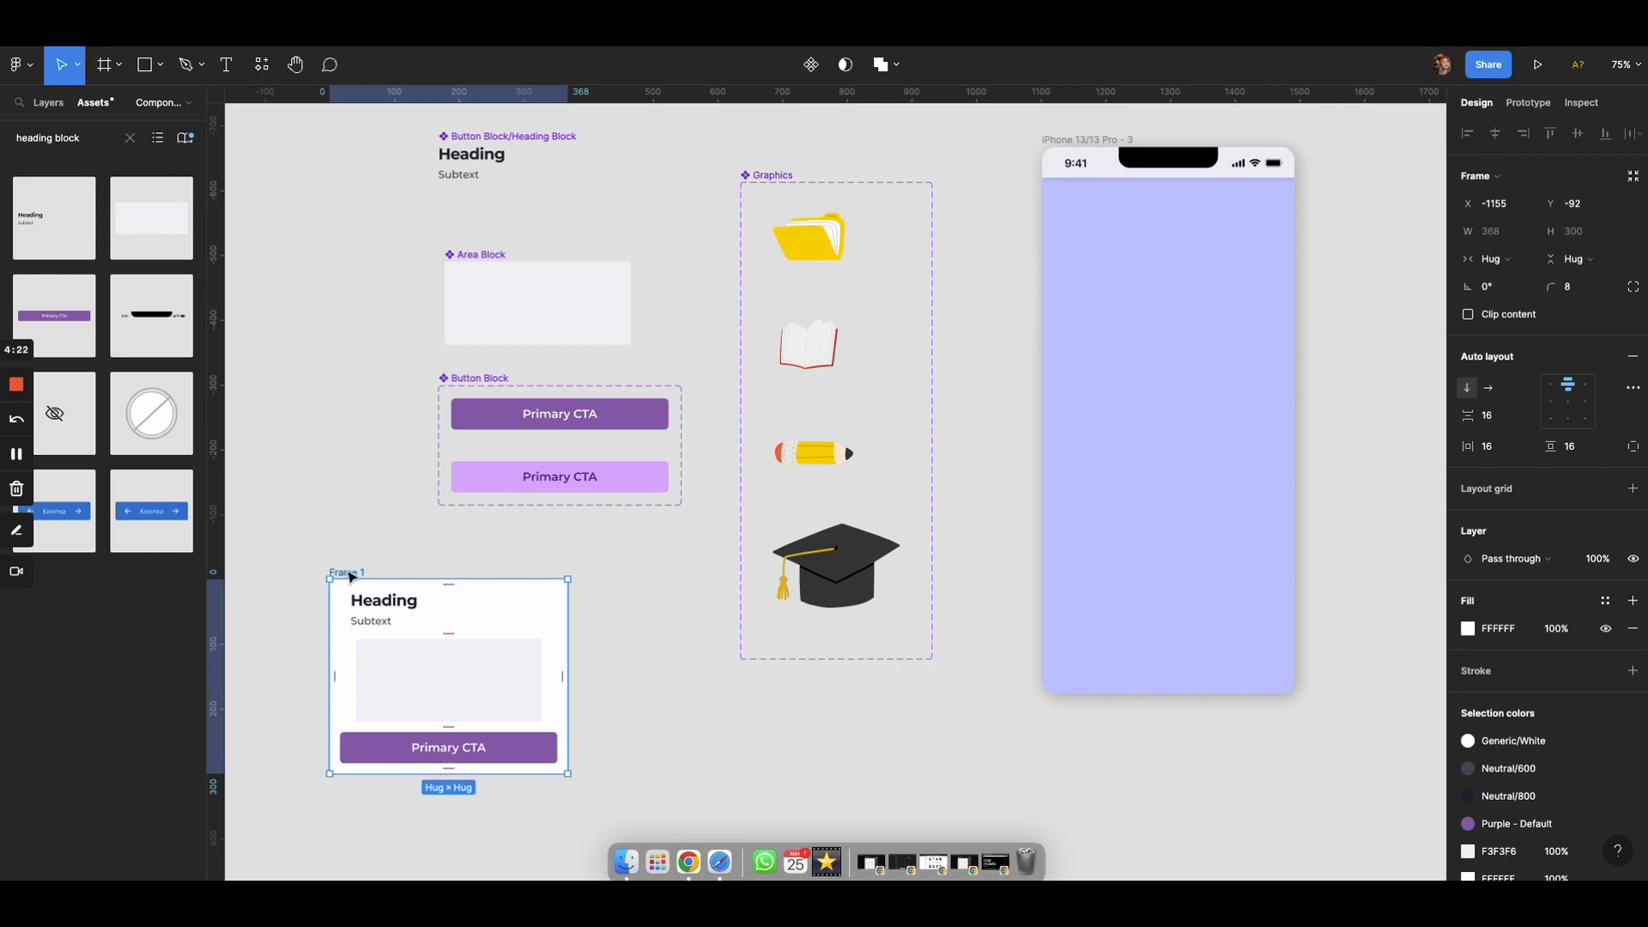
Rename the card frame as ".root--Card" and turn it into a component
{"action": "double_click", "coordinate": [346, 572]}
{"action": "left_click", "coordinate": [434, 515]}
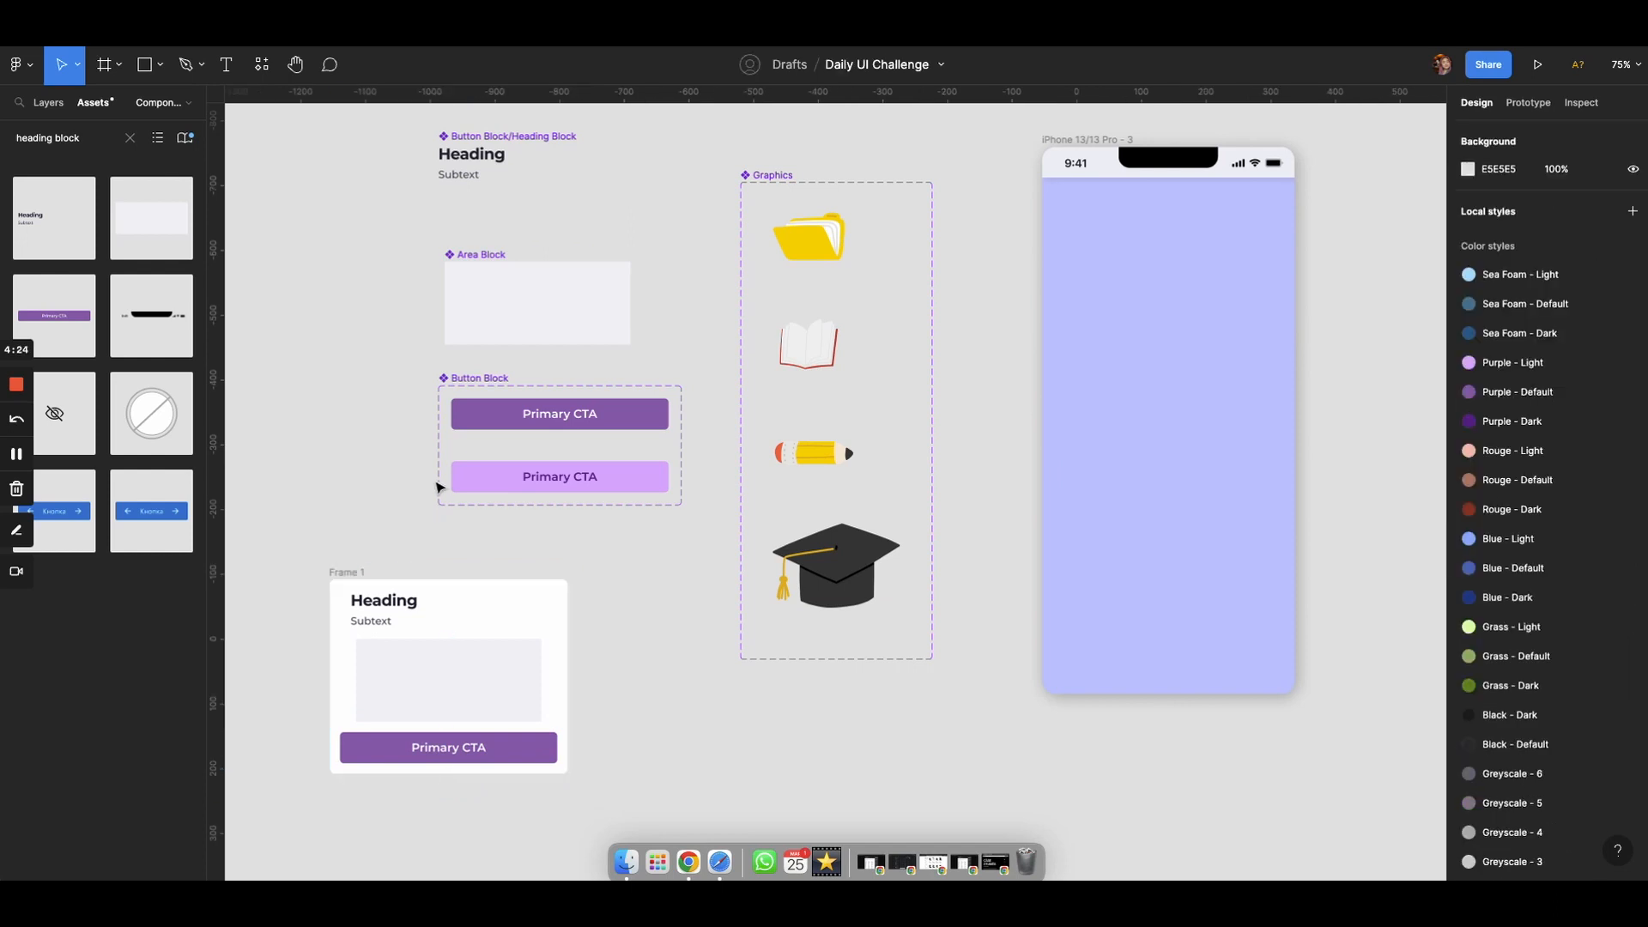
{"action": "double_click", "coordinate": [348, 571]}
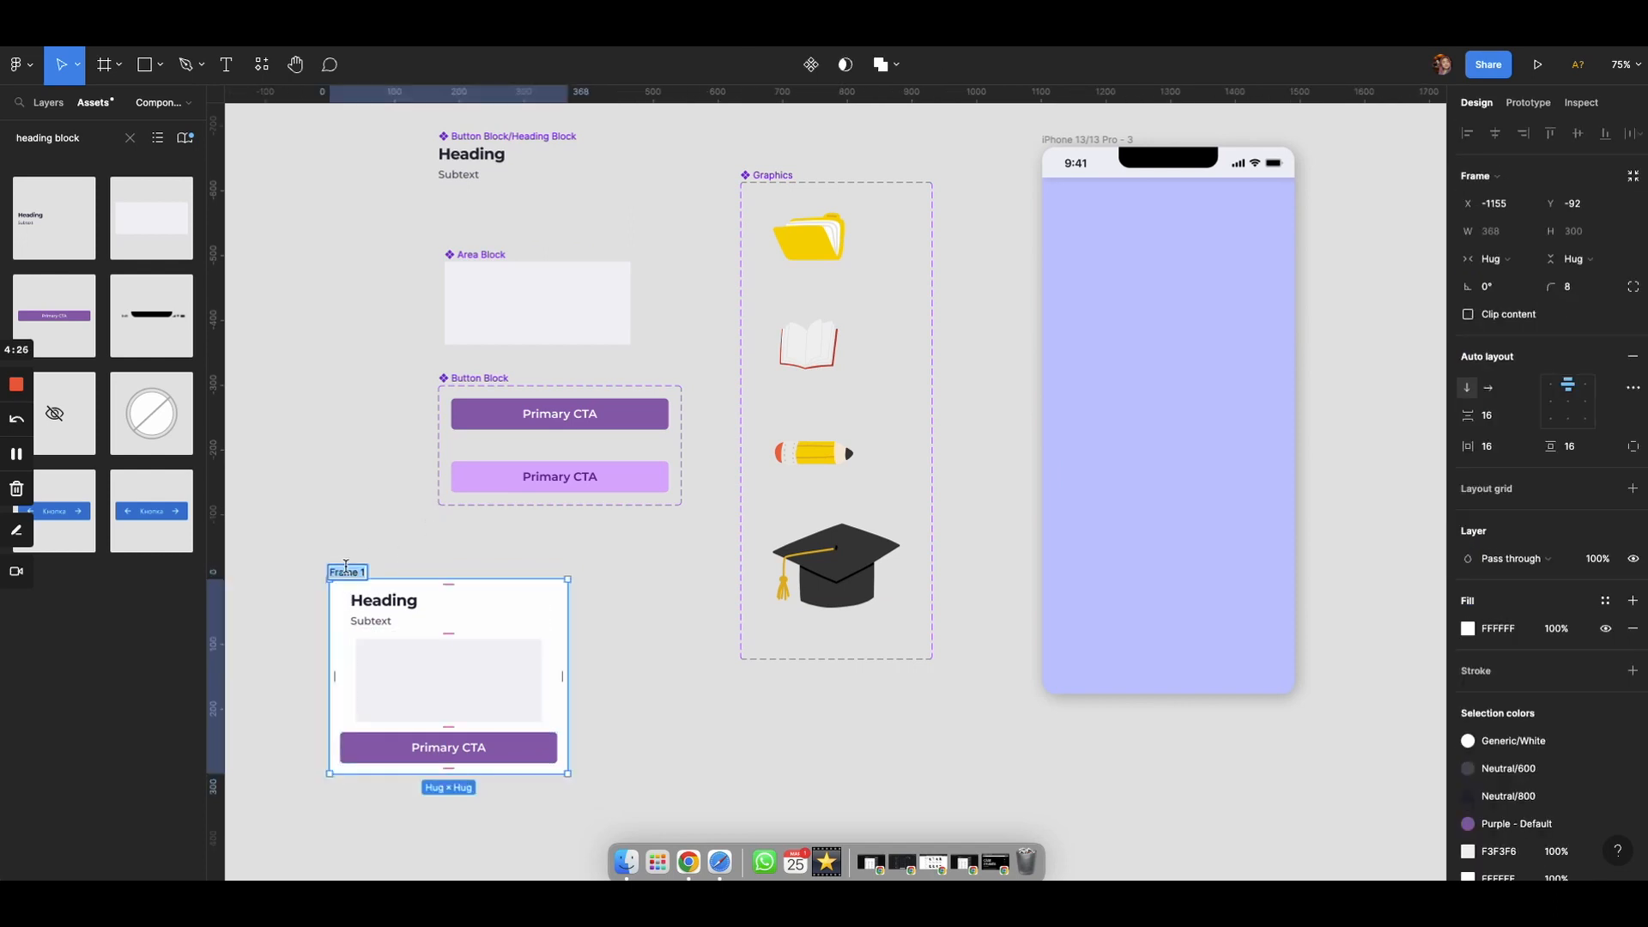
{"action": "key", "text": "BackSpace"}
{"action": "type", "text": ".root"}
{"action": "type", "text": "--car"}
{"action": "key", "text": "BackSpace"}
{"action": "key", "text": "BackSpace"}
{"action": "key", "text": "BackSpace"}
{"action": "type", "text": "ard"}
{"action": "key", "text": "Return"}
{"action": "left_click", "coordinate": [811, 67]}
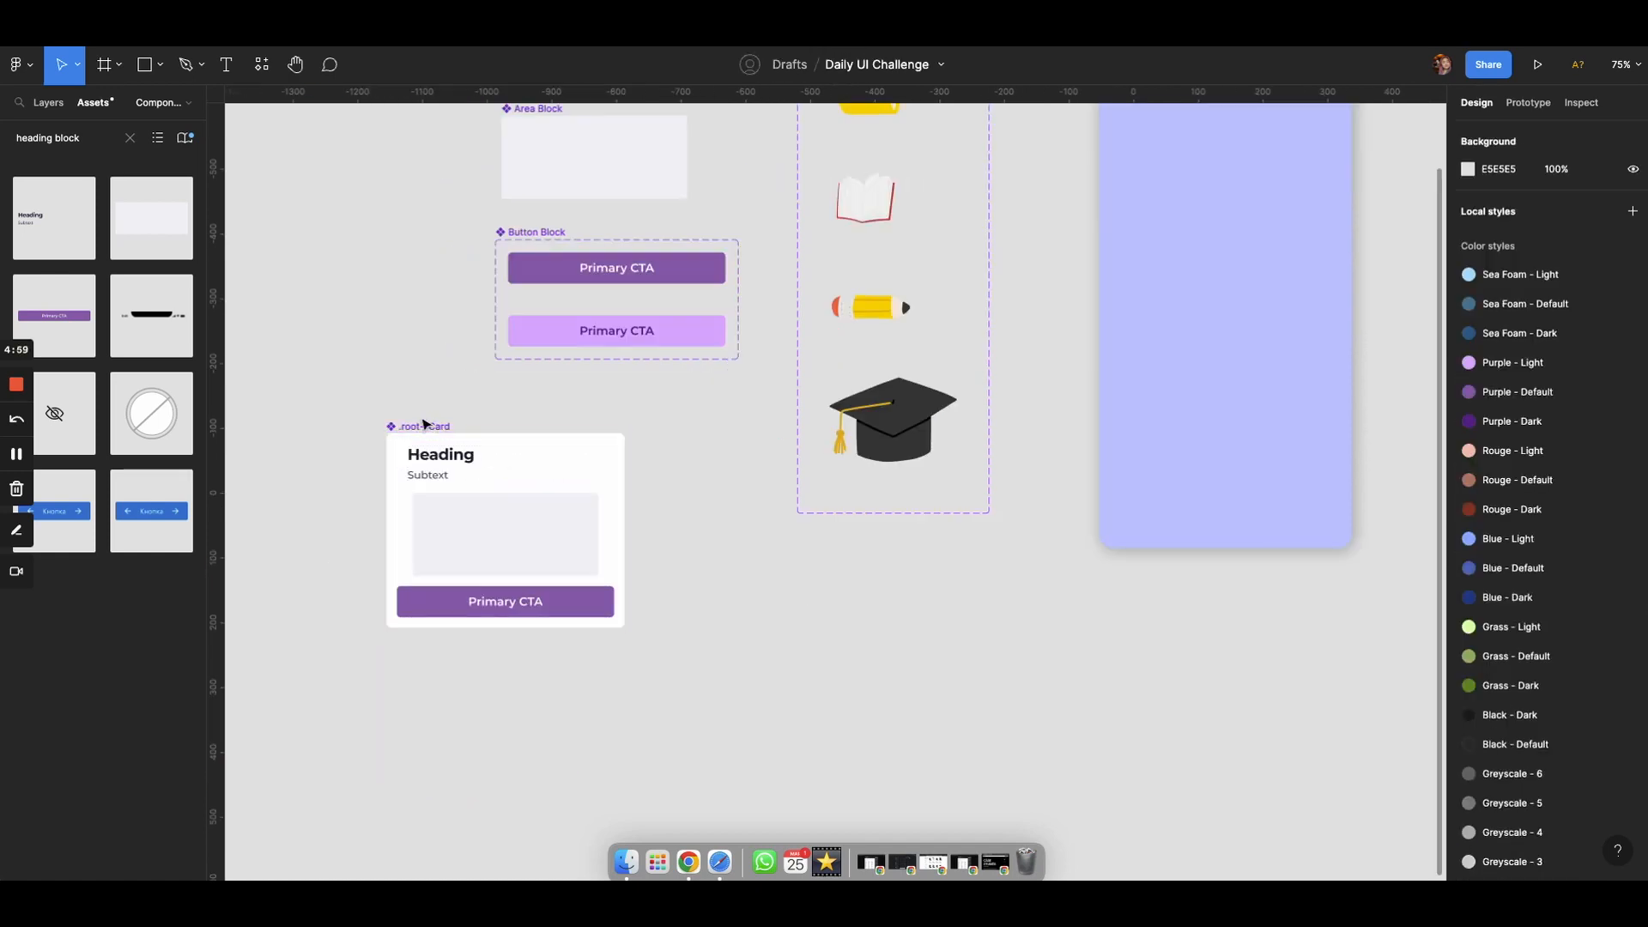
Place two instances of the .root--Card component side by side in the row below it
{"action": "left_click", "coordinate": [421, 428]}
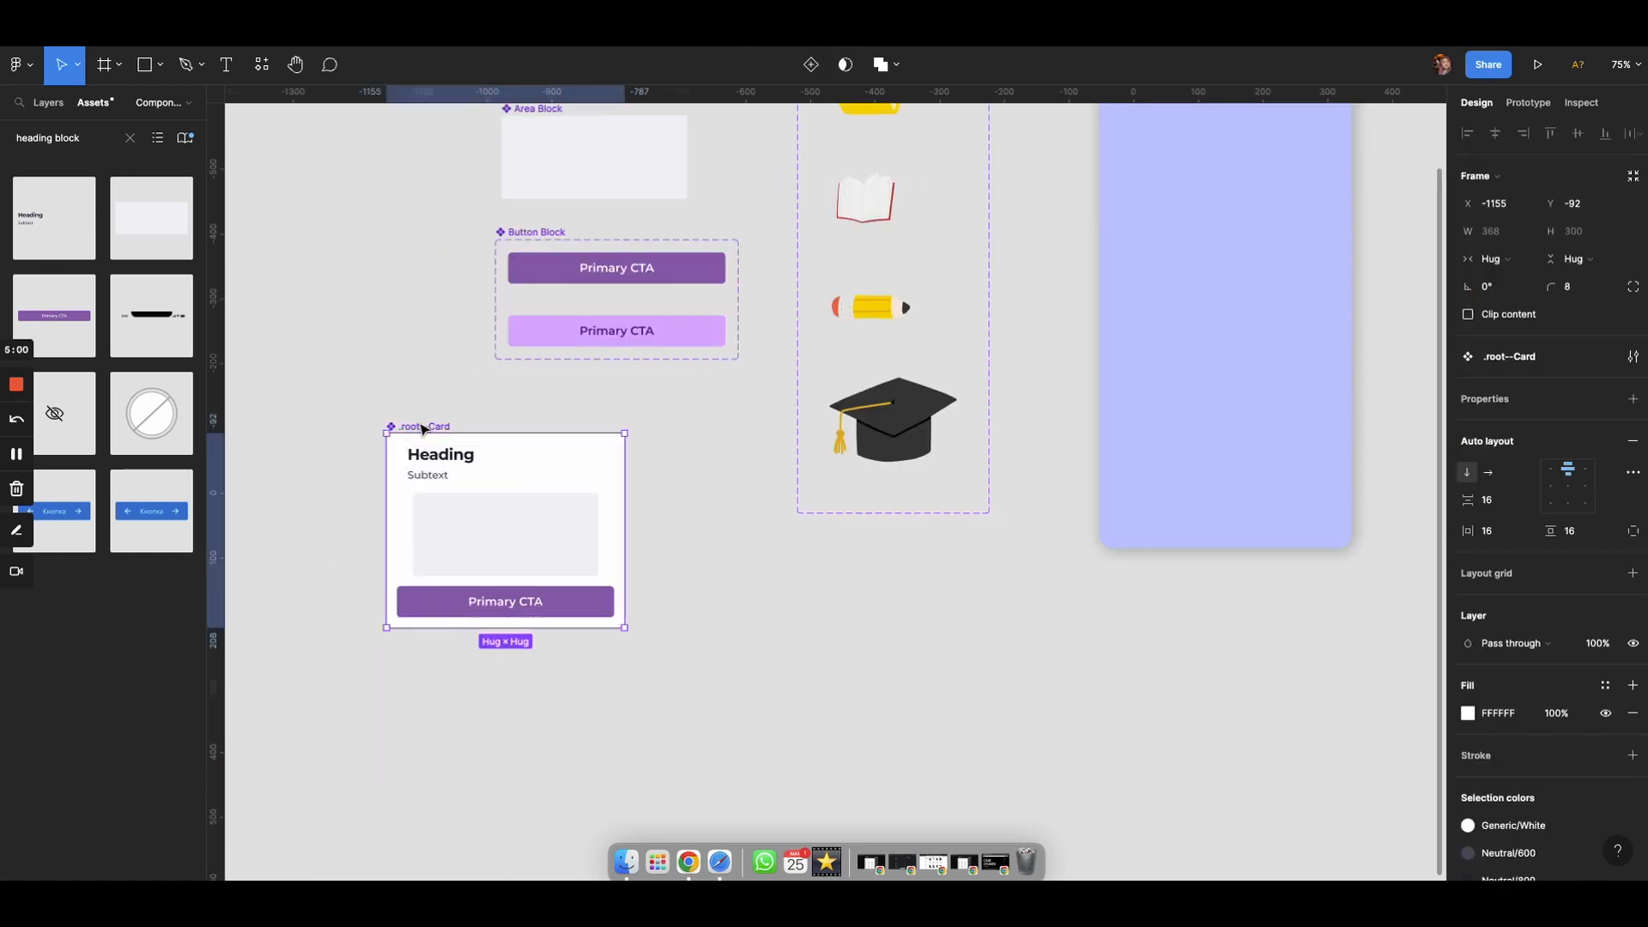
{"action": "left_click_drag", "start_coordinate": [460, 481], "coordinate": [460, 706]}
{"action": "left_click", "coordinate": [415, 428]}
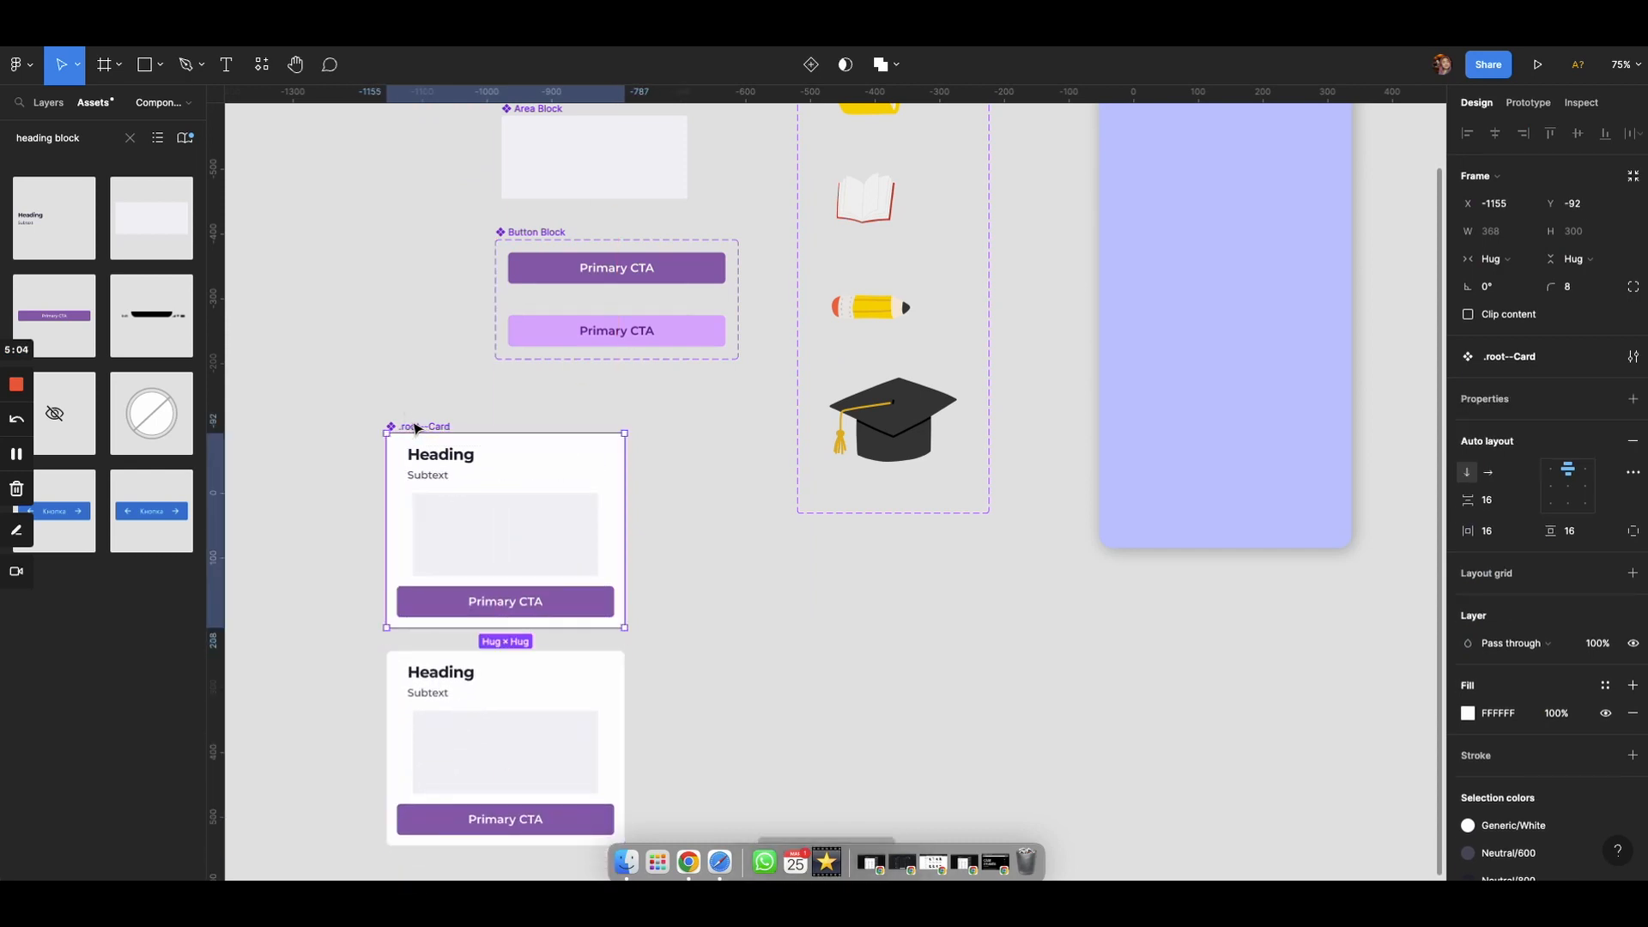
{"action": "left_click_drag", "start_coordinate": [498, 512], "coordinate": [752, 727]}
{"action": "scroll", "coordinate": [754, 729], "scroll_direction": "down", "scroll_amount": 3}
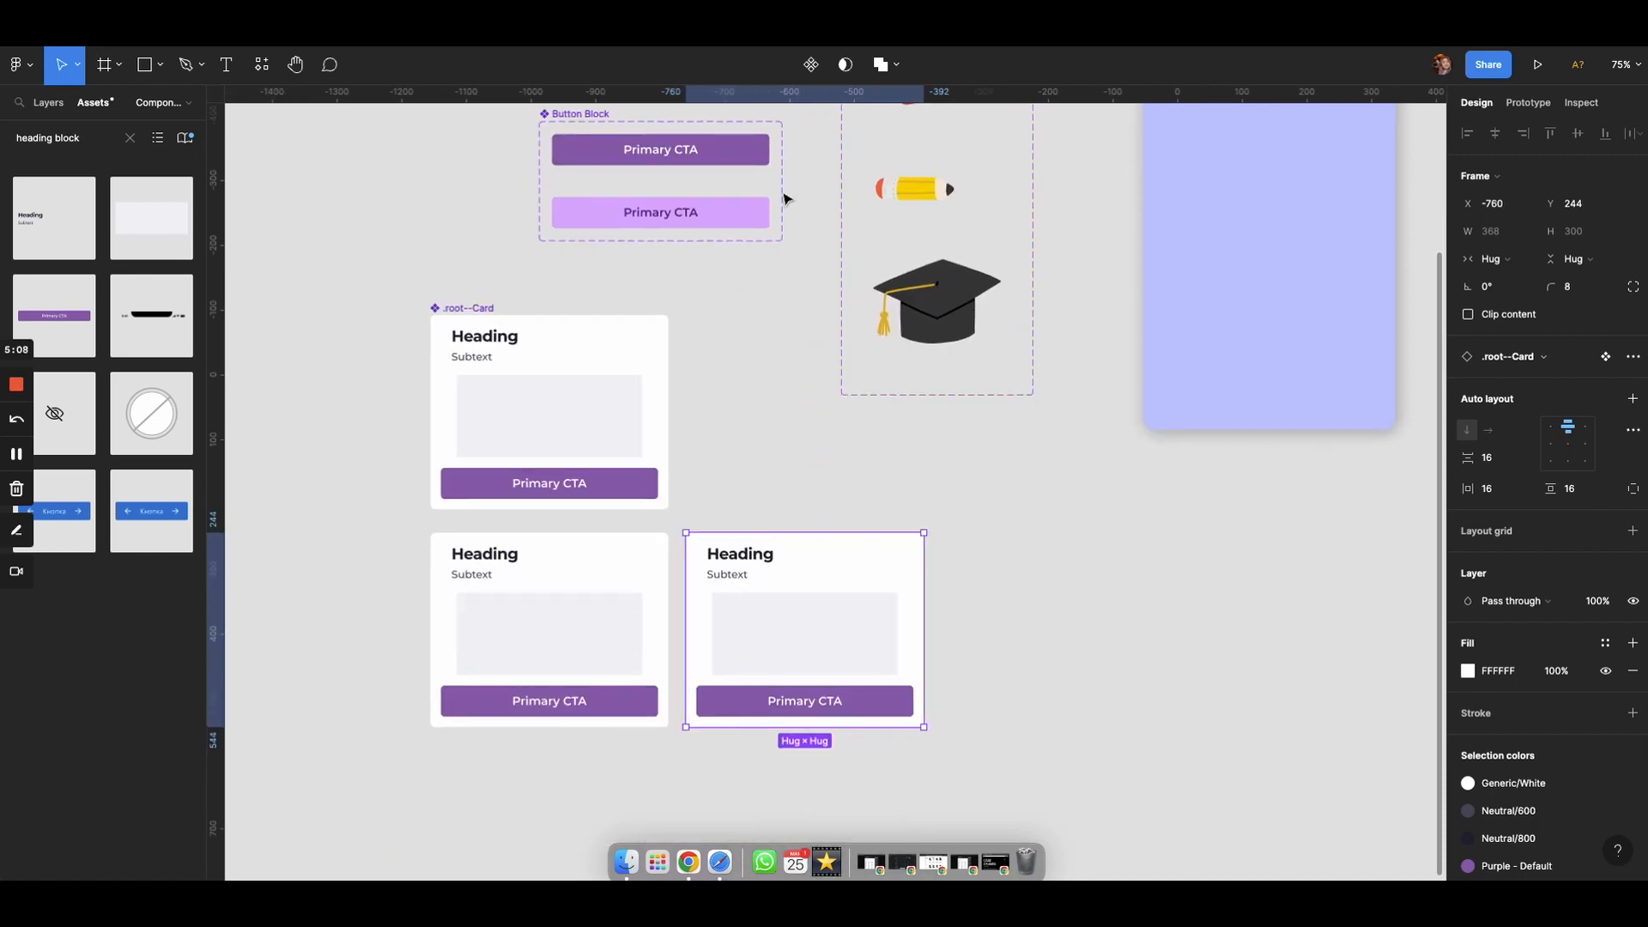
Turn the two lower card instances into components and name them "Card/ light" and "Card/dark"
{"action": "left_click", "coordinate": [533, 588]}
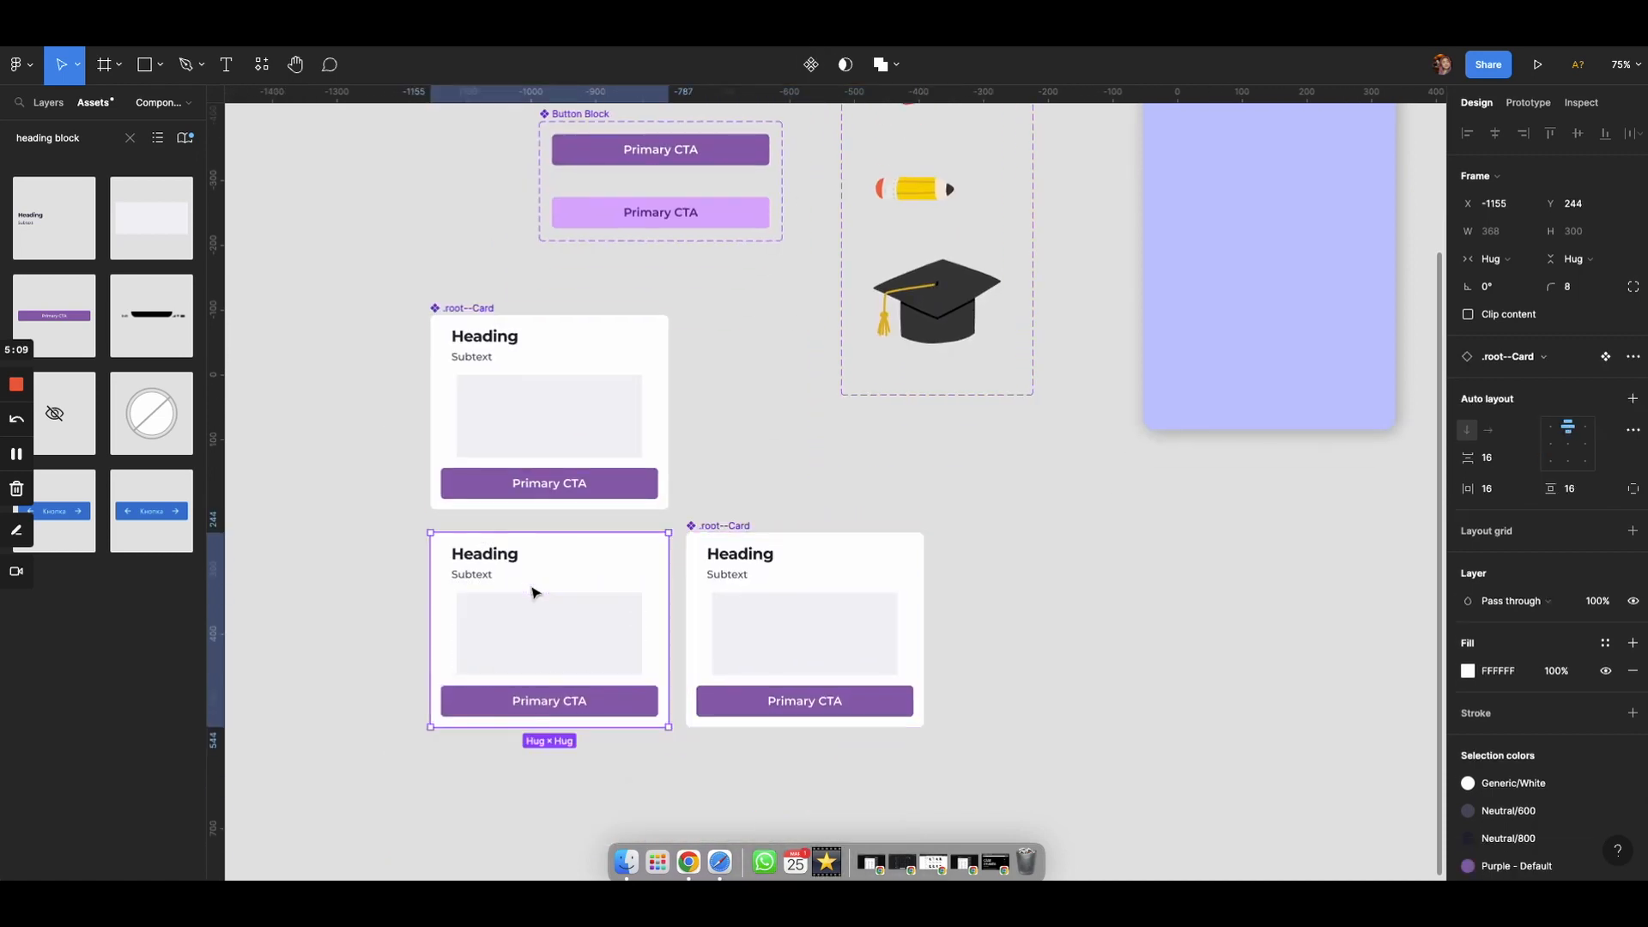
{"action": "left_click", "coordinate": [809, 66]}
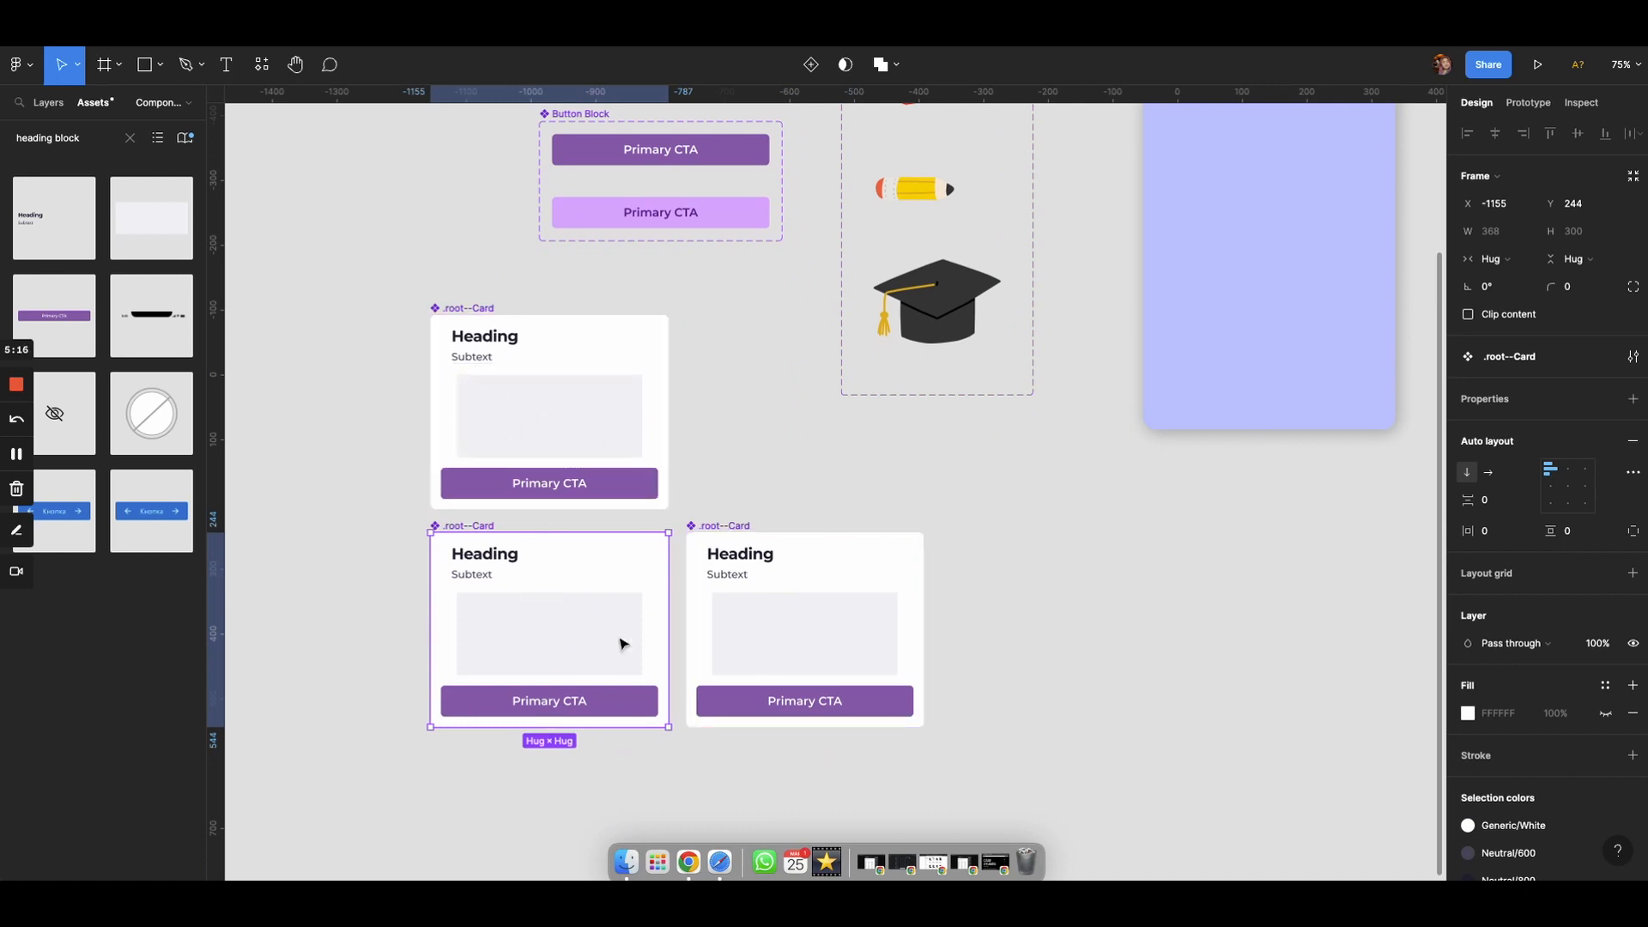
{"action": "double_click", "coordinate": [467, 525]}
{"action": "type", "text": "Card/ light"}
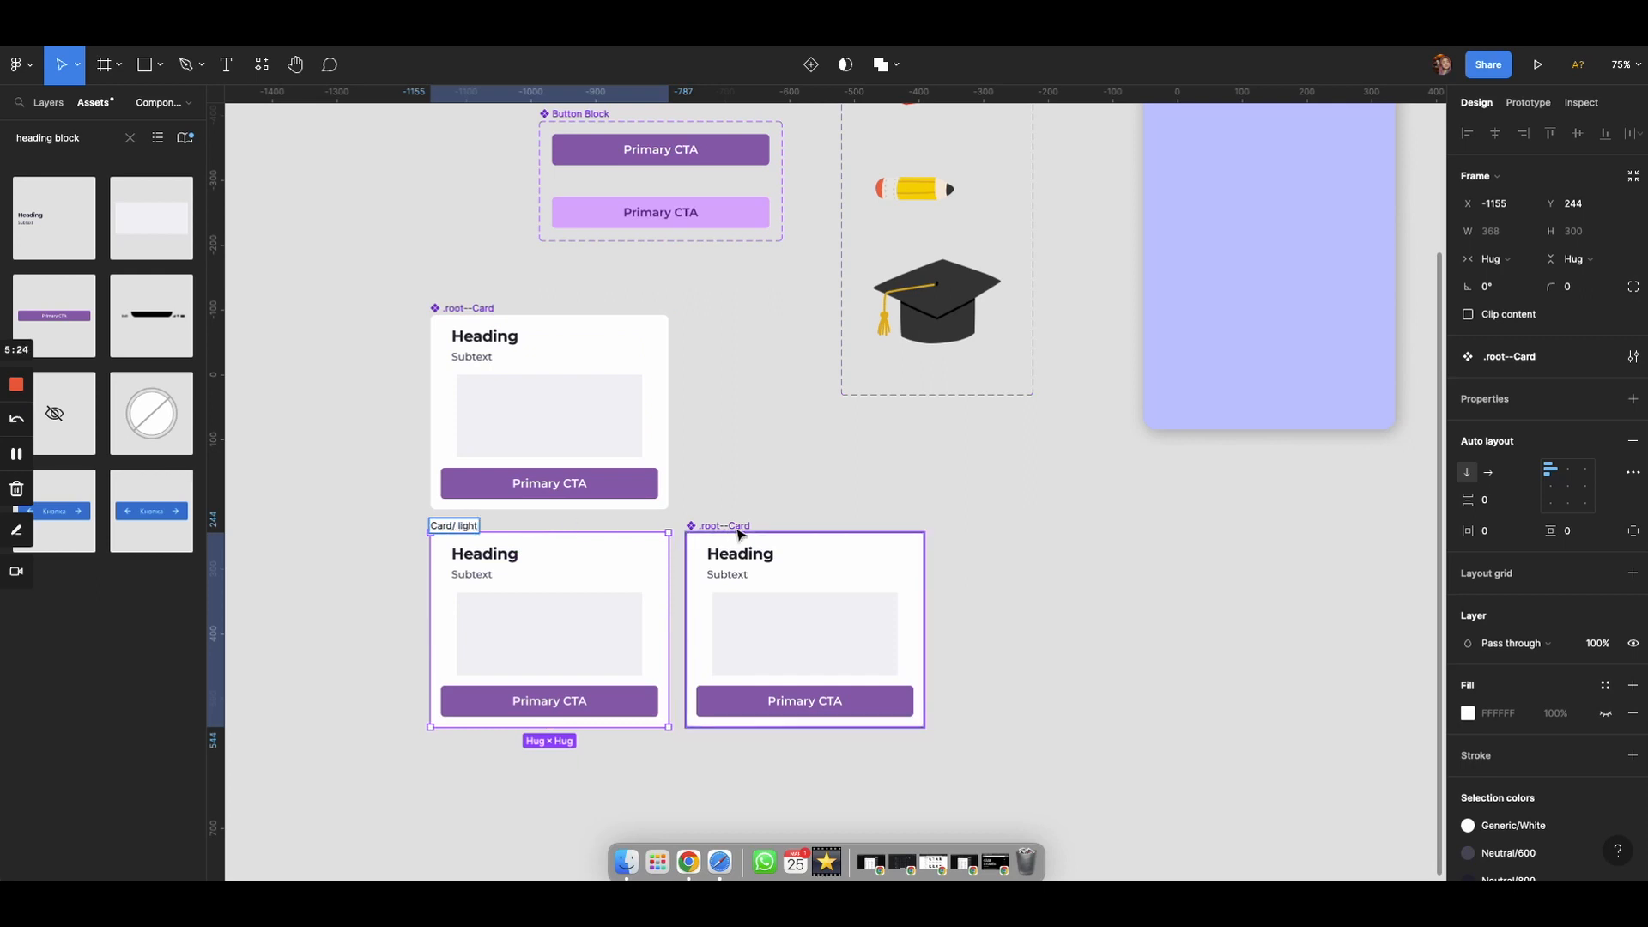
{"action": "double_click", "coordinate": [742, 526]}
{"action": "type", "text": "Car"}
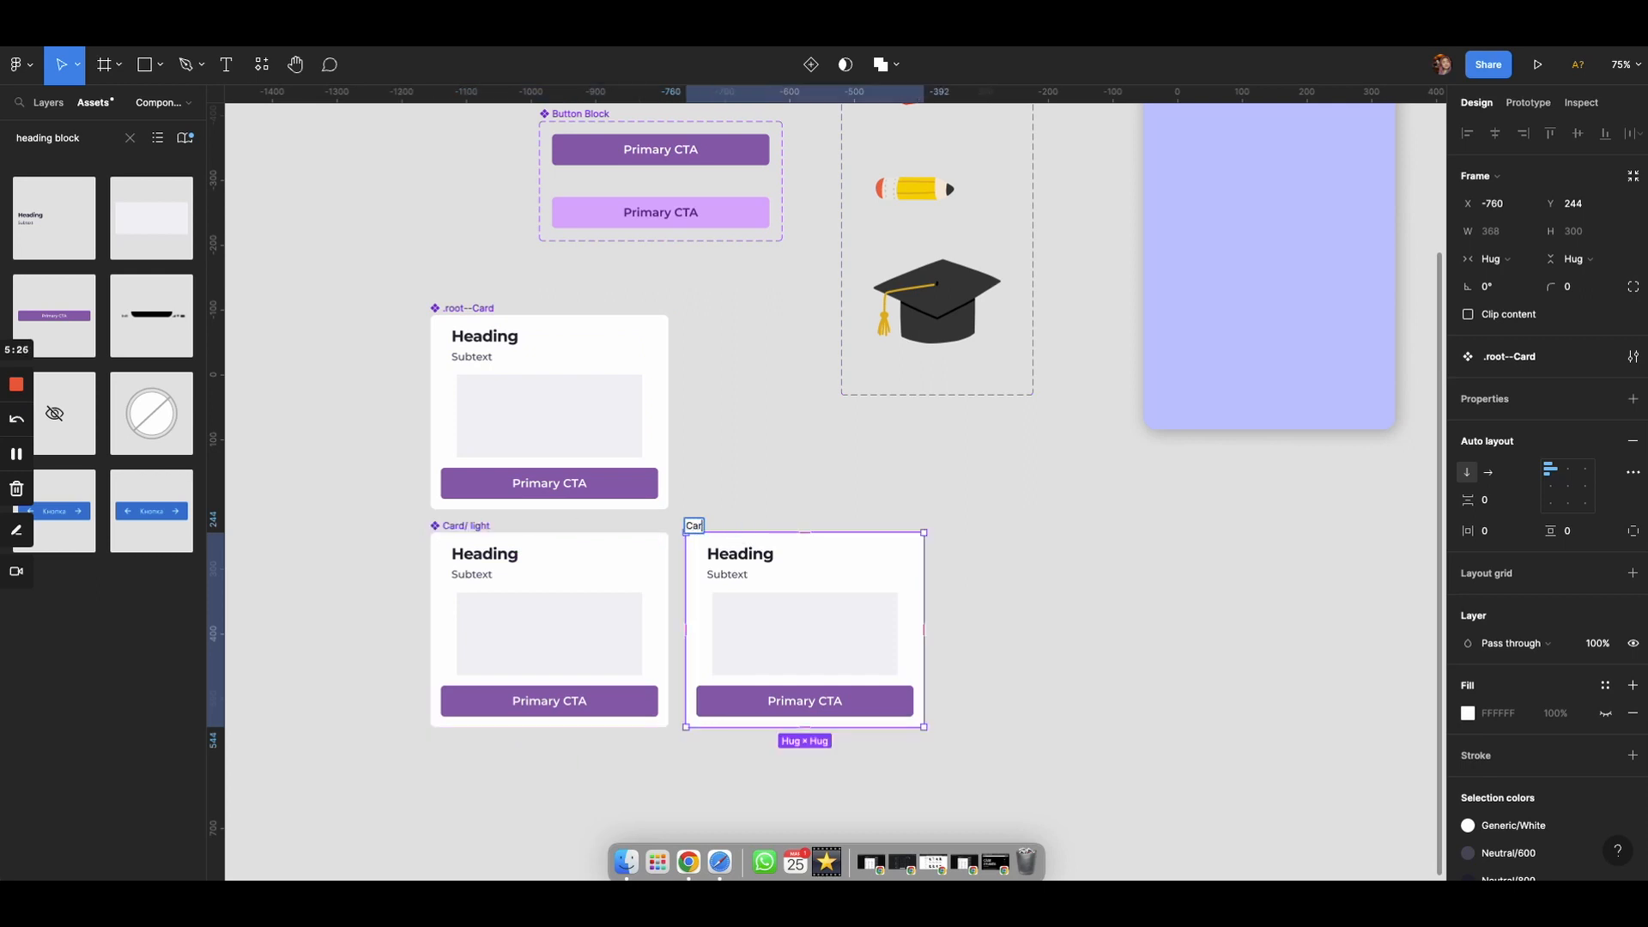
{"action": "type", "text": "d/dark"}
{"action": "key", "text": "Return"}
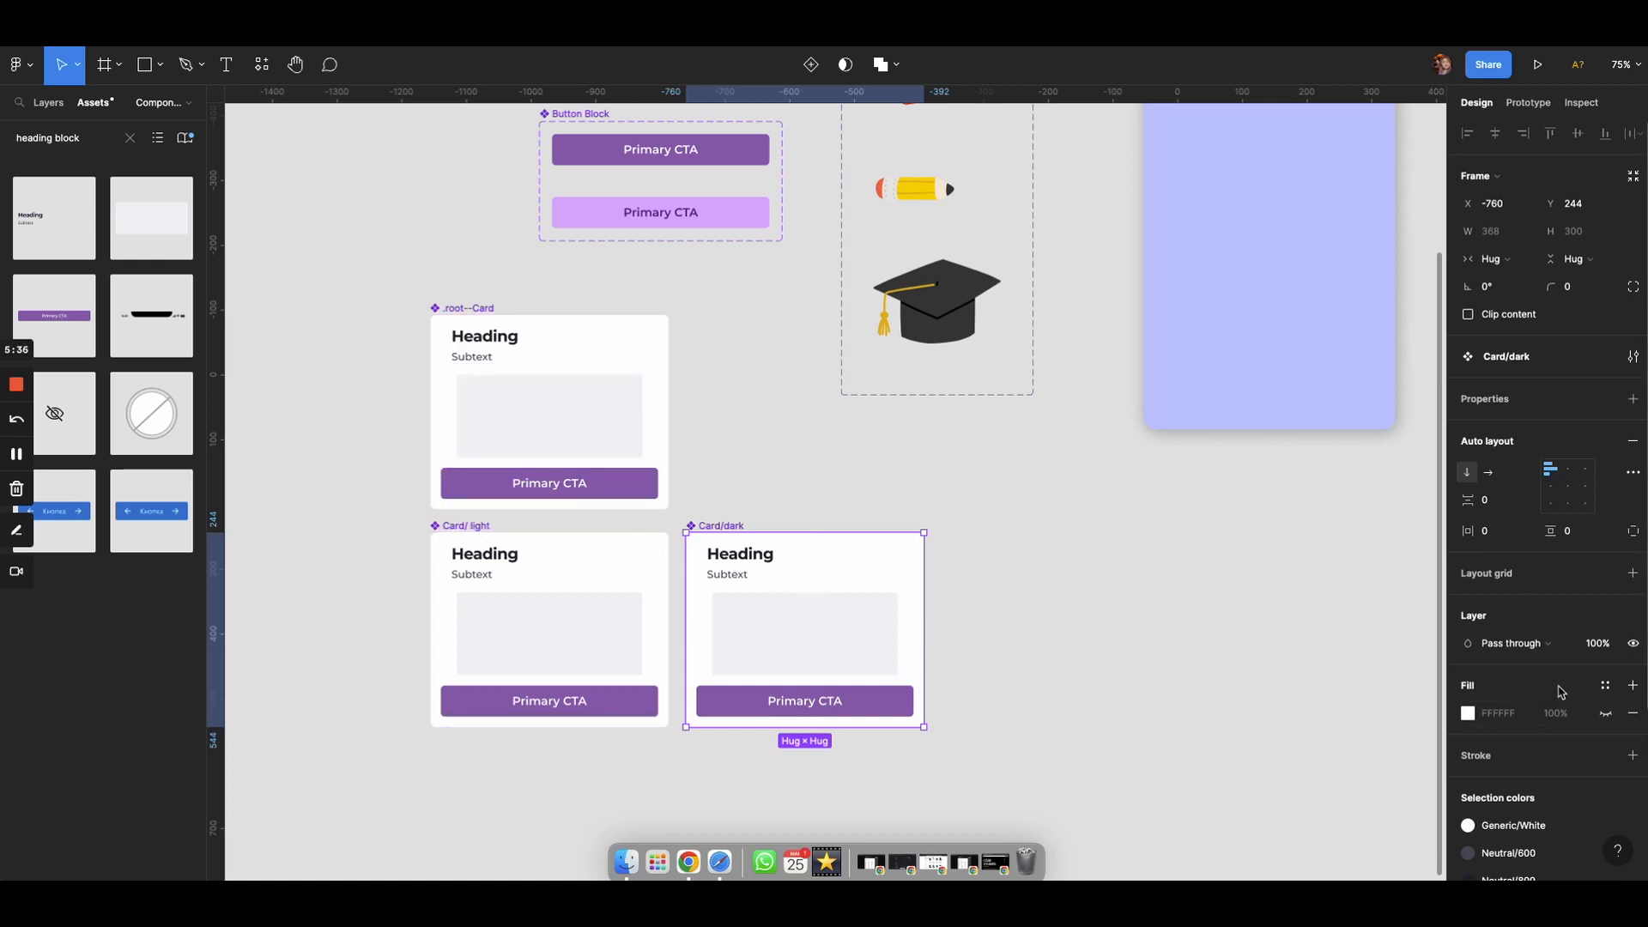
Open the fill colour of the card instance nested inside the Card/dark component
{"action": "left_click", "coordinate": [900, 563]}
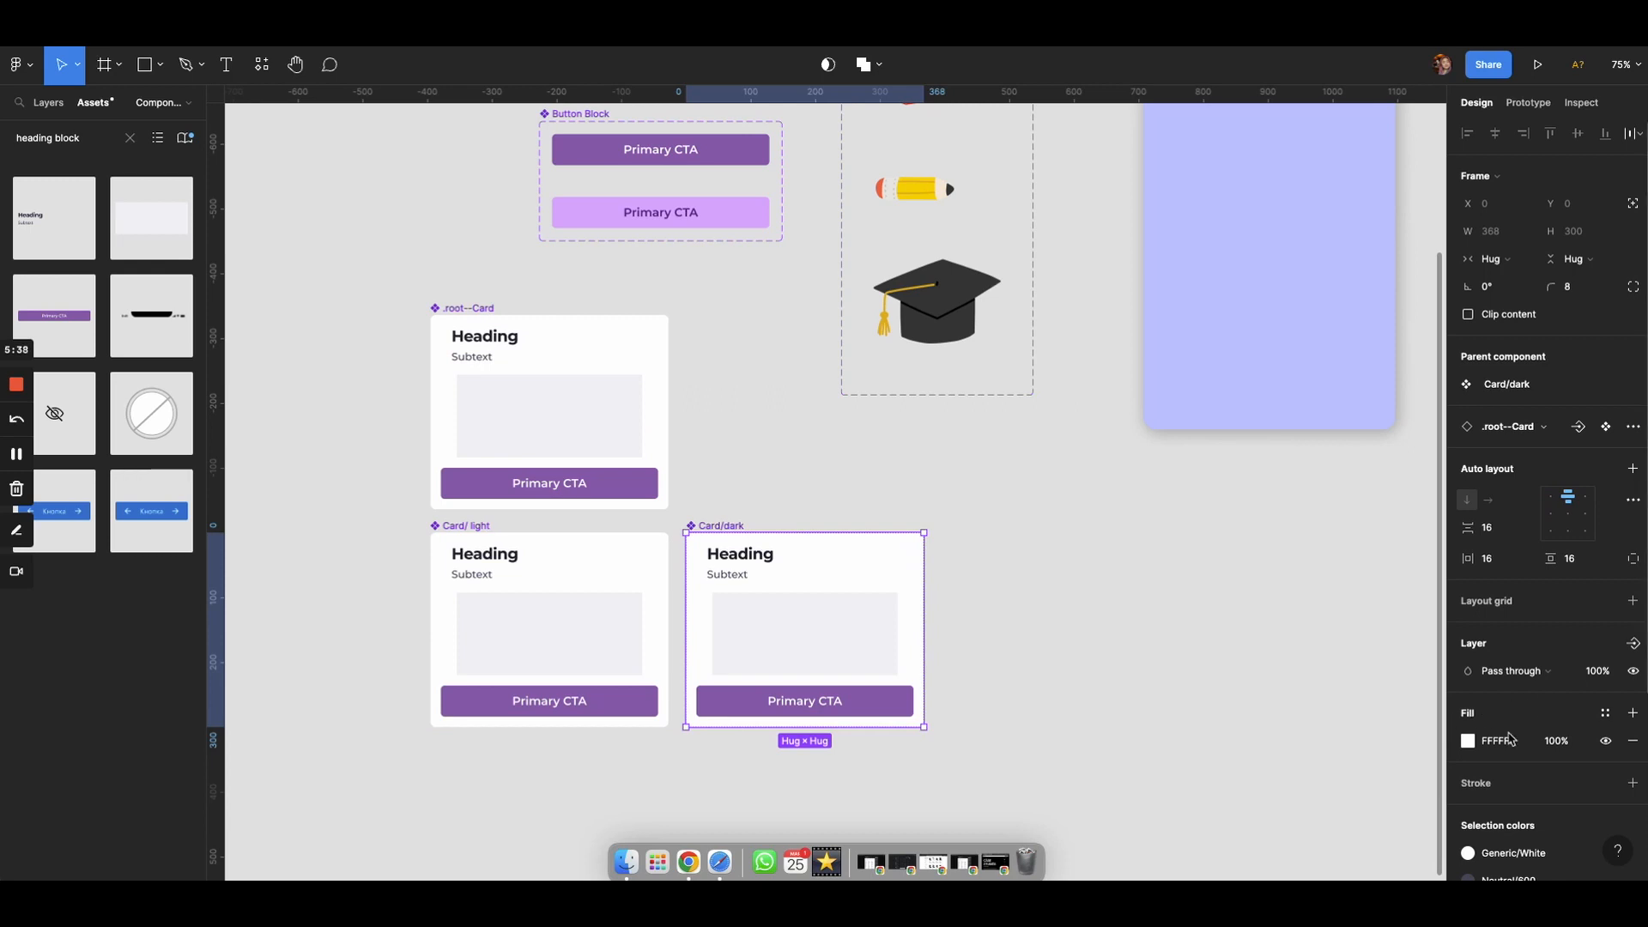
{"action": "left_click", "coordinate": [1467, 740]}
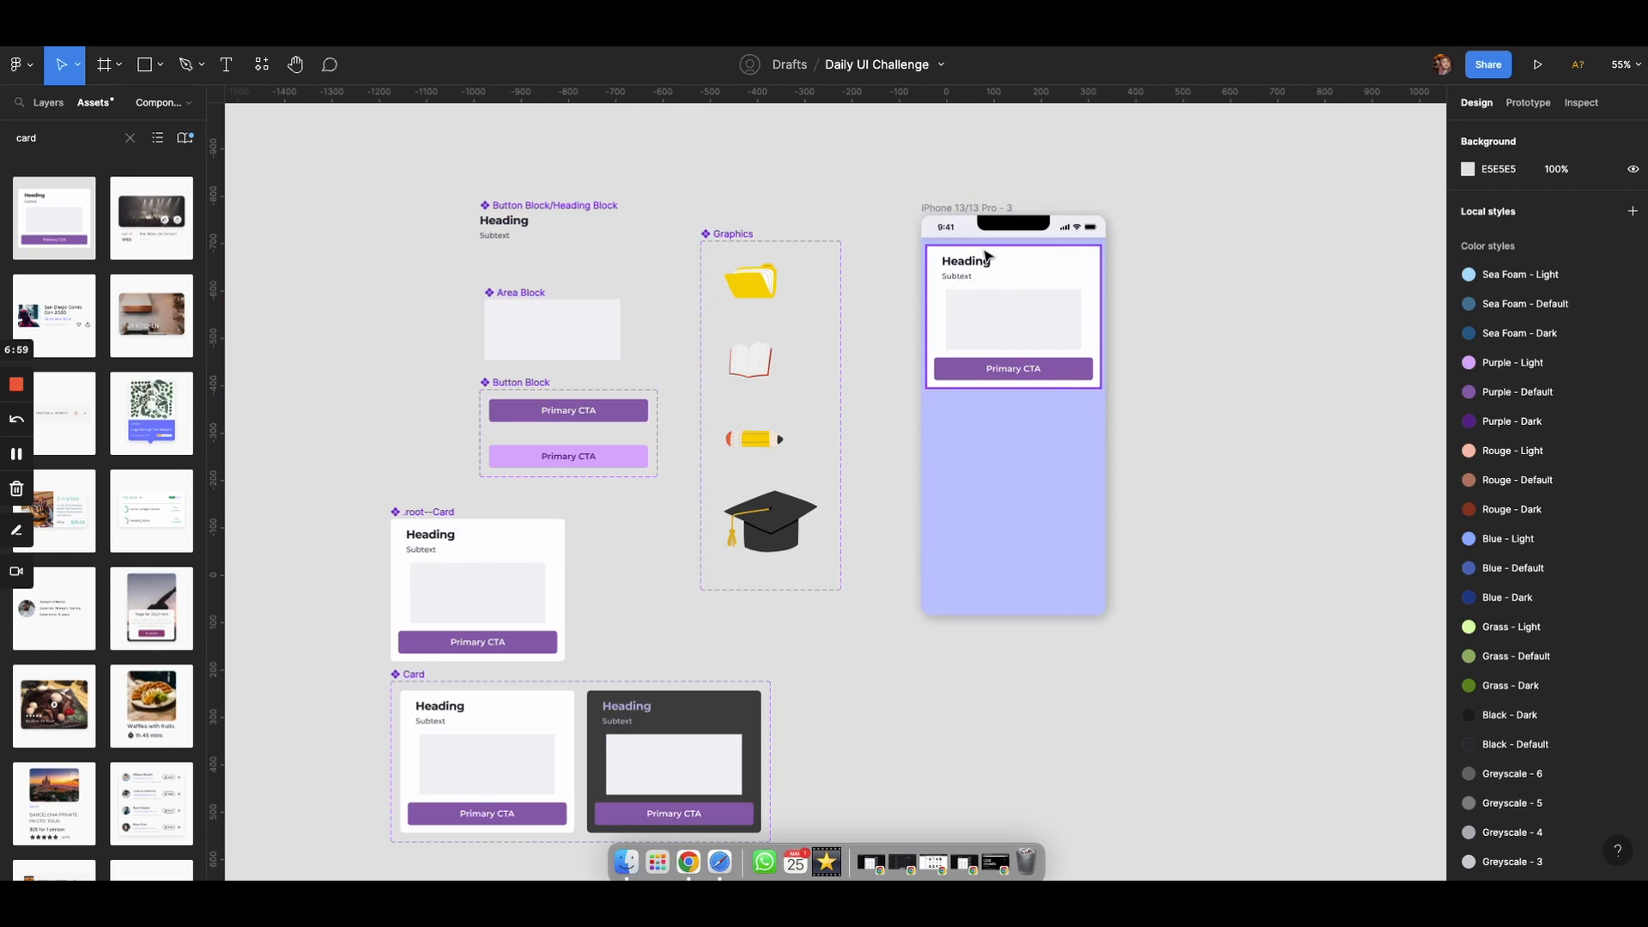
Duplicate the iPhone 13/13 Pro - 3 frame twice
{"action": "left_click", "coordinate": [1002, 208]}
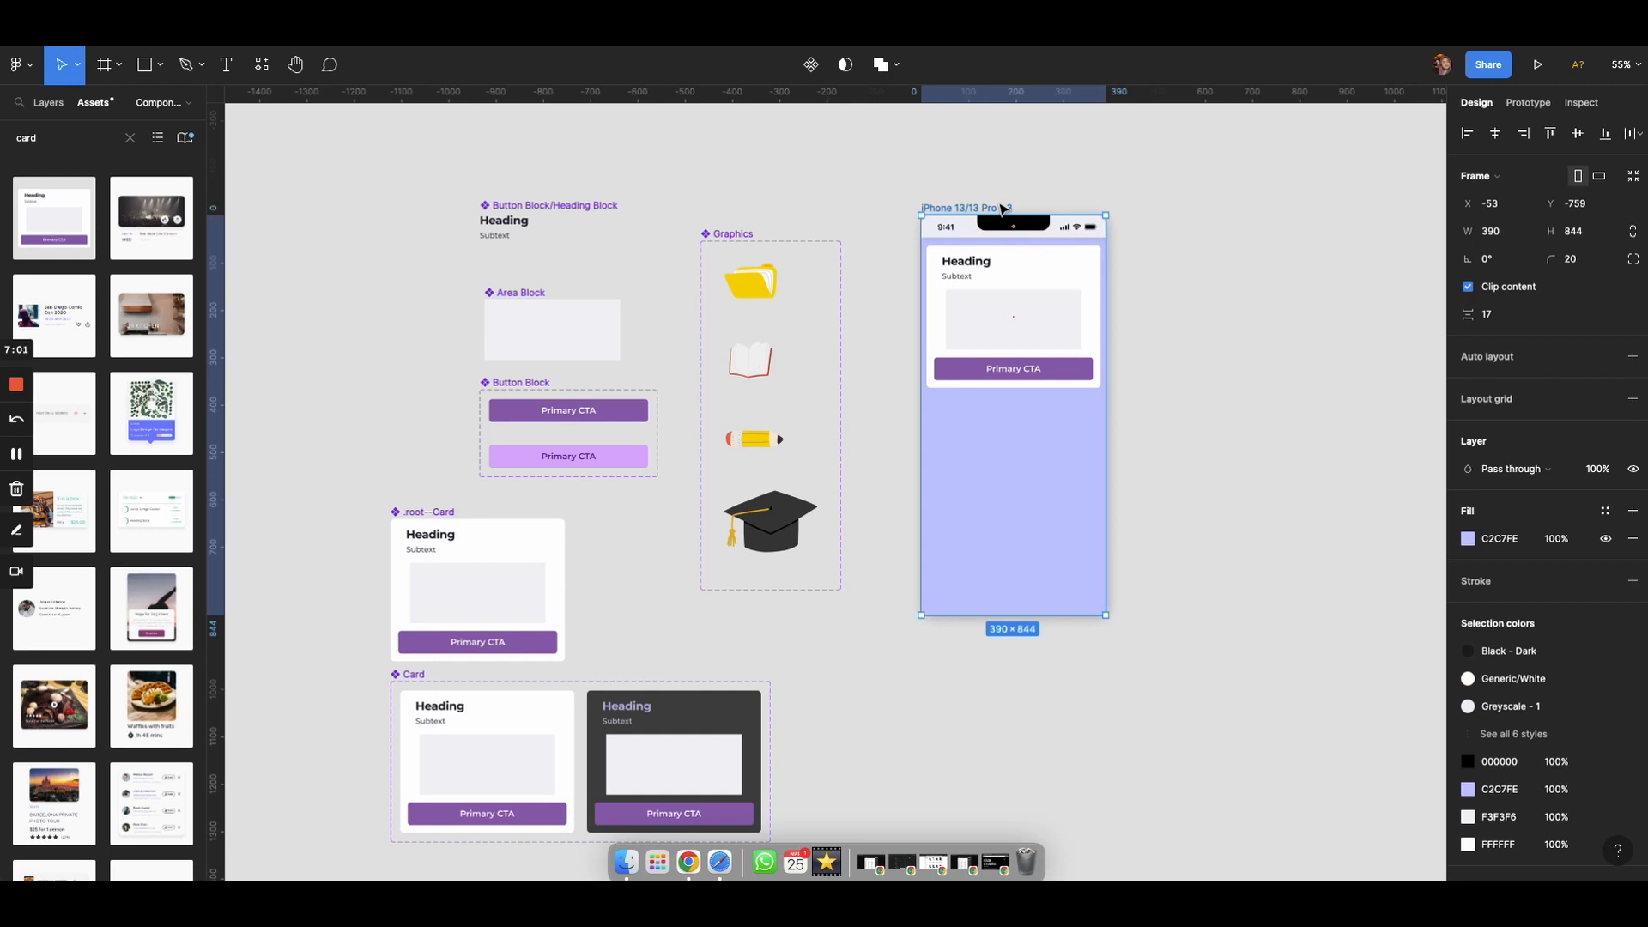
{"action": "key", "text": "super+d"}
{"action": "key", "text": "super+d"}
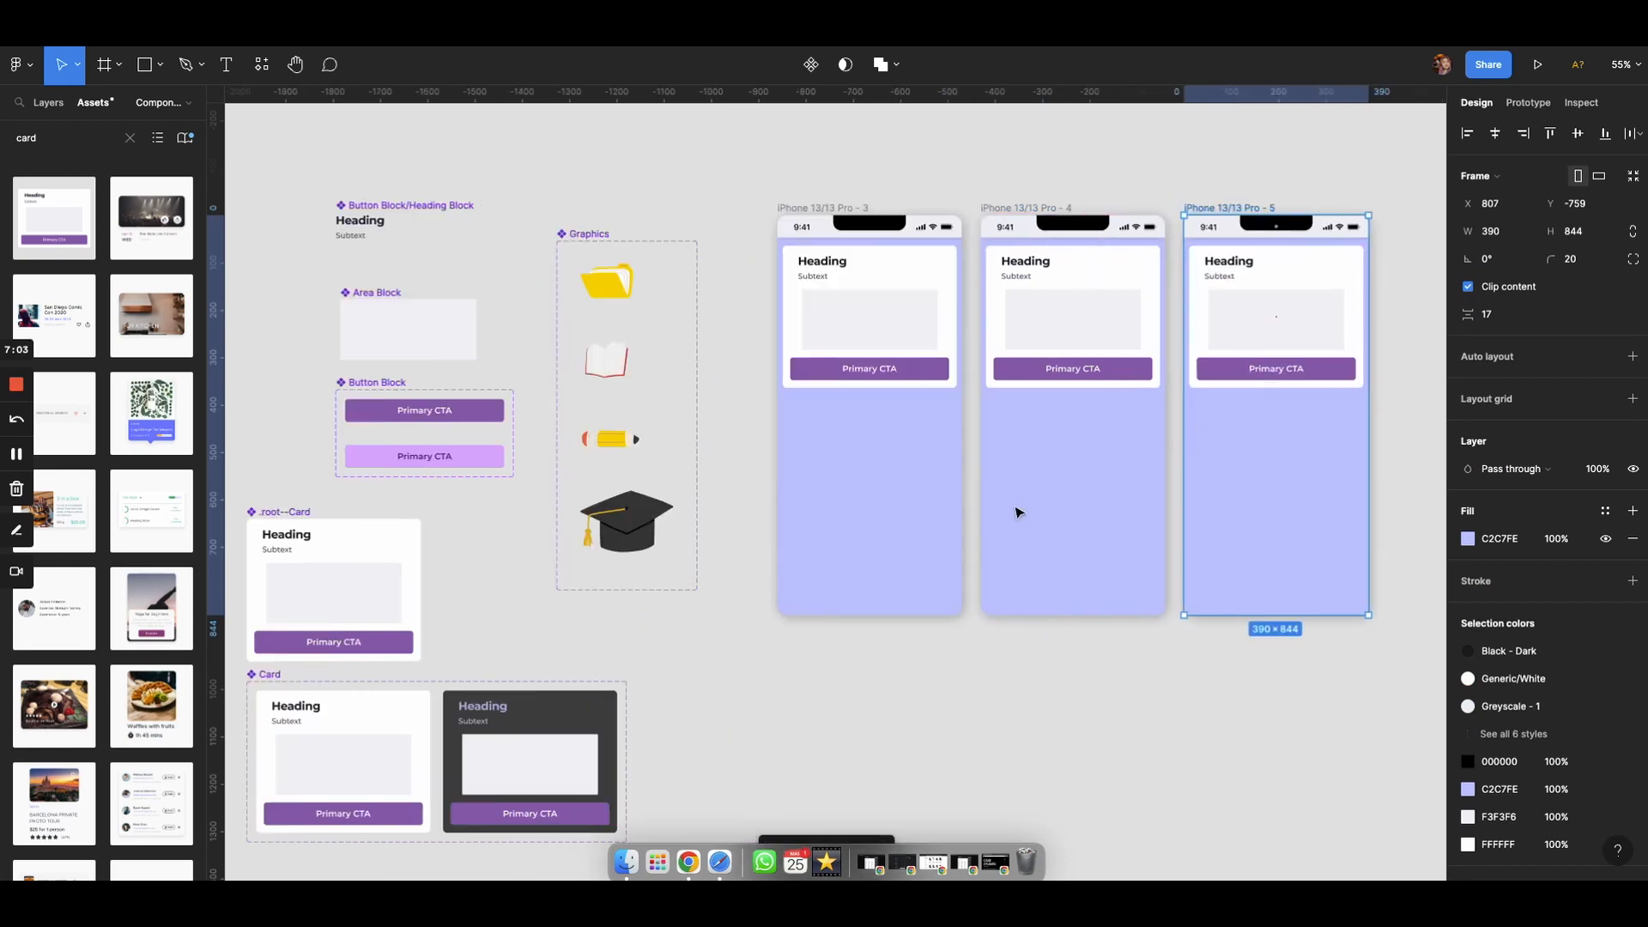
{"action": "scroll", "coordinate": [1015, 512], "scroll_direction": "left", "scroll_amount": 2}
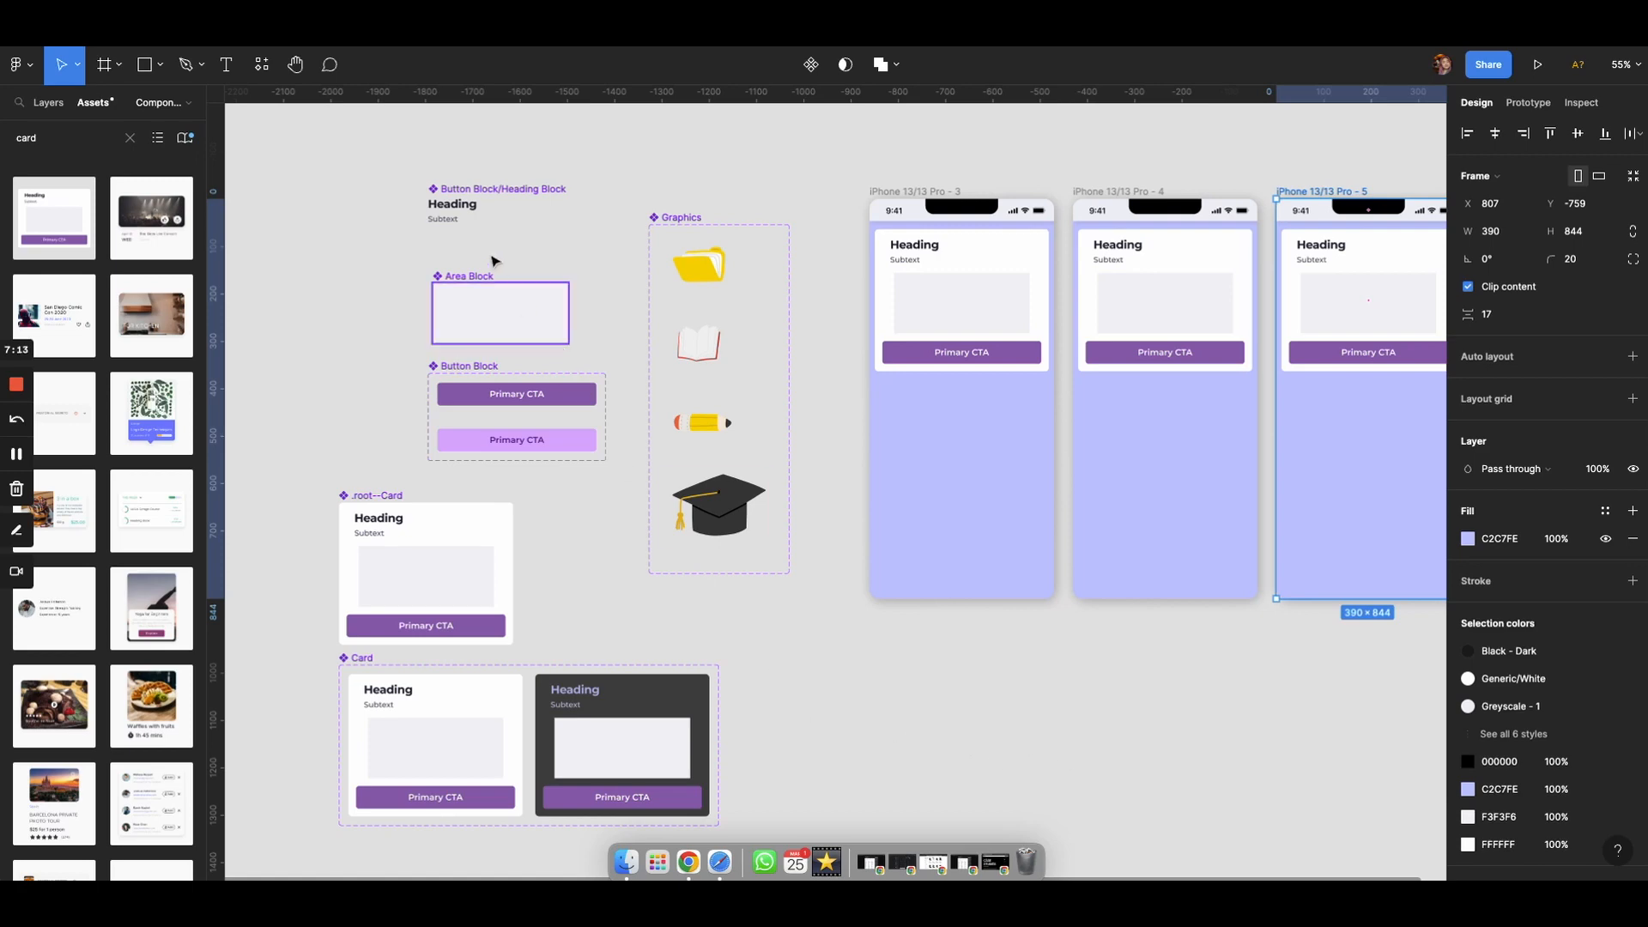
Try a font size of 50 on the Heading Block component's subtext, and set it back to 16
{"action": "left_click", "coordinate": [388, 186]}
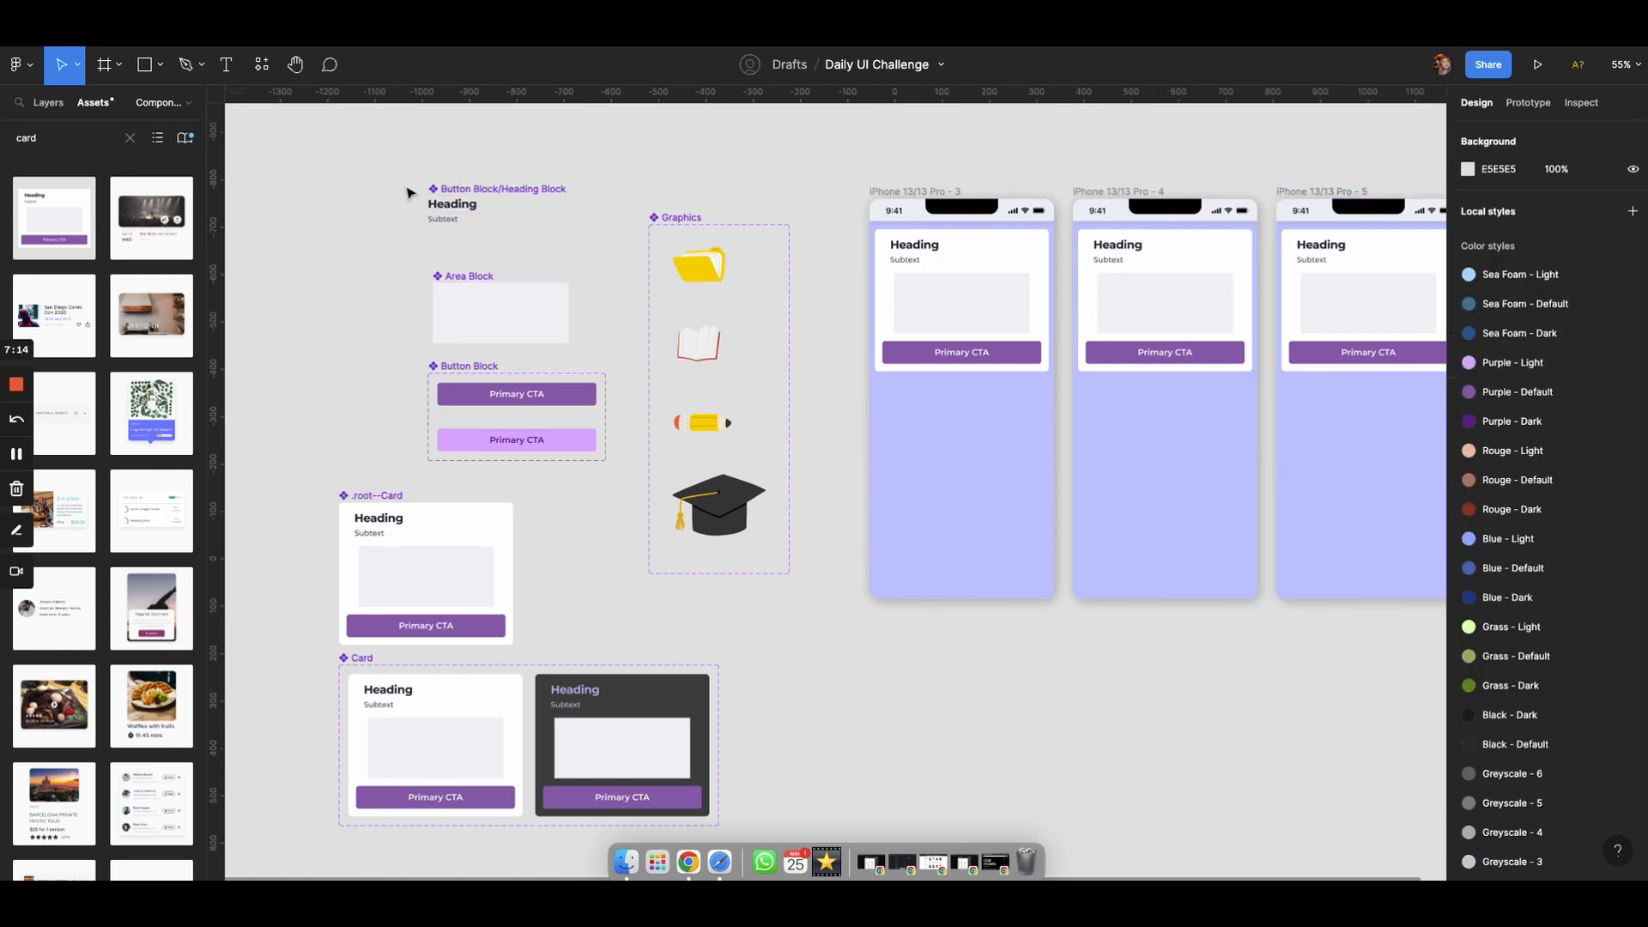
{"action": "double_click", "coordinate": [445, 225]}
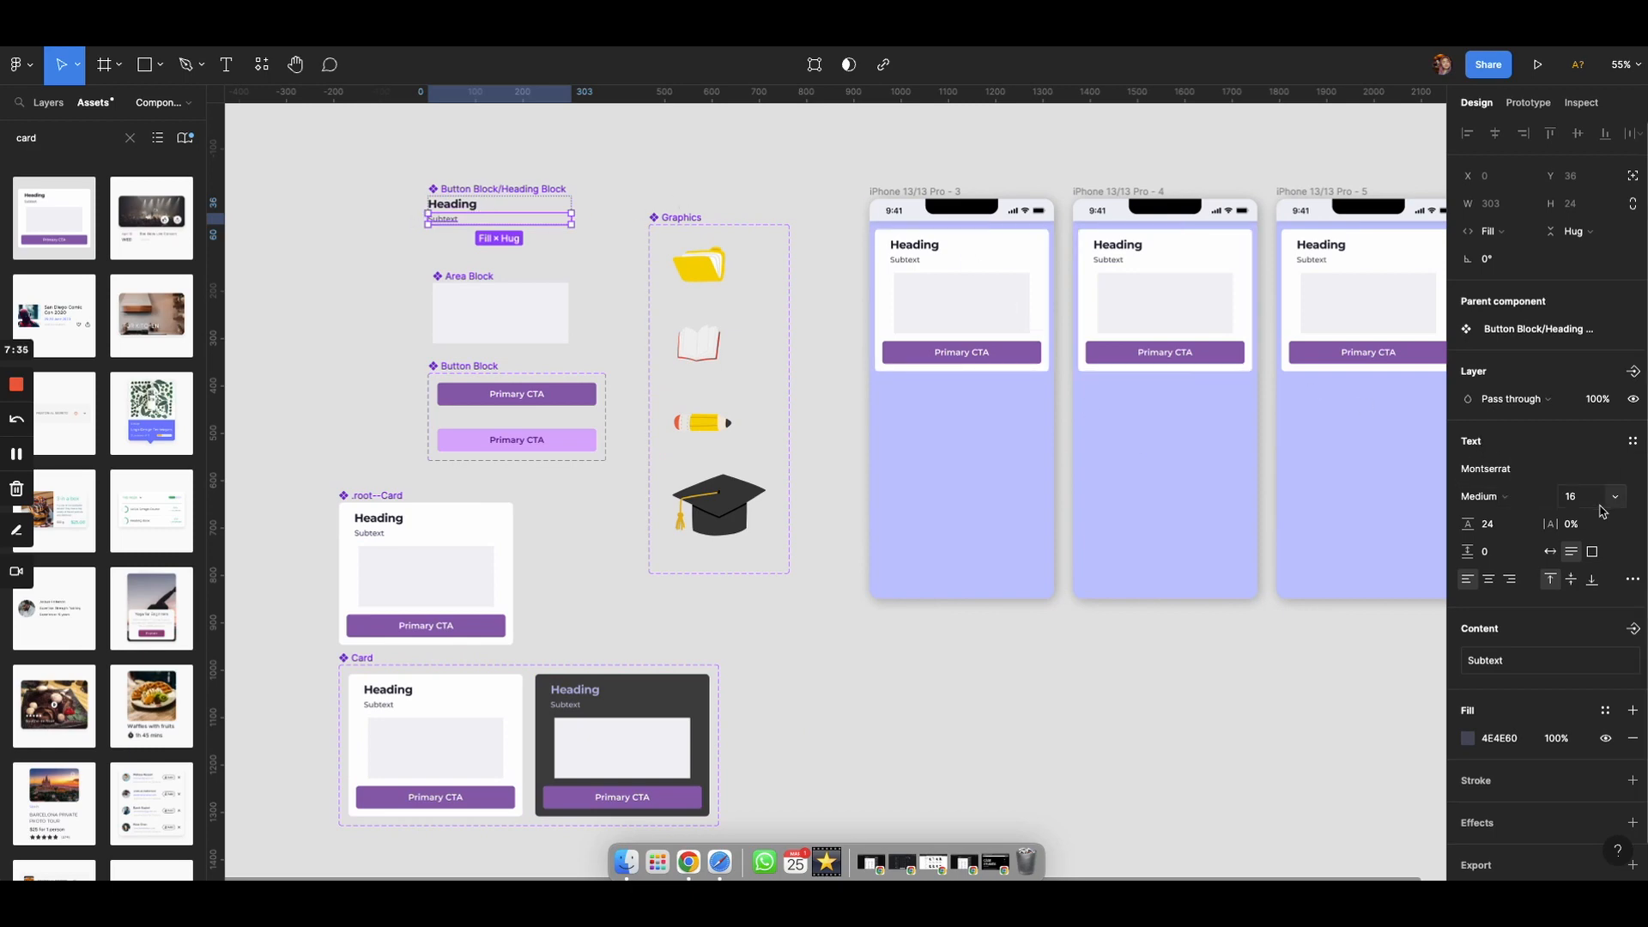
{"action": "left_click", "coordinate": [1573, 500]}
{"action": "key", "text": "Return"}
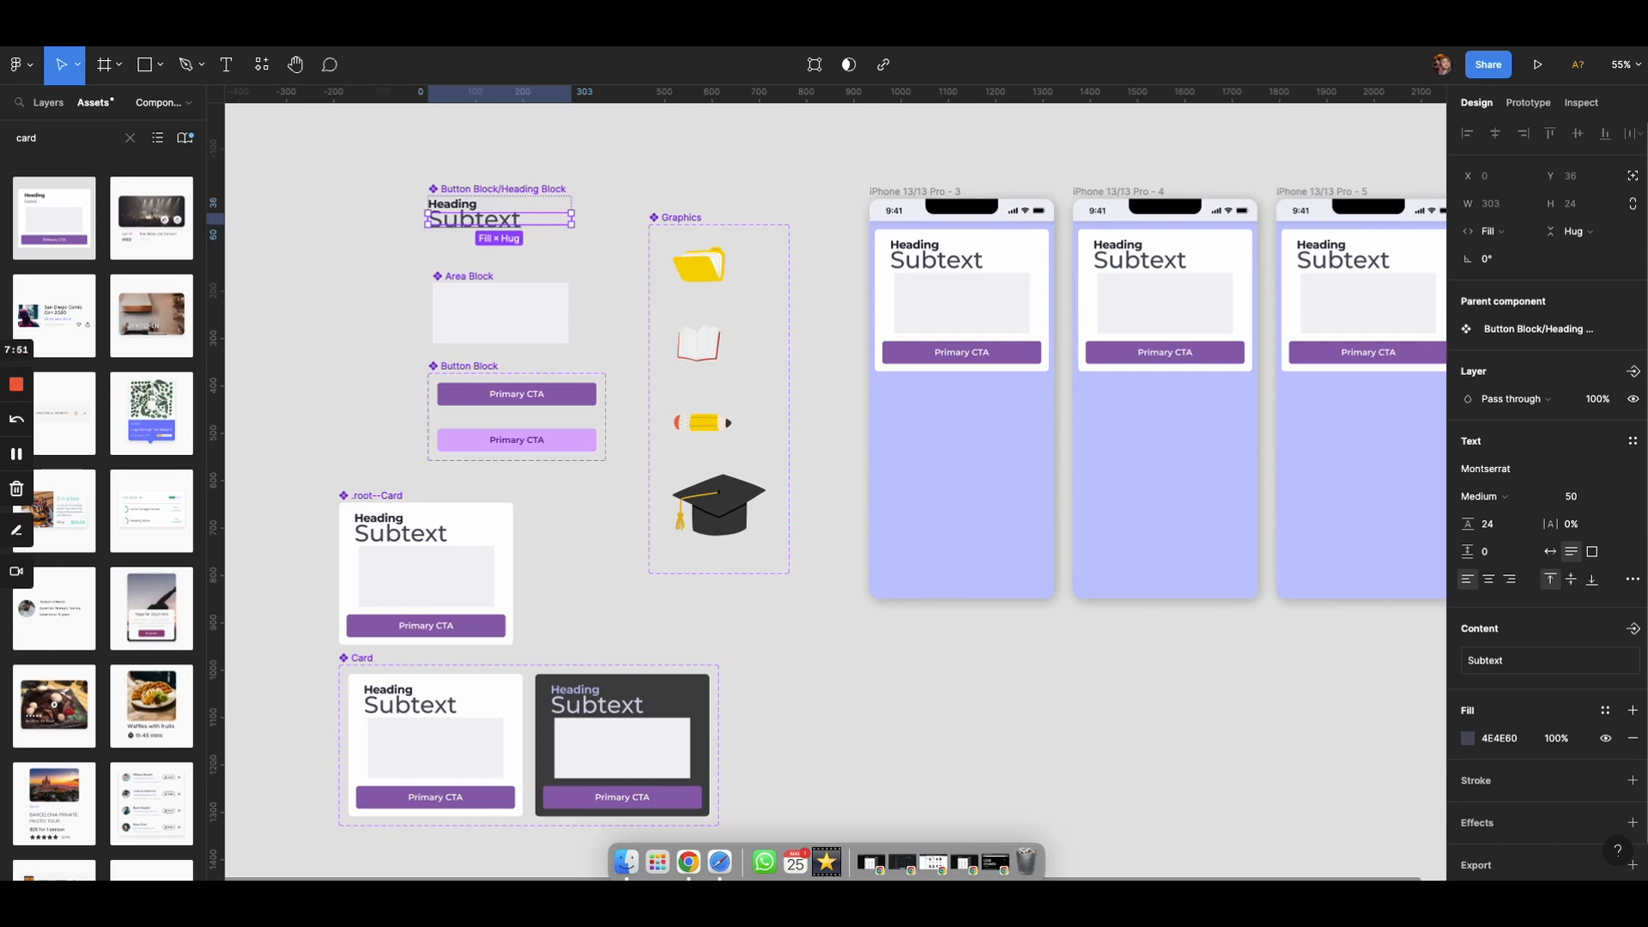
{"action": "type", "text": "16"}
{"action": "key", "text": "Return"}
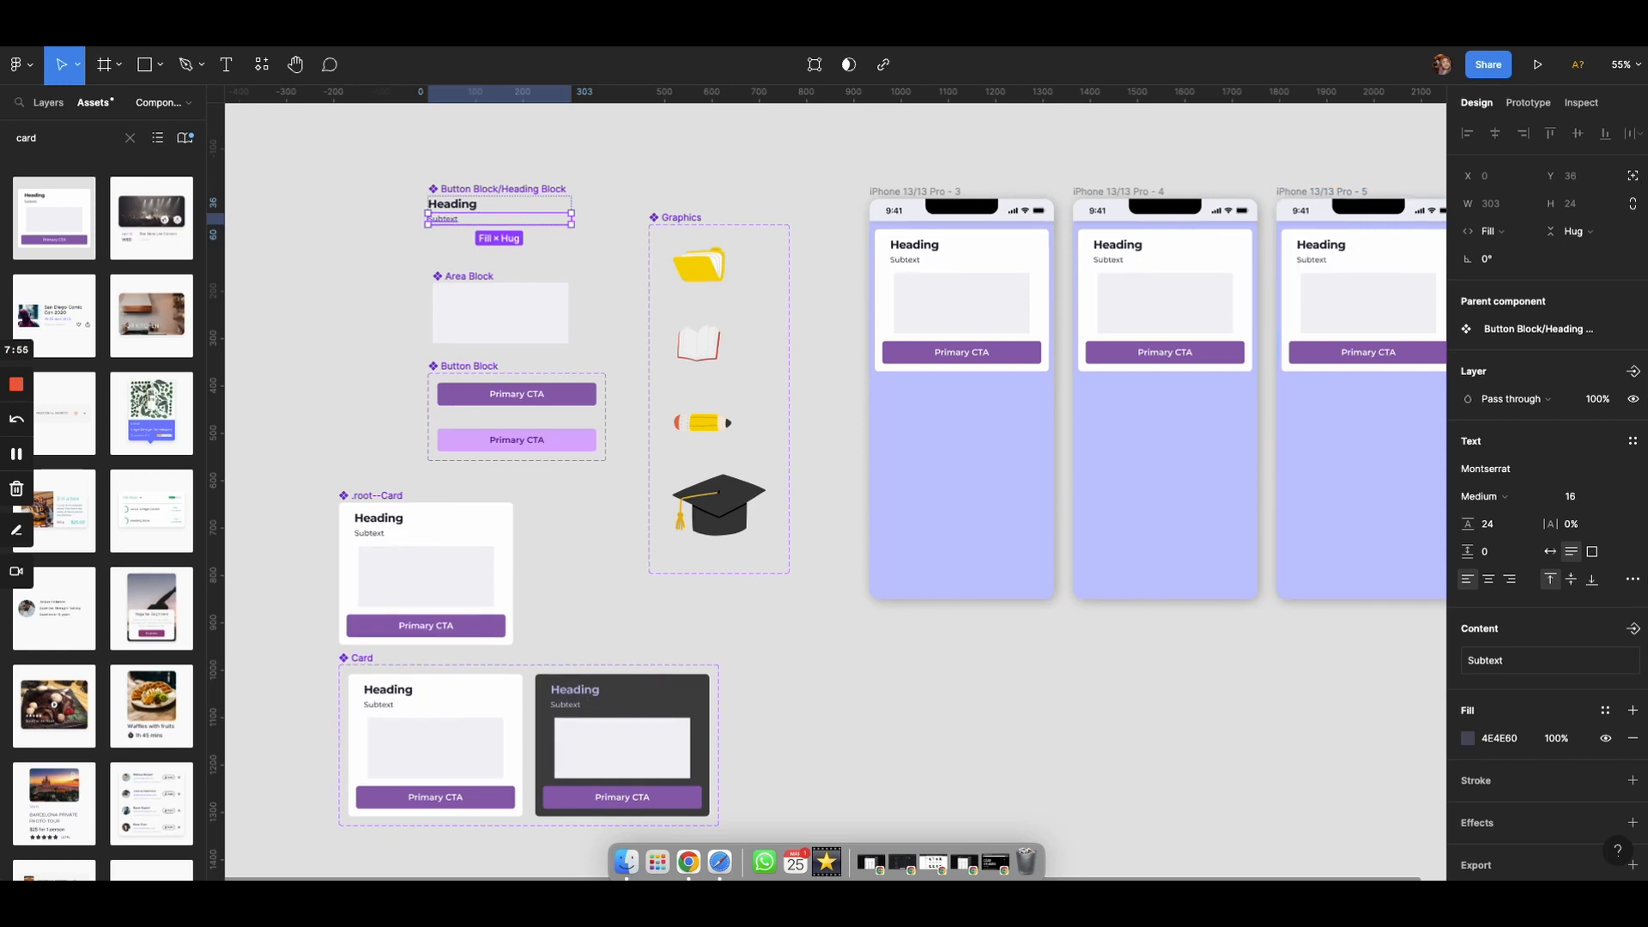
Swap the Area Block in the iPhone 13/13 Pro - 3 card for the Graphics component and set its variant to body--pencil
{"action": "left_click", "coordinate": [916, 719]}
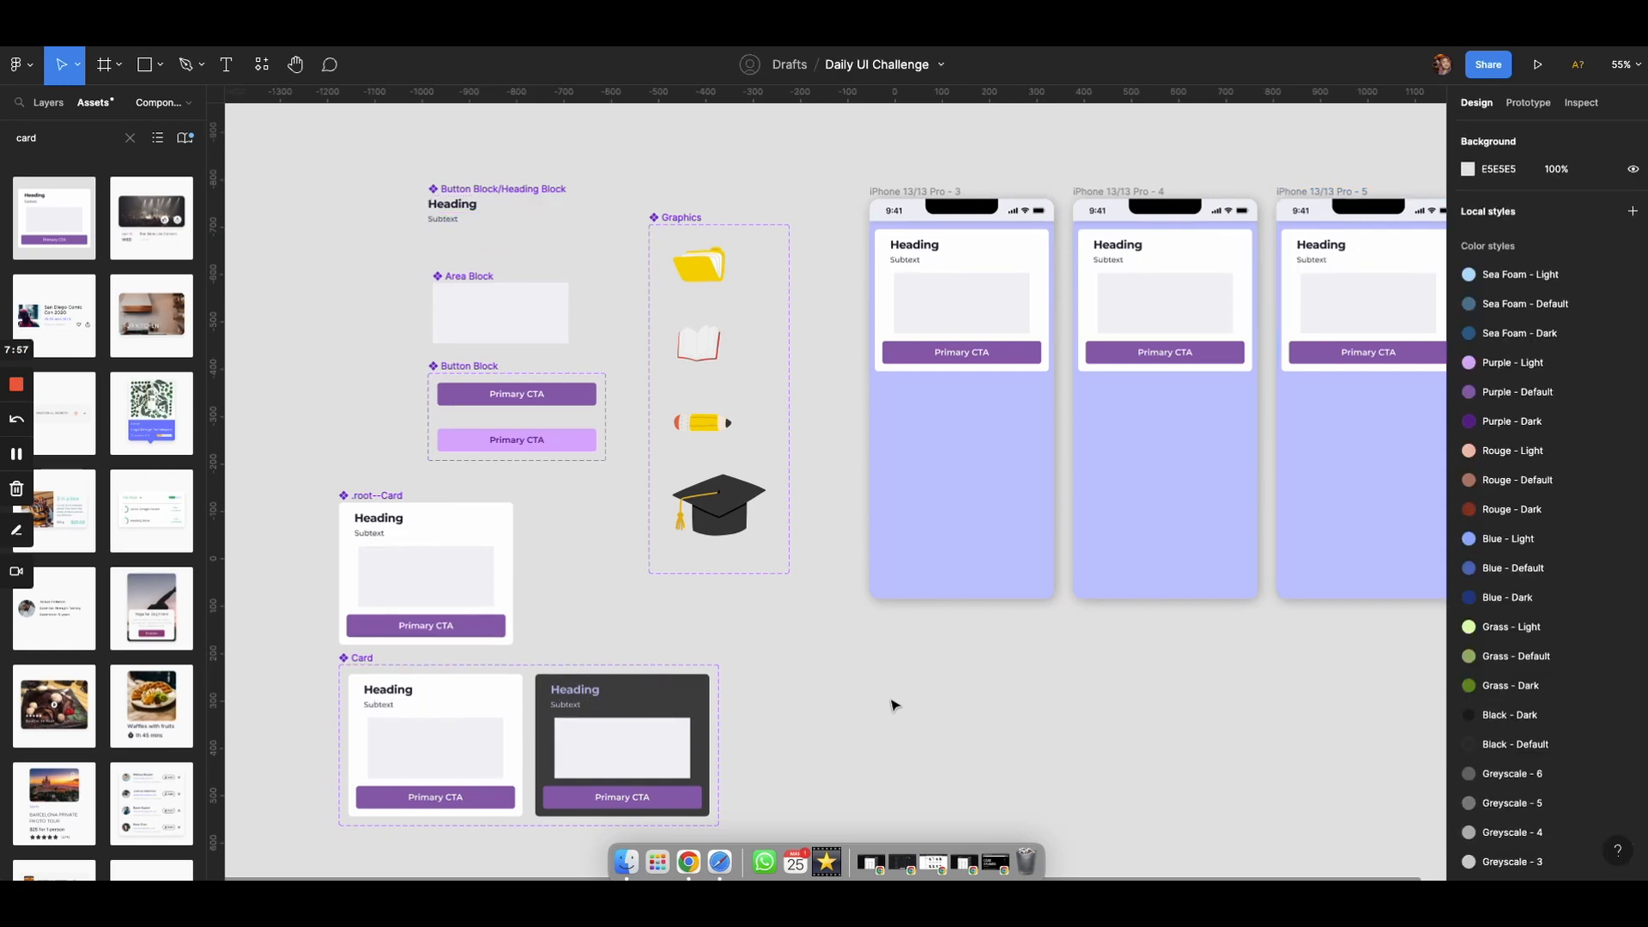
{"action": "scroll", "coordinate": [1004, 331], "scroll_direction": "right", "scroll_amount": 2}
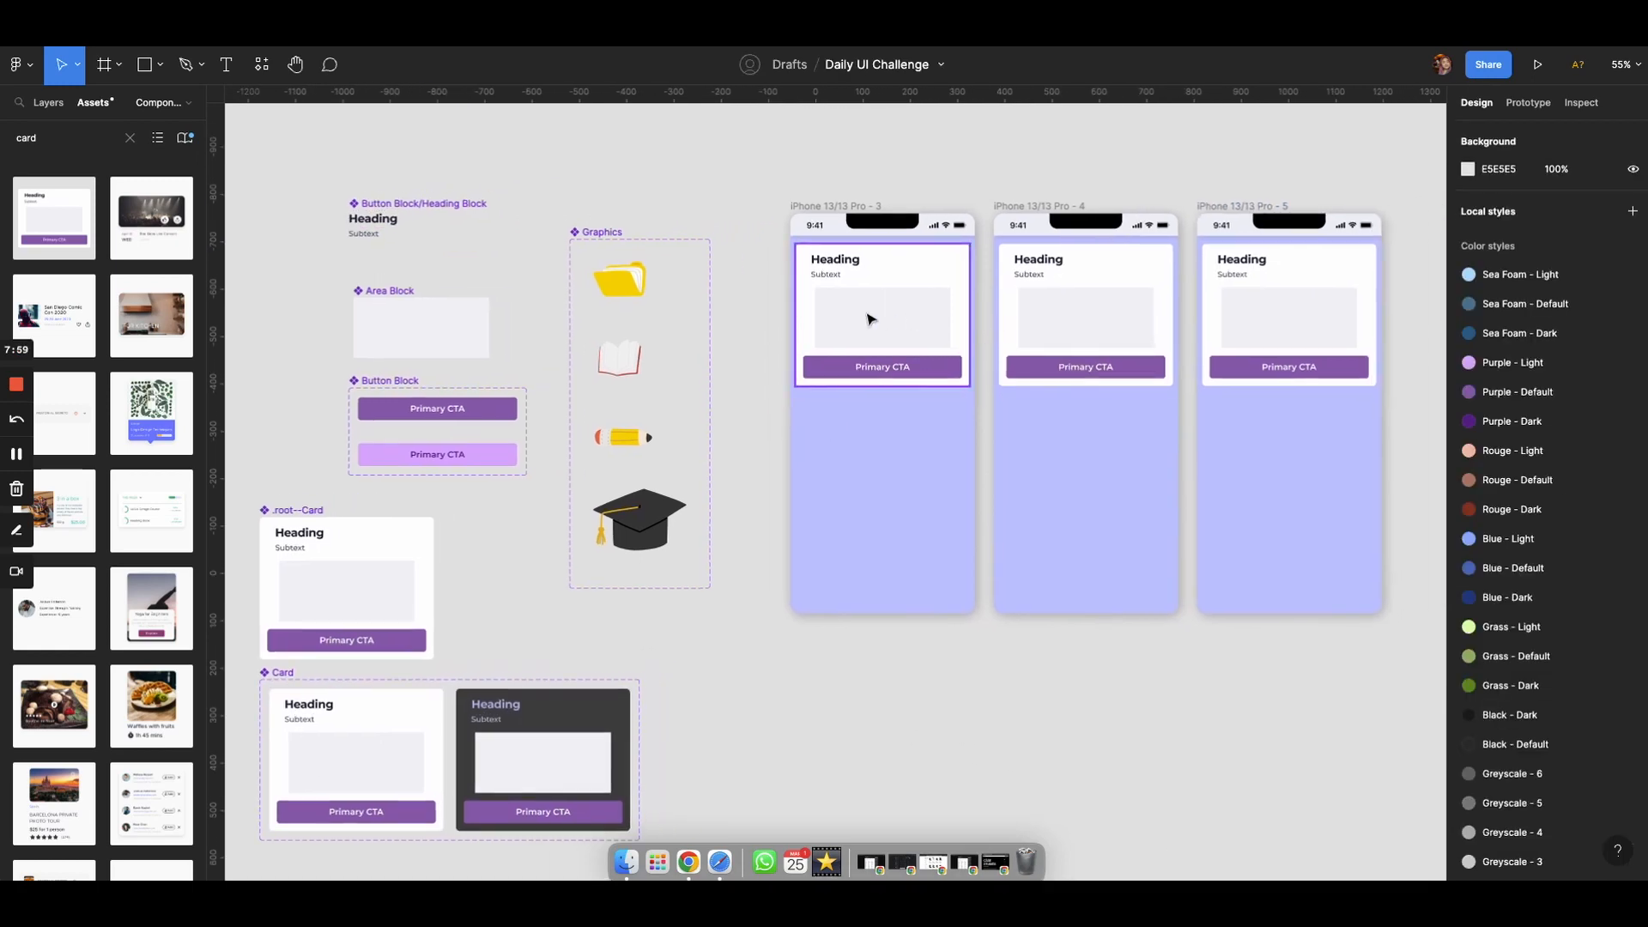
{"action": "left_click", "coordinate": [898, 308]}
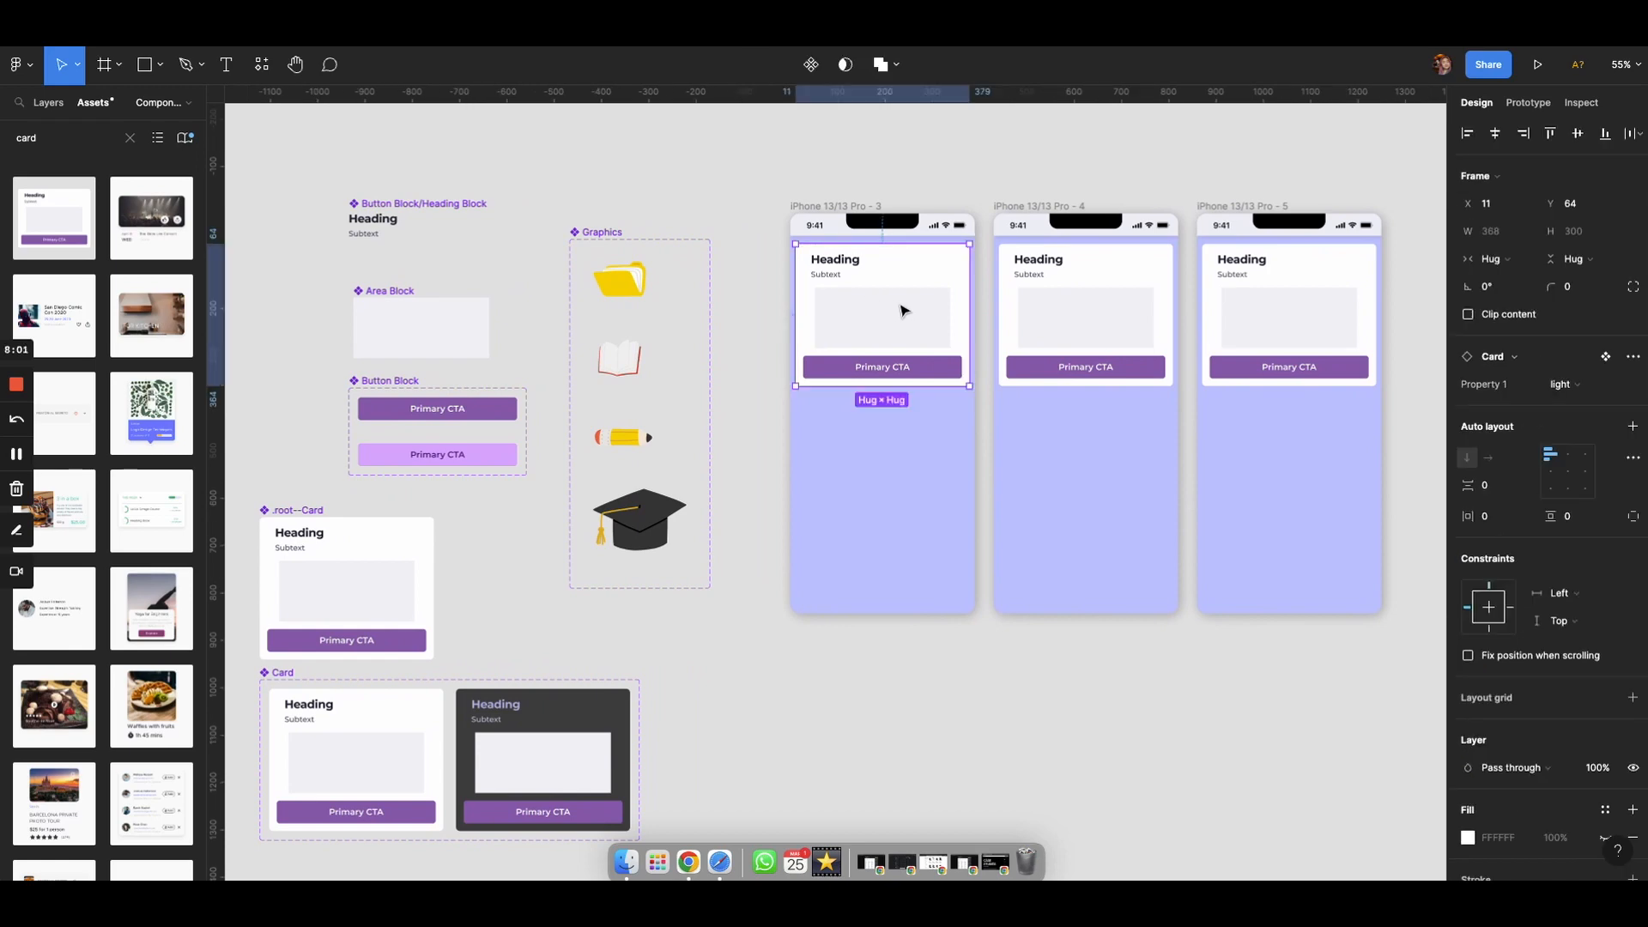
{"action": "double_click", "coordinate": [841, 307]}
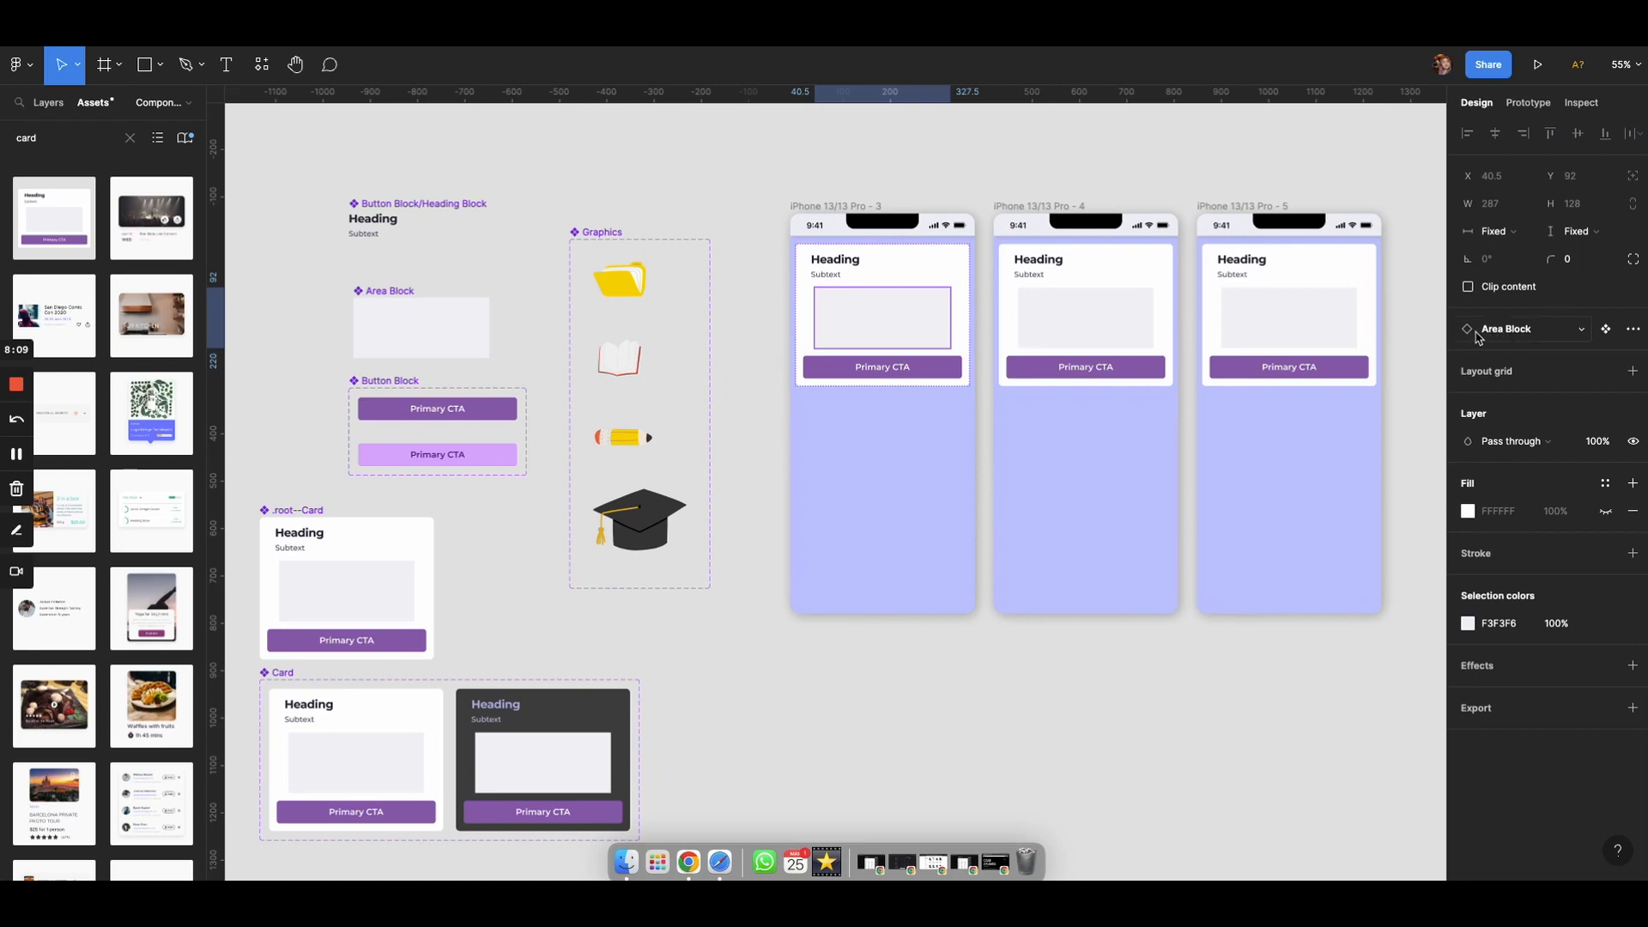
{"action": "left_click", "coordinate": [1581, 330]}
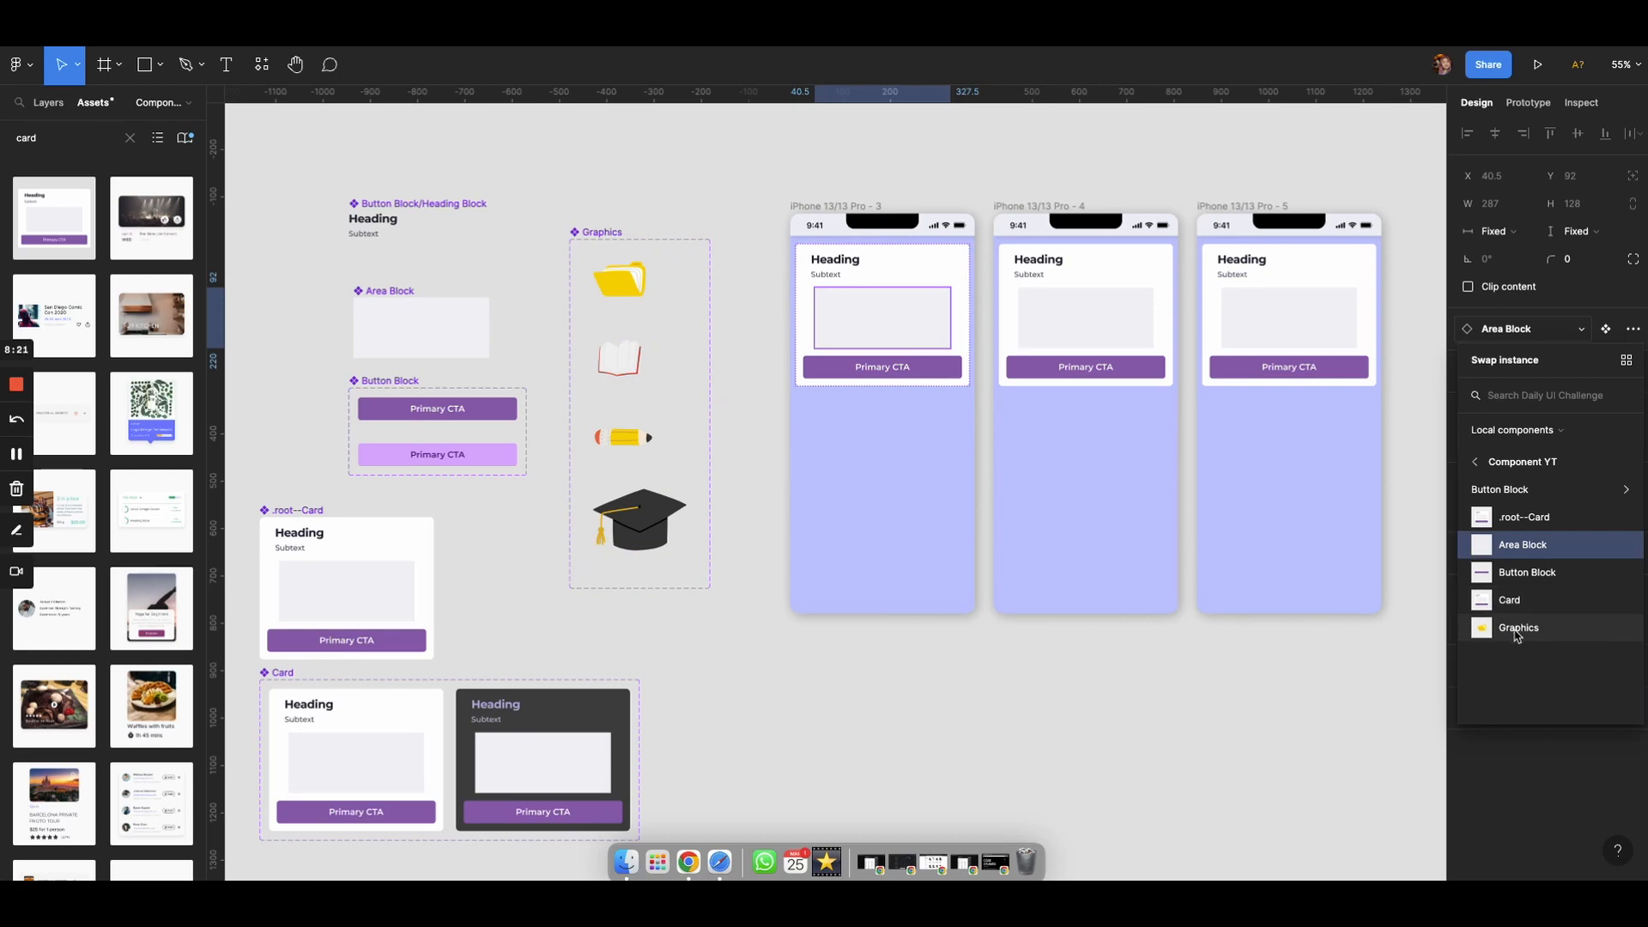
{"action": "left_click", "coordinate": [1515, 635]}
{"action": "left_click", "coordinate": [1582, 360]}
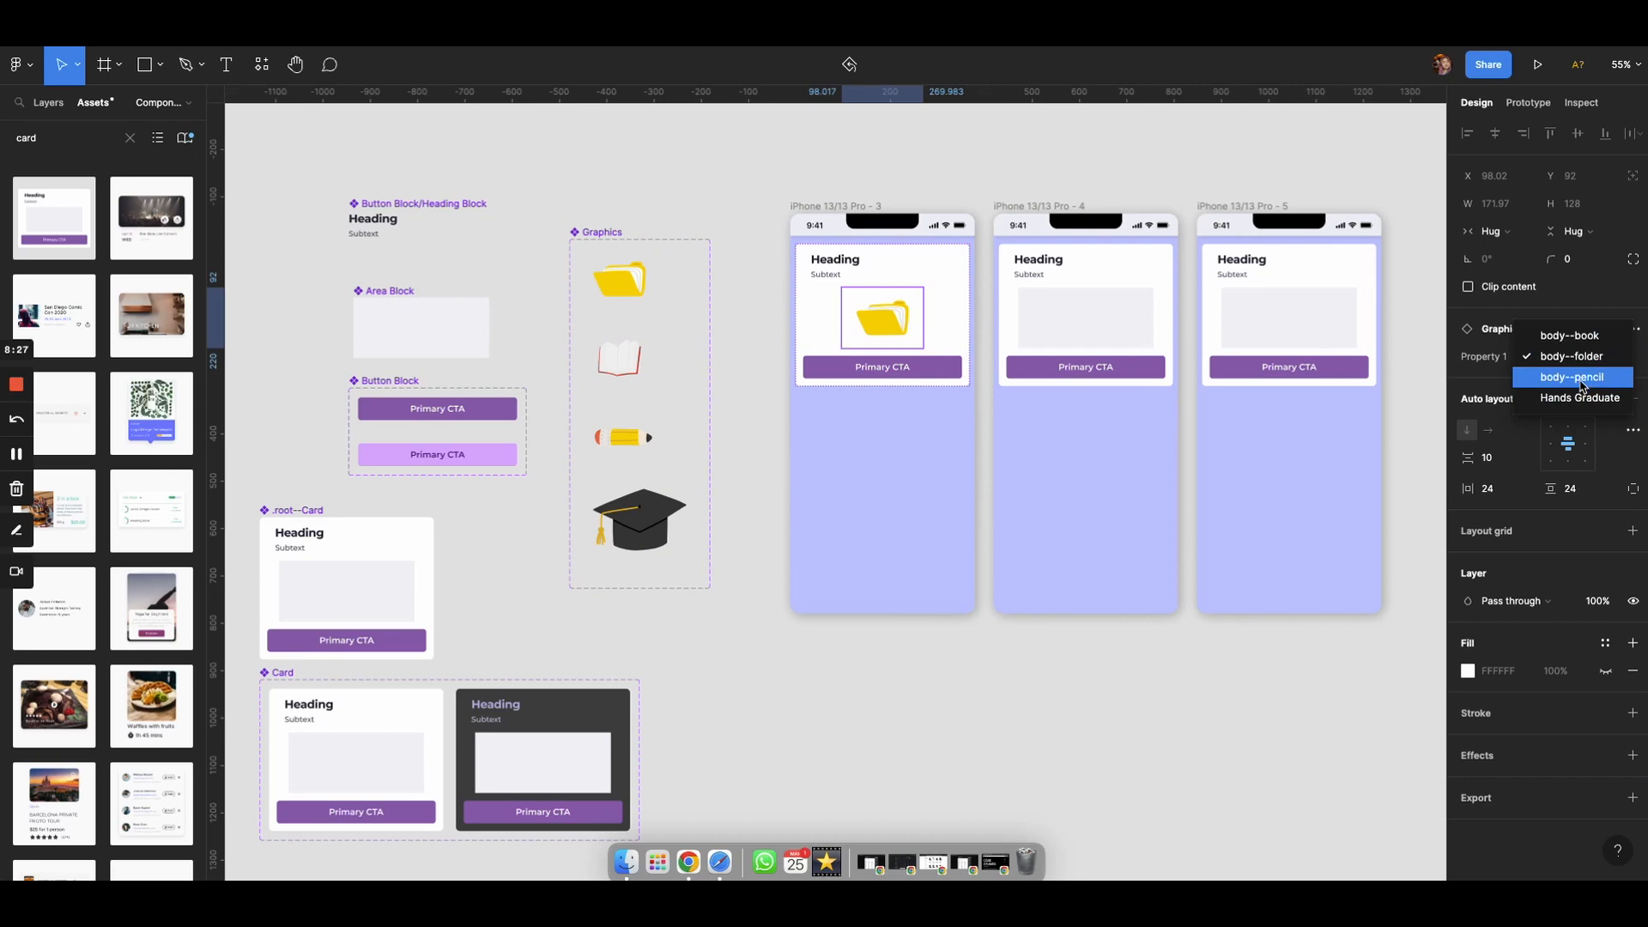
{"action": "left_click", "coordinate": [1582, 378]}
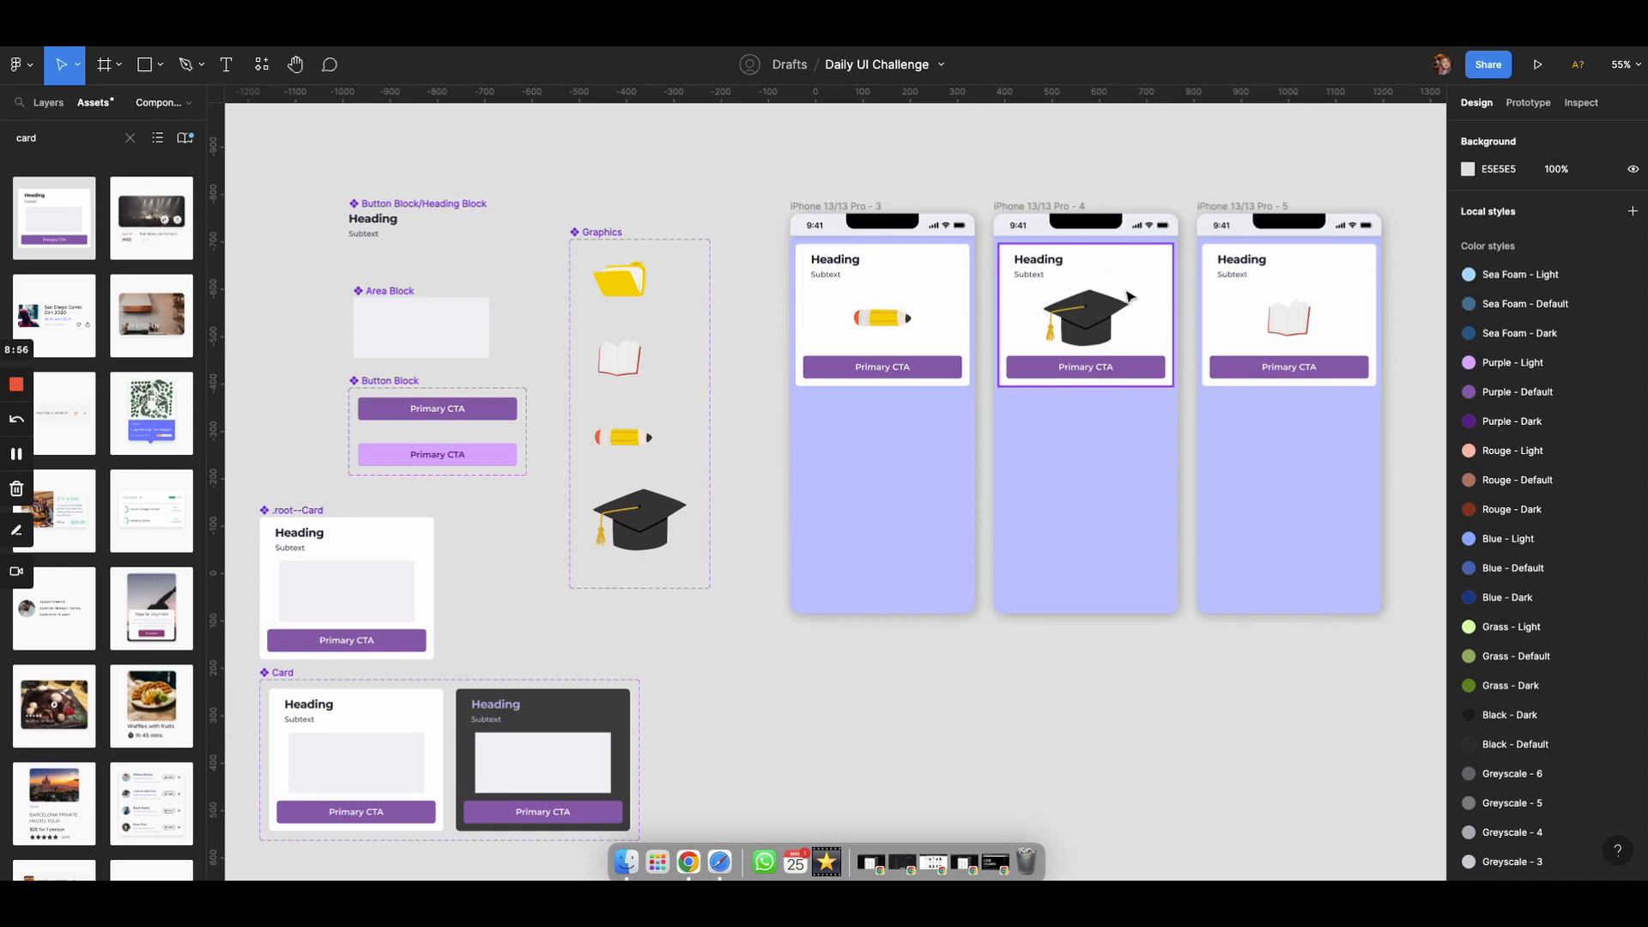
Switch the card instance in the iPhone 13/13 Pro - 4 screen to the dark variant
{"action": "left_click", "coordinate": [1073, 279]}
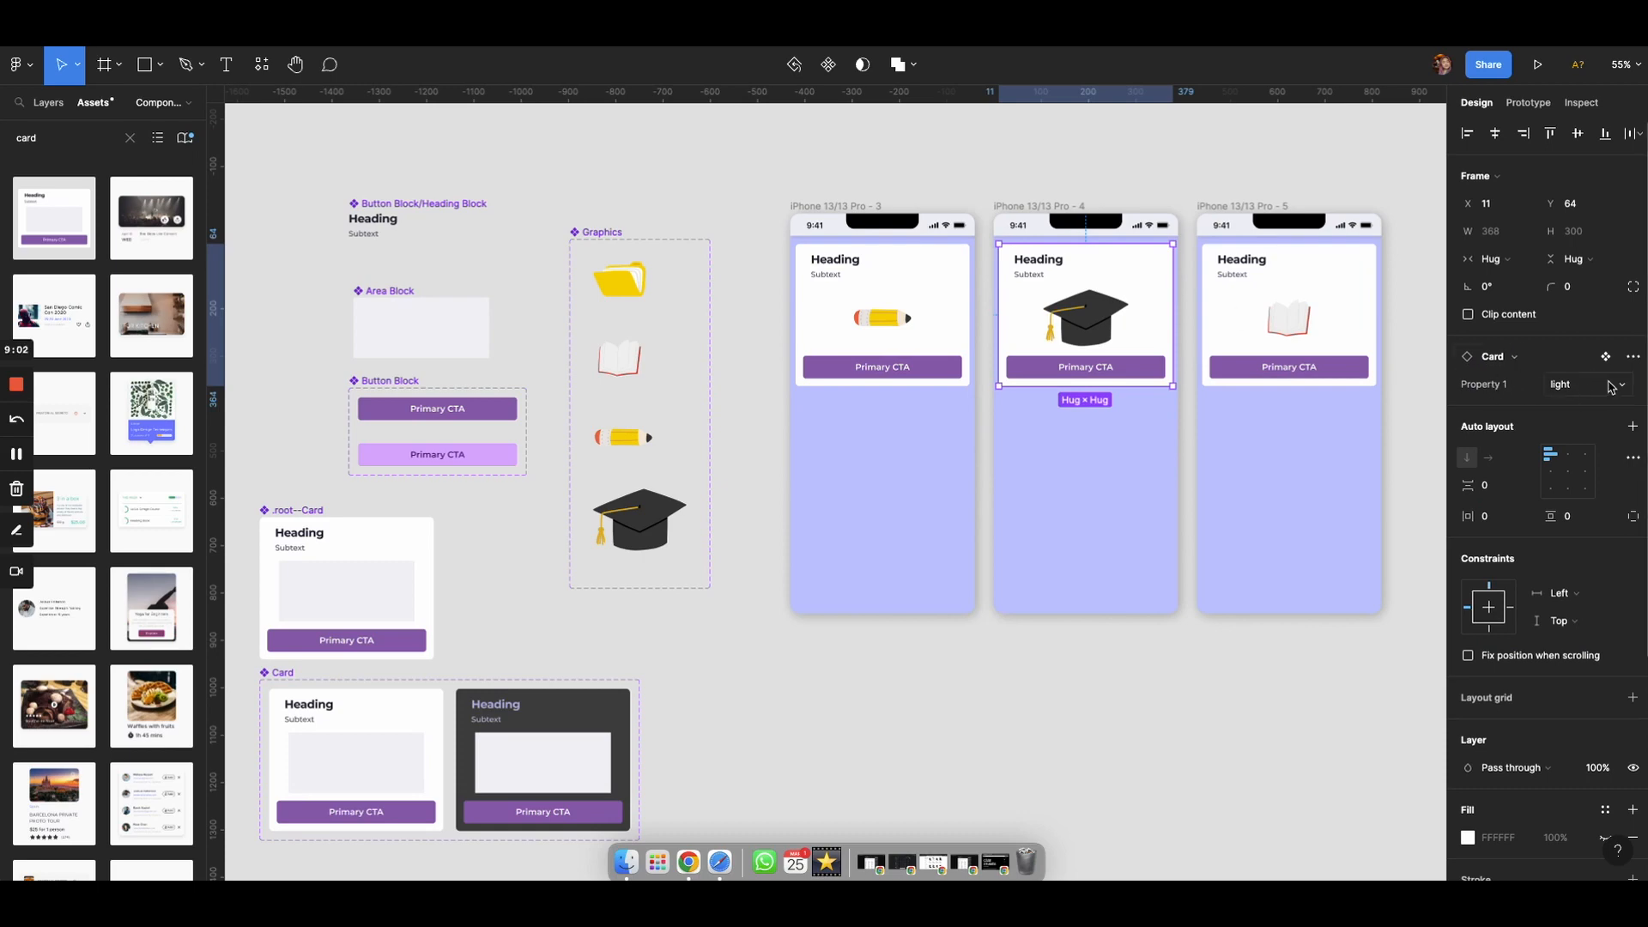
{"action": "left_click", "coordinate": [1560, 384]}
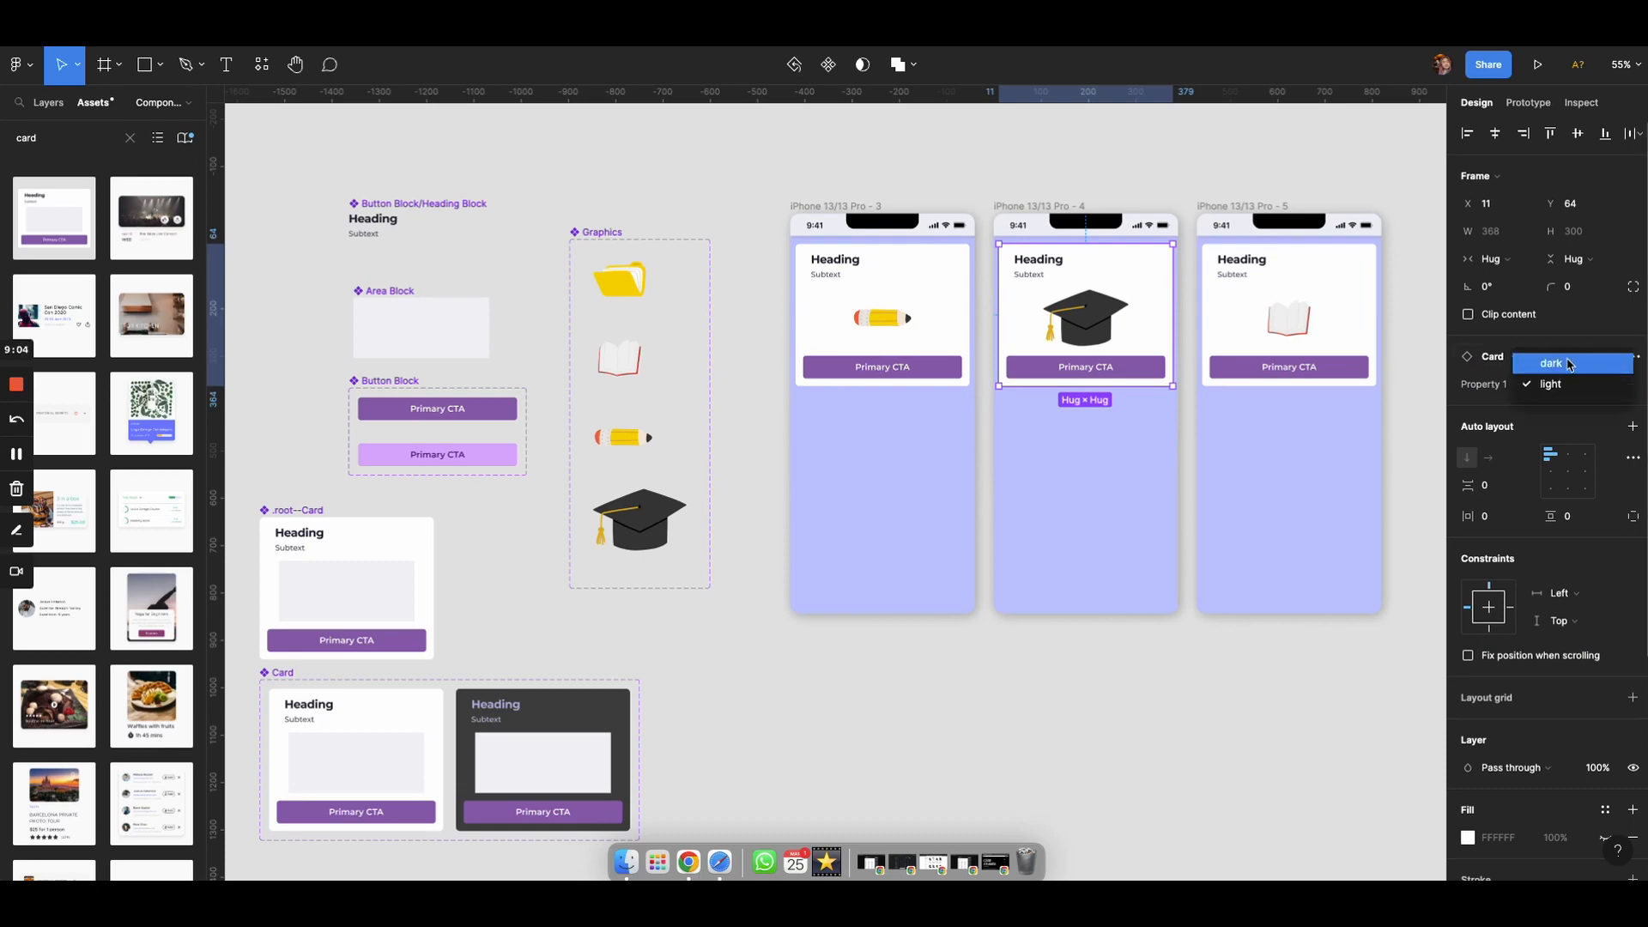
{"action": "left_click", "coordinate": [1560, 364]}
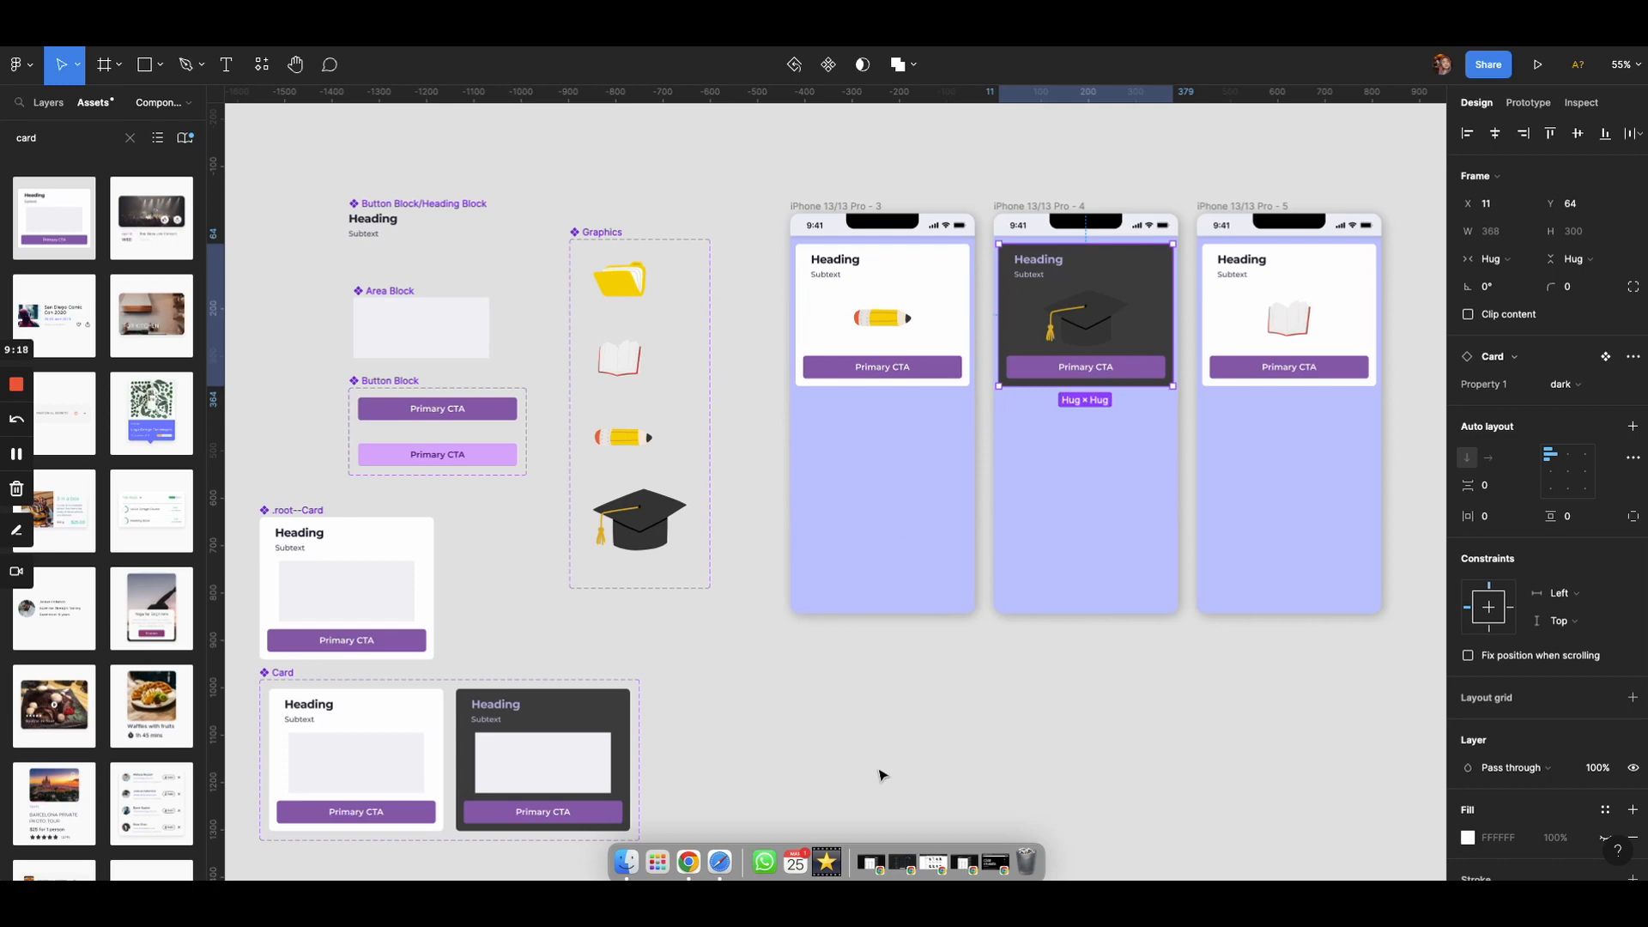
Enlarge the Card component set's frame in width and height to make room for more variants
{"action": "scroll", "coordinate": [909, 684], "scroll_direction": "down", "scroll_amount": 4}
{"action": "scroll", "coordinate": [909, 684], "scroll_direction": "left", "scroll_amount": 5}
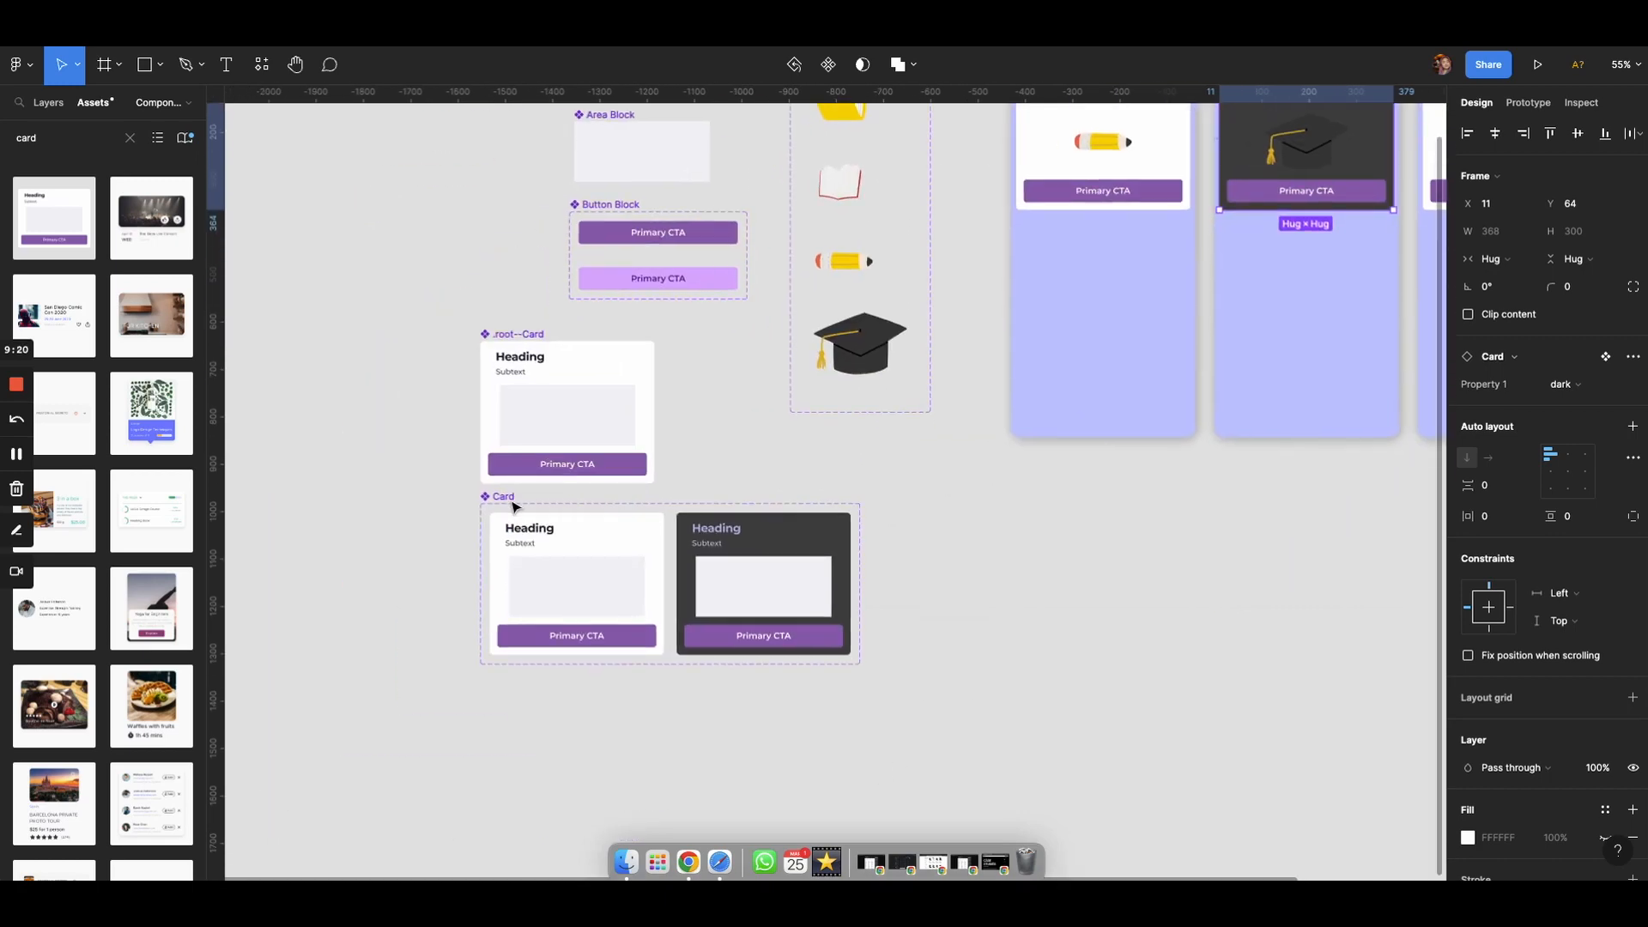
{"action": "left_click", "coordinate": [541, 507]}
{"action": "left_click_drag", "start_coordinate": [860, 530], "coordinate": [1116, 532]}
{"action": "left_click_drag", "start_coordinate": [985, 665], "coordinate": [980, 827]}
{"action": "key", "text": "Escape"}
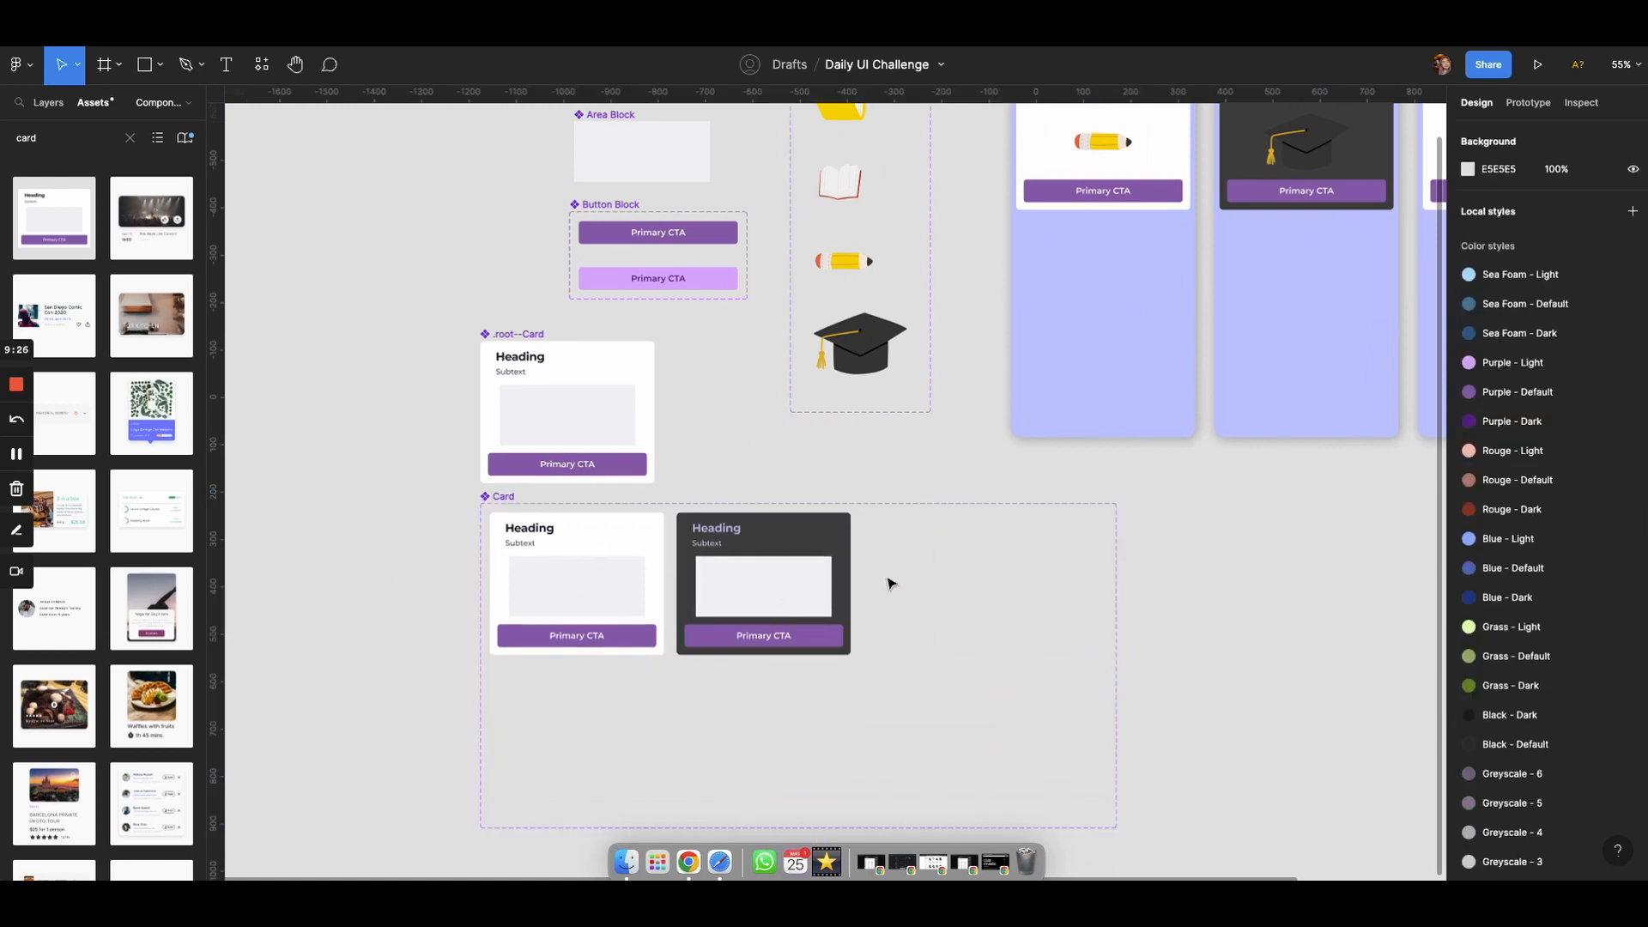
Add a third variant to the Card component set from the dark card and name it Red
{"action": "left_click", "coordinate": [833, 603]}
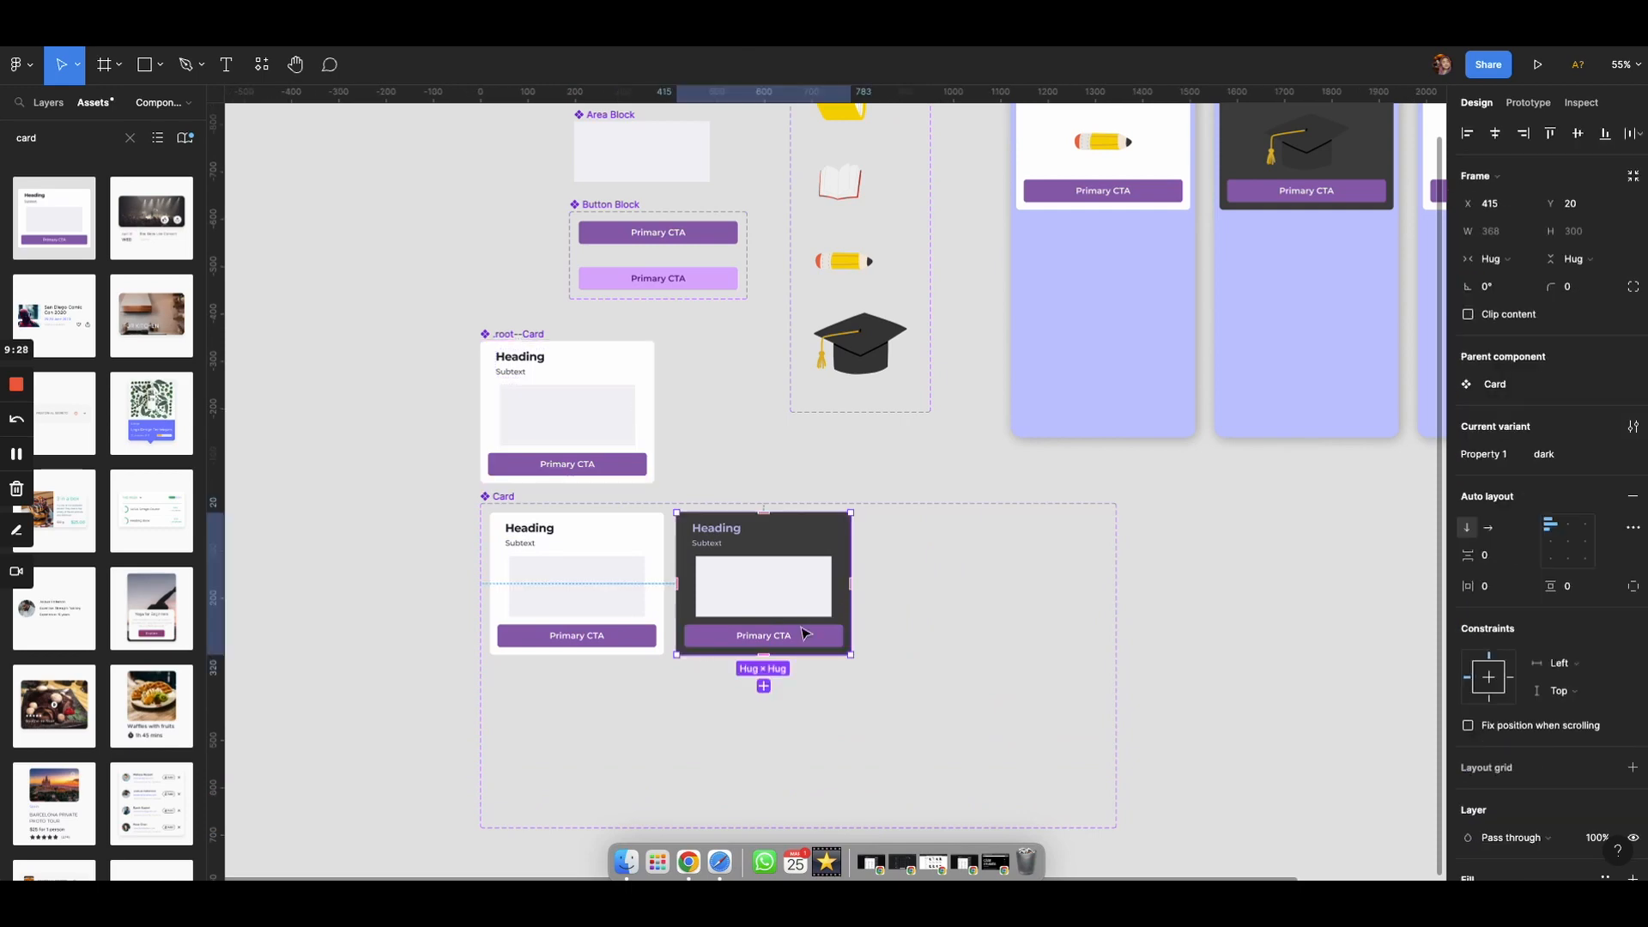
{"action": "left_click", "coordinate": [763, 686]}
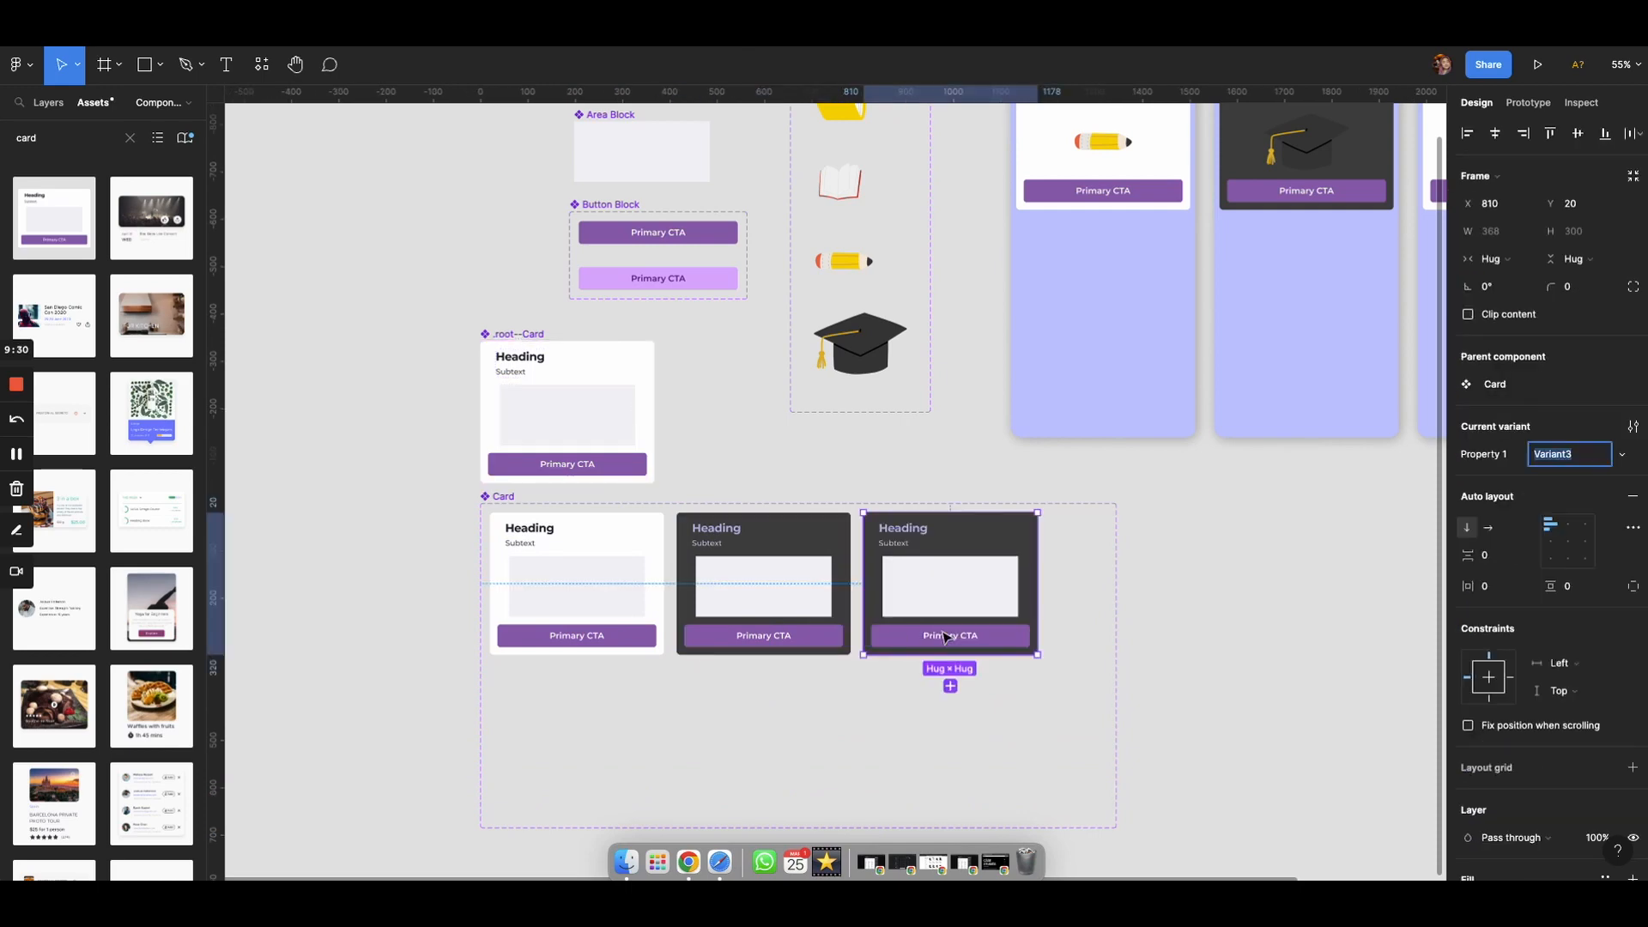
{"action": "scroll", "coordinate": [981, 571], "scroll_direction": "right", "scroll_amount": 1}
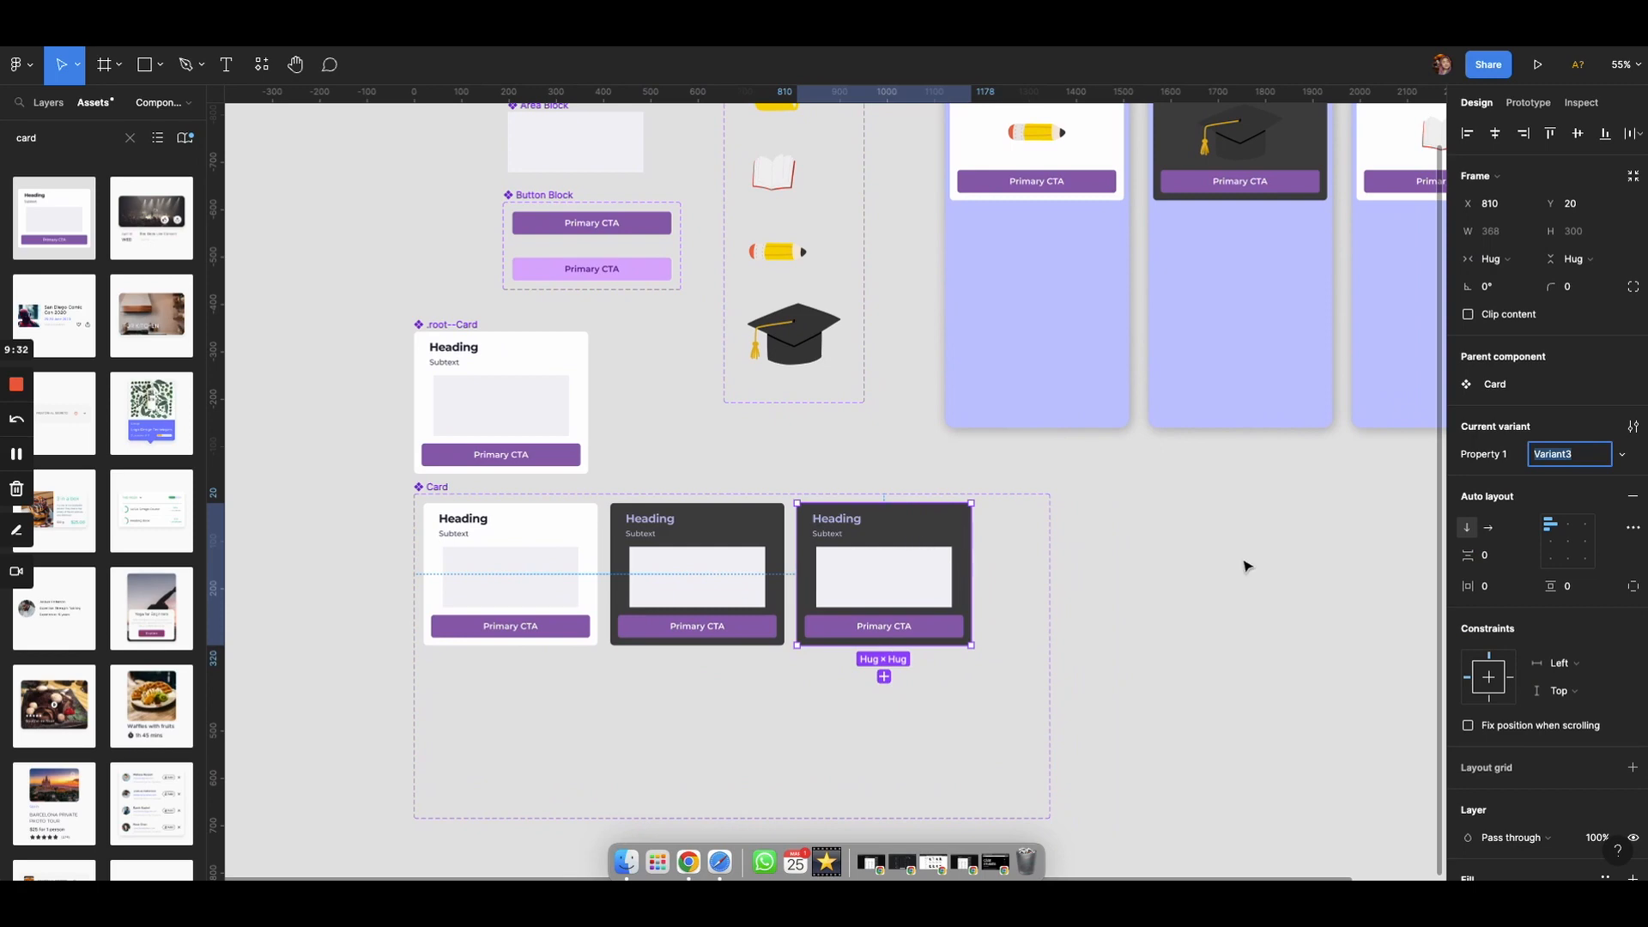
{"action": "double_click", "coordinate": [1559, 458]}
{"action": "type", "text": "Blu"}
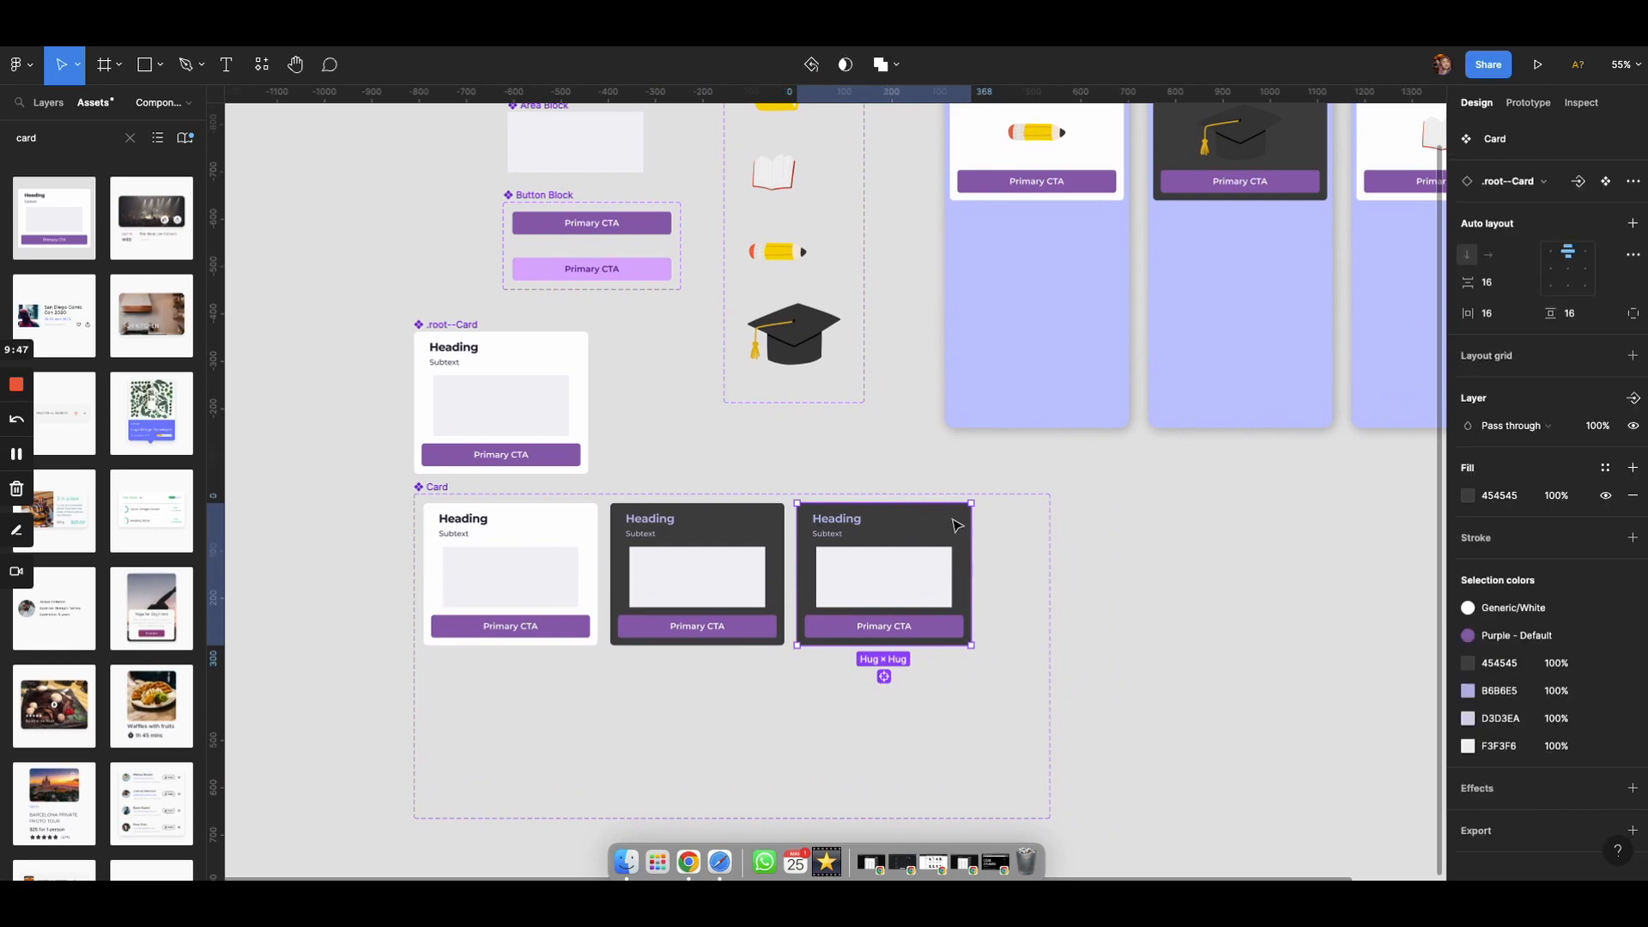
Set the fill of the .root--Card instance nested in the new Card variant to dark red, A70000
{"action": "left_click", "coordinate": [1489, 497]}
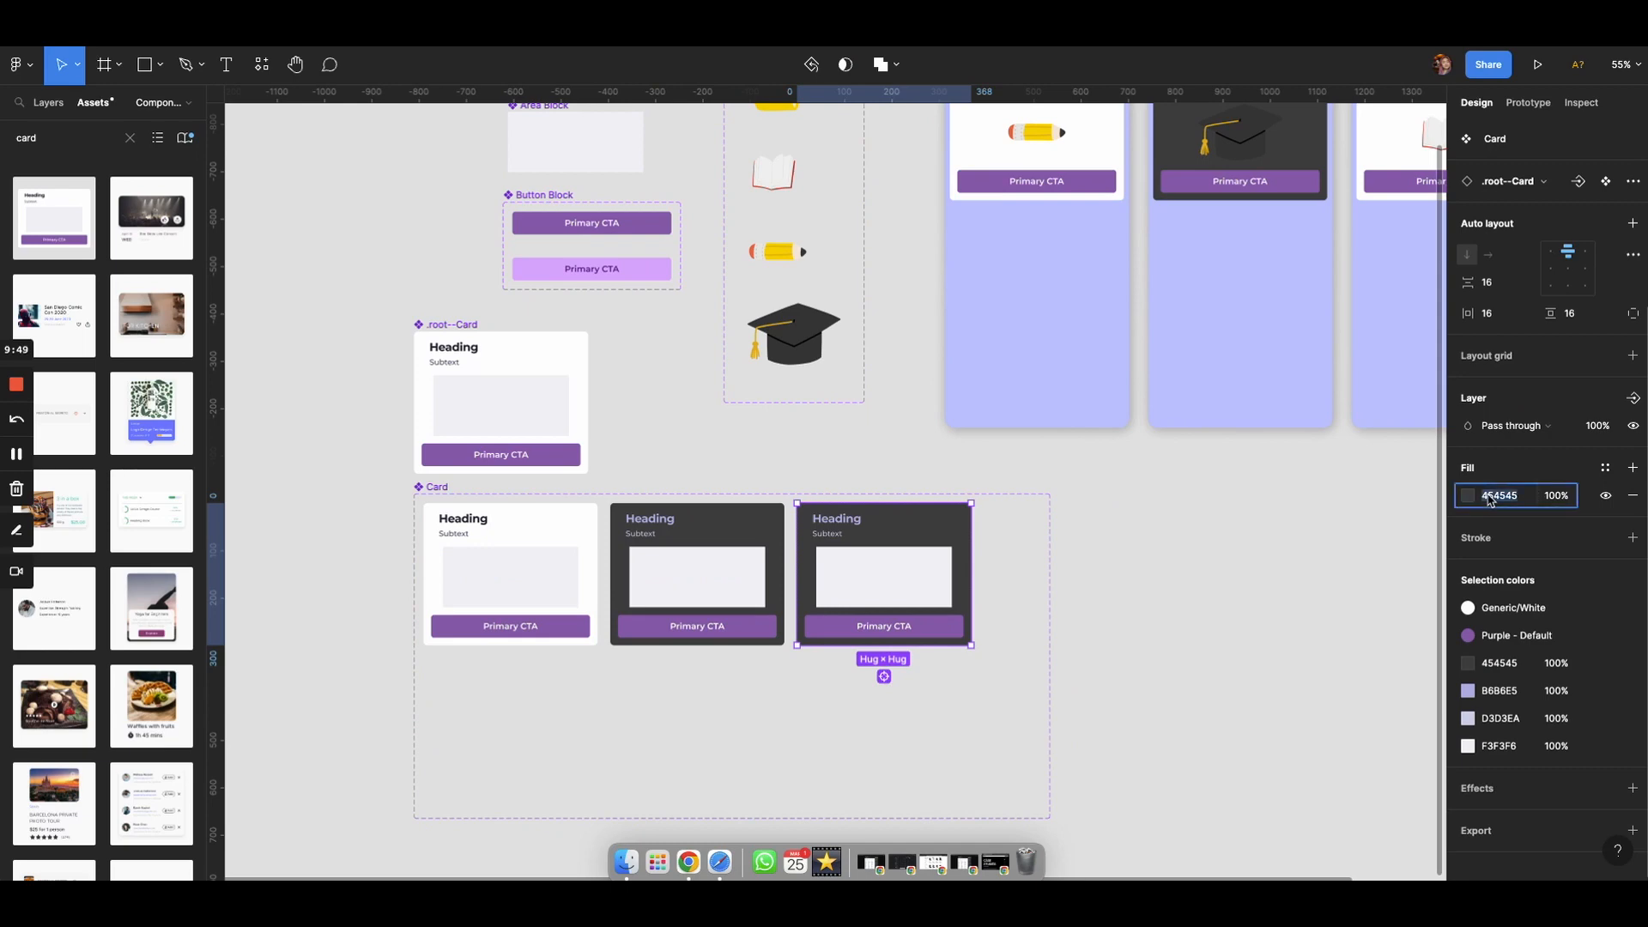
{"action": "left_click", "coordinate": [1466, 498]}
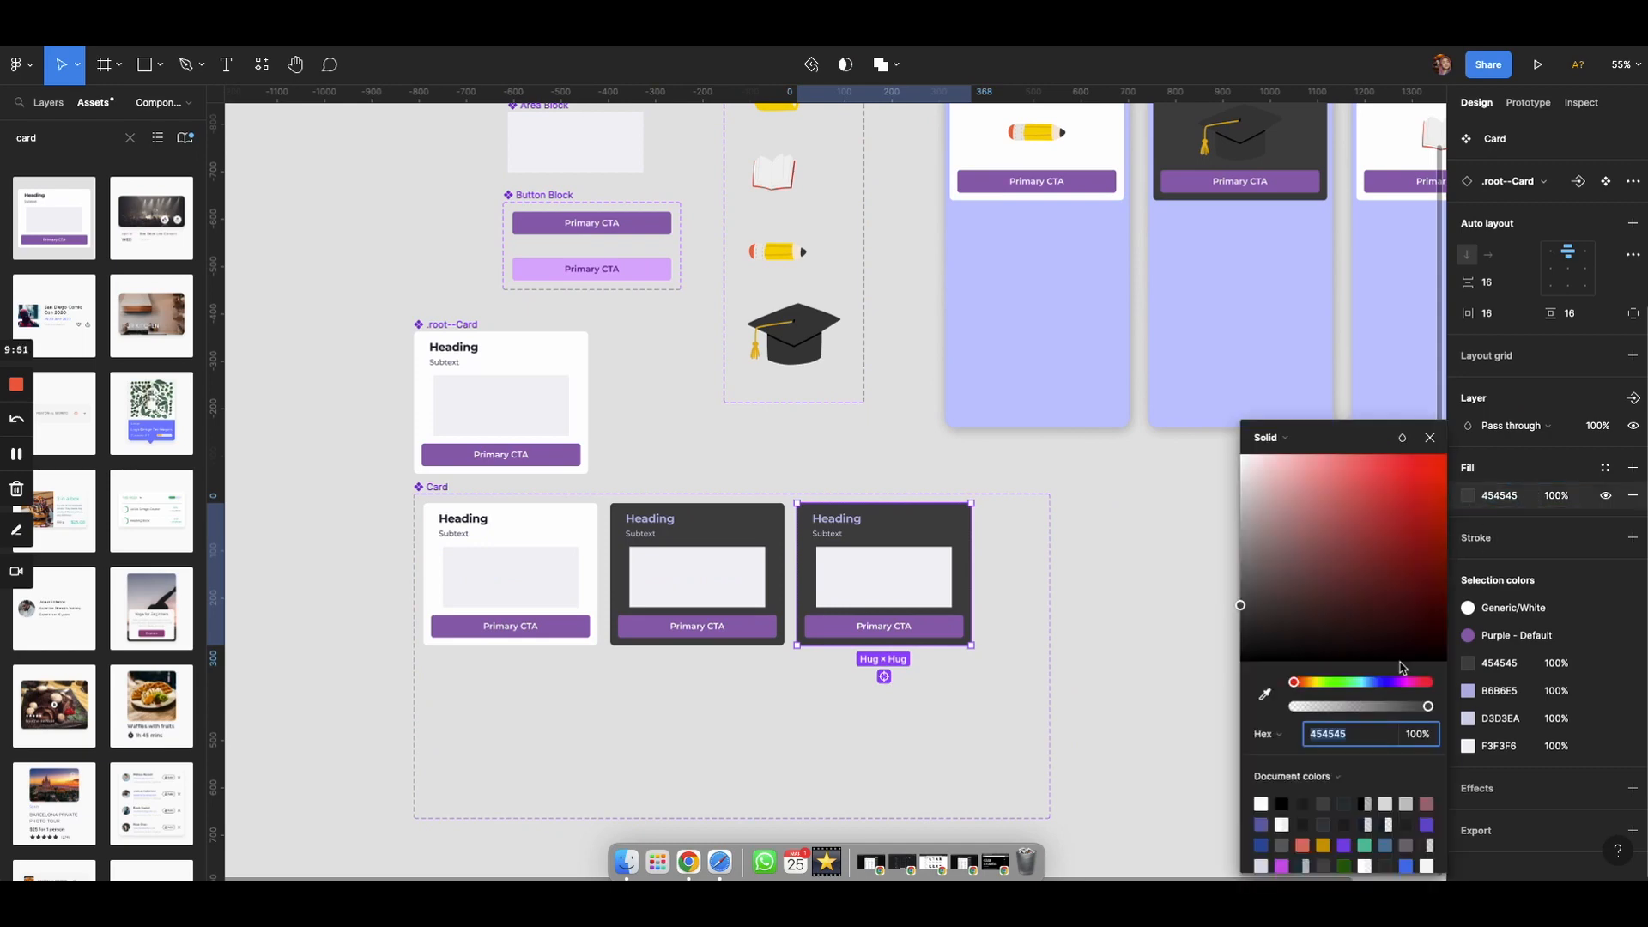
{"action": "left_click", "coordinate": [1438, 525]}
{"action": "left_click", "coordinate": [1449, 525]}
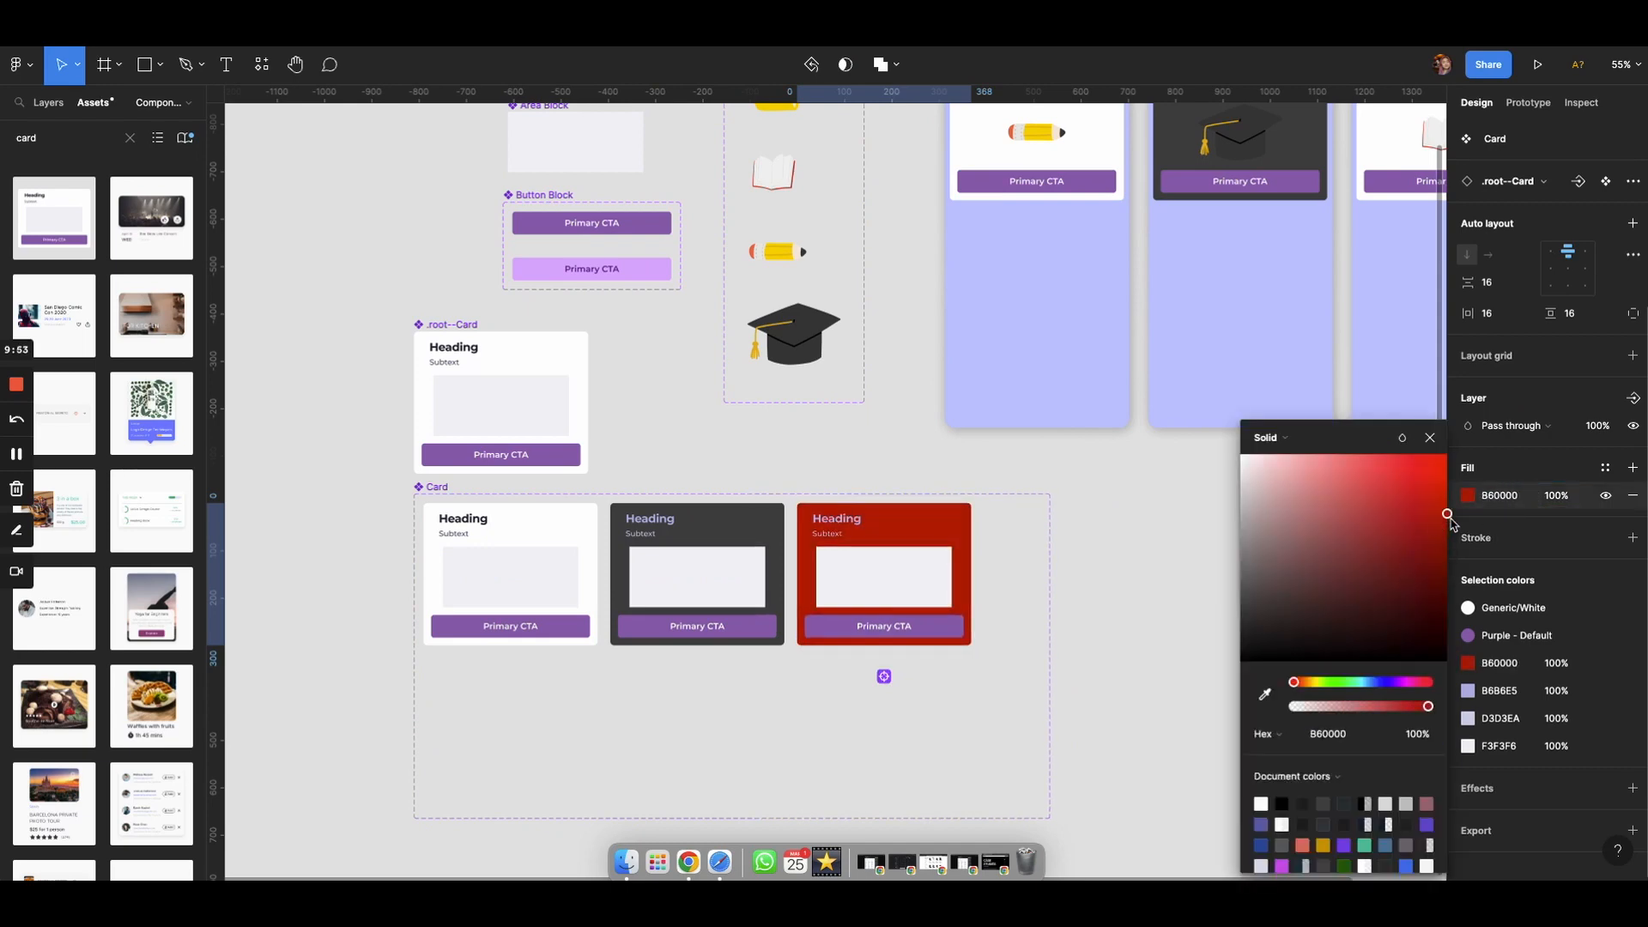
{"action": "left_click", "coordinate": [1430, 440]}
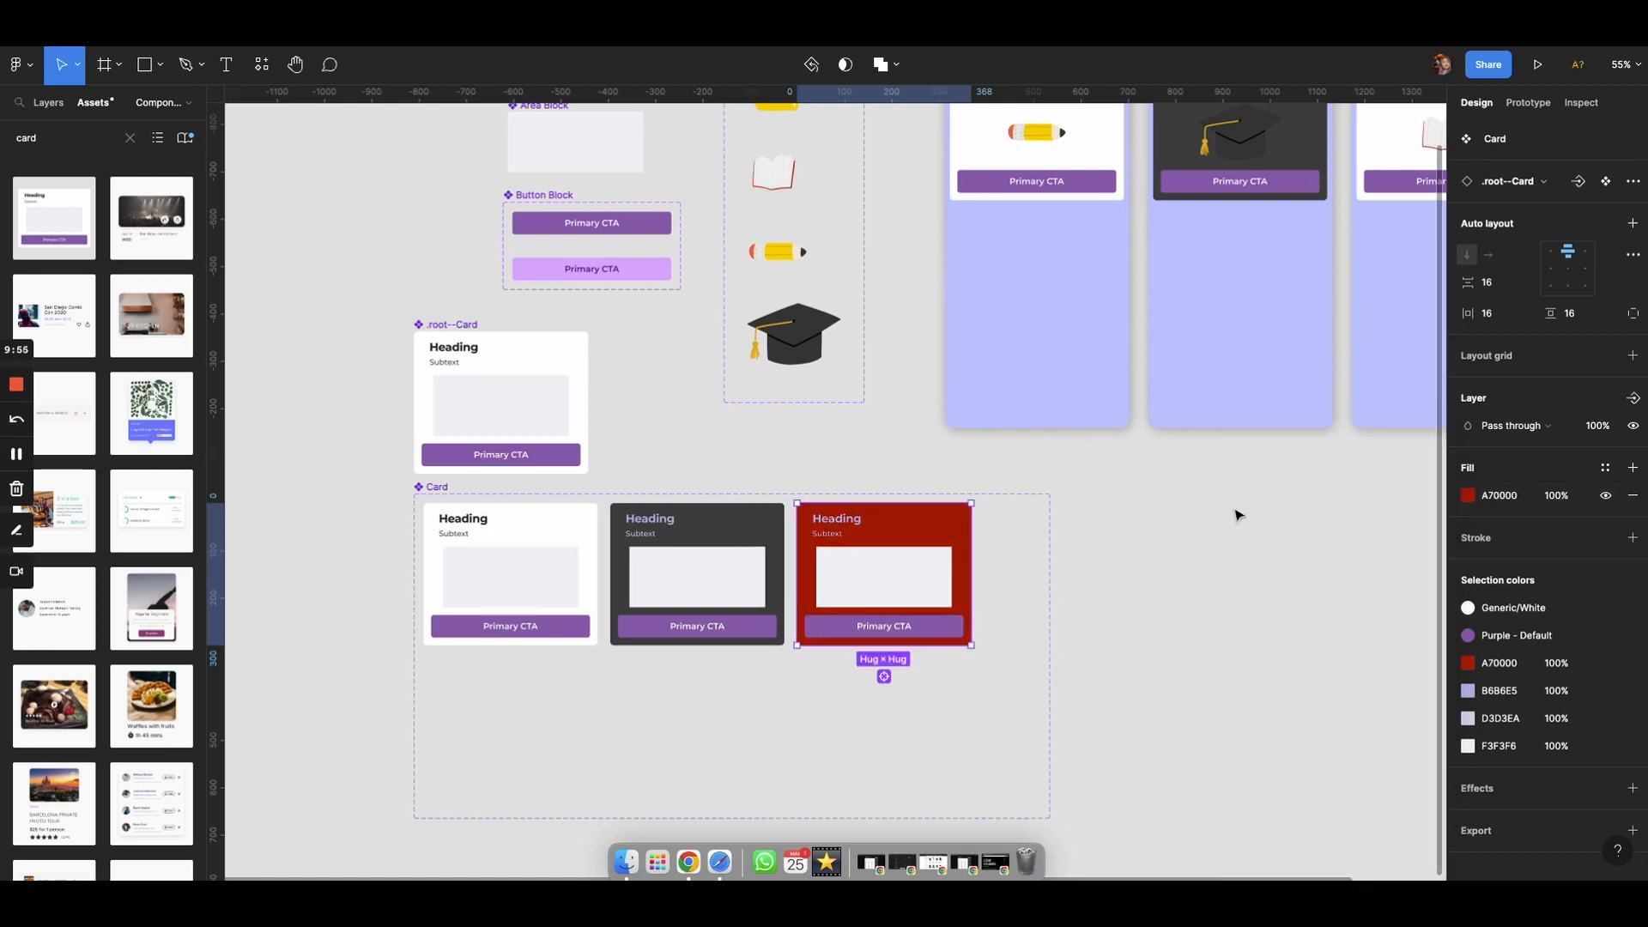
{"action": "left_click", "coordinate": [1129, 559]}
{"action": "left_click", "coordinate": [874, 529]}
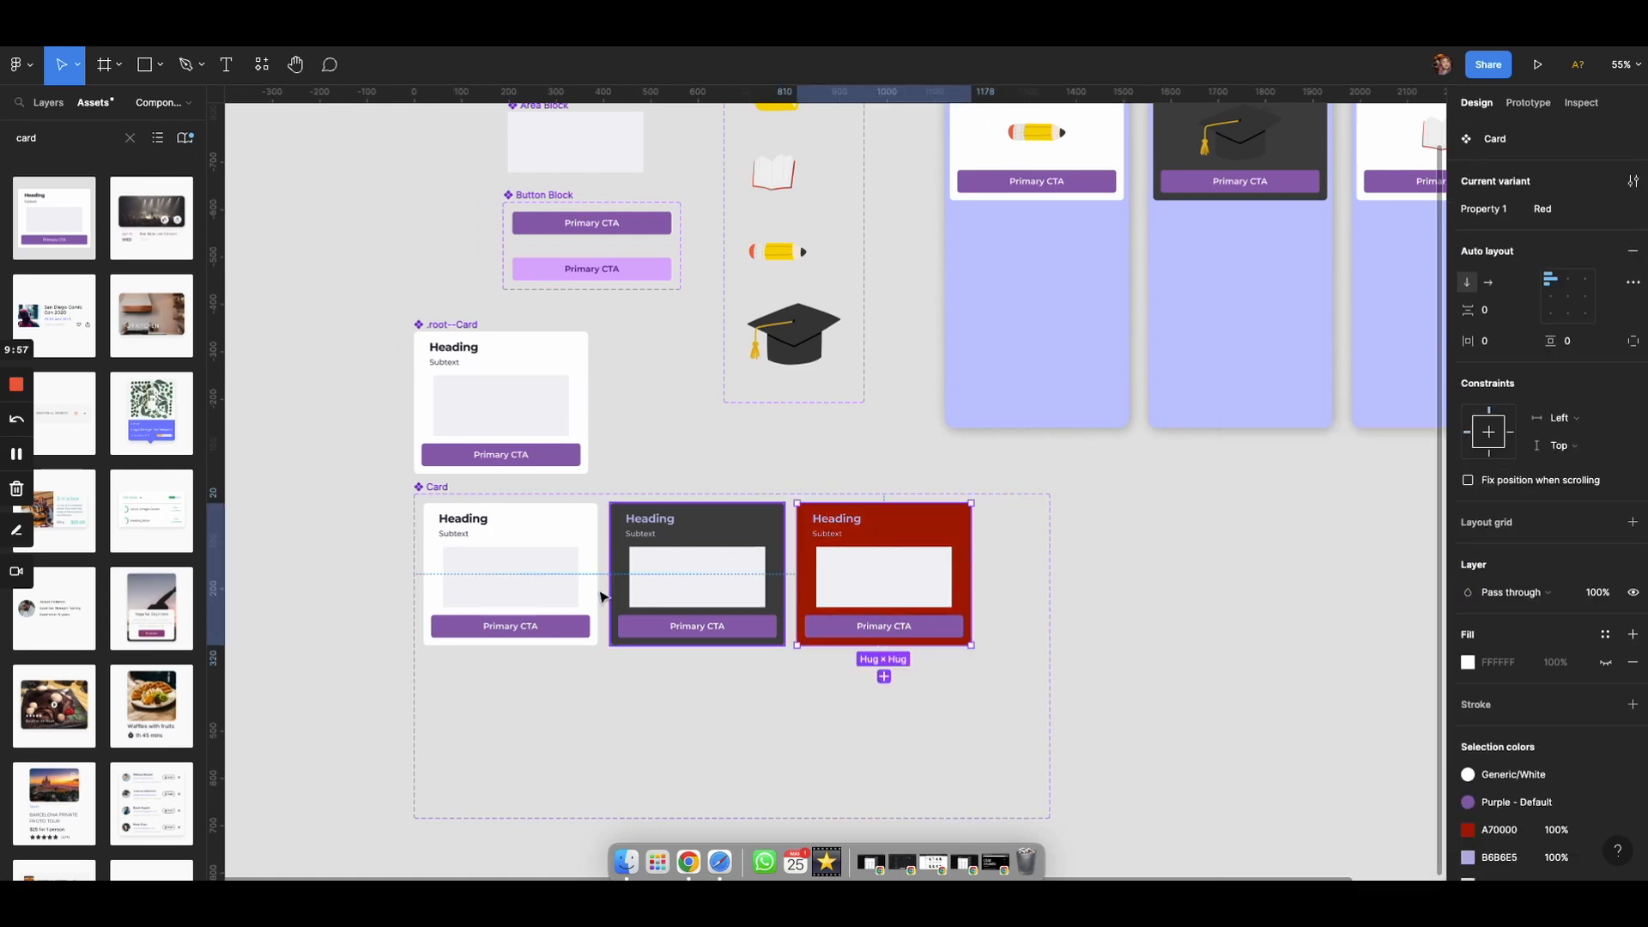
Switch the card instance in the iPhone 13/13 Pro - 5 screen to the Red variant
{"action": "scroll", "coordinate": [1093, 537], "scroll_direction": "up", "scroll_amount": 5}
{"action": "scroll", "coordinate": [1092, 537], "scroll_direction": "right", "scroll_amount": 4}
{"action": "left_click", "coordinate": [1069, 376]}
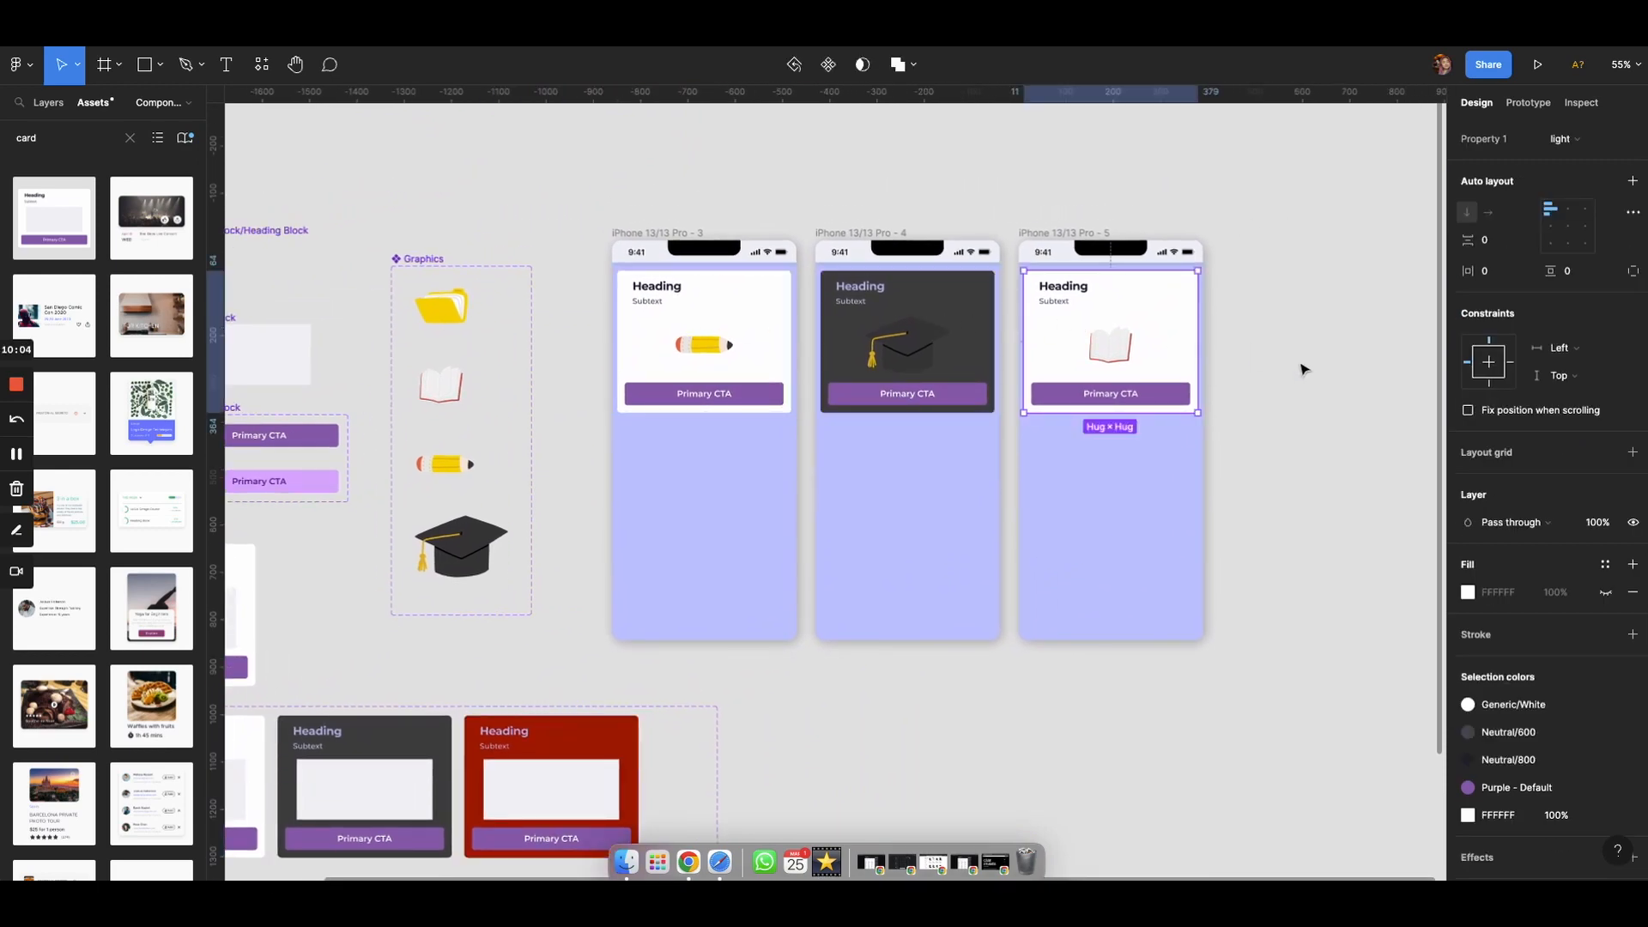
{"action": "scroll", "coordinate": [1586, 317], "scroll_direction": "up", "scroll_amount": 5}
{"action": "left_click", "coordinate": [1609, 385]}
{"action": "left_click", "coordinate": [1555, 405]}
Switch the card instances in the iPhone 13/13 Pro - 4 and iPhone 13/13 Pro - 3 screens to the Red variant
{"action": "left_click", "coordinate": [950, 367]}
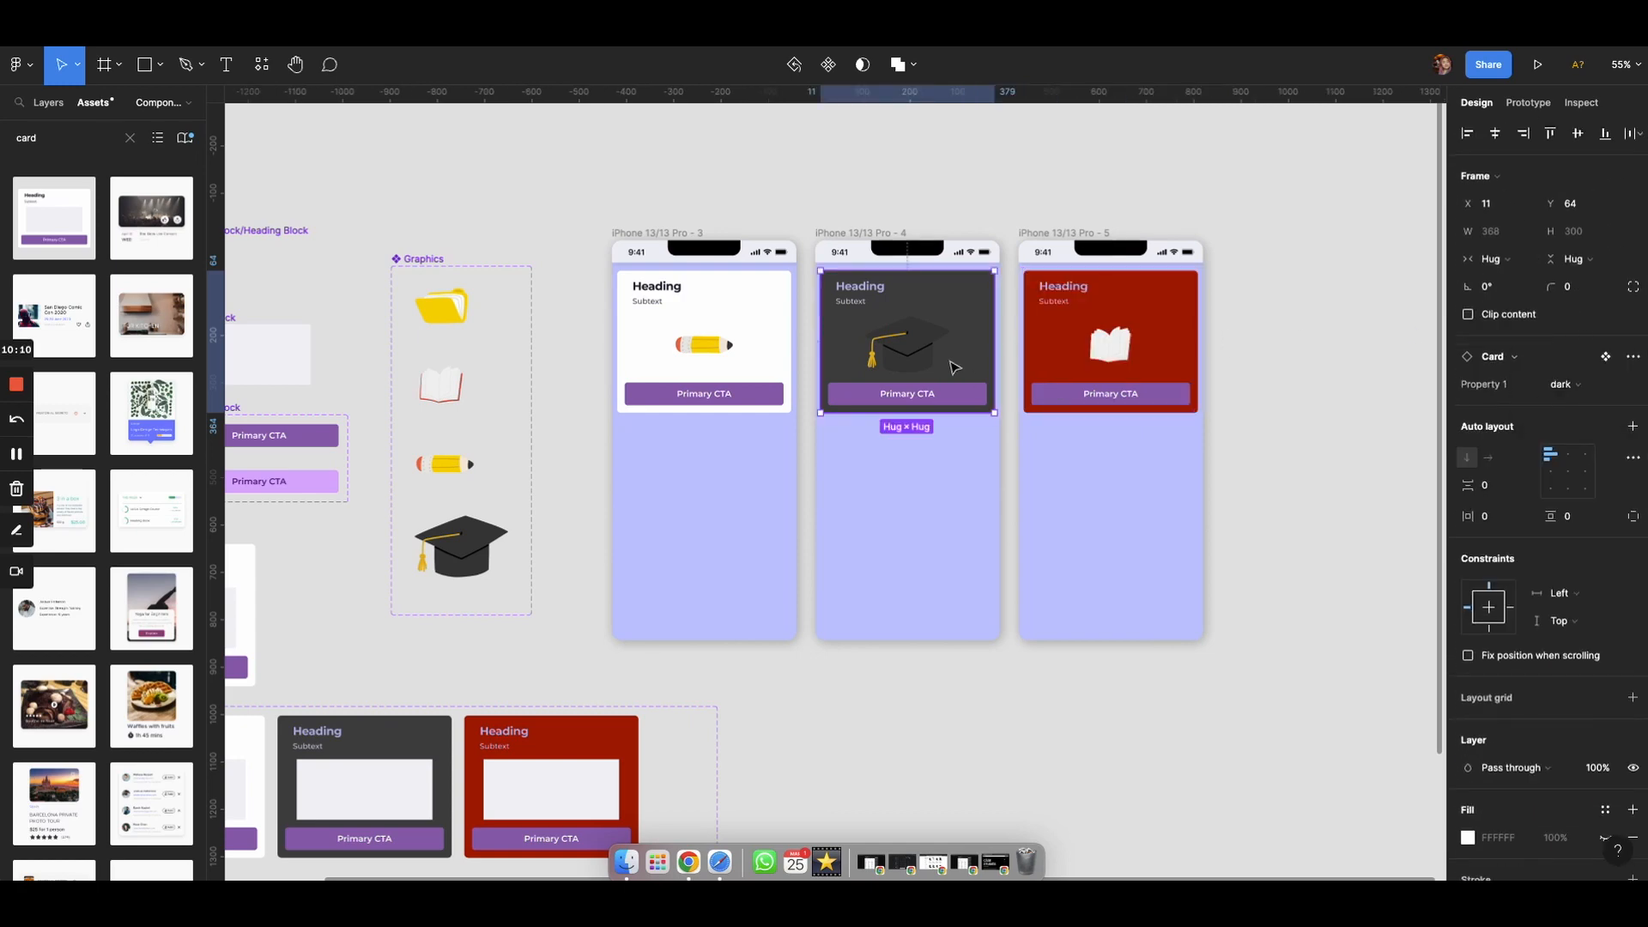
{"action": "left_click", "coordinate": [1586, 392]}
{"action": "left_click", "coordinate": [1577, 425]}
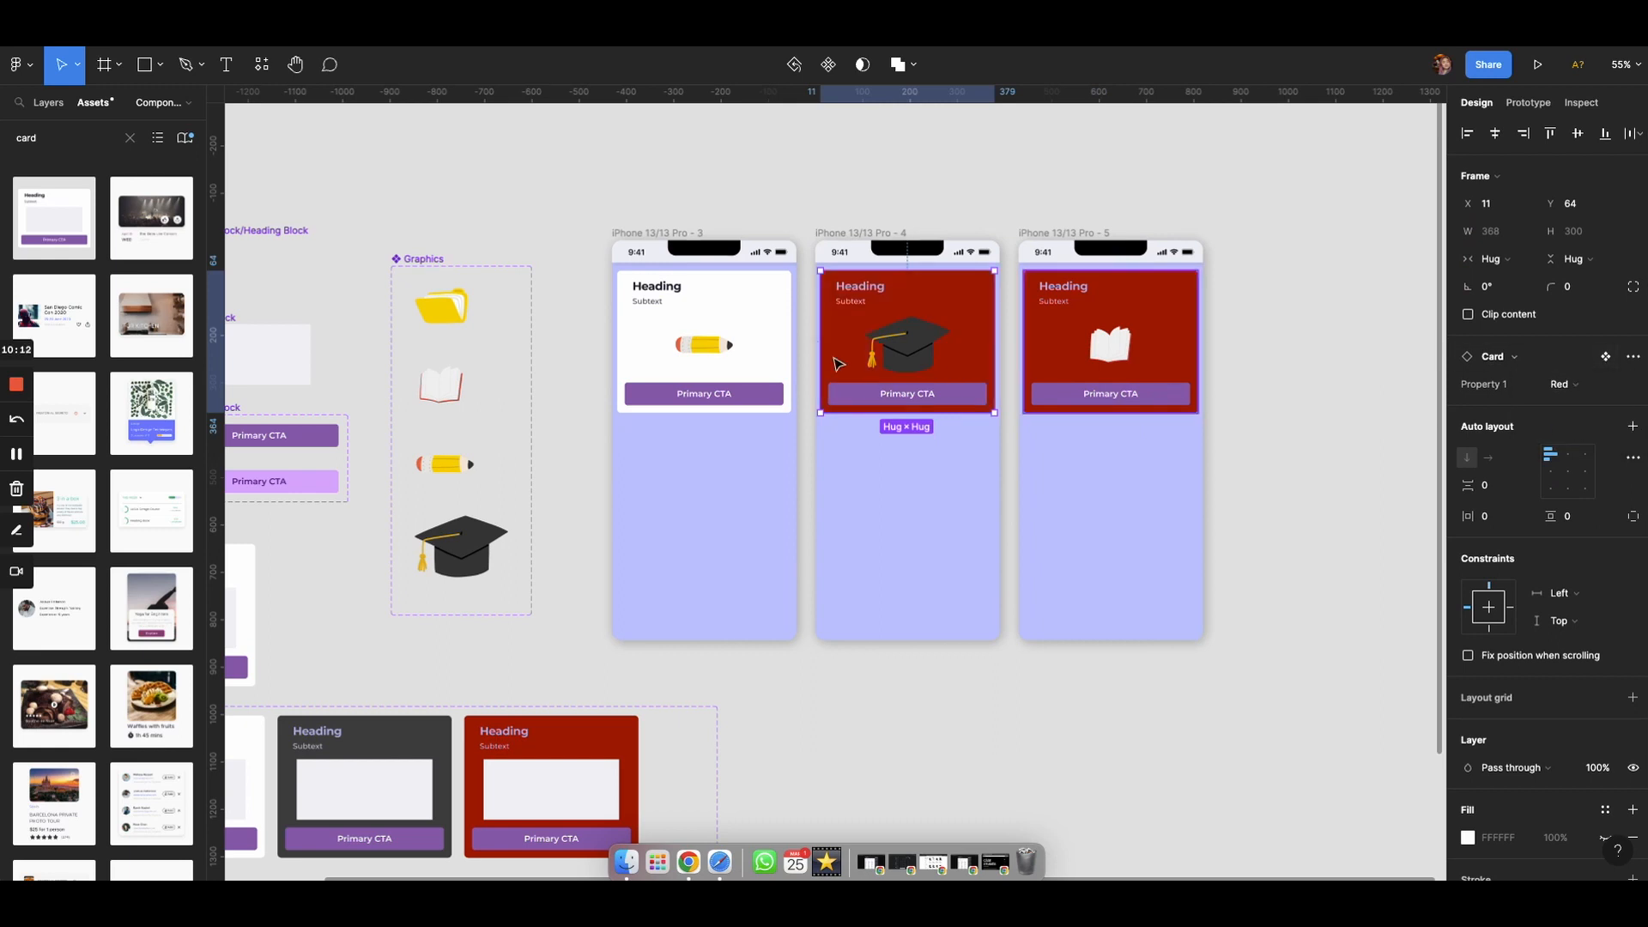
{"action": "left_click", "coordinate": [734, 360]}
{"action": "left_click", "coordinate": [1567, 384]}
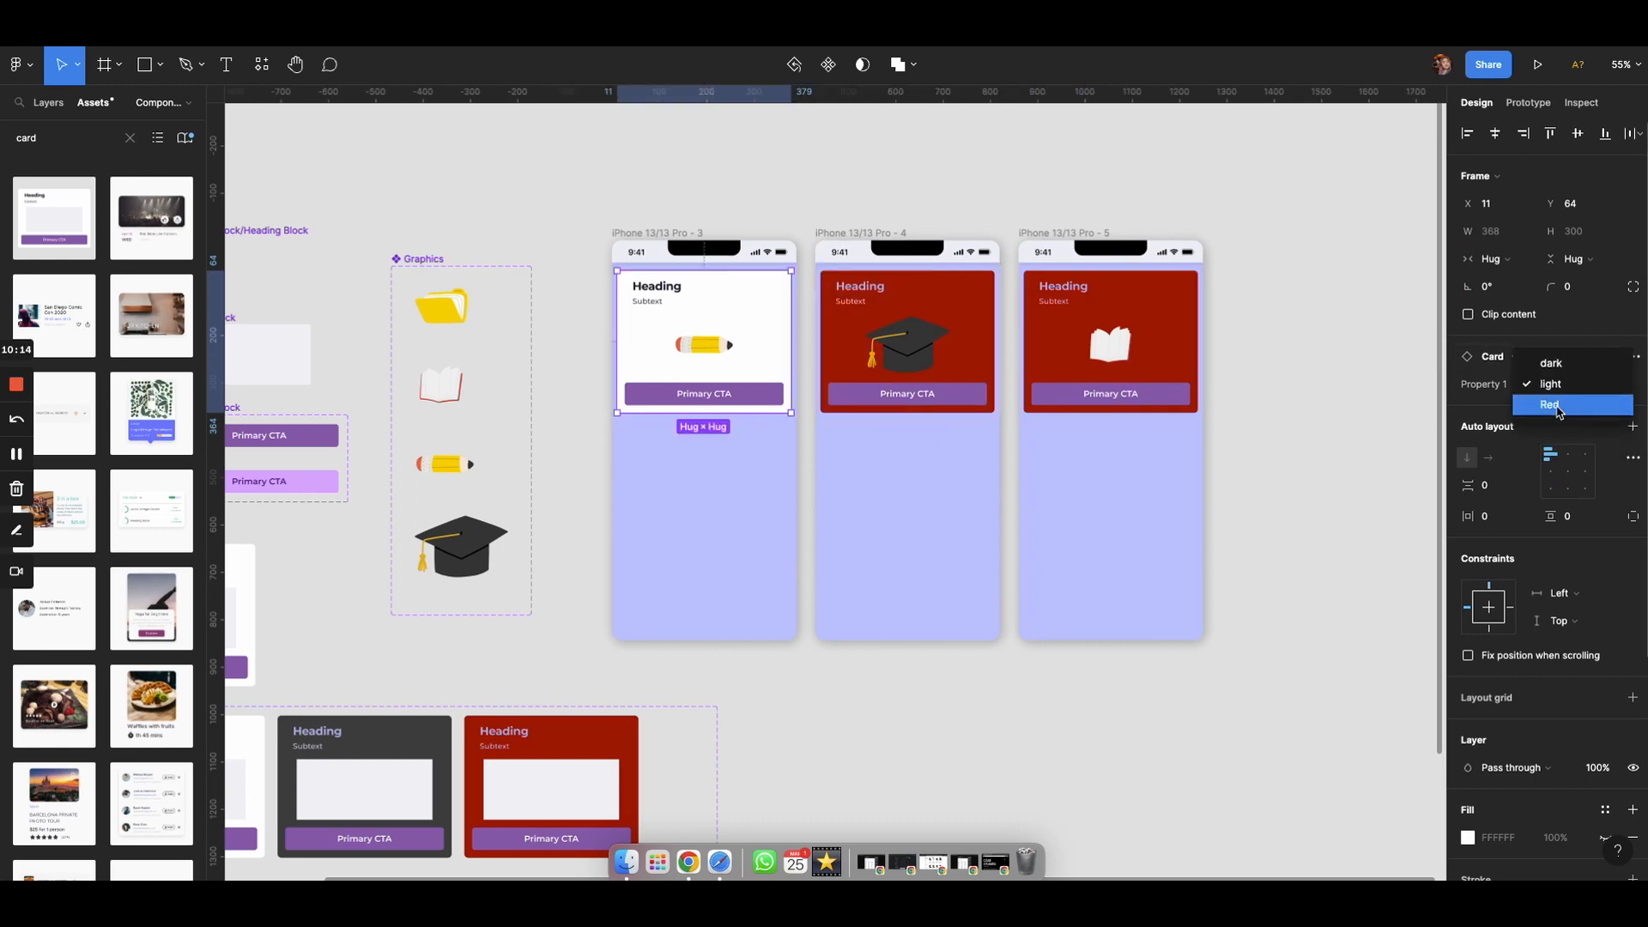
{"action": "left_click", "coordinate": [1560, 404]}
{"action": "left_click", "coordinate": [1248, 525]}
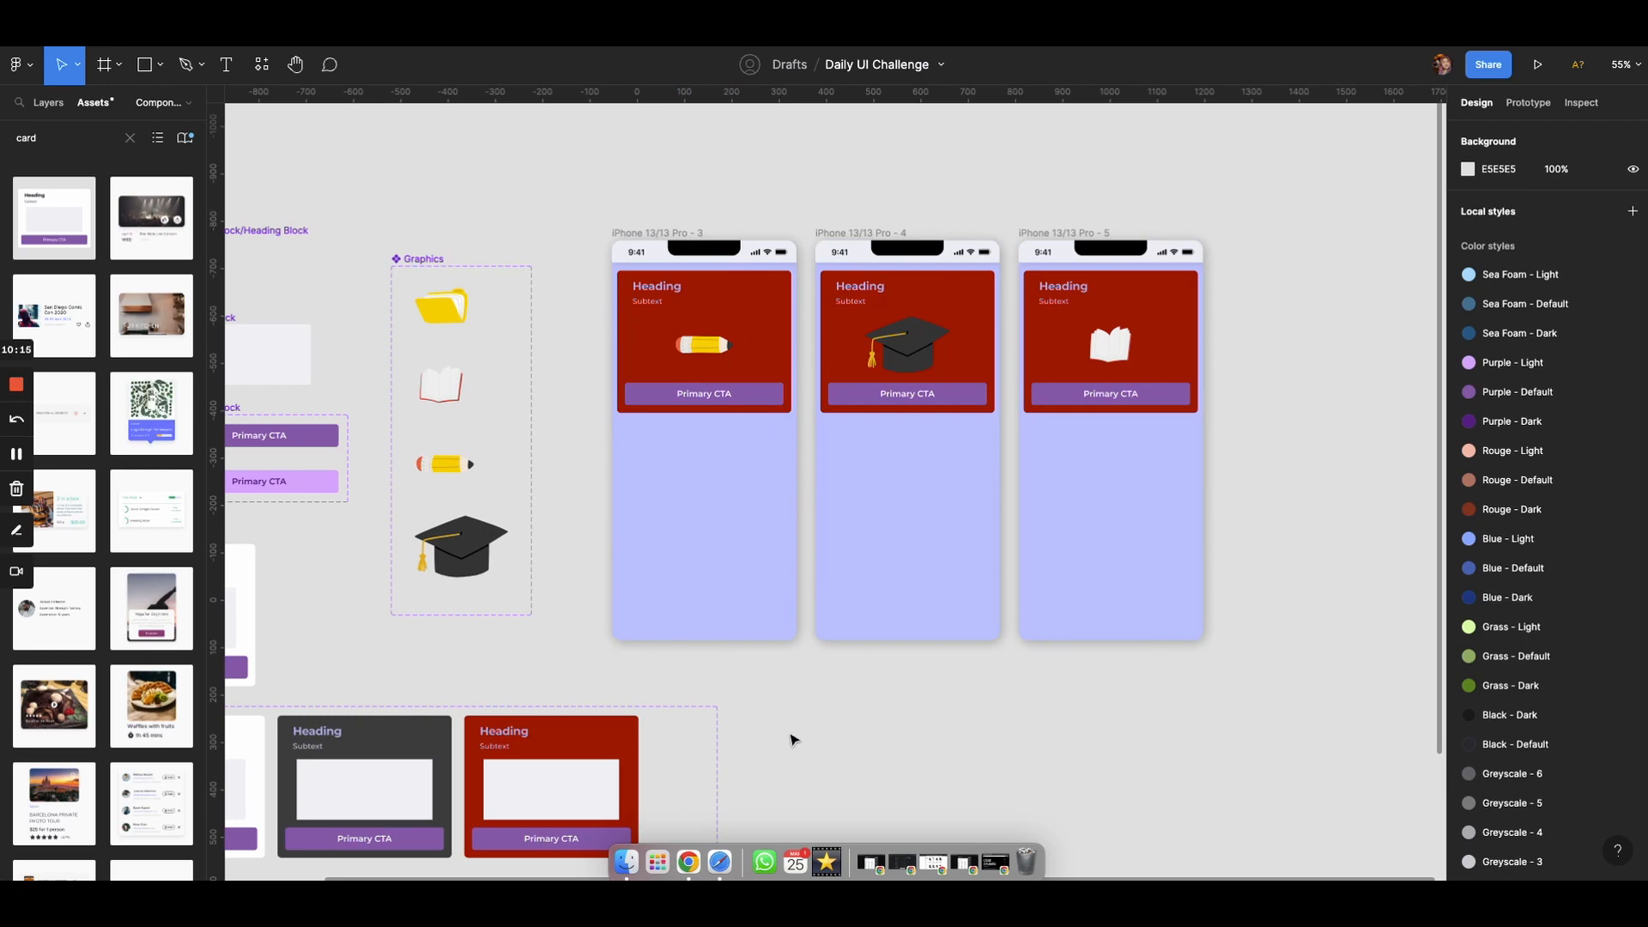
Examine the three iPhone screens alongside the base blocks, graphics and Card variants
{"action": "scroll", "coordinate": [789, 738], "scroll_direction": "left", "scroll_amount": 4}
{"action": "scroll", "coordinate": [789, 738], "scroll_direction": "down", "scroll_amount": 1}
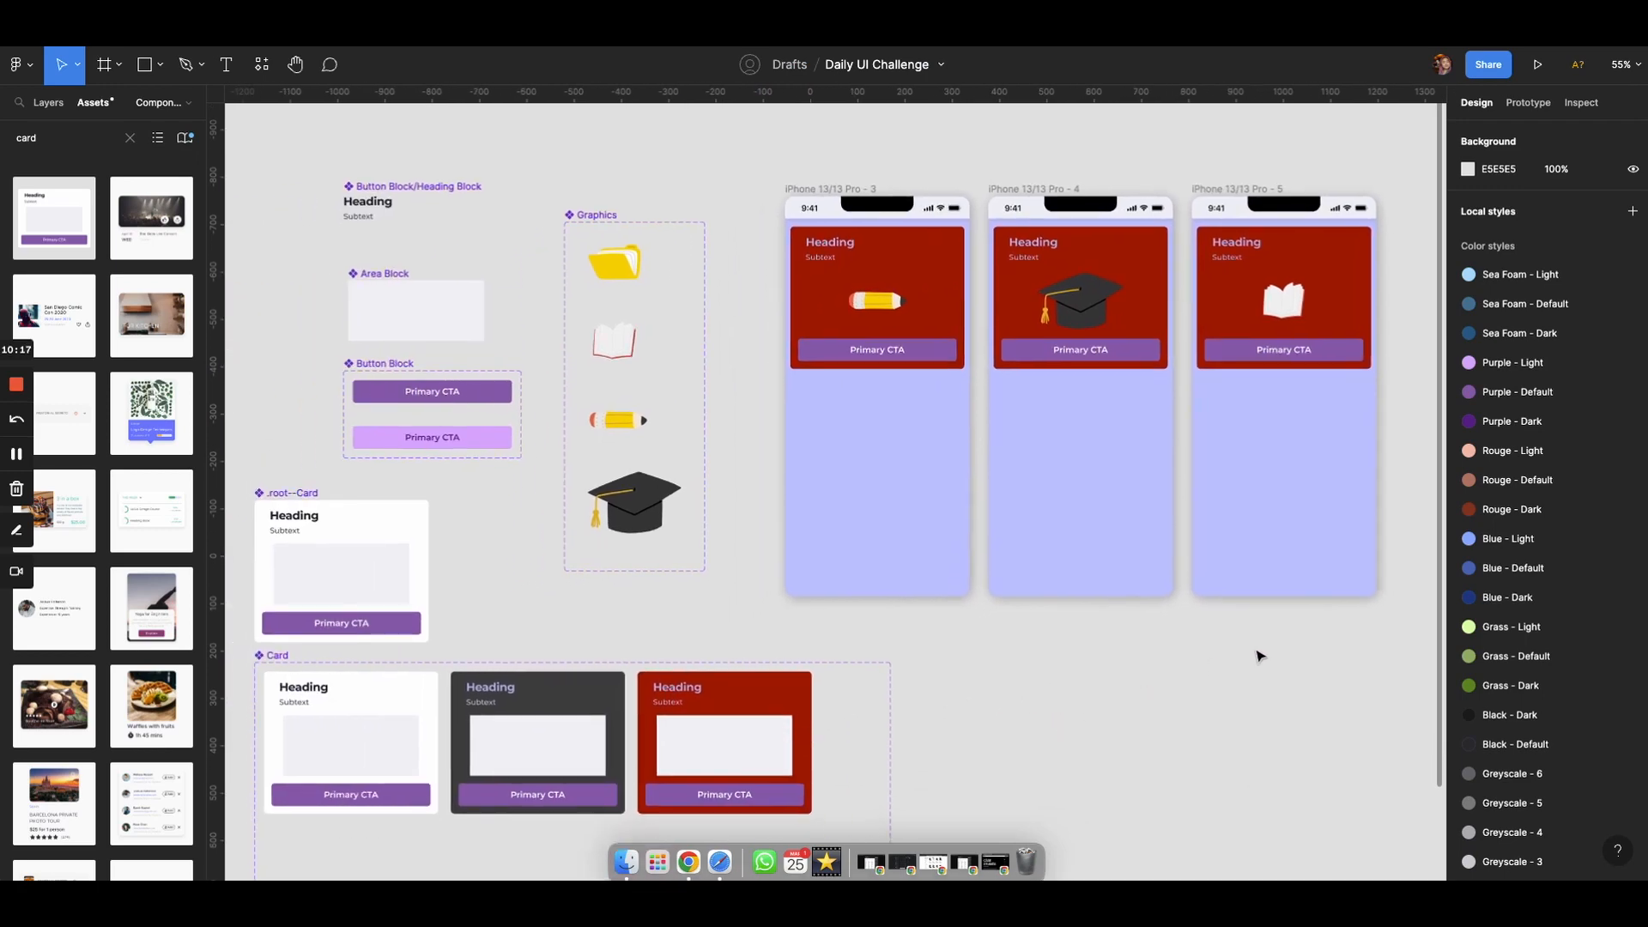
{"action": "scroll", "coordinate": [1258, 655], "scroll_direction": "right", "scroll_amount": 2}
{"action": "scroll", "coordinate": [1258, 655], "scroll_direction": "up", "scroll_amount": 1}
{"action": "scroll", "coordinate": [1107, 694], "scroll_direction": "left", "scroll_amount": 4}
{"action": "scroll", "coordinate": [1107, 694], "scroll_direction": "down", "scroll_amount": 2}
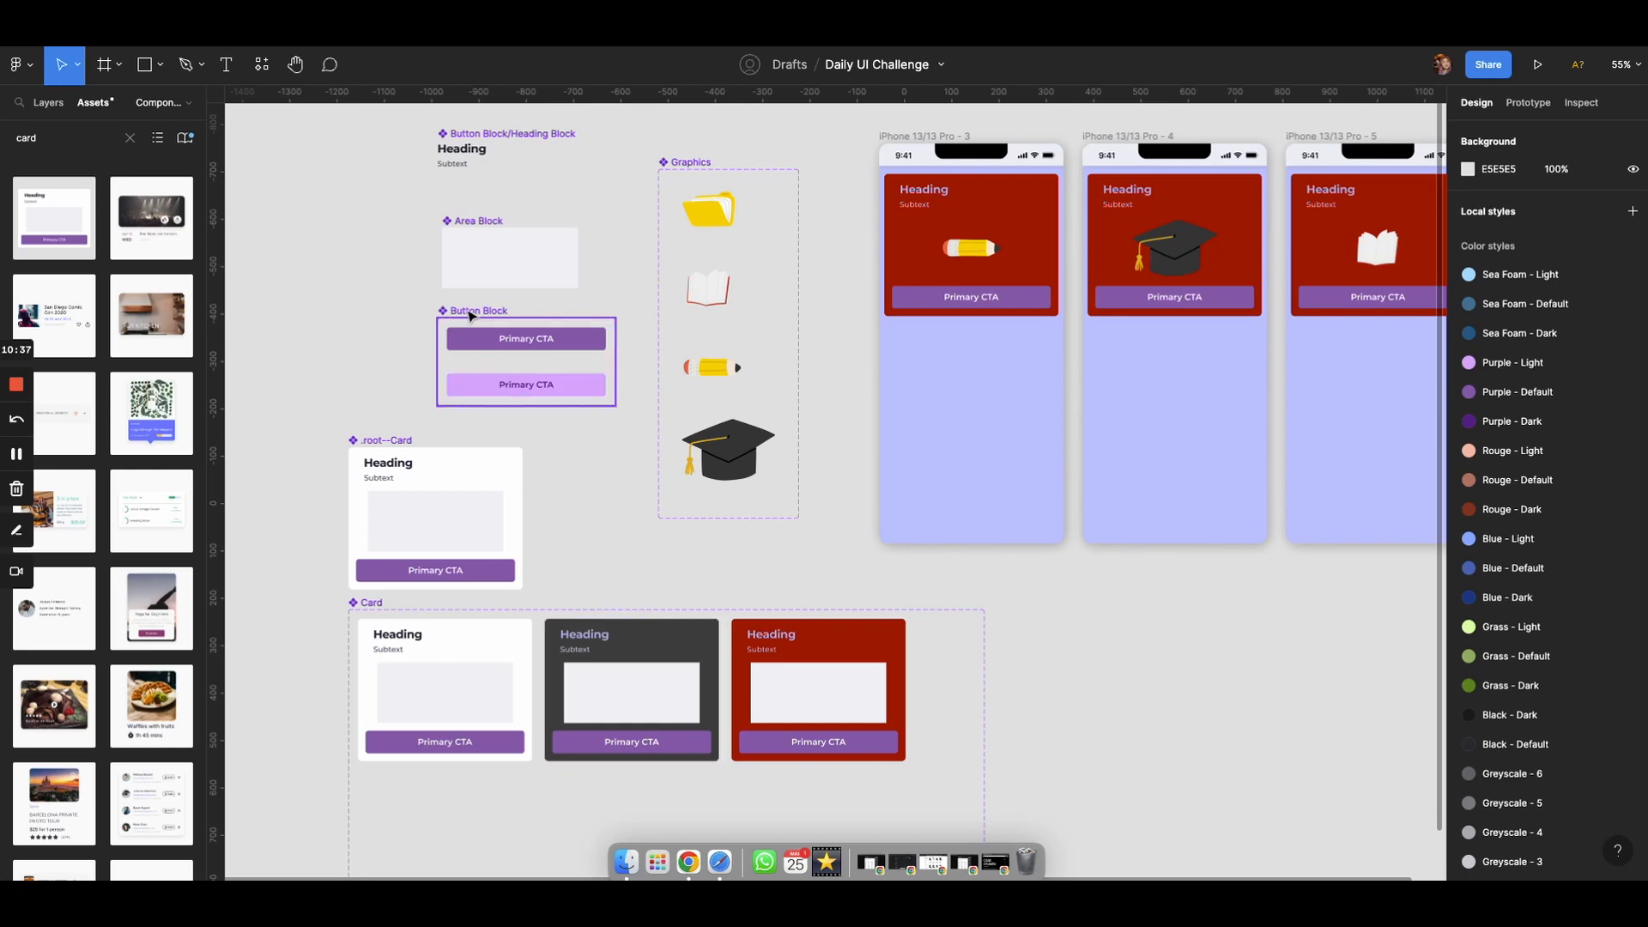
{"action": "scroll", "coordinate": [473, 334], "scroll_direction": "up", "scroll_amount": 1}
{"action": "scroll", "coordinate": [474, 333], "scroll_direction": "up", "scroll_amount": 5}
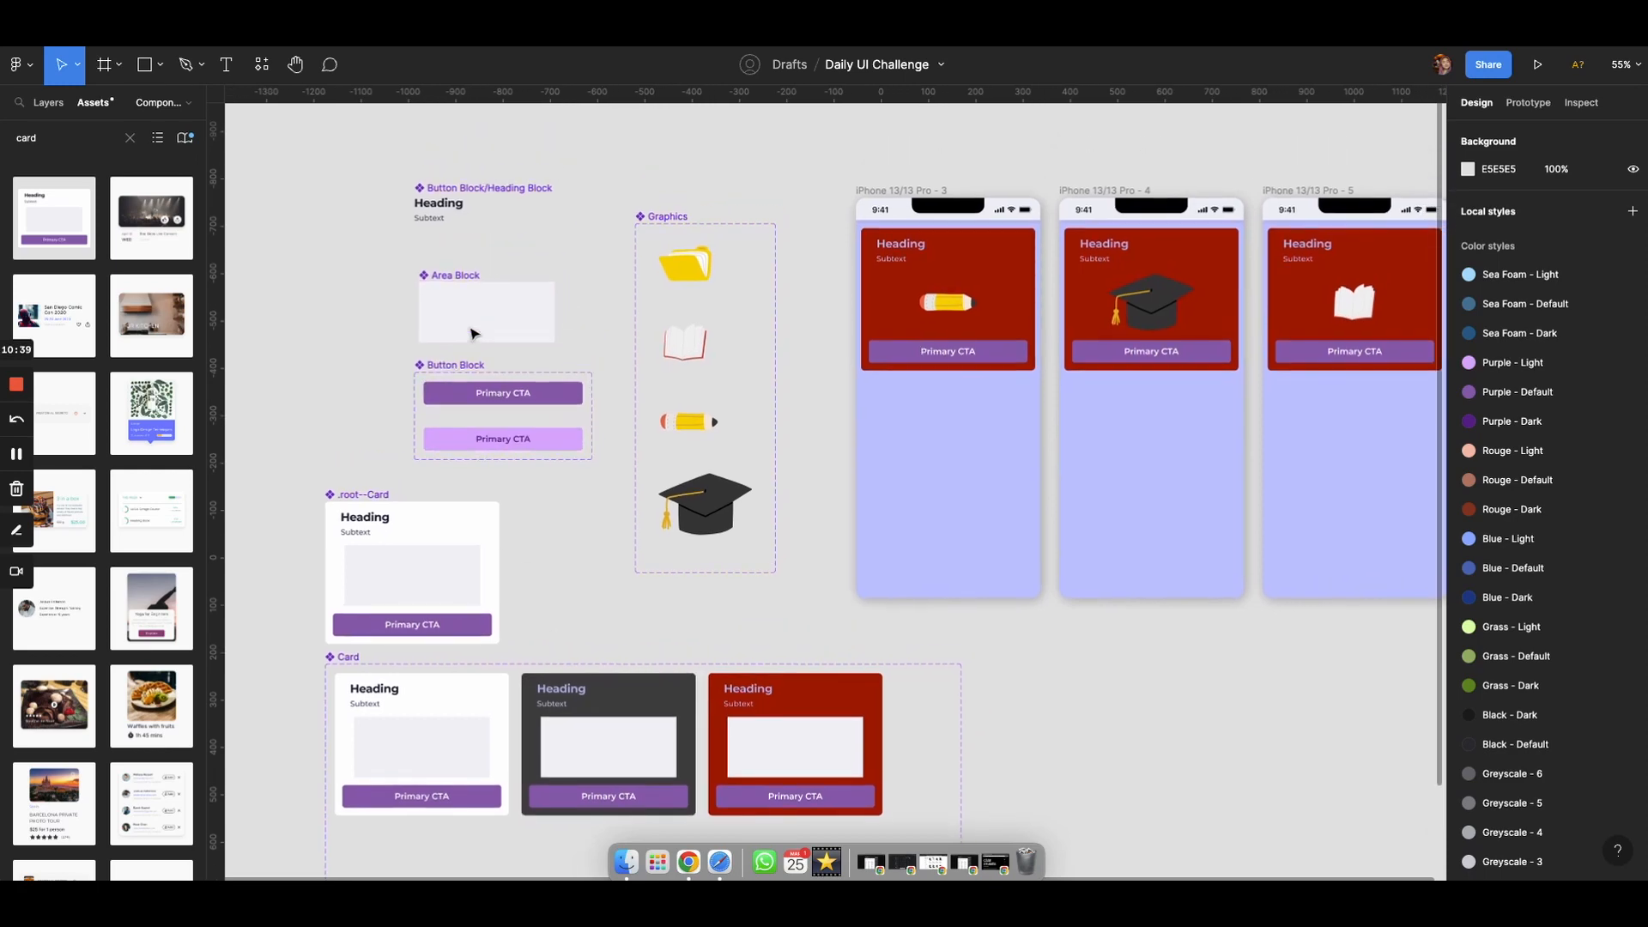
Extend the Button Block component set downward and add a third variant named Disabled, based on the secondary button
{"action": "left_click", "coordinate": [406, 409]}
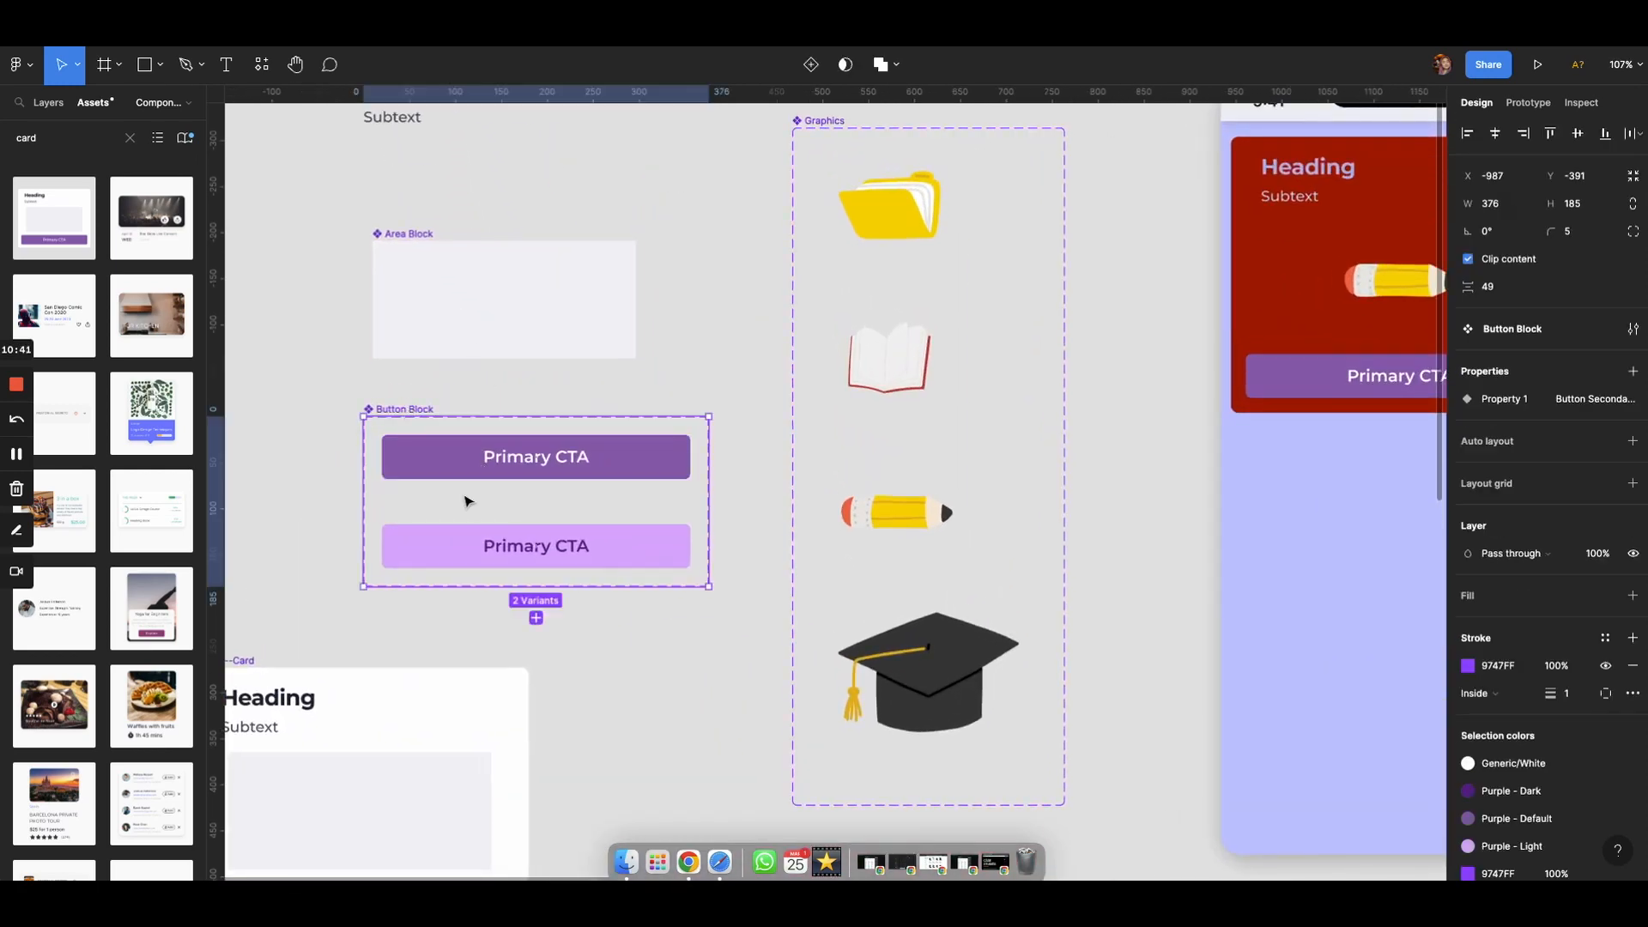
{"action": "left_click_drag", "start_coordinate": [584, 587], "coordinate": [586, 656]}
{"action": "left_click", "coordinate": [589, 548]}
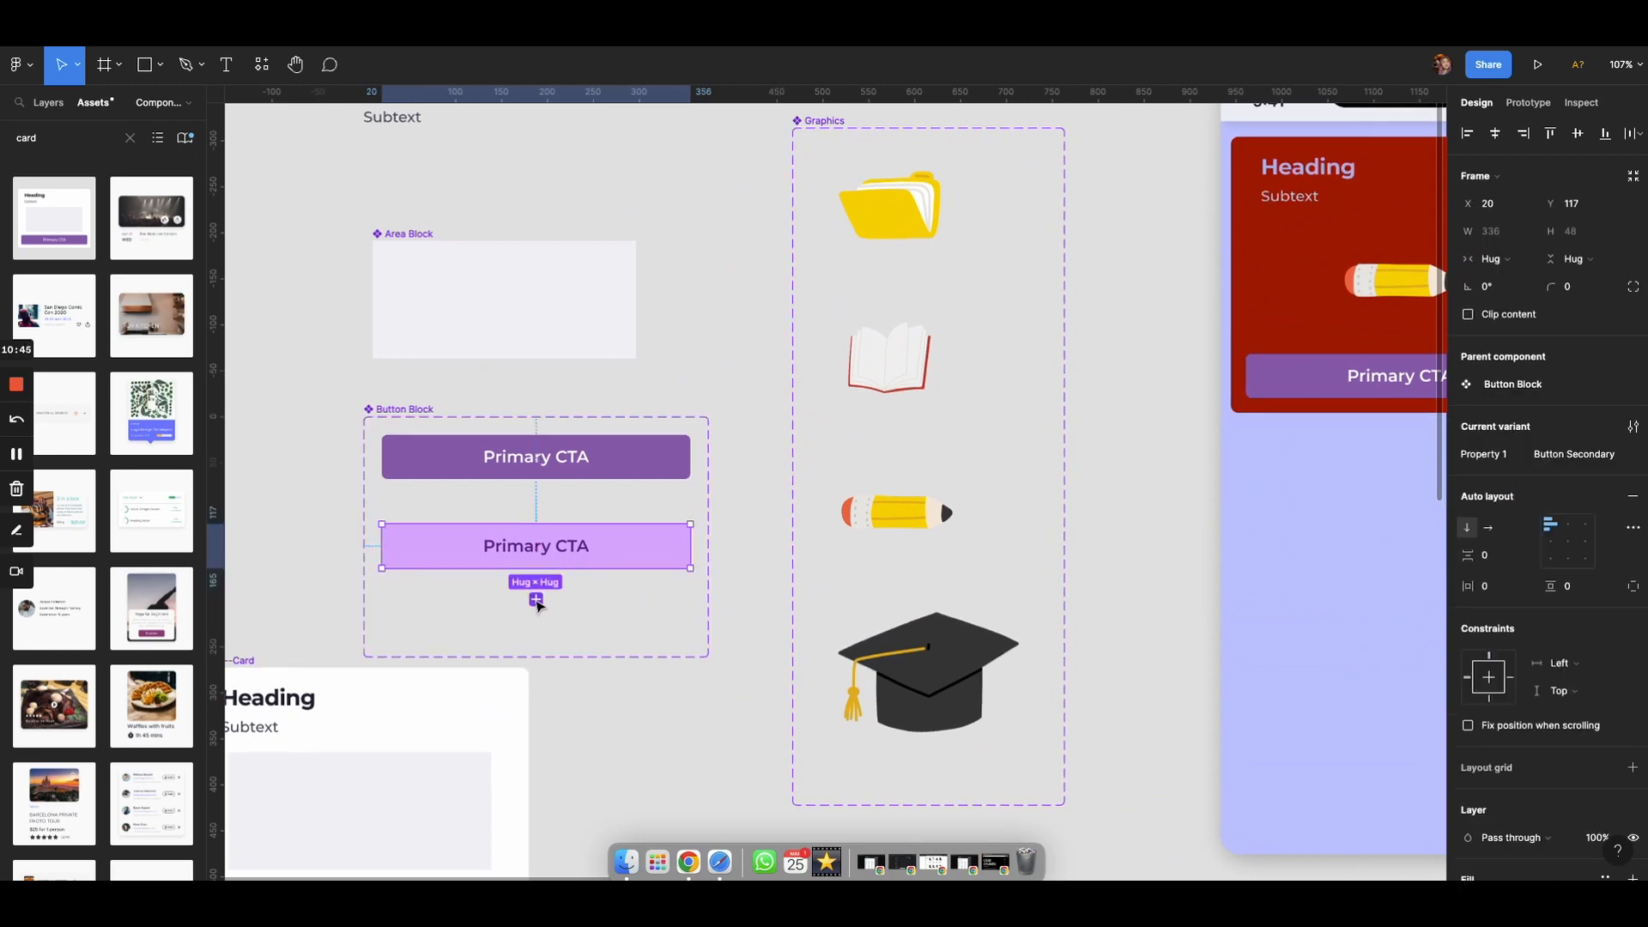
{"action": "left_click", "coordinate": [536, 599]}
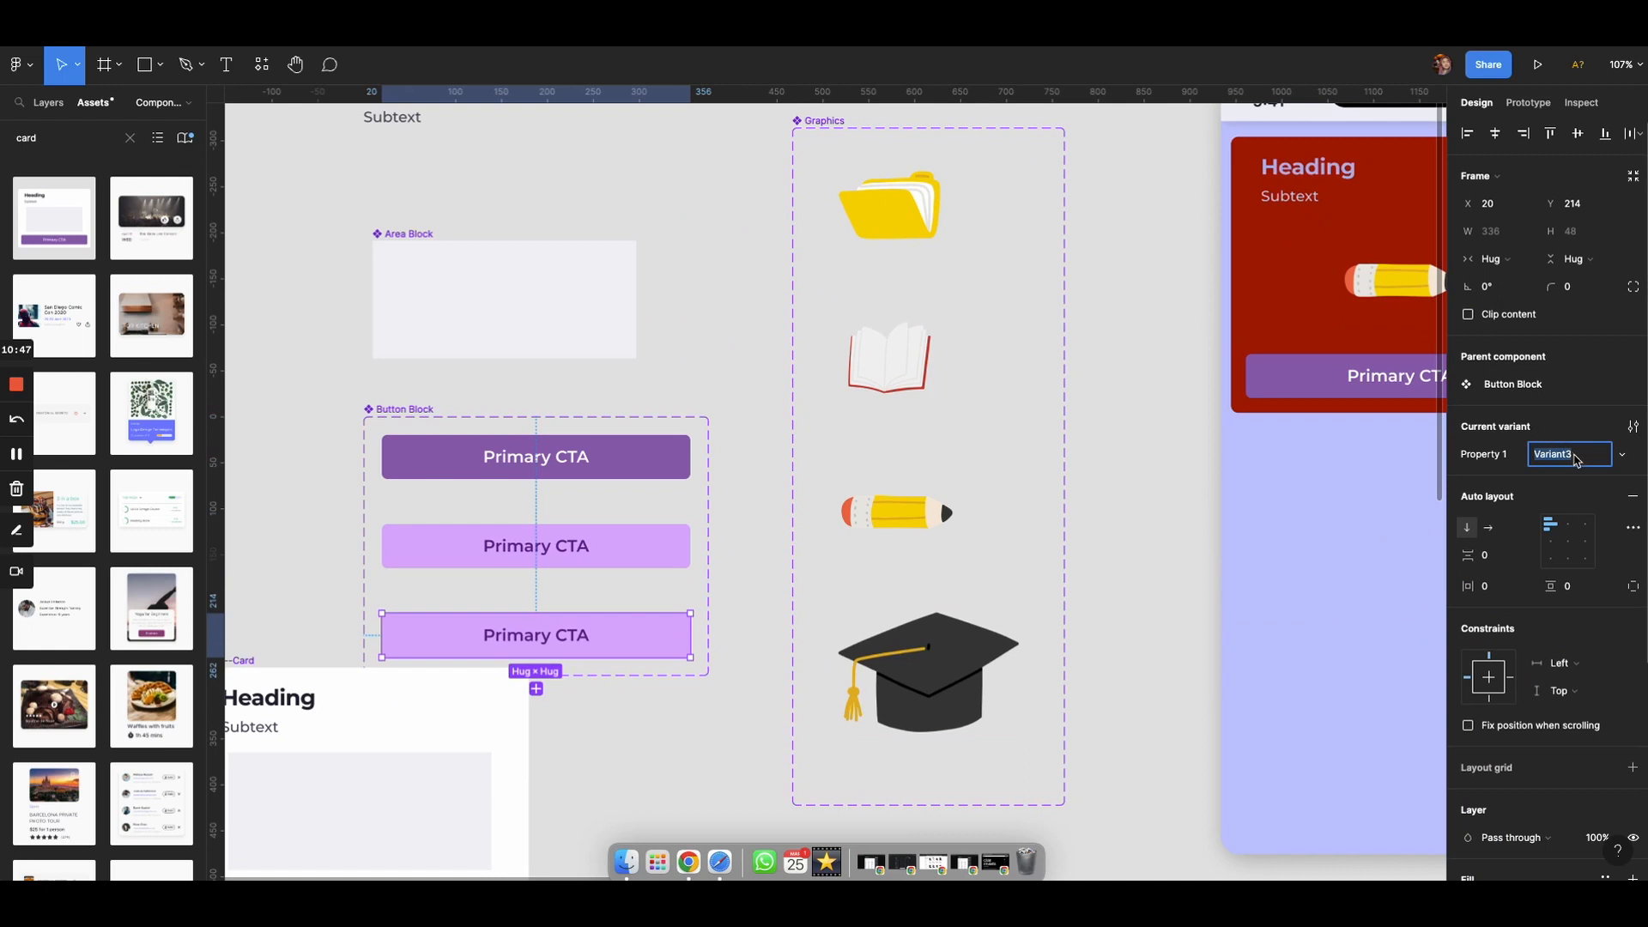
{"action": "type", "text": "Disabled"}
{"action": "scroll", "coordinate": [1584, 654], "scroll_direction": "down", "scroll_amount": 4}
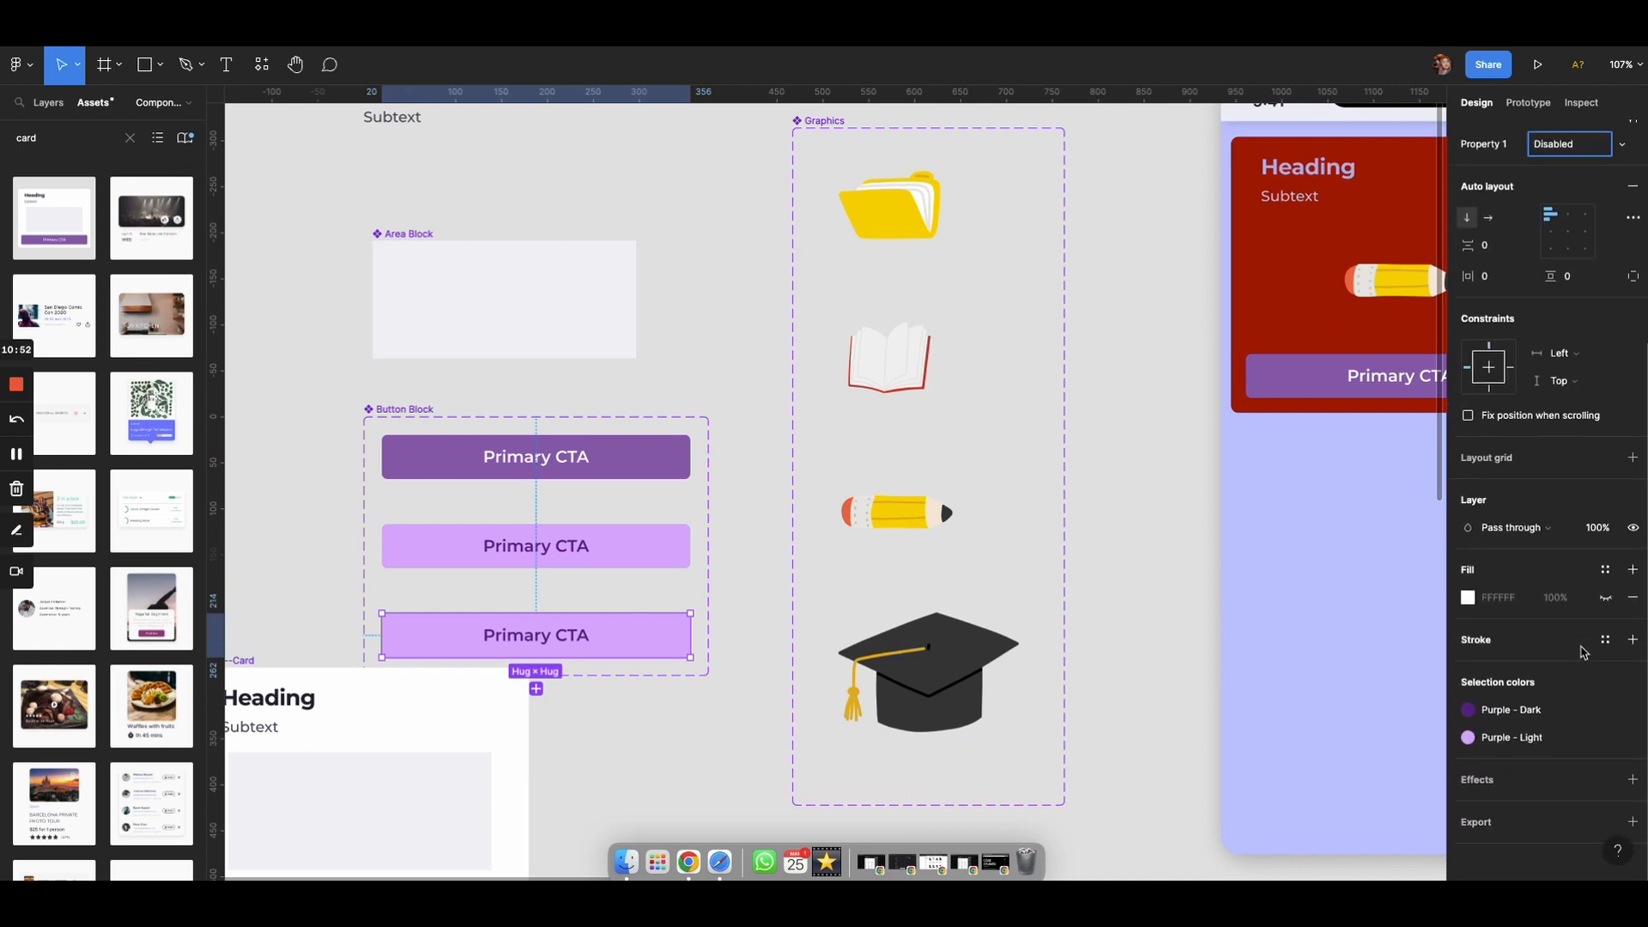
{"action": "left_click", "coordinate": [635, 631]}
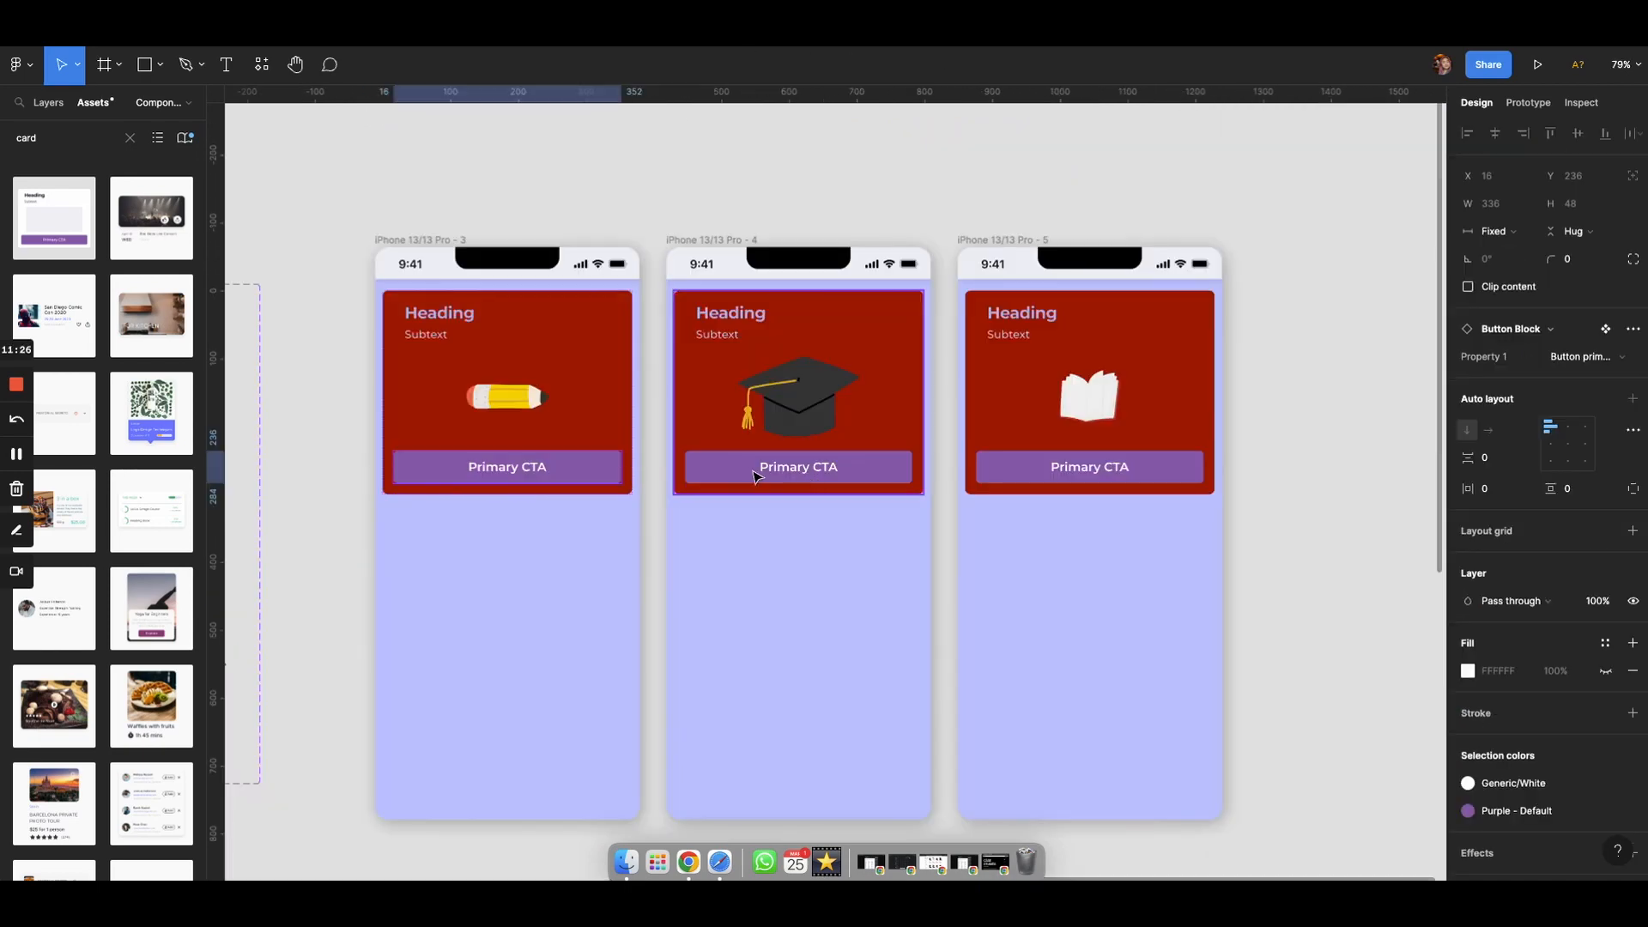
Switch the Button Block instances in all three iPhone screen cards to the Disabled variant
{"action": "left_click", "coordinate": [748, 475], "text": "shift"}
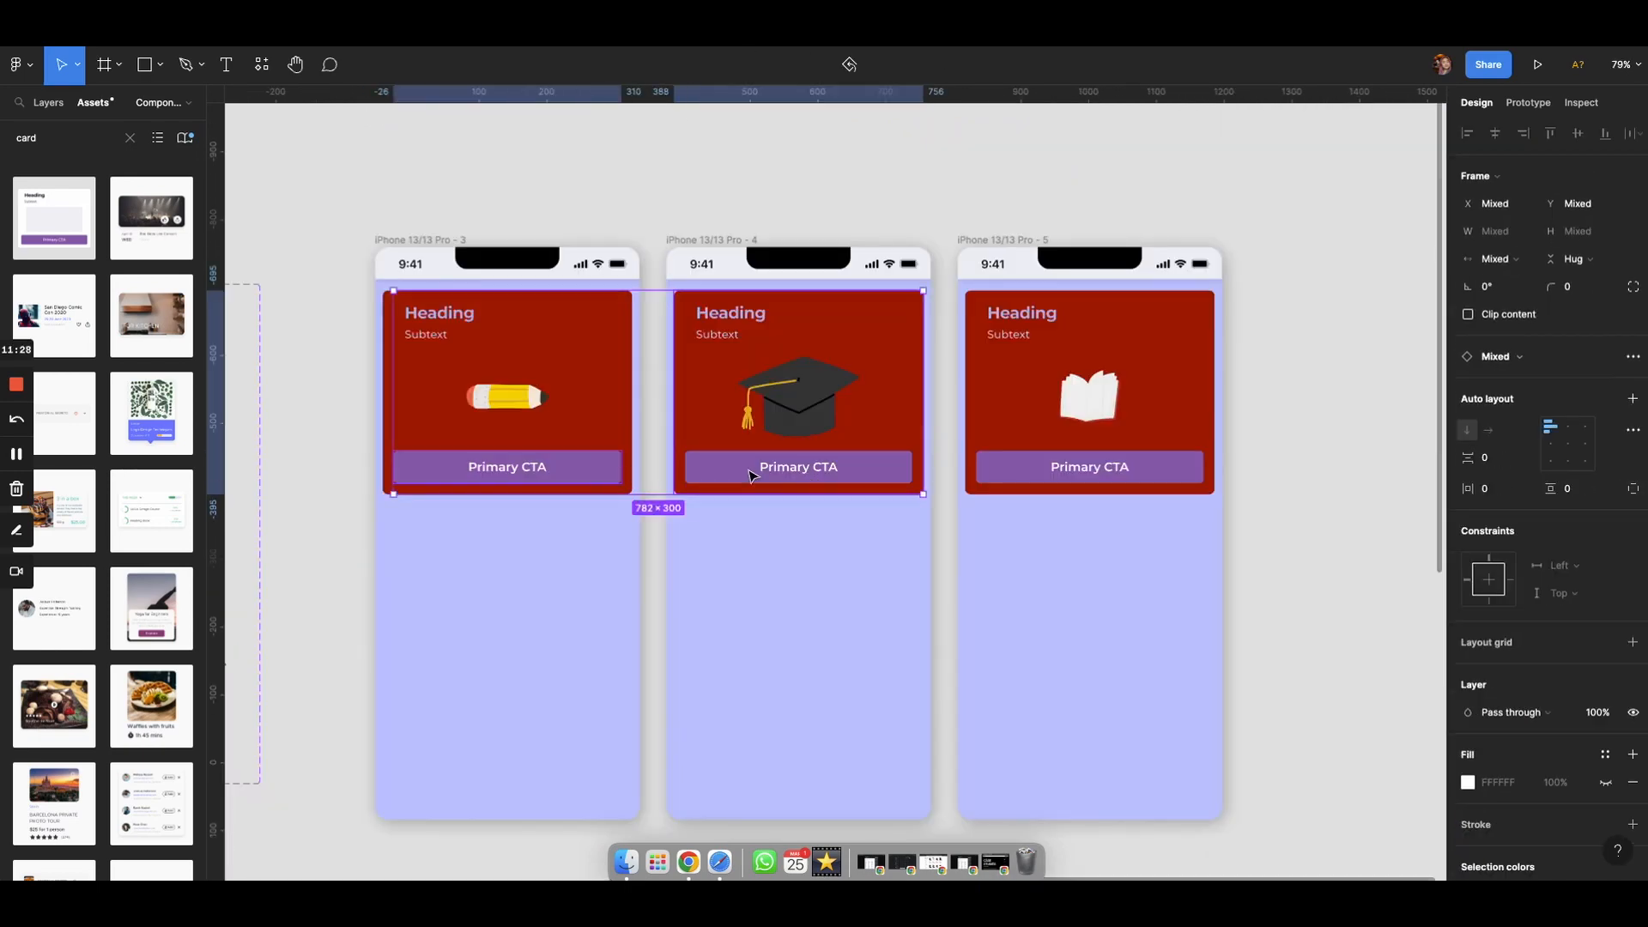
{"action": "double_click", "coordinate": [748, 475]}
{"action": "left_click", "coordinate": [1083, 471], "text": "shift"}
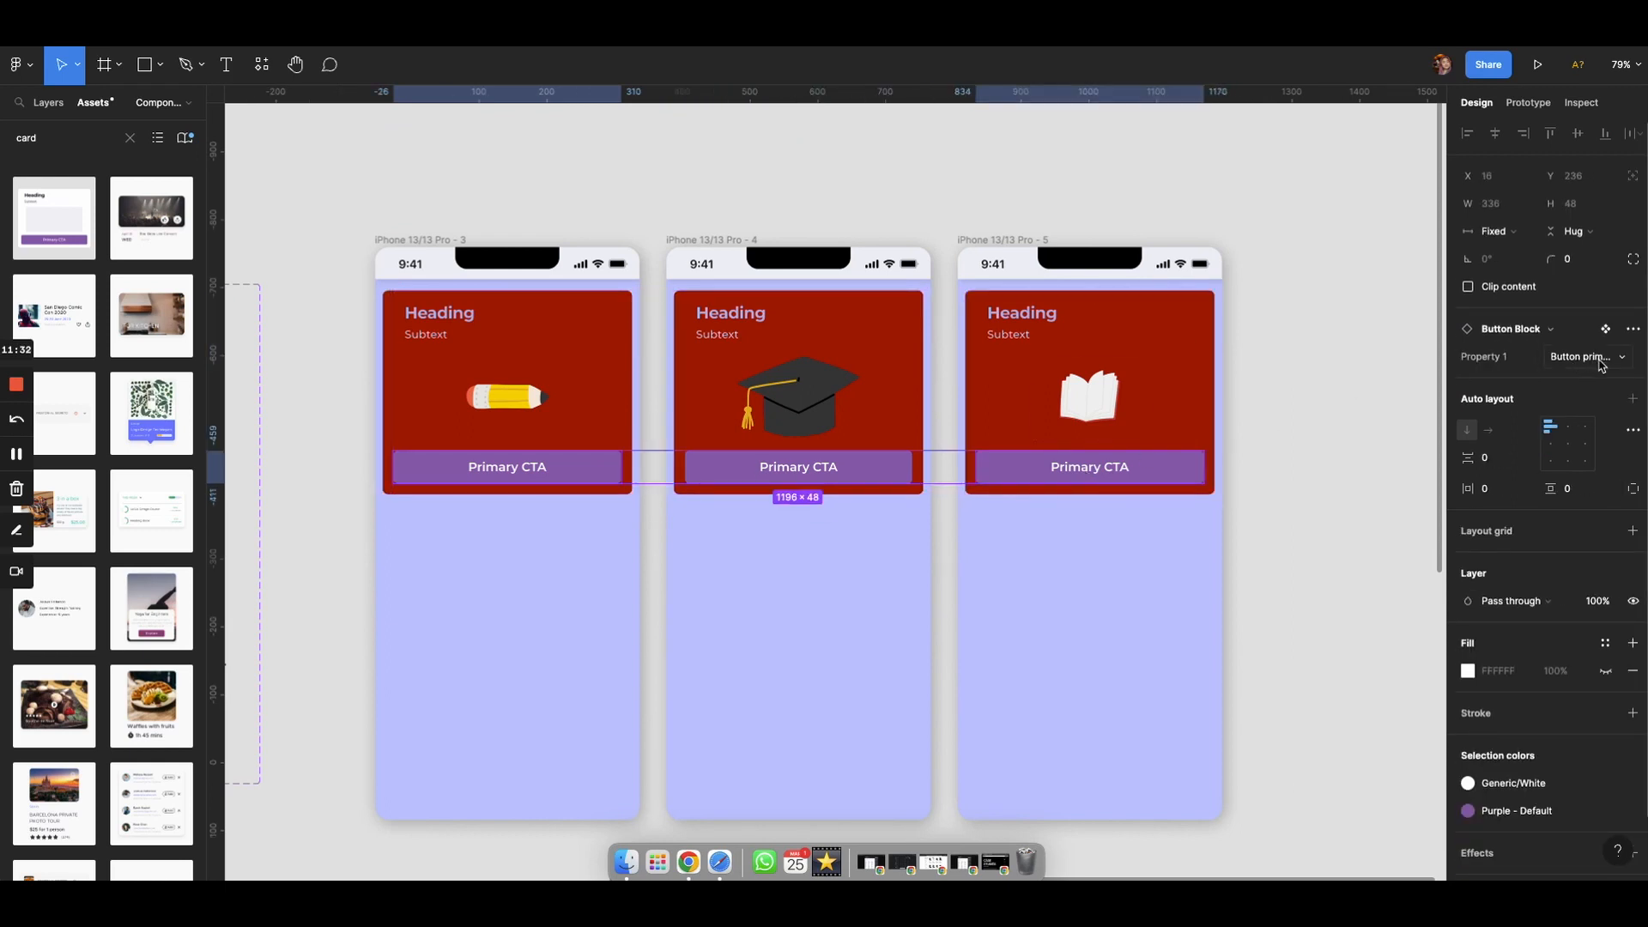
{"action": "left_click", "coordinate": [1620, 359]}
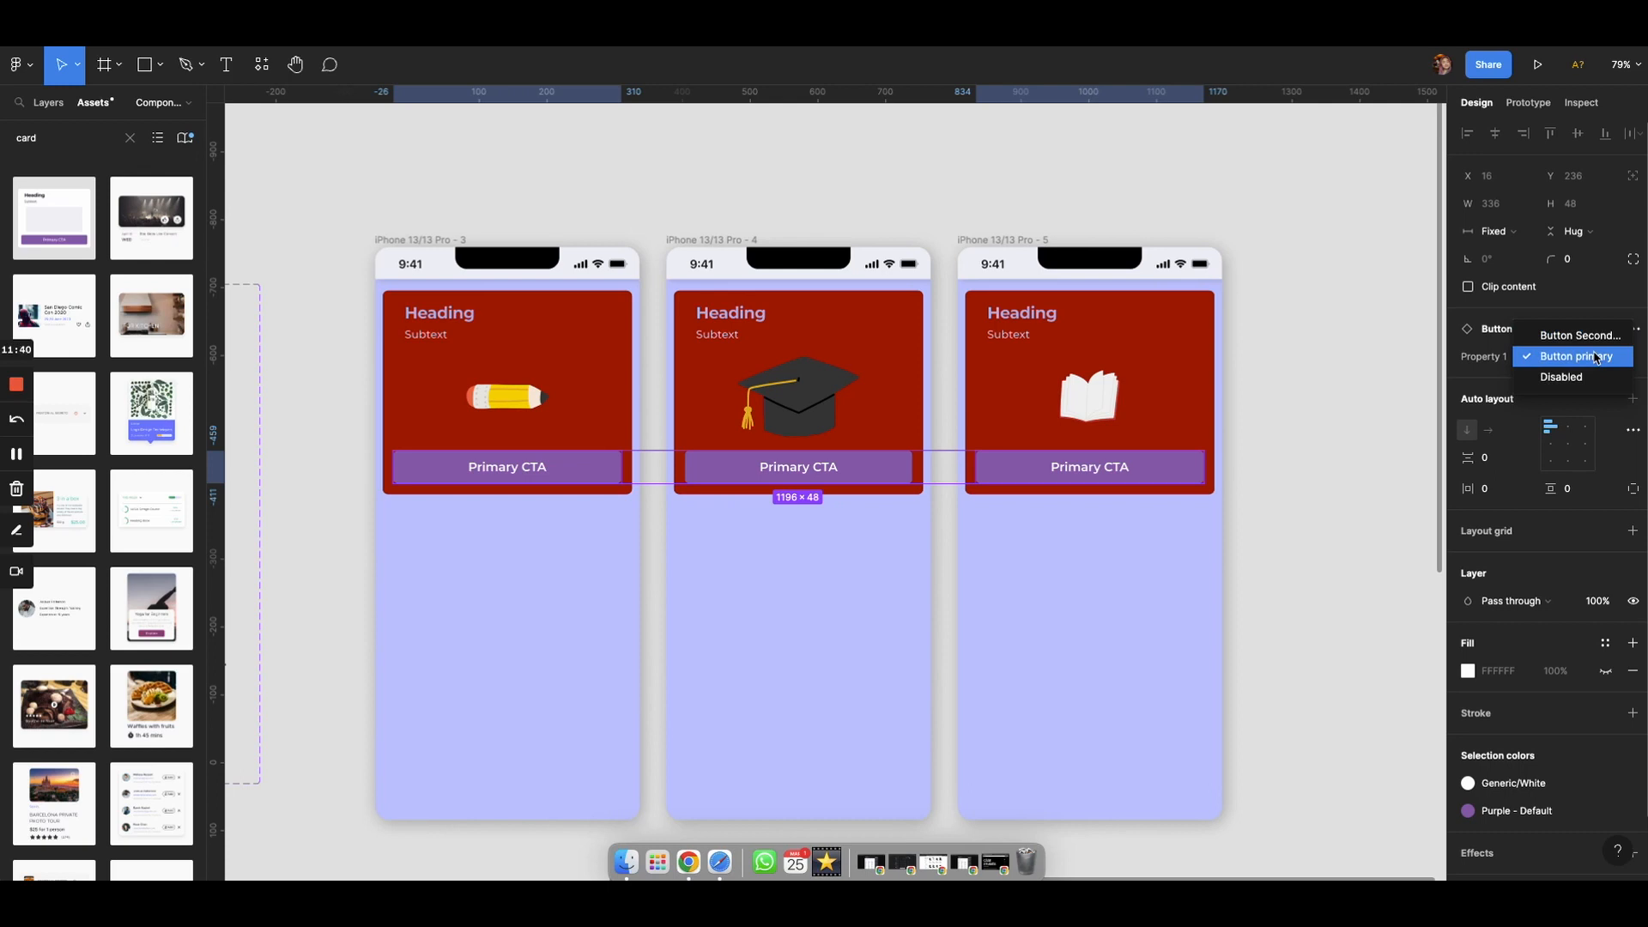
{"action": "left_click", "coordinate": [1561, 377]}
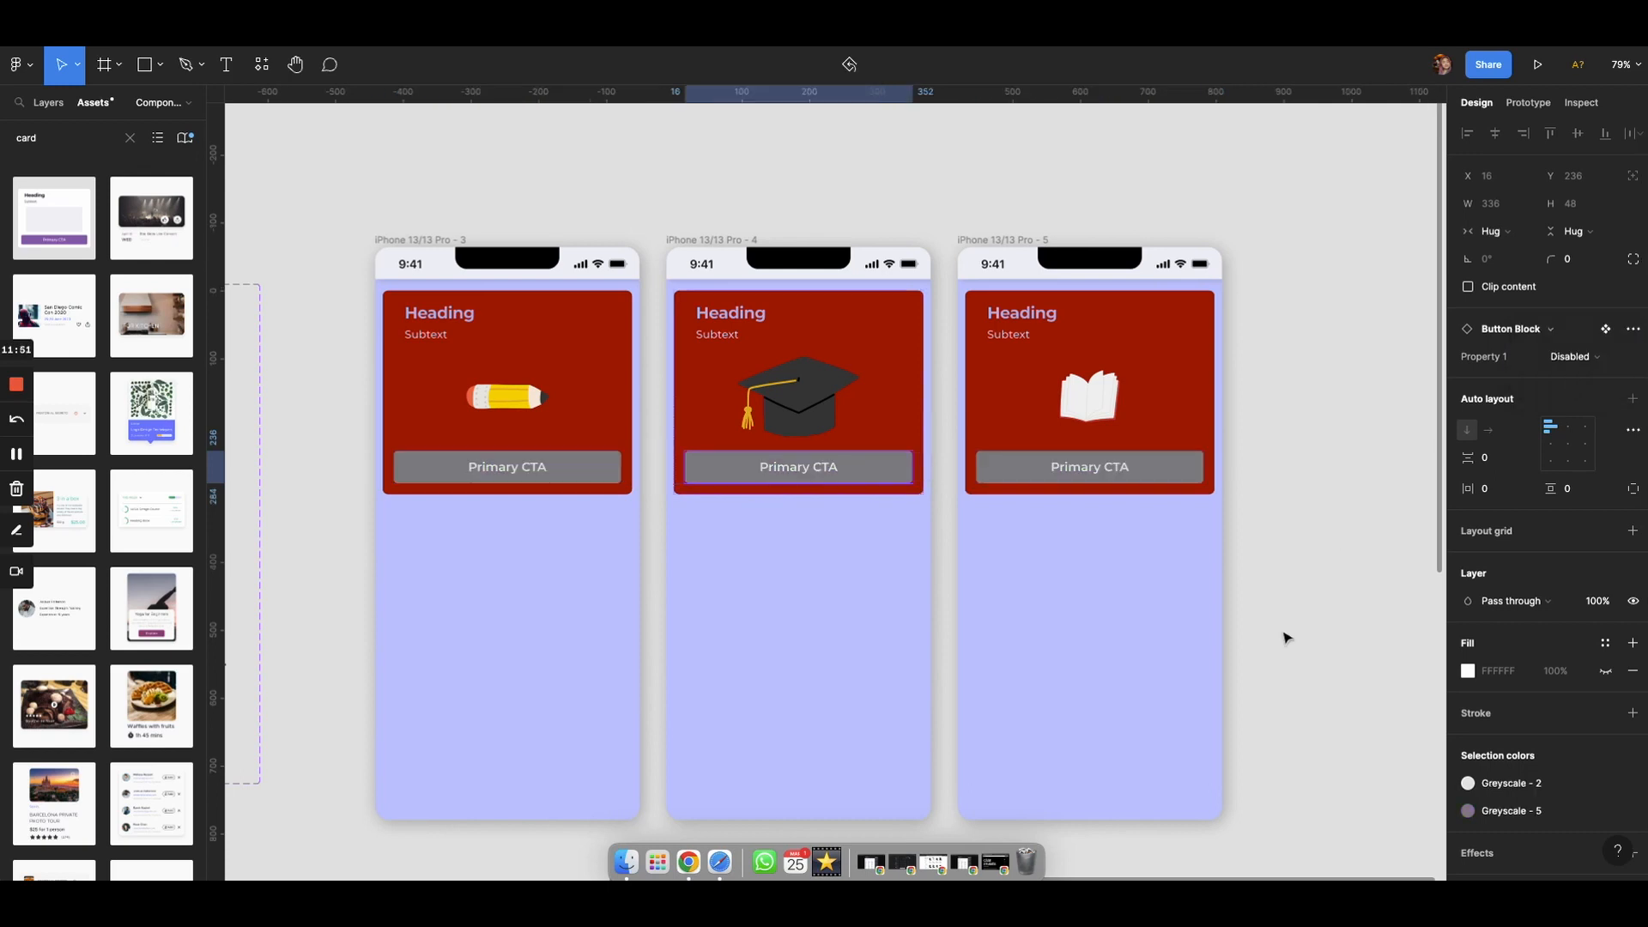
{"action": "left_click", "coordinate": [1320, 603]}
Move the Graphics component set up to about Y -877 and extend its lower edge to make room for another graphic
{"action": "scroll", "coordinate": [1247, 631], "scroll_direction": "down", "scroll_amount": 4}
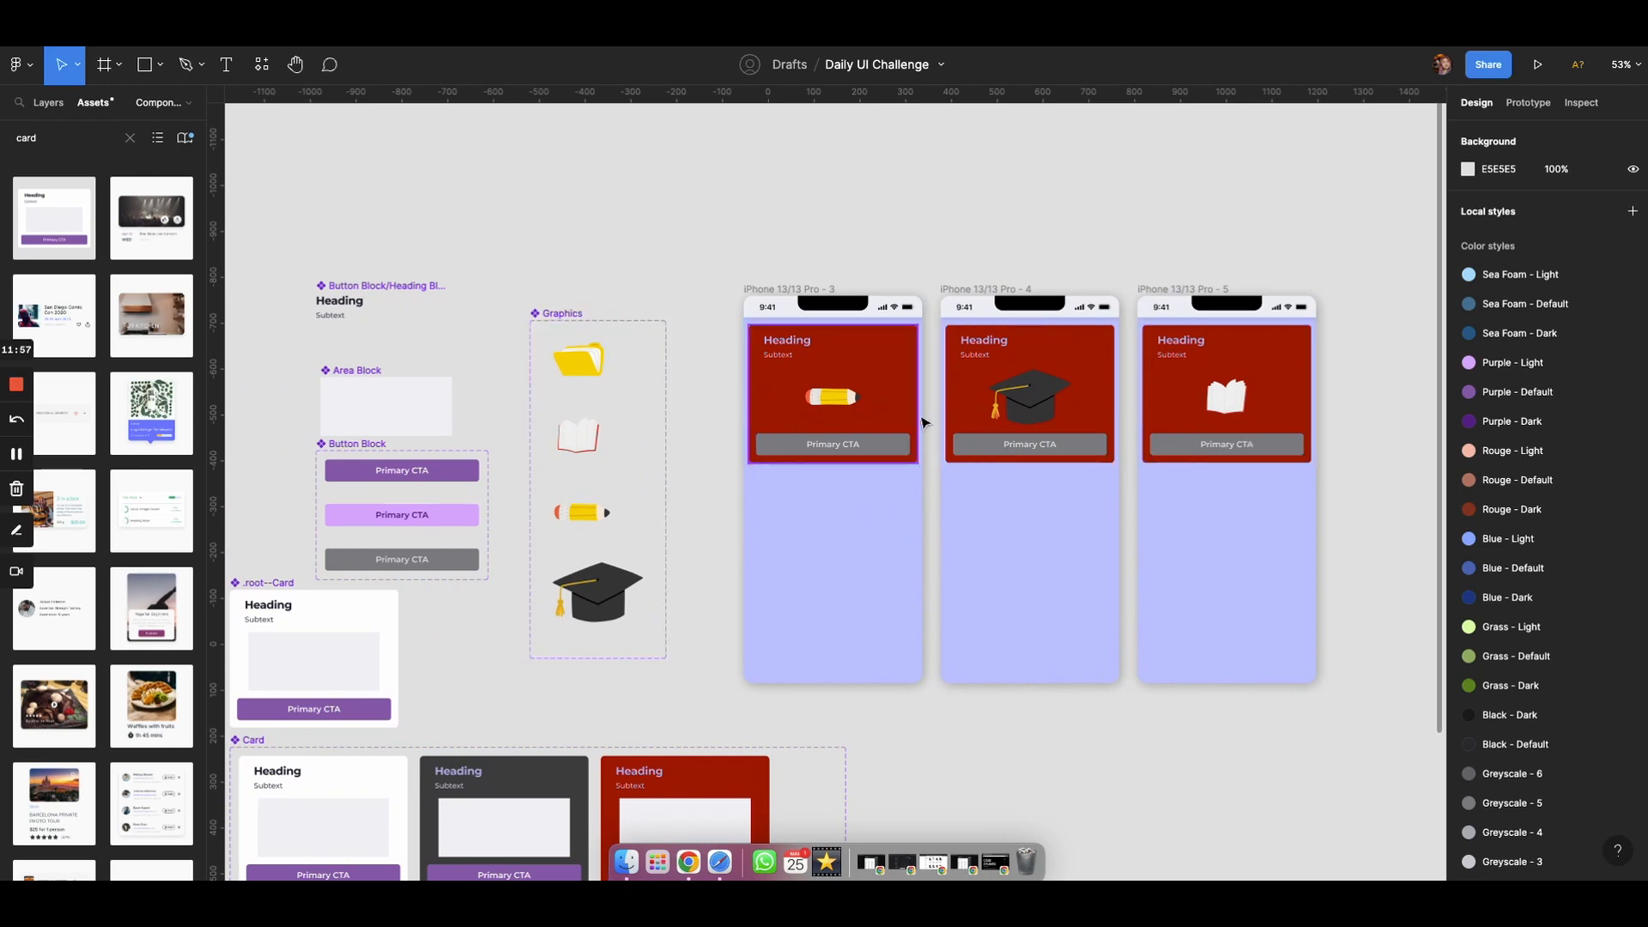
{"action": "left_click_drag", "start_coordinate": [570, 319], "coordinate": [570, 241]}
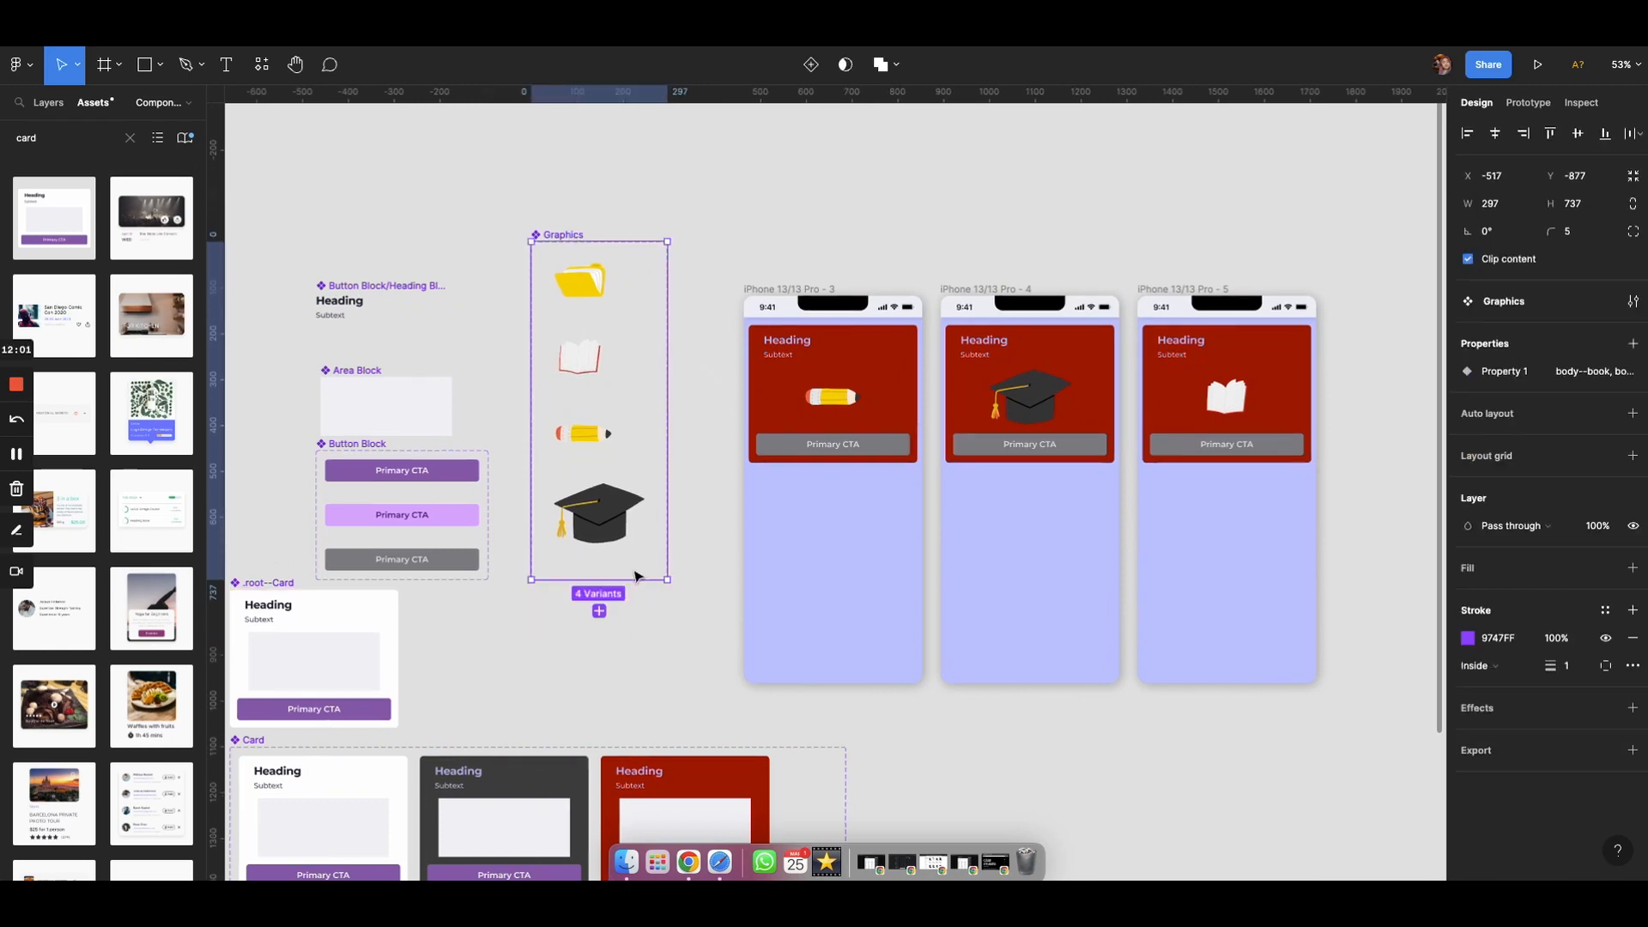
{"action": "left_click_drag", "start_coordinate": [636, 581], "coordinate": [636, 690]}
{"action": "left_click", "coordinate": [700, 625]}
Insert the Charco Education illustration with the Blush plugin and add it as a component variant beneath the graduation cap in the Graphics set
{"action": "right_click", "coordinate": [699, 624]}
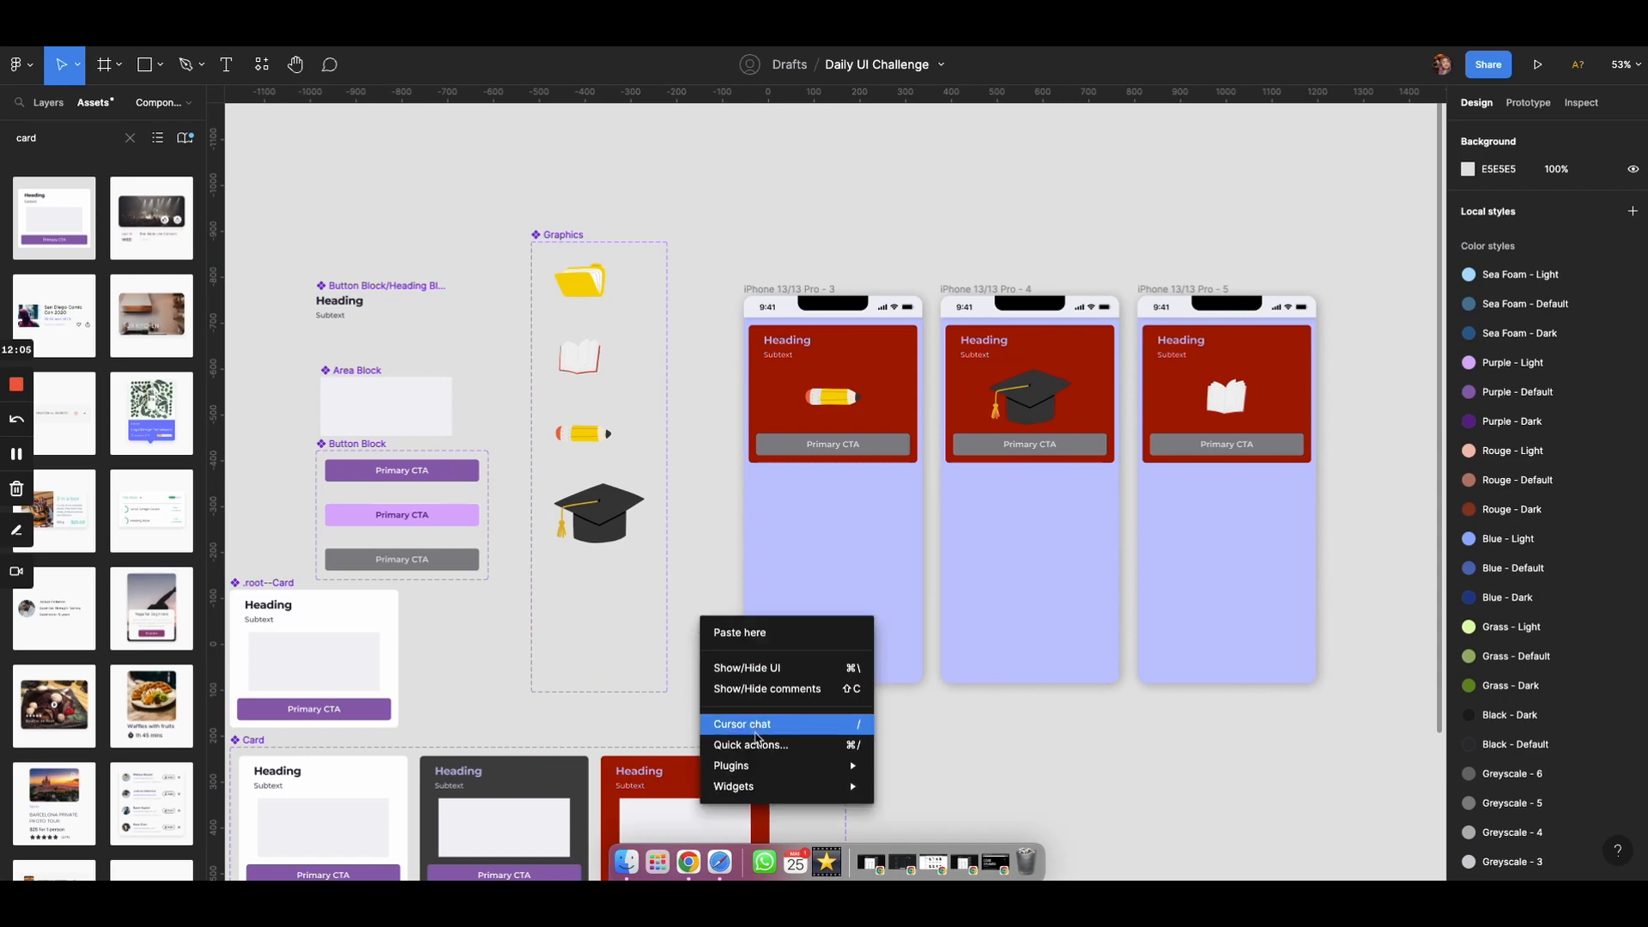
{"action": "mouse_move", "coordinate": [766, 770]}
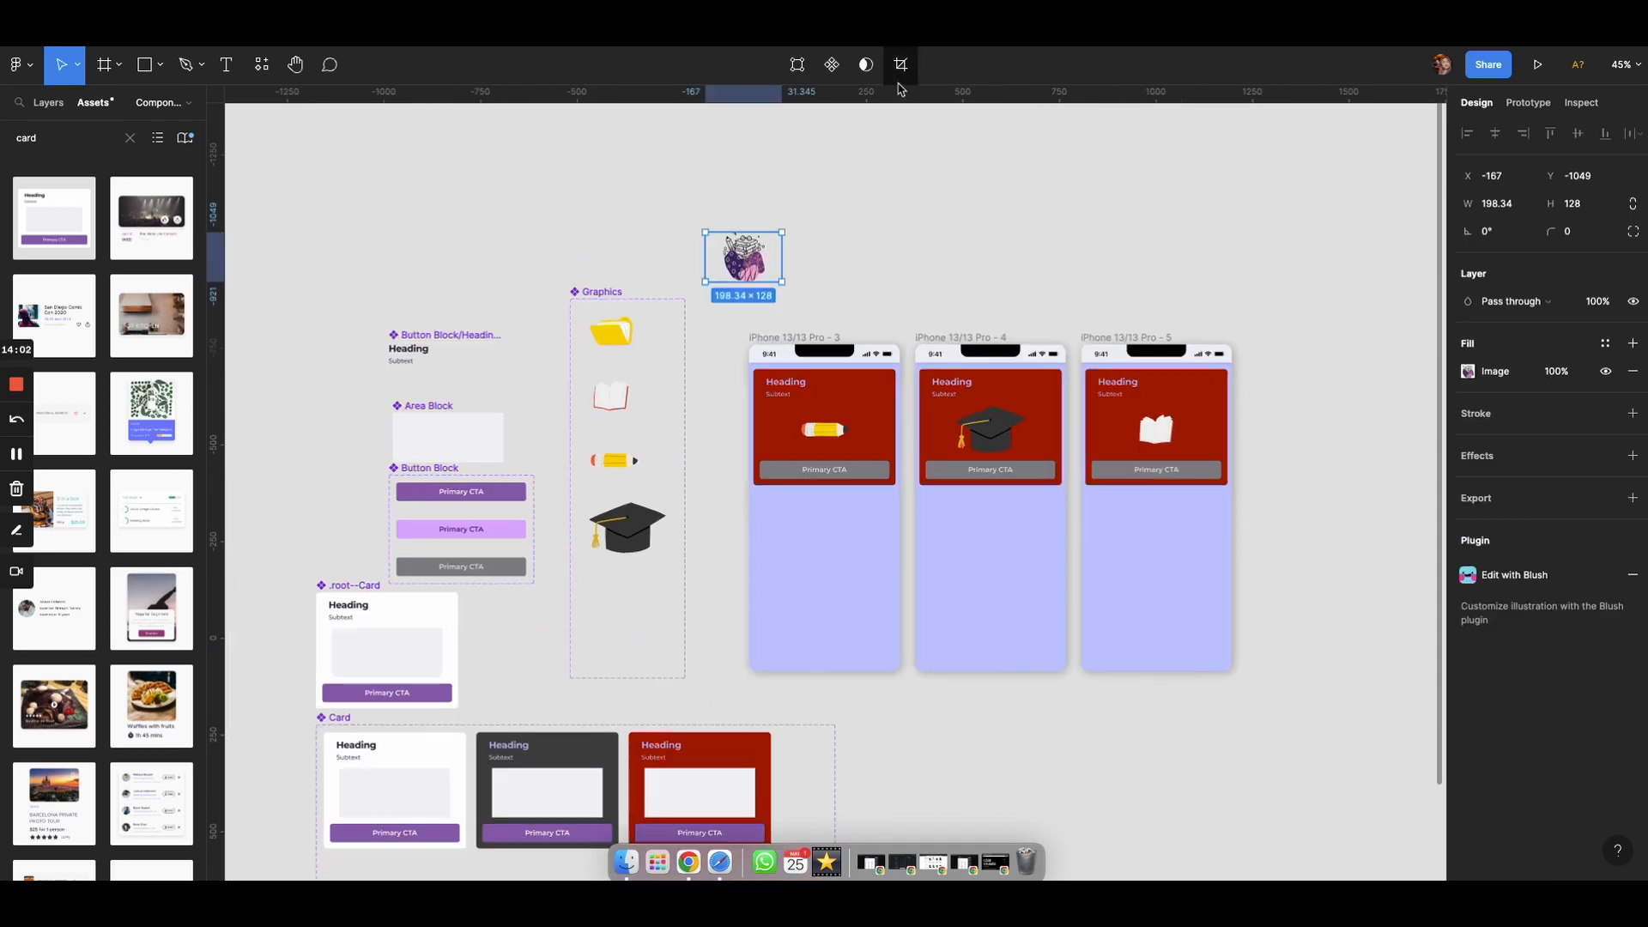
{"action": "left_click", "coordinate": [831, 64]}
{"action": "left_click_drag", "start_coordinate": [743, 258], "coordinate": [650, 599]}
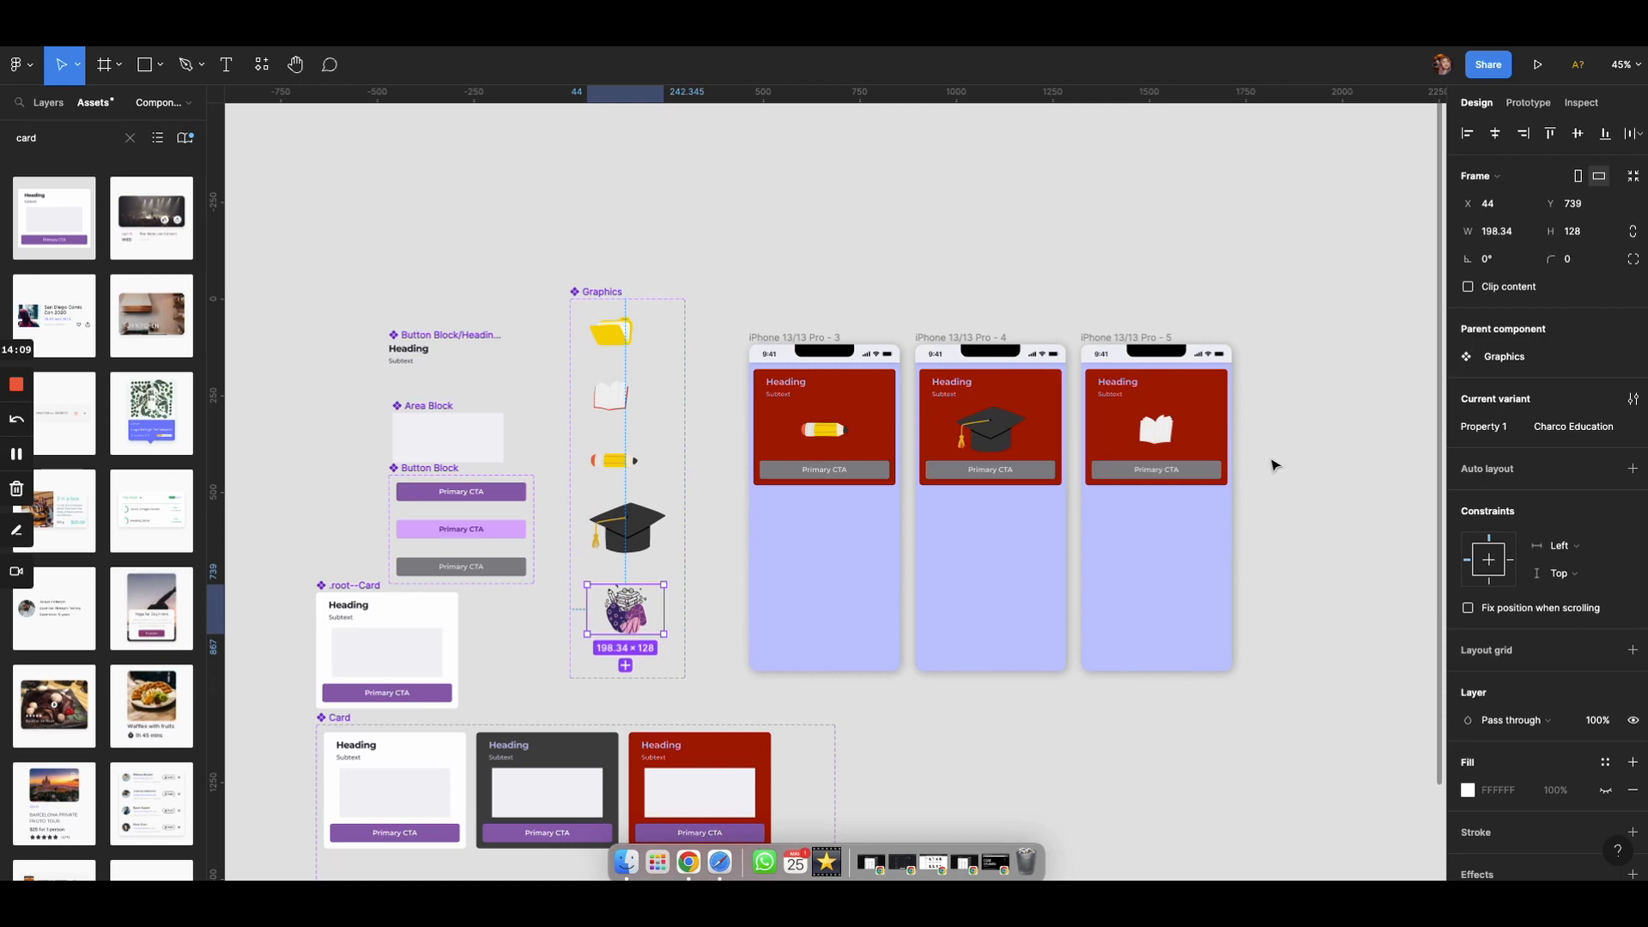
{"action": "left_click", "coordinate": [734, 350]}
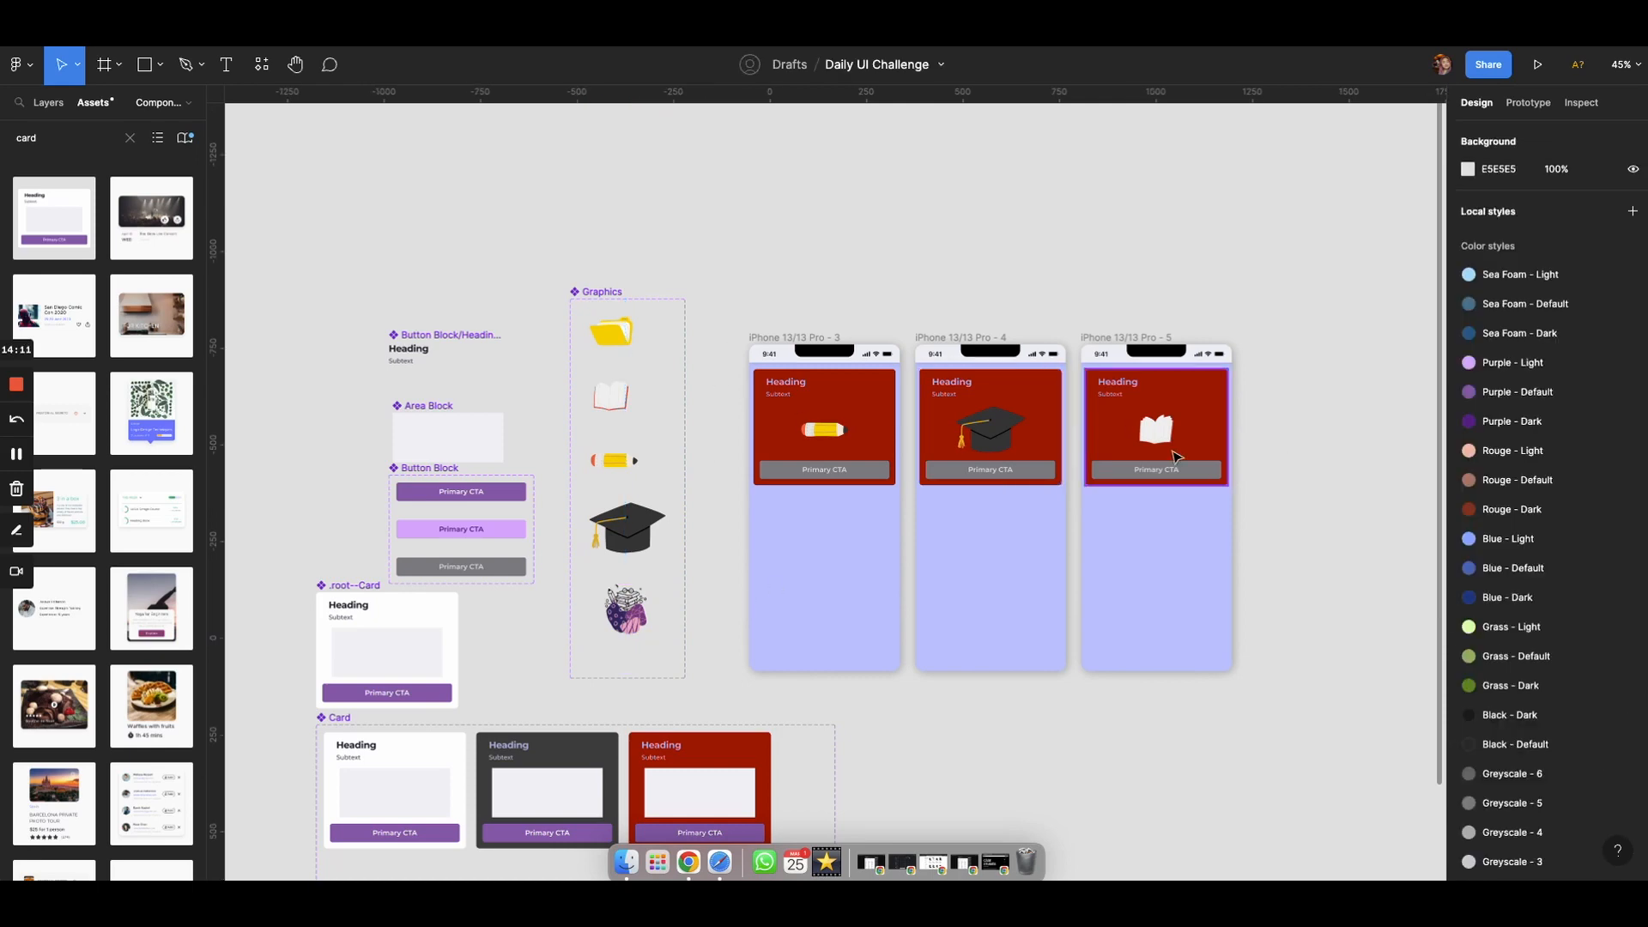
Swap the book graphic in the iPhone 13/13 Pro - 5 card for the Charco Education variant and check the three screens
{"action": "left_click", "coordinate": [1151, 429]}
{"action": "left_click", "coordinate": [1151, 429]}
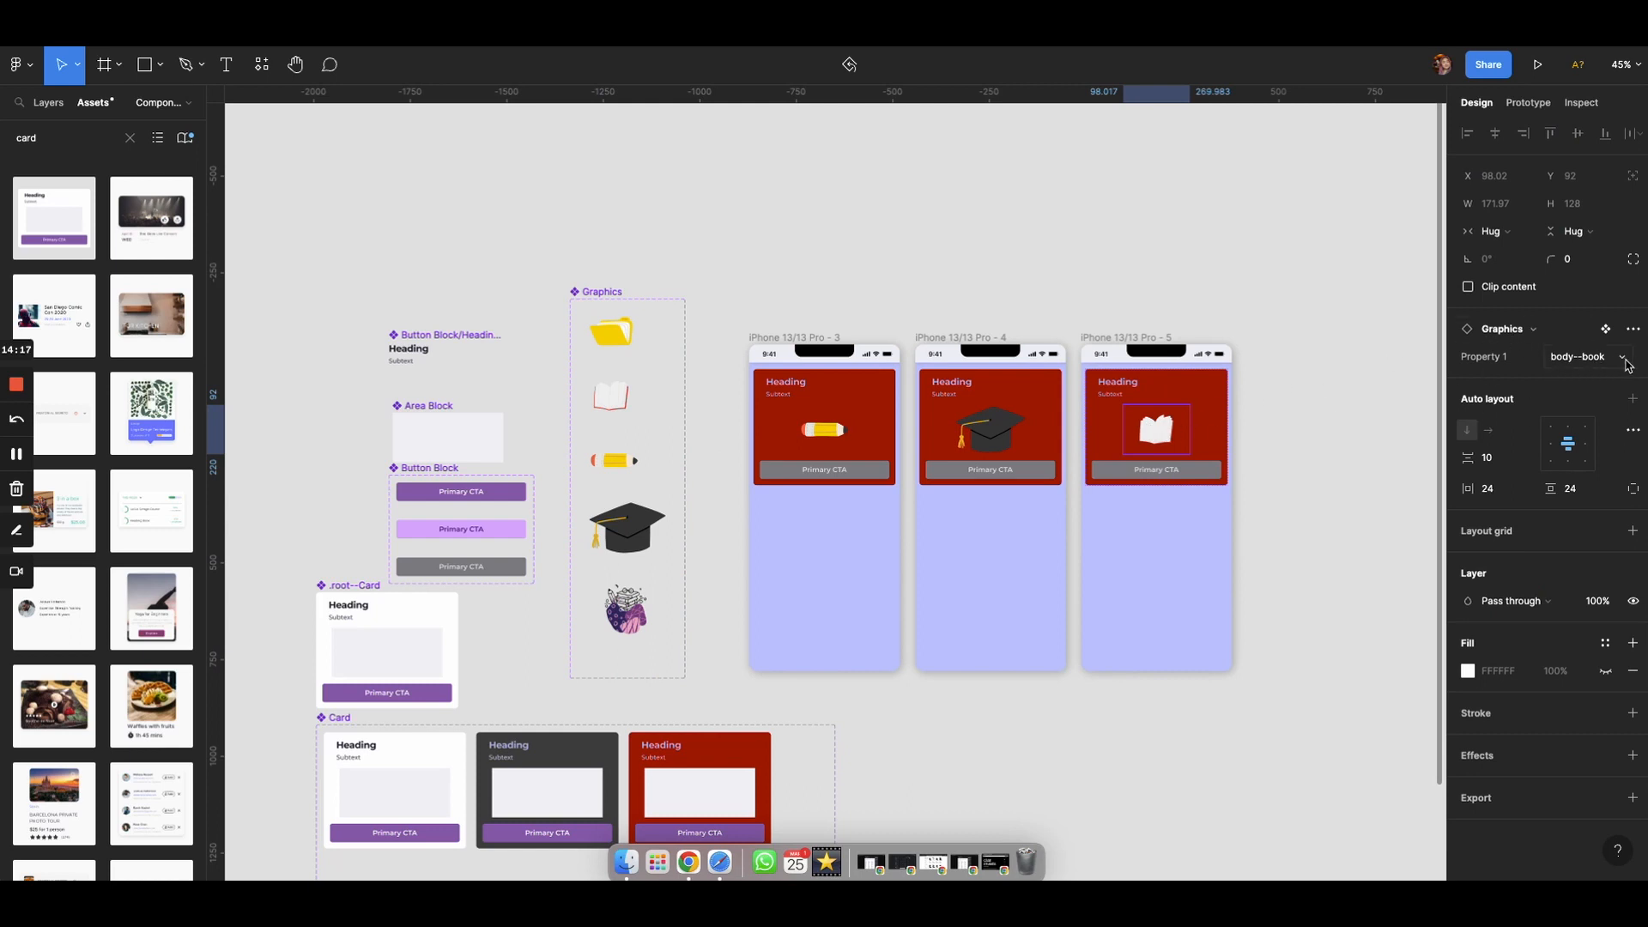
{"action": "left_click", "coordinate": [1624, 361]}
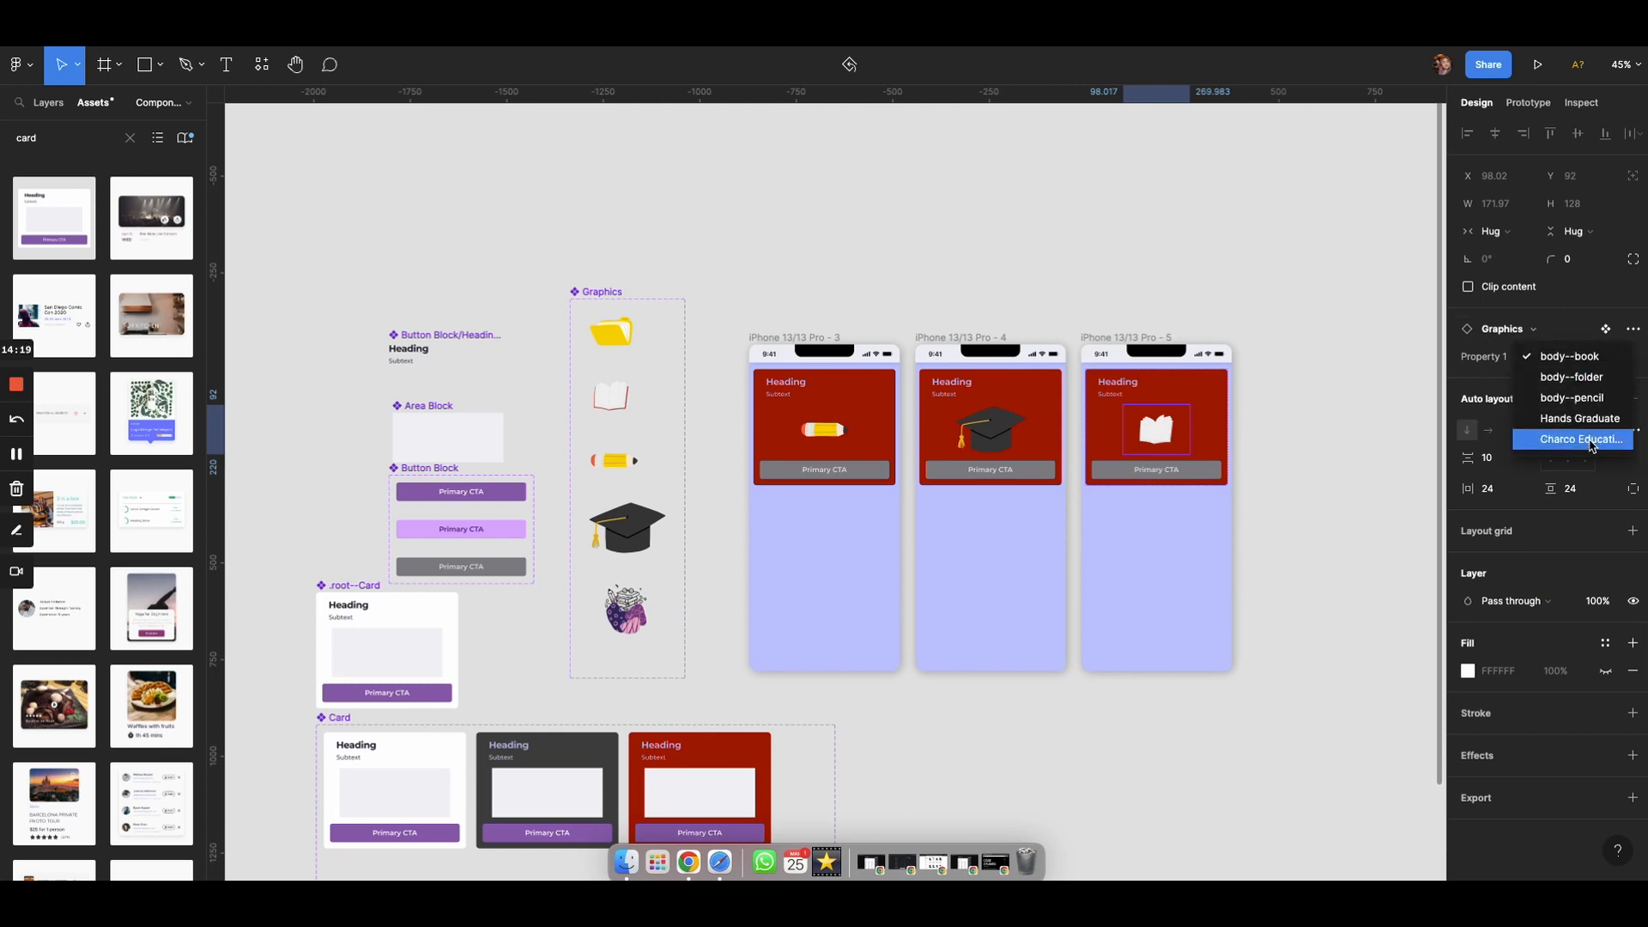
{"action": "left_click", "coordinate": [1588, 440]}
{"action": "left_click", "coordinate": [1284, 410]}
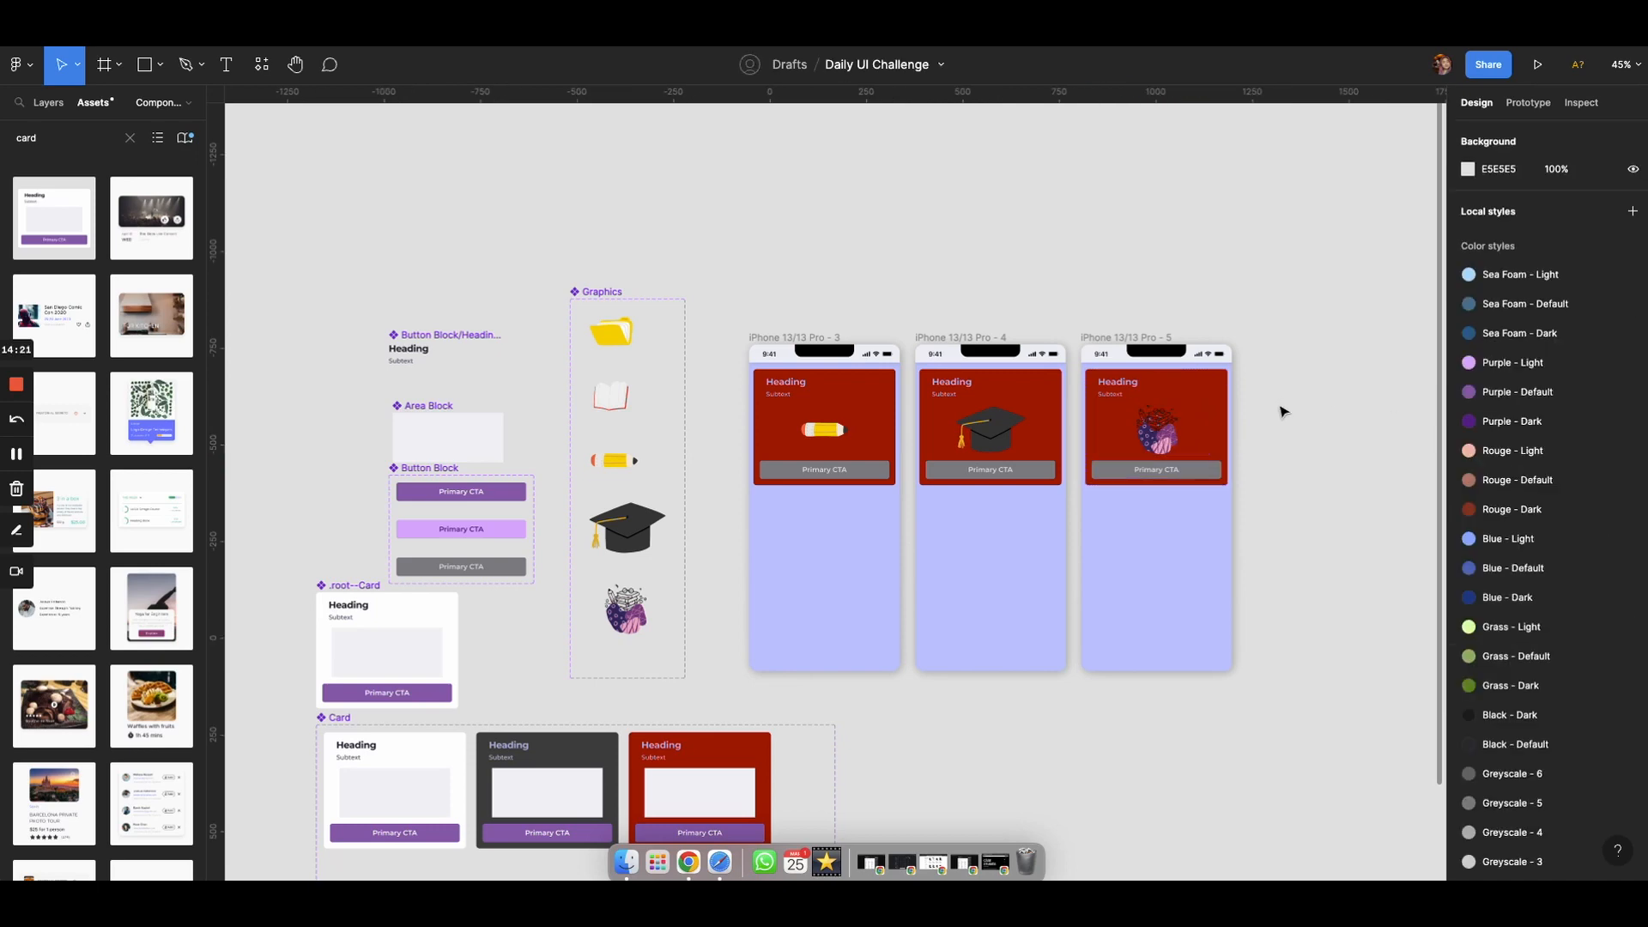
{"action": "scroll", "coordinate": [1055, 426], "scroll_direction": "up", "scroll_amount": 5}
{"action": "scroll", "coordinate": [1012, 429], "scroll_direction": "left", "scroll_amount": 2}
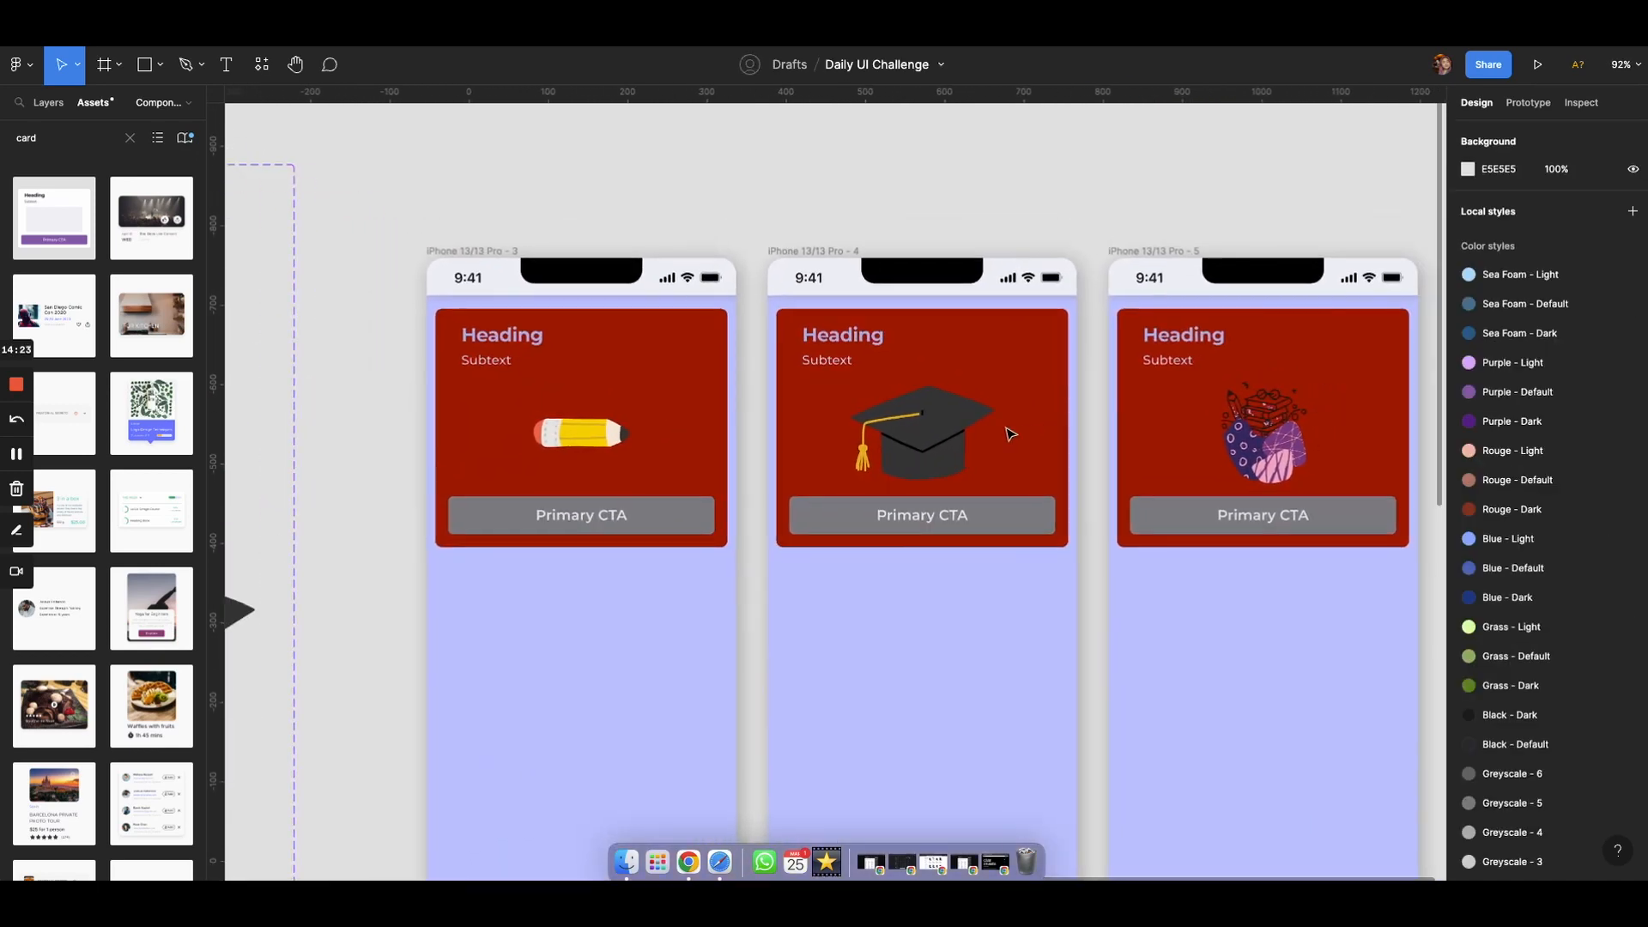
{"action": "scroll", "coordinate": [1010, 434], "scroll_direction": "right", "scroll_amount": 1}
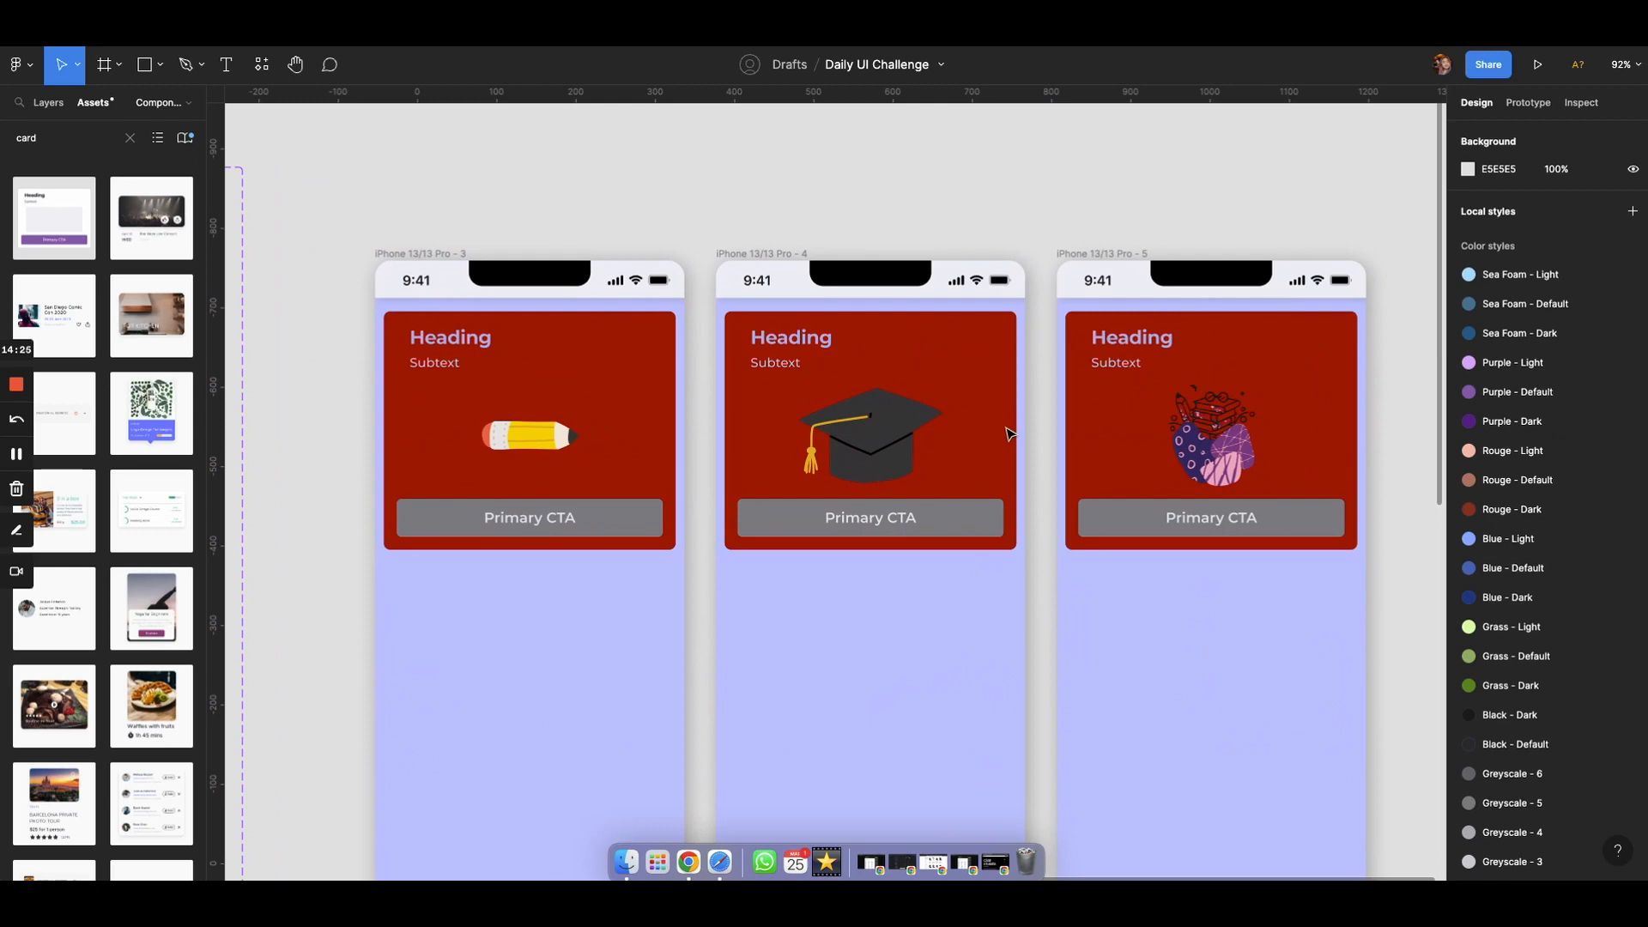